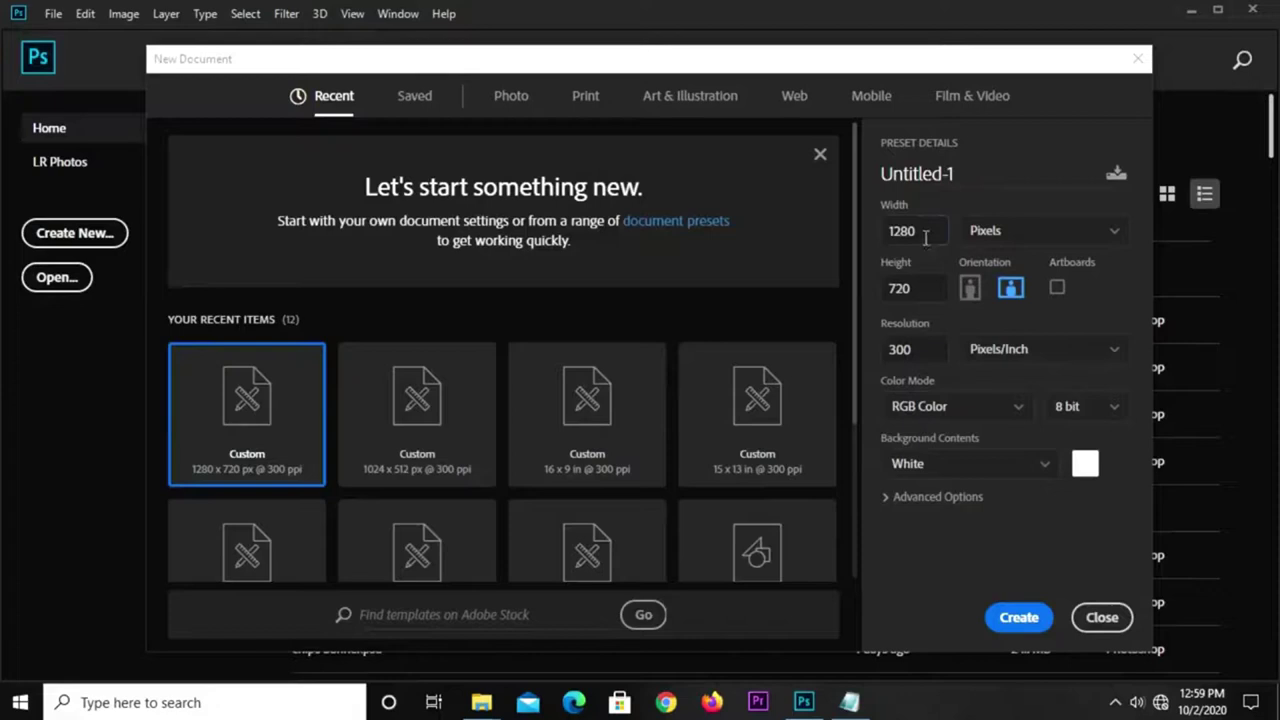
Step: Create a new 1280×720 px document at 300 ppi
{"action": "double_click", "coordinate": [926, 237]}
{"action": "double_click", "coordinate": [918, 289]}
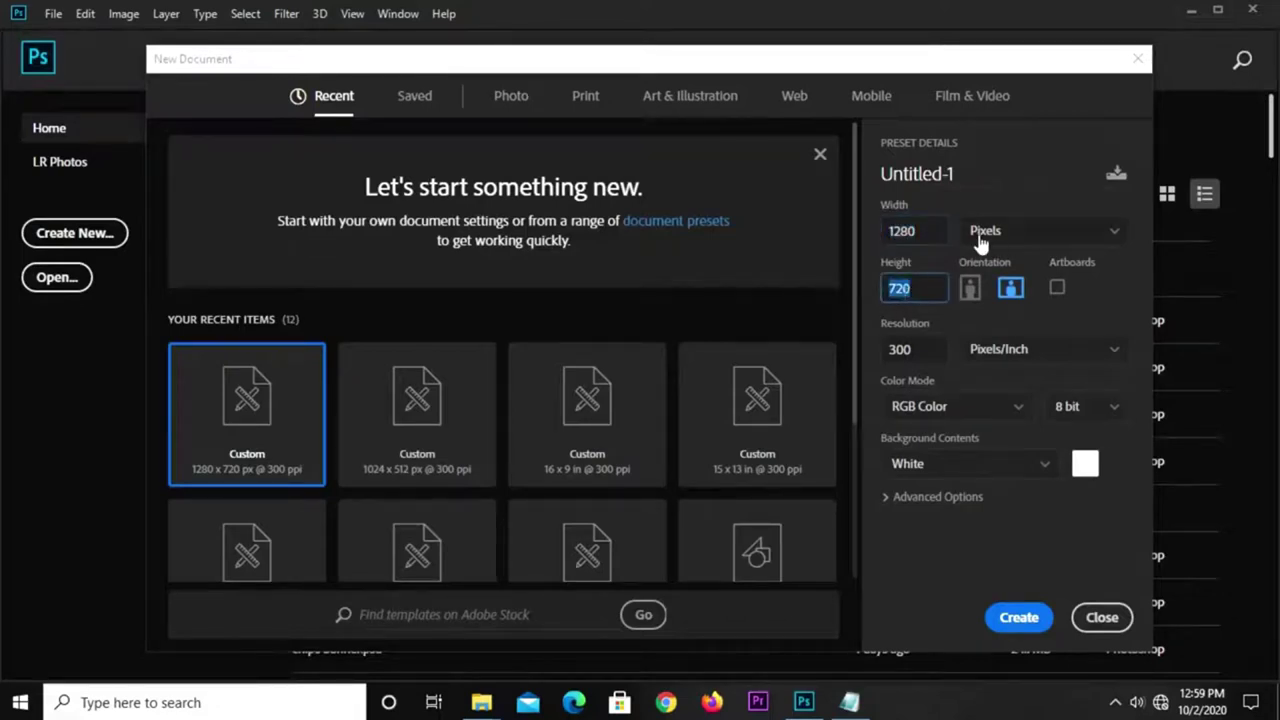
{"action": "double_click", "coordinate": [903, 349]}
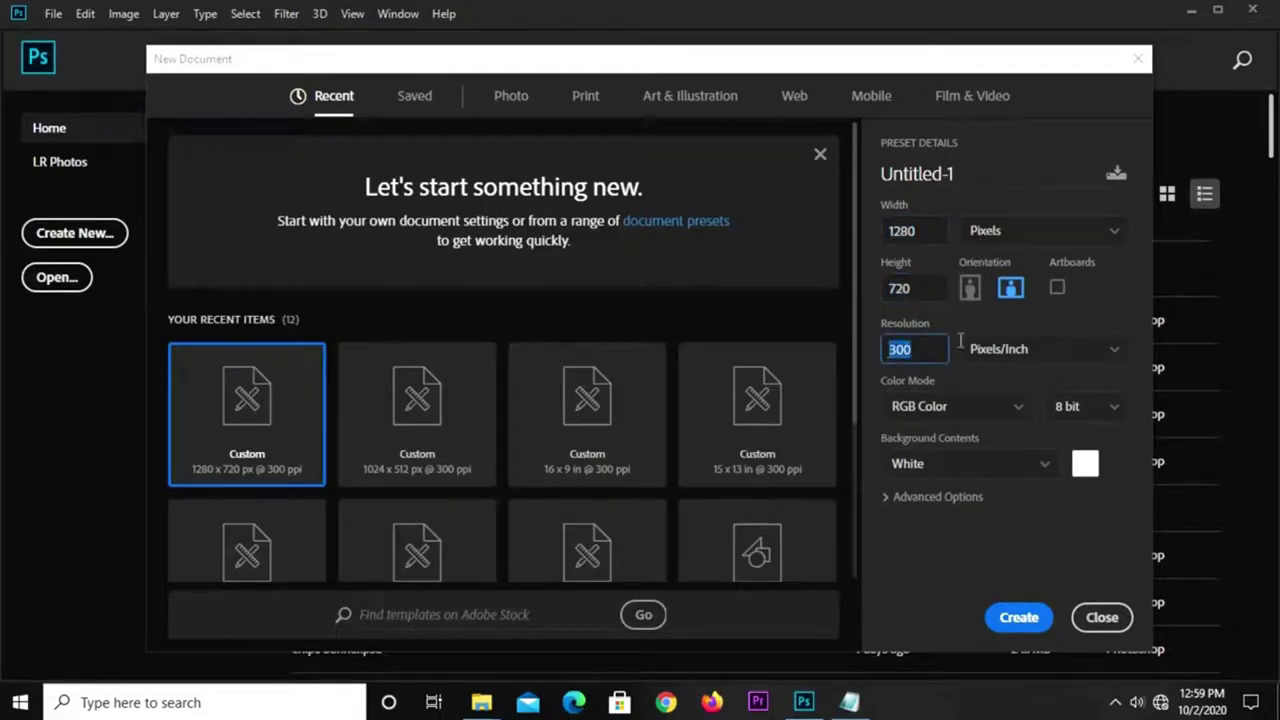
{"action": "left_click", "coordinate": [1020, 614]}
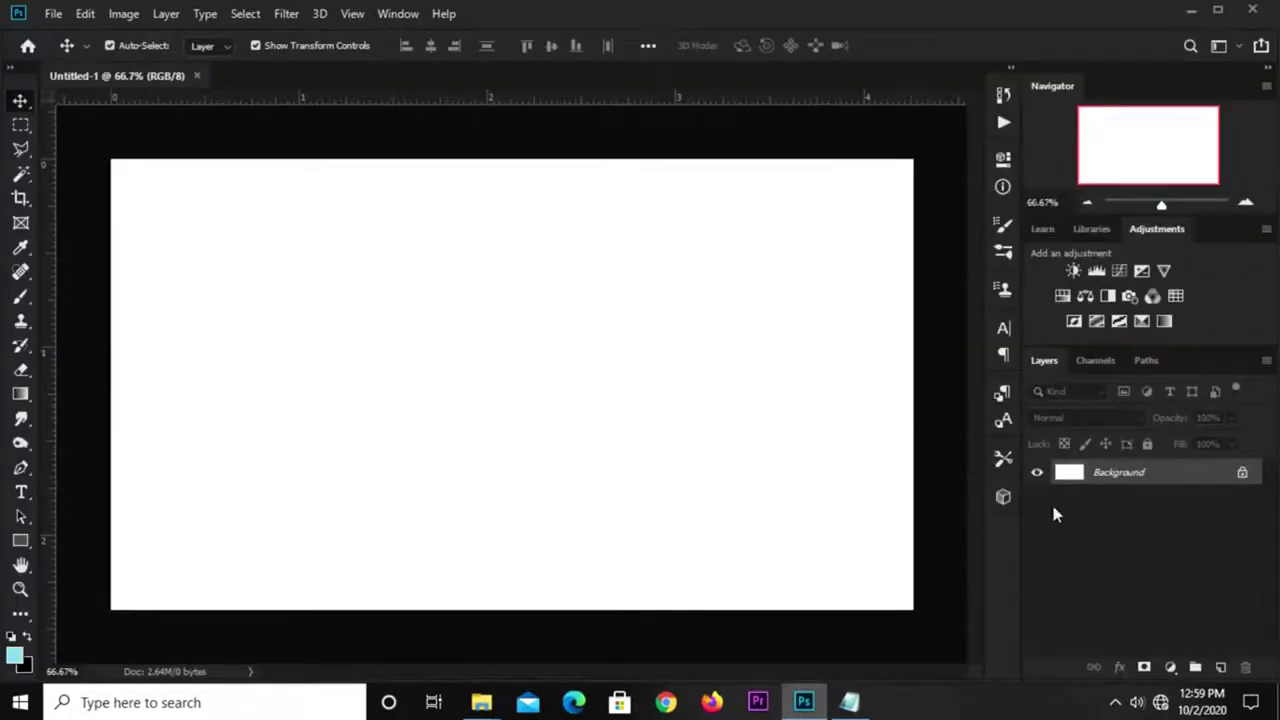
Step: Add a dark teal 03596c Solid Color fill layer with an empty Layer 1 above it
{"action": "left_click", "coordinate": [1168, 667]}
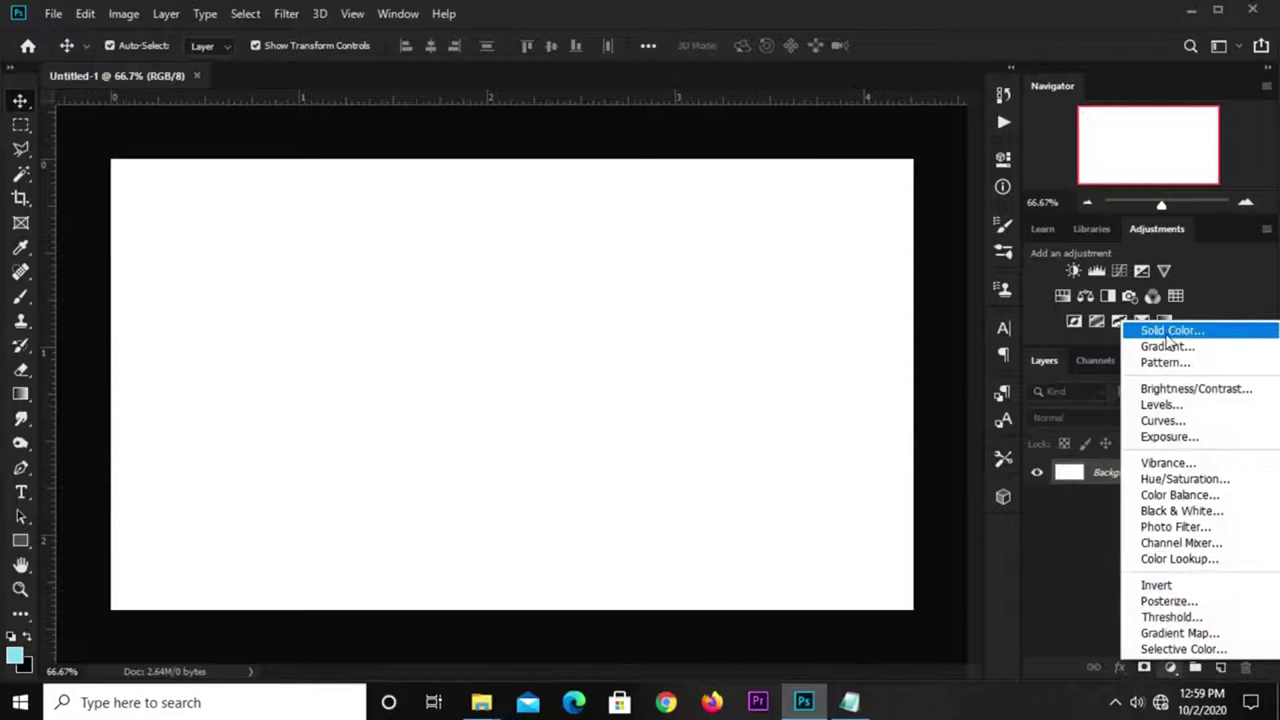
{"action": "left_click", "coordinate": [1166, 334]}
{"action": "left_click", "coordinate": [849, 702]}
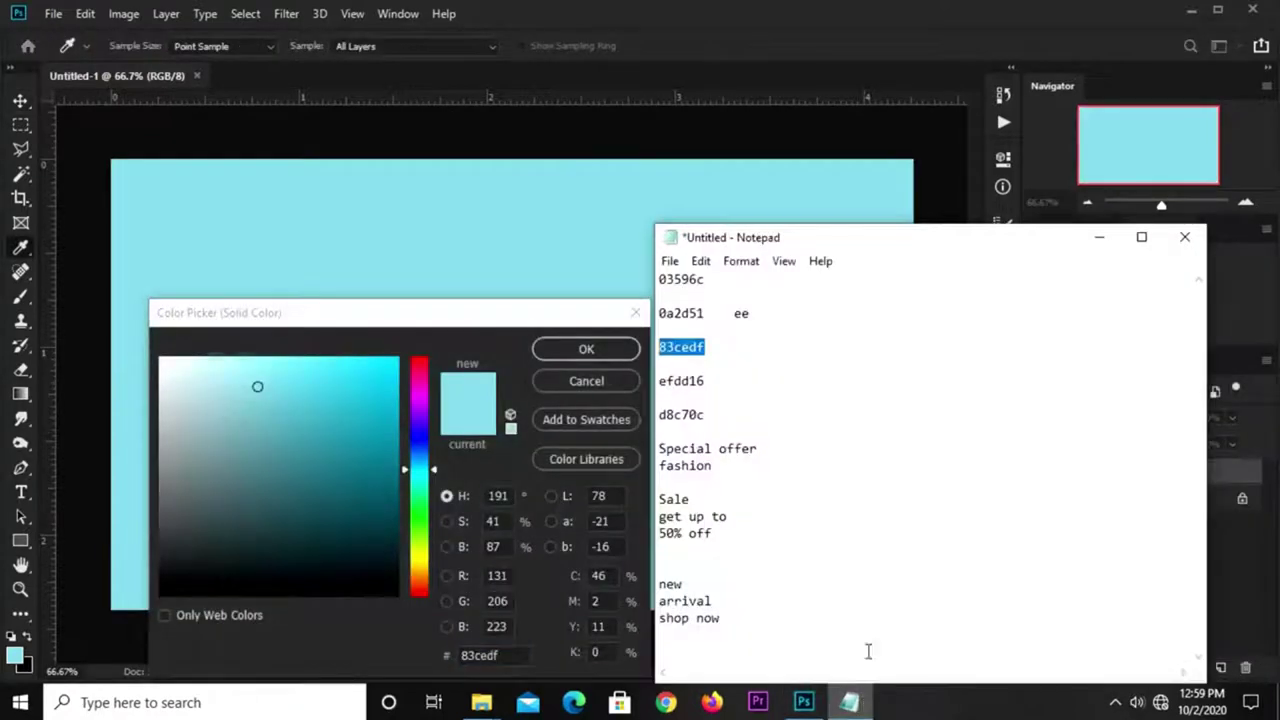
{"action": "left_click", "coordinate": [708, 282]}
{"action": "left_click_drag", "start_coordinate": [706, 281], "coordinate": [646, 281]}
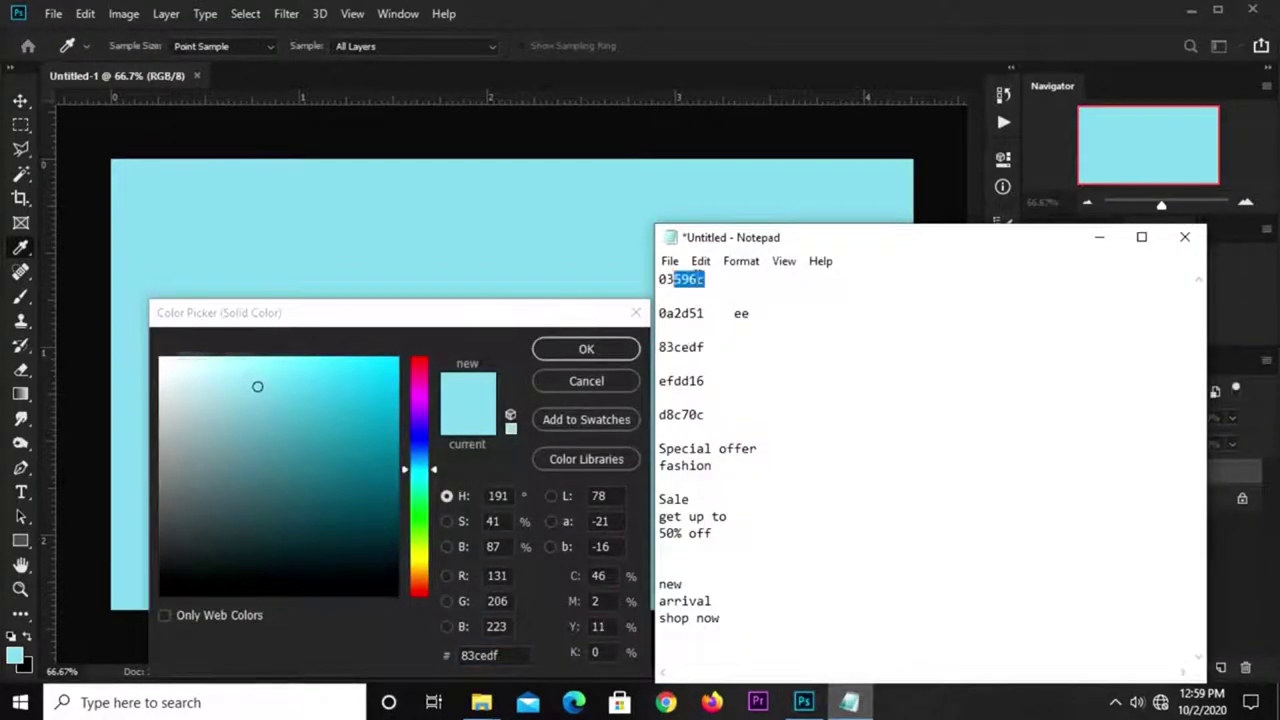
{"action": "right_click", "coordinate": [668, 281]}
{"action": "left_click", "coordinate": [728, 343]}
{"action": "left_click", "coordinate": [518, 660]}
{"action": "right_click", "coordinate": [510, 653]}
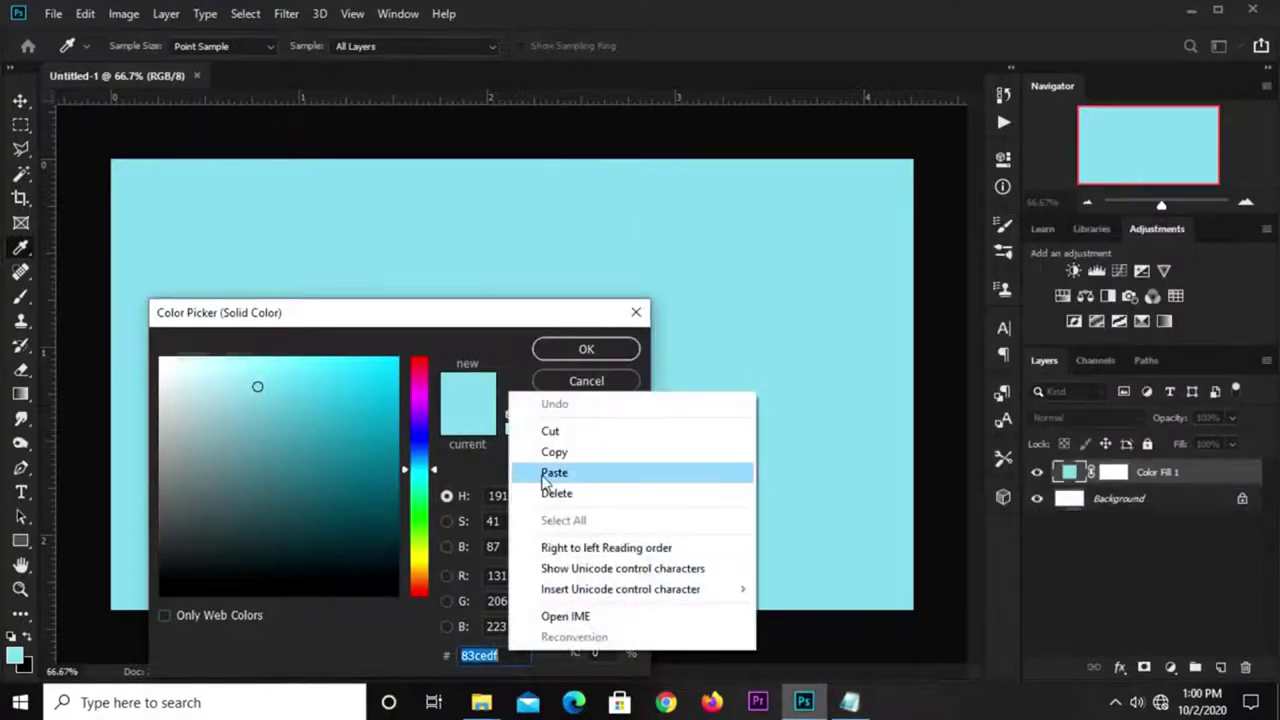
{"action": "left_click", "coordinate": [550, 472]}
{"action": "left_click_drag", "start_coordinate": [506, 658], "coordinate": [448, 655]}
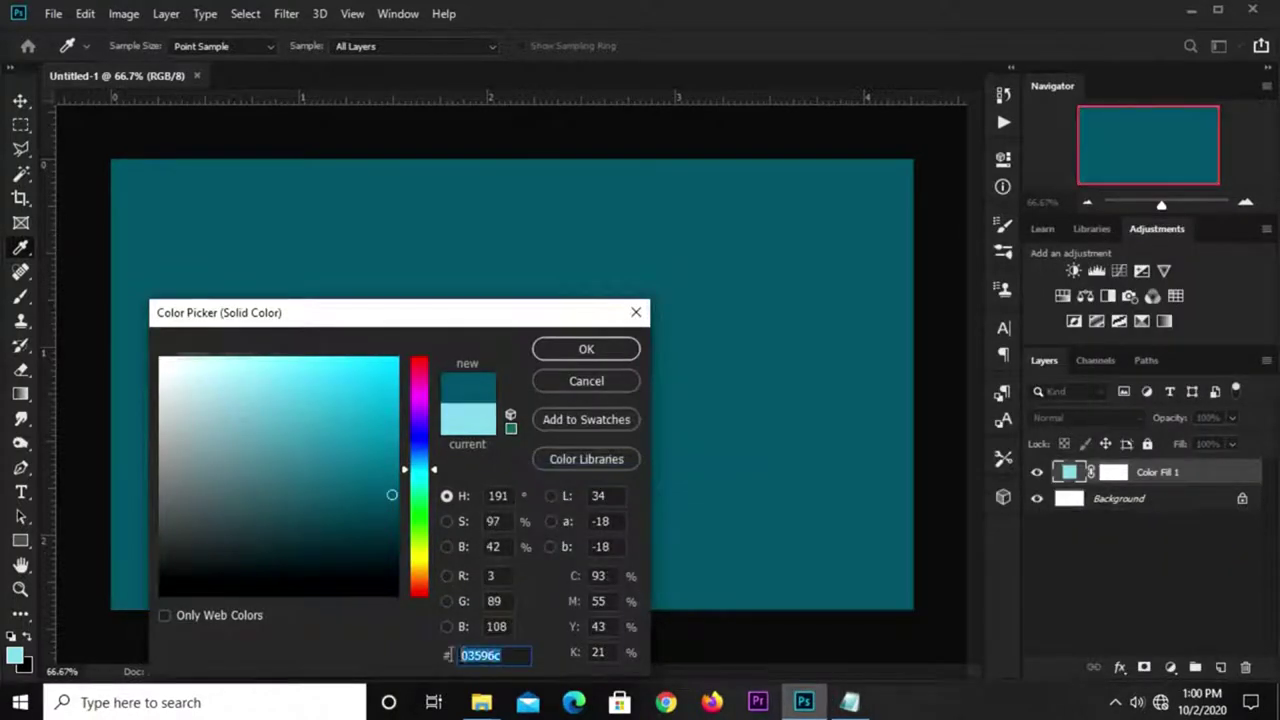
{"action": "left_click", "coordinate": [585, 346]}
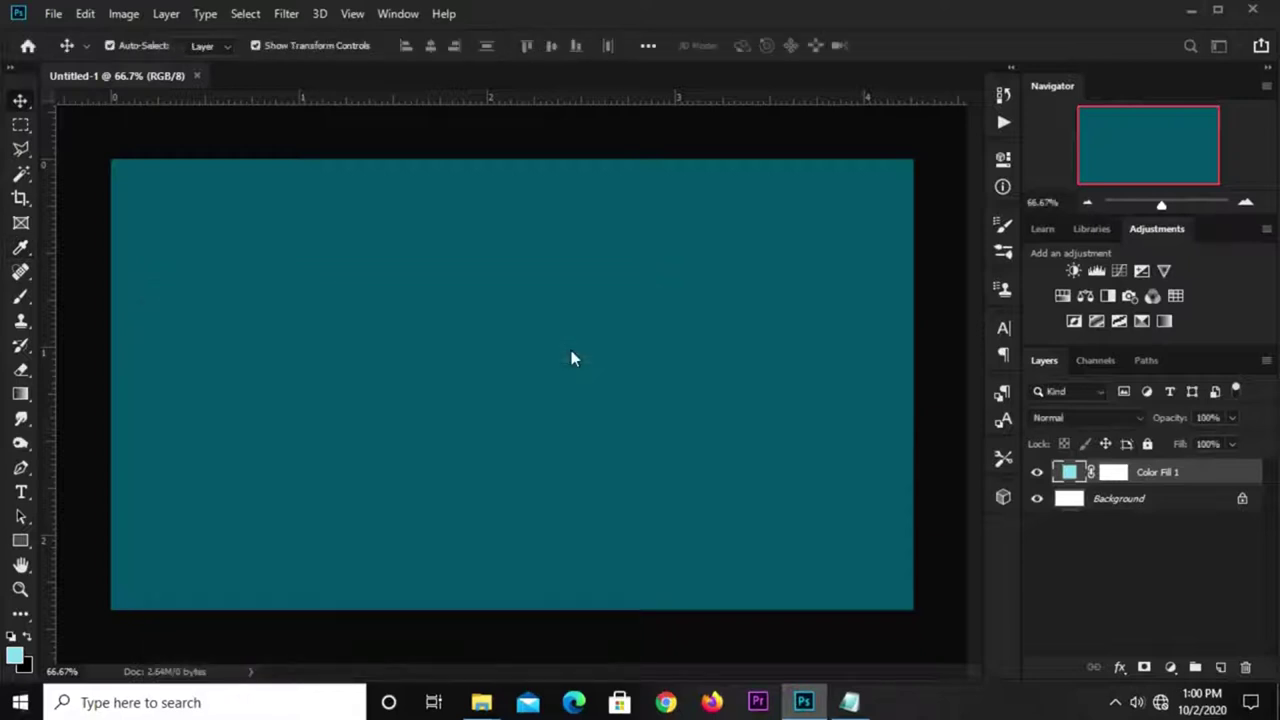
{"action": "left_click", "coordinate": [1218, 665]}
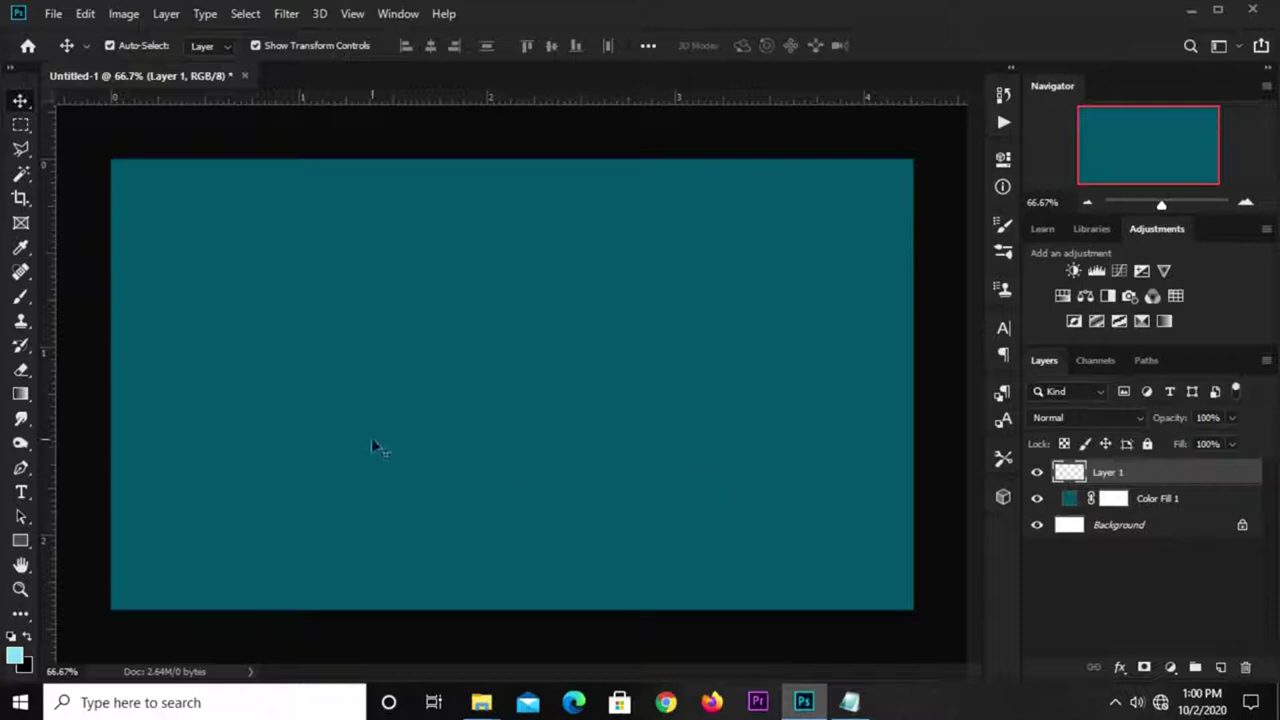
Step: Set up a 0% hardness Brush large enough to cover most of the canvas
{"action": "left_click", "coordinate": [20, 296]}
{"action": "left_click", "coordinate": [85, 297]}
{"action": "left_click", "coordinate": [119, 46]}
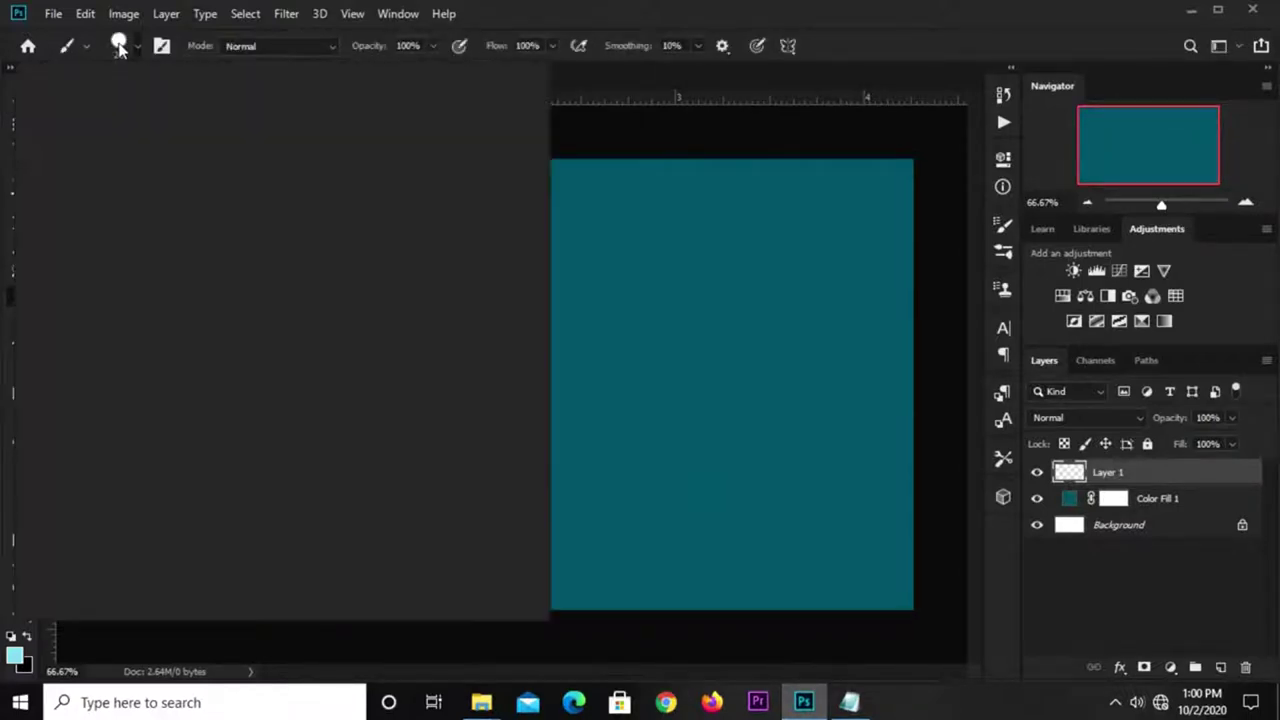
{"action": "left_click_drag", "start_coordinate": [226, 155], "coordinate": [107, 152]}
{"action": "left_click_drag", "start_coordinate": [118, 107], "coordinate": [214, 108]}
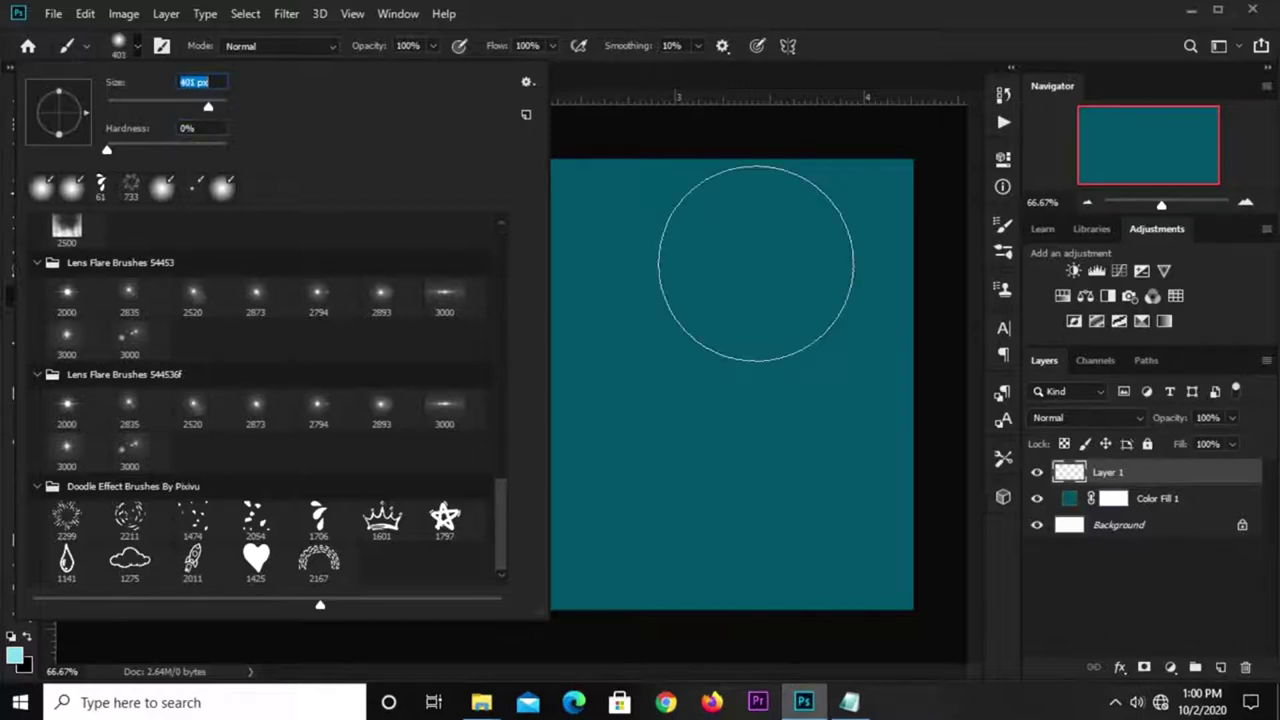
{"action": "key", "text": "Return"}
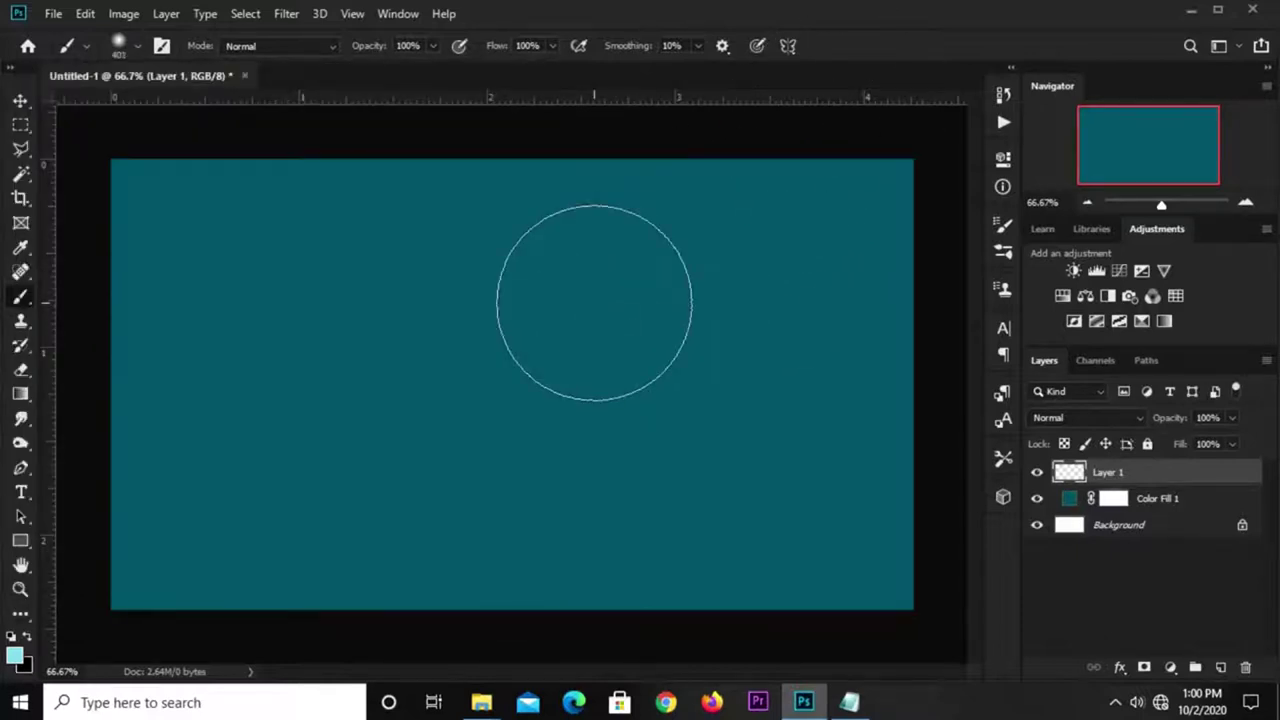
{"action": "key", "text": "bracketright"}
{"action": "key", "text": "bracketright"}
{"action": "key", "text": "bracketright"}
{"action": "key", "text": "bracketright"}
{"action": "key", "text": "bracketright"}
{"action": "key", "text": "bracketright"}
{"action": "key", "text": "bracketright"}
{"action": "key", "text": "bracketright"}
{"action": "key", "text": "bracketright"}
{"action": "key", "text": "bracketright"}
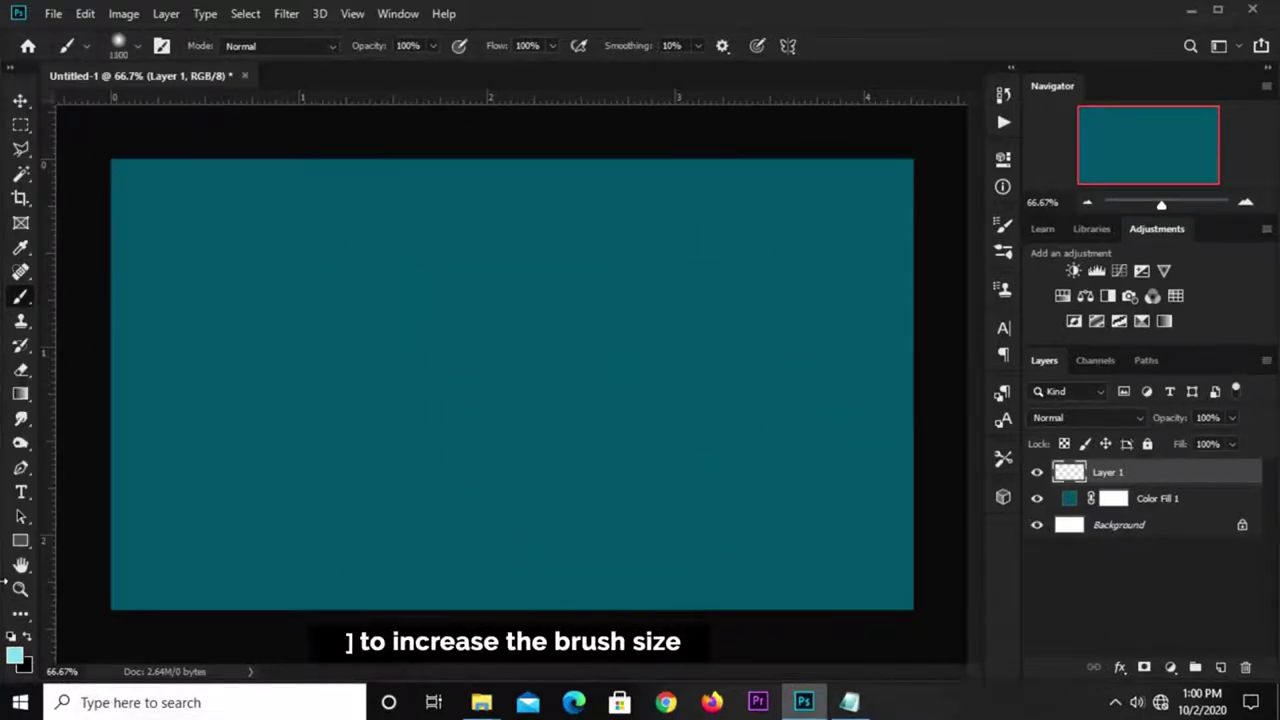
Step: Paint a light-cyan 83cedf glow at the canvas centre and set Layer 1 to Overlay
{"action": "left_click", "coordinate": [16, 656]}
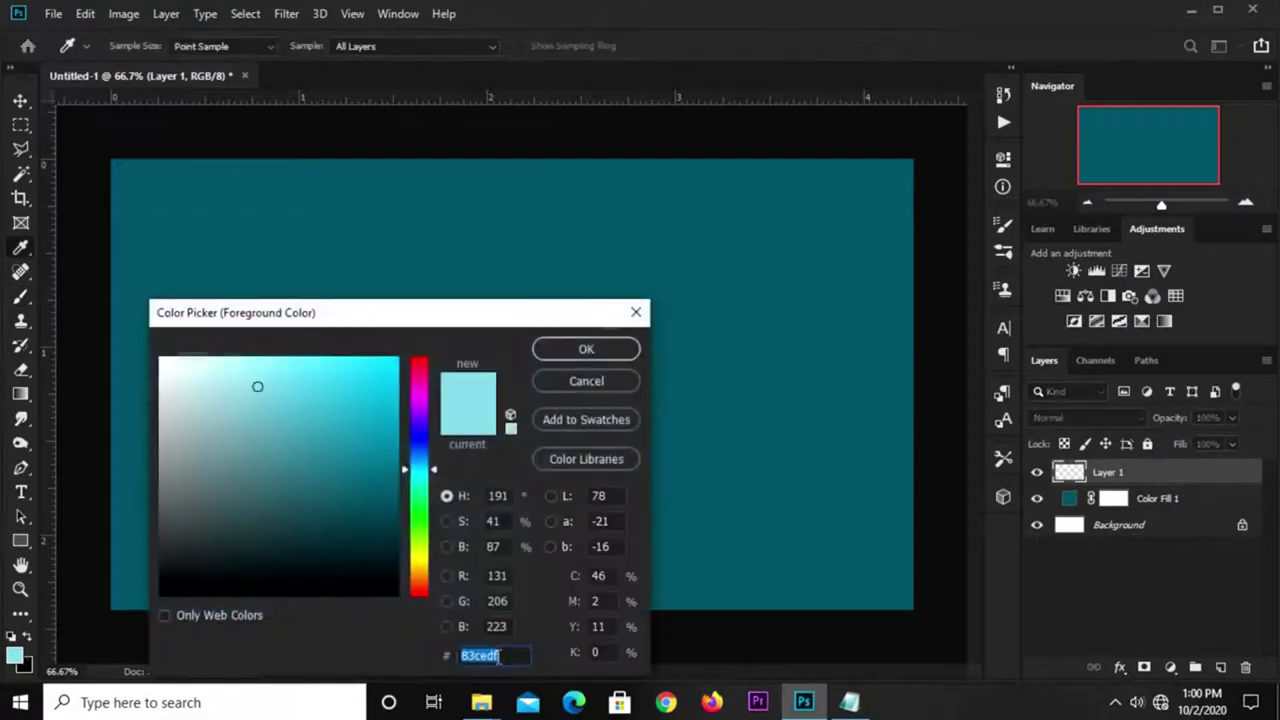
{"action": "left_click", "coordinate": [577, 350]}
{"action": "left_click", "coordinate": [586, 385]}
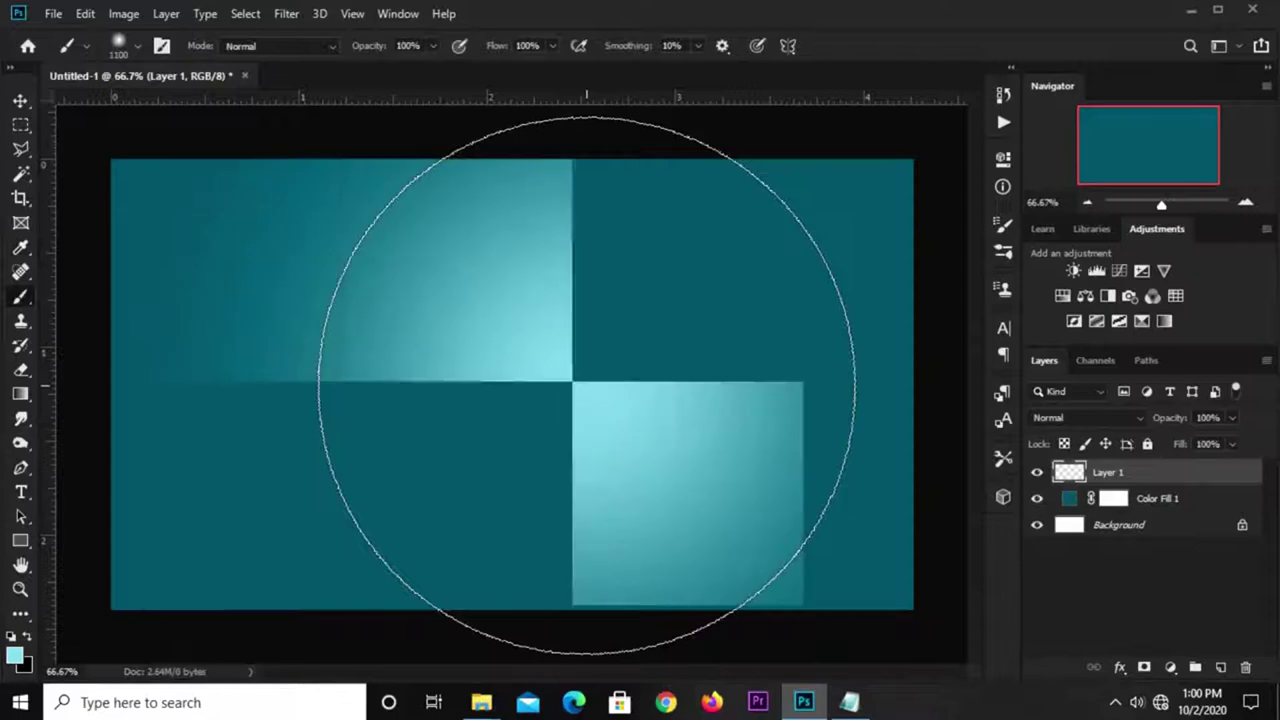
{"action": "key", "text": "v"}
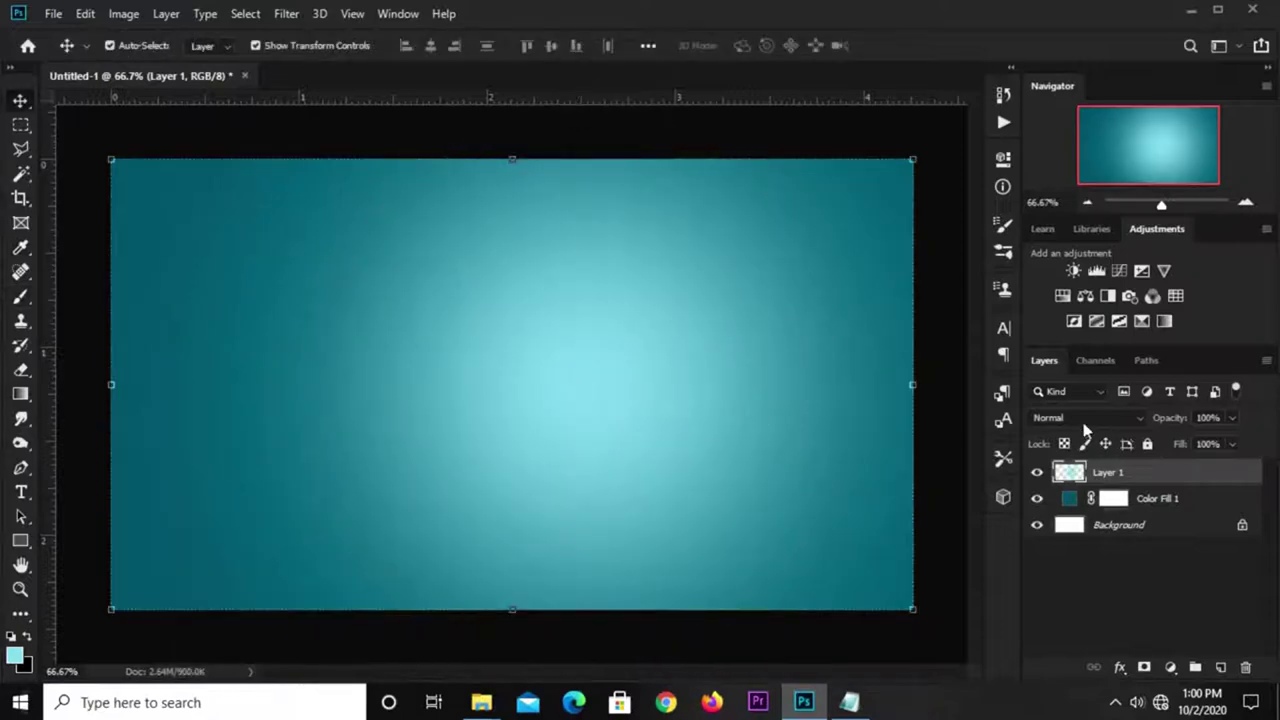
{"action": "left_click", "coordinate": [1085, 420]}
{"action": "left_click", "coordinate": [1078, 446]}
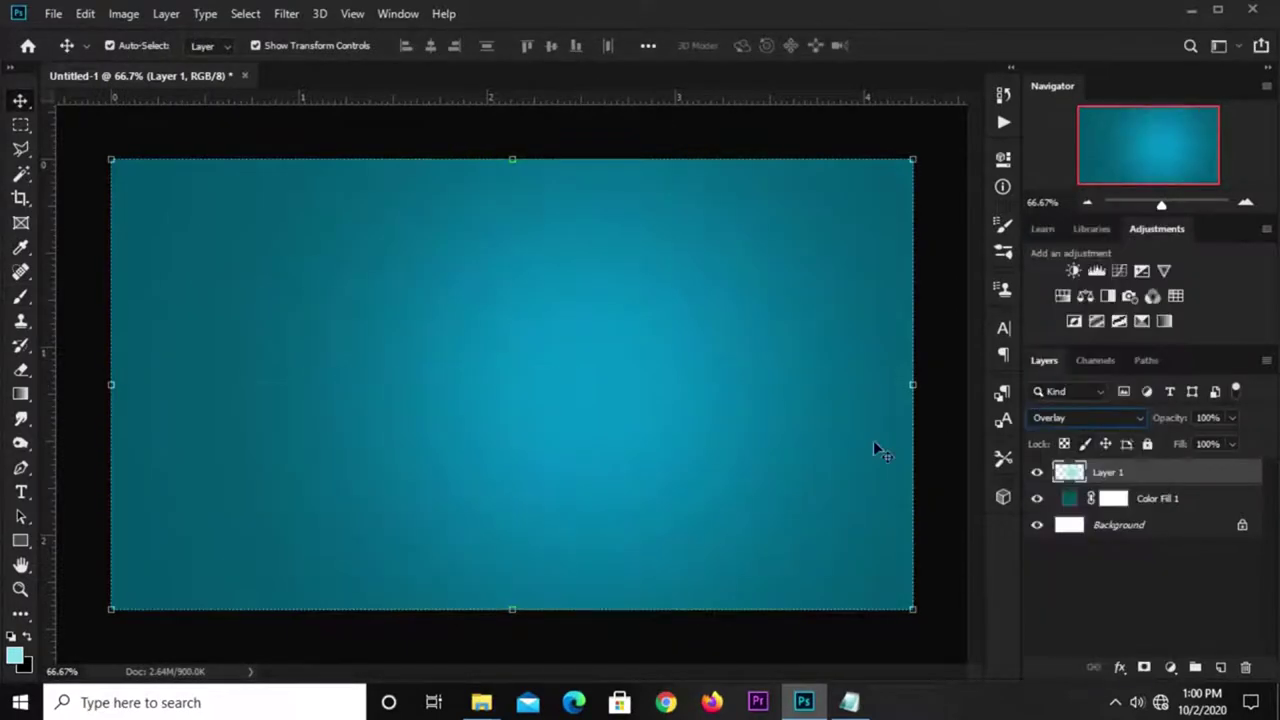
Step: Add an empty Layer 2 directly above Color Fill 1
{"action": "left_click", "coordinate": [885, 130]}
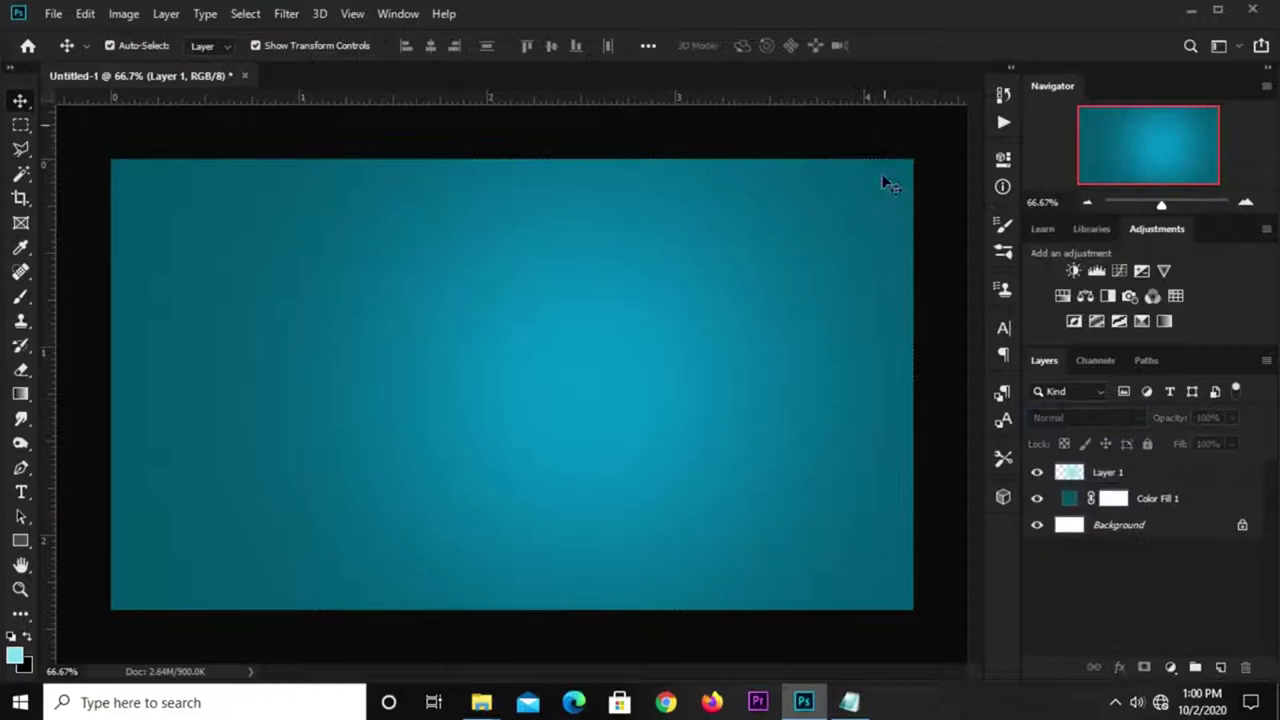
{"action": "left_click", "coordinate": [1148, 500]}
{"action": "left_click", "coordinate": [1218, 664]}
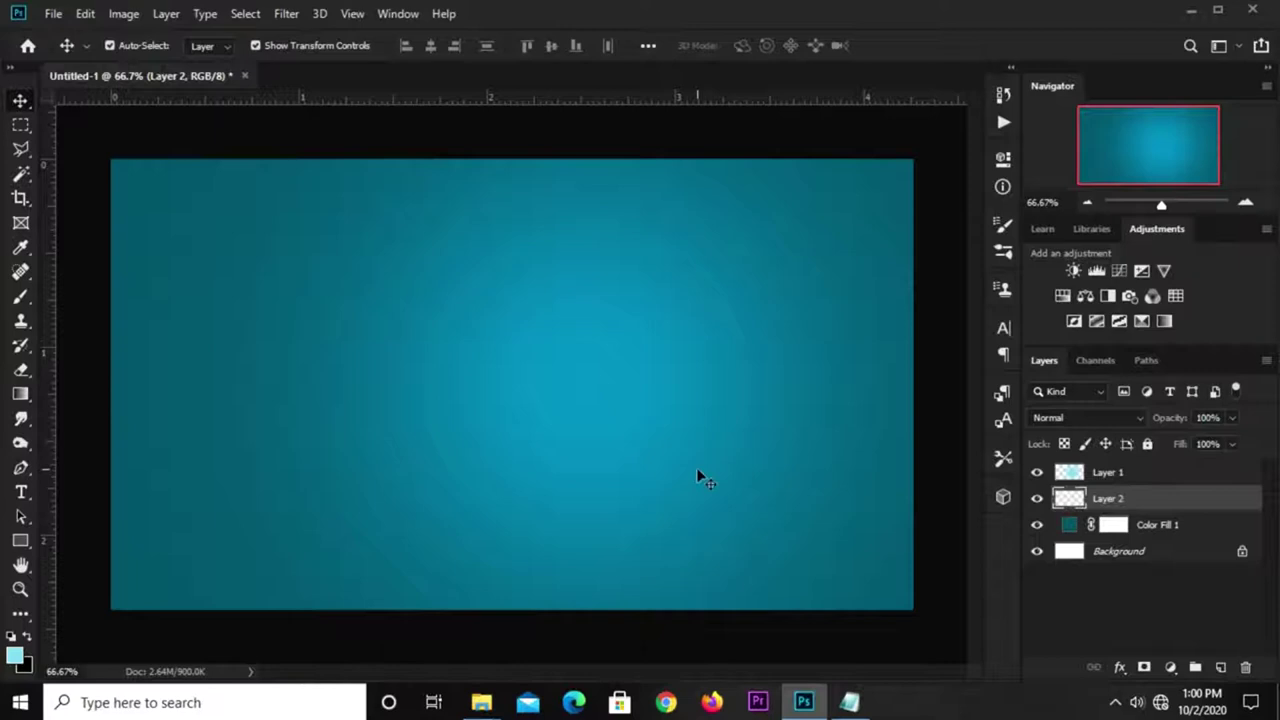
Step: Select the Brush and resize it to about 400
{"action": "left_click", "coordinate": [18, 305]}
{"action": "left_click", "coordinate": [80, 294]}
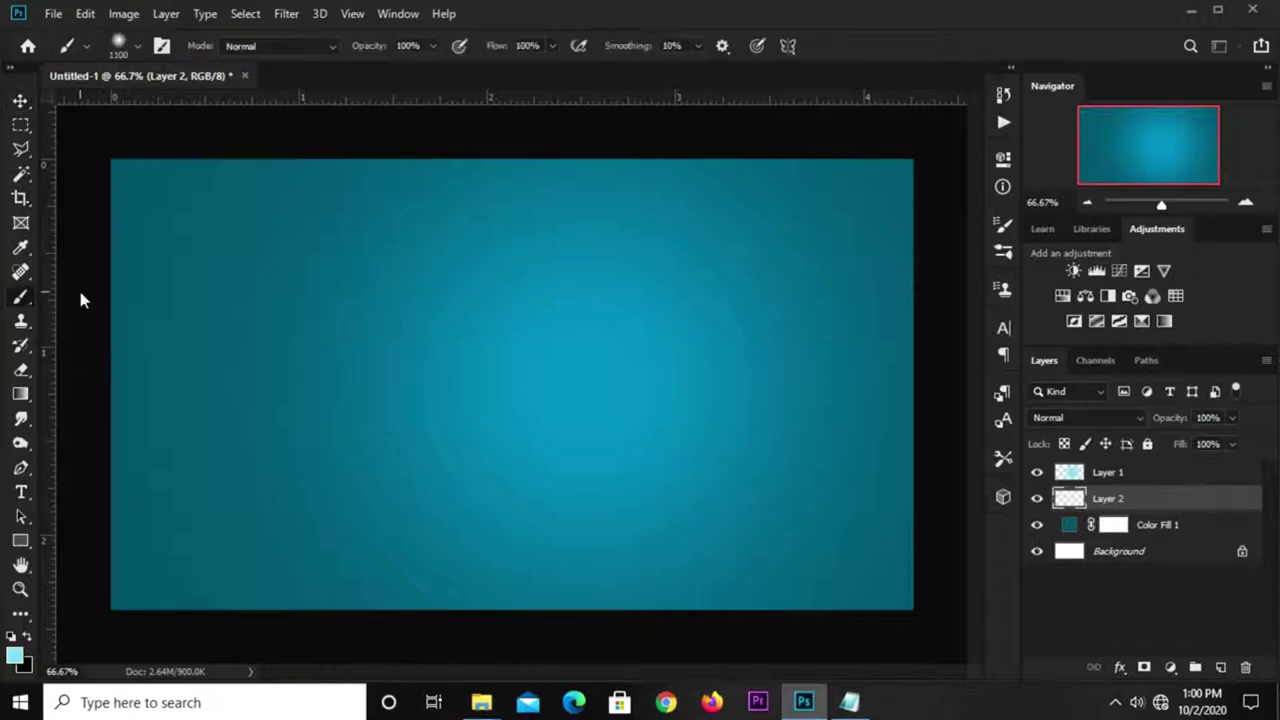
{"action": "key", "text": "bracketleft"}
{"action": "key", "text": "bracketleft"}
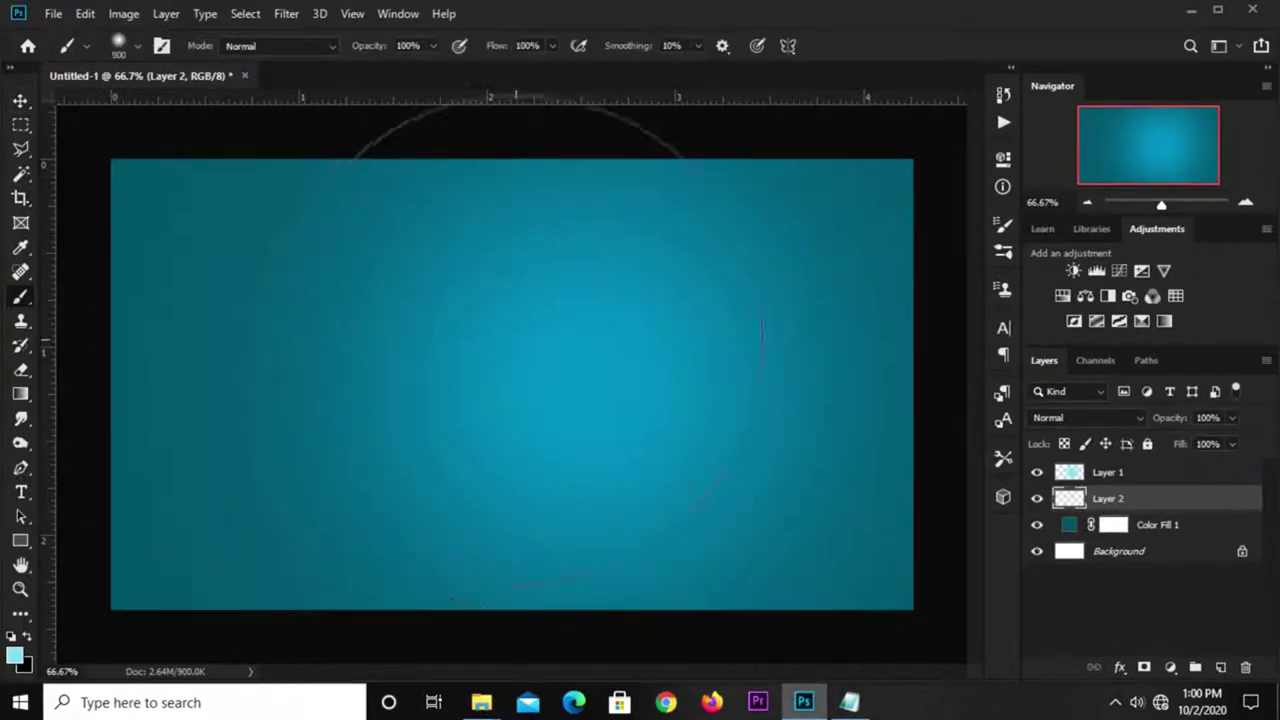
{"action": "key", "text": "bracketleft"}
{"action": "key", "text": "bracketleft"}
{"action": "key", "text": "bracketleft"}
{"action": "key", "text": "bracketleft"}
{"action": "key", "text": "bracketleft"}
{"action": "key", "text": "bracketright"}
{"action": "key", "text": "bracketright"}
{"action": "key", "text": "bracketright"}
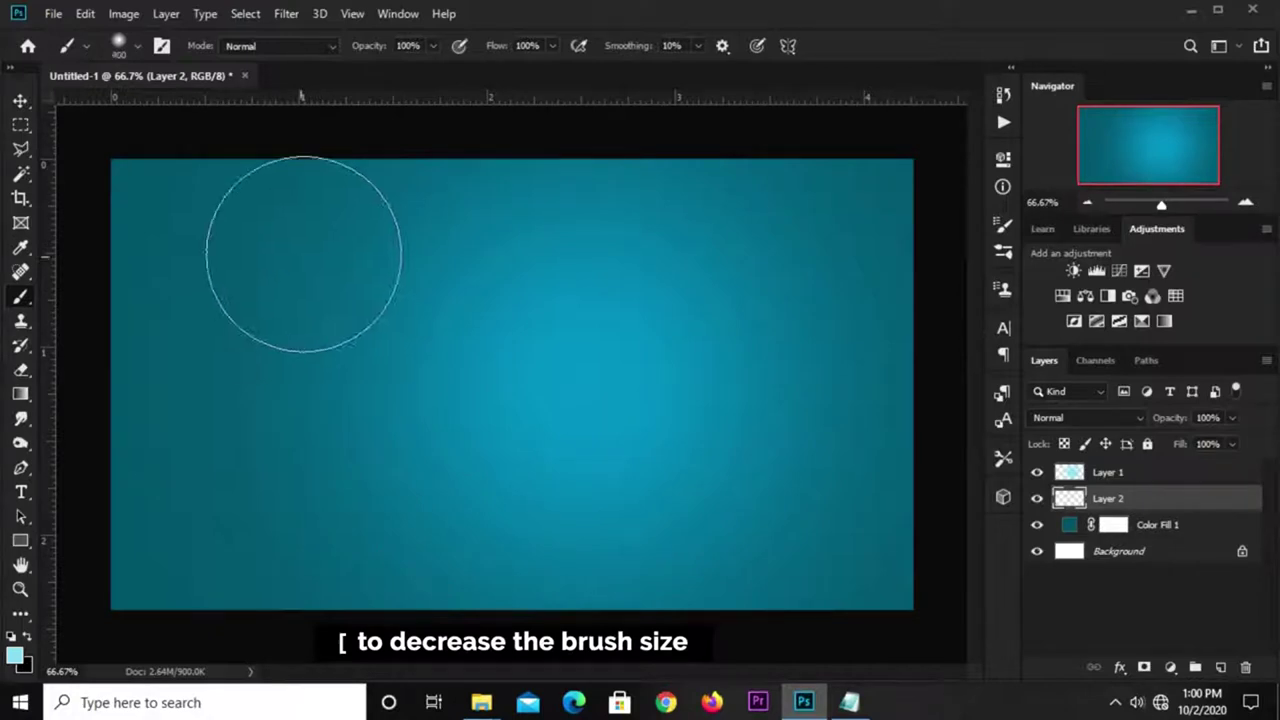
{"action": "key", "text": "bracketright"}
Step: Set the painting colour to dark blue 0a2d51
{"action": "left_click", "coordinate": [15, 657]}
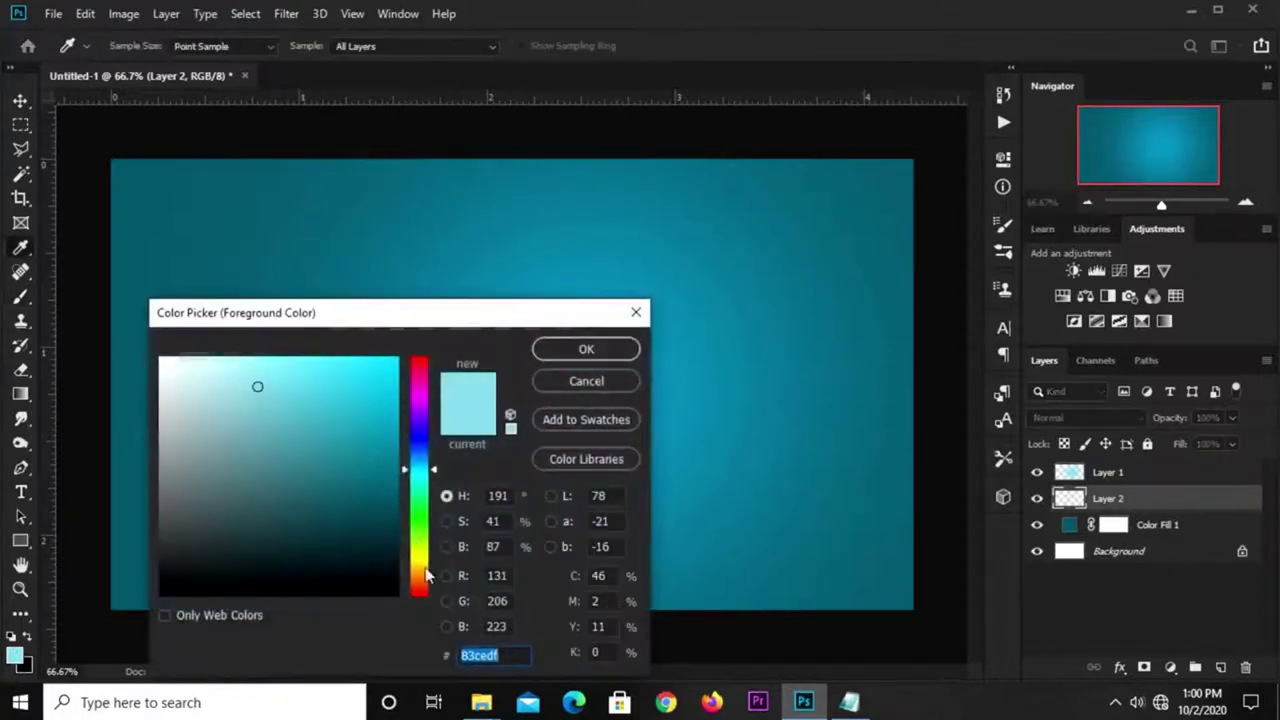
{"action": "left_click", "coordinate": [849, 702]}
{"action": "left_click_drag", "start_coordinate": [714, 313], "coordinate": [648, 313]}
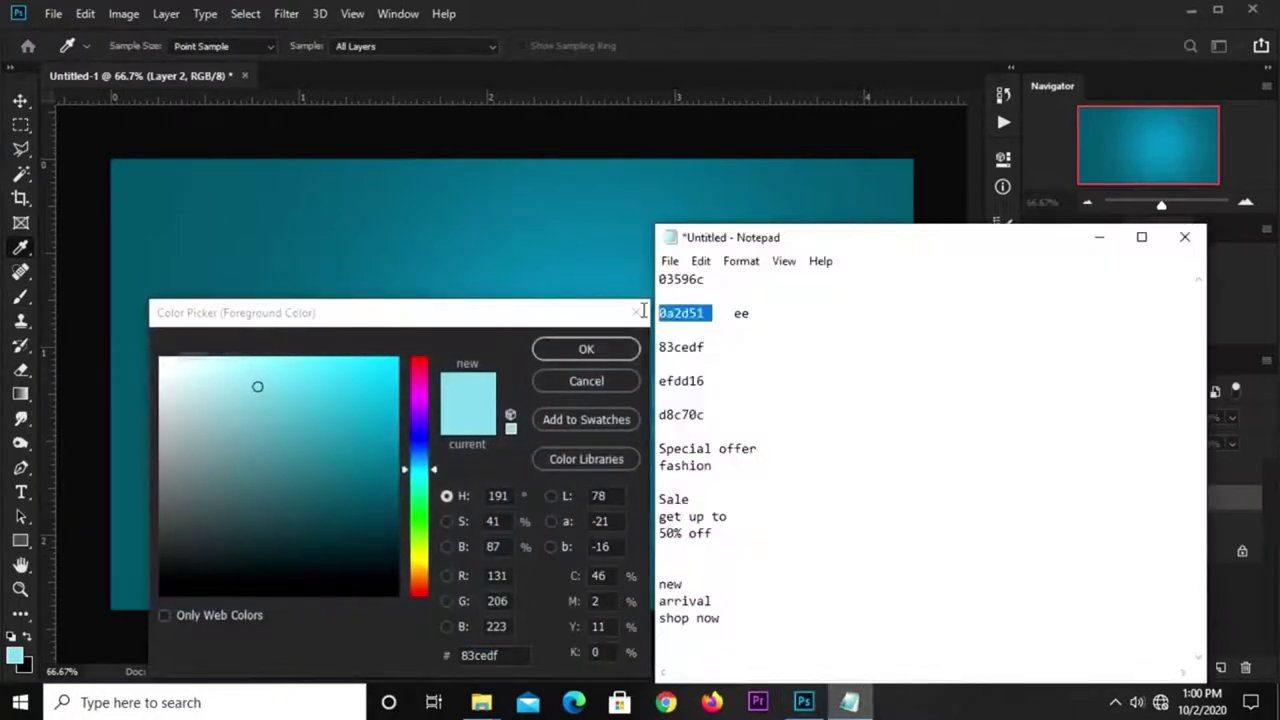
{"action": "right_click", "coordinate": [672, 312]}
{"action": "left_click", "coordinate": [714, 371]}
{"action": "left_click", "coordinate": [510, 660]}
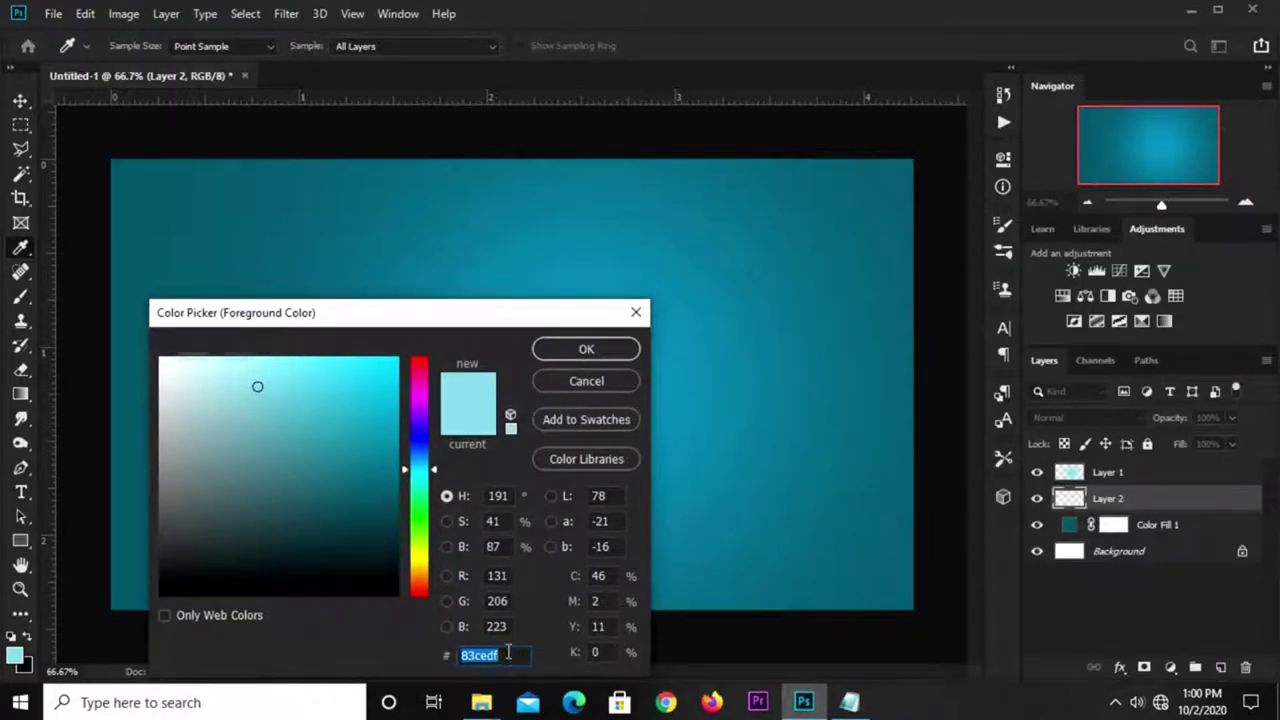
{"action": "right_click", "coordinate": [492, 658]}
{"action": "left_click", "coordinate": [525, 480]}
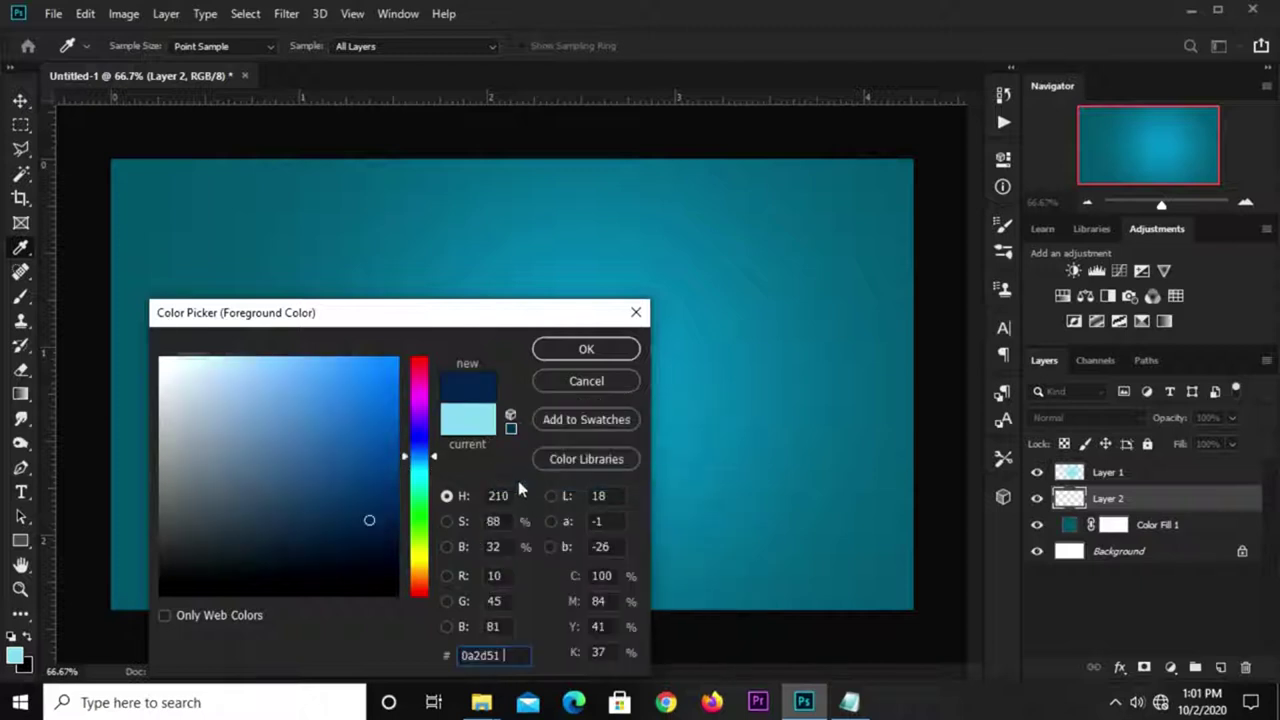
{"action": "left_click_drag", "start_coordinate": [502, 656], "coordinate": [491, 658]}
{"action": "left_click", "coordinate": [580, 350]}
Step: Paint soft dark strokes along the top and right edges at 25% opacity, brush about 250
{"action": "key", "text": "b"}
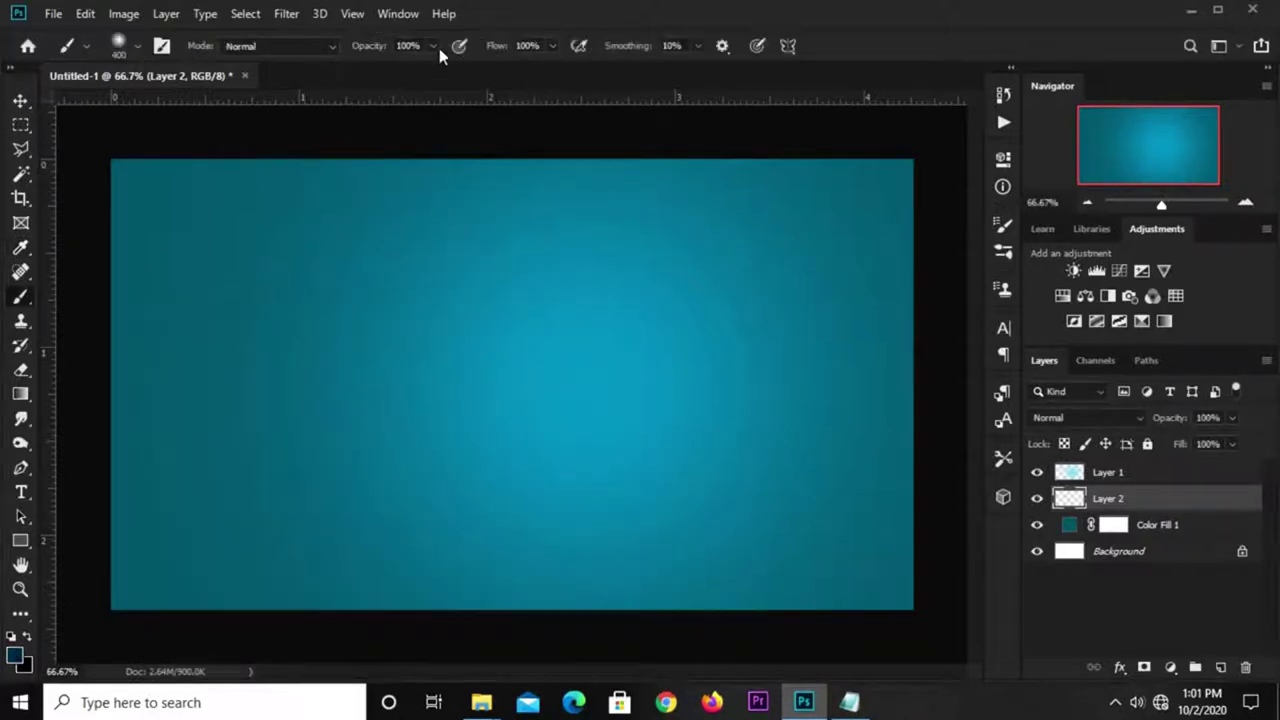
{"action": "left_click", "coordinate": [434, 47]}
{"action": "left_click", "coordinate": [825, 45]}
{"action": "key", "text": "bracketleft"}
{"action": "key", "text": "bracketleft"}
{"action": "scroll", "coordinate": [260, 200], "scroll_direction": "down", "scroll_amount": 1, "text": "alt"}
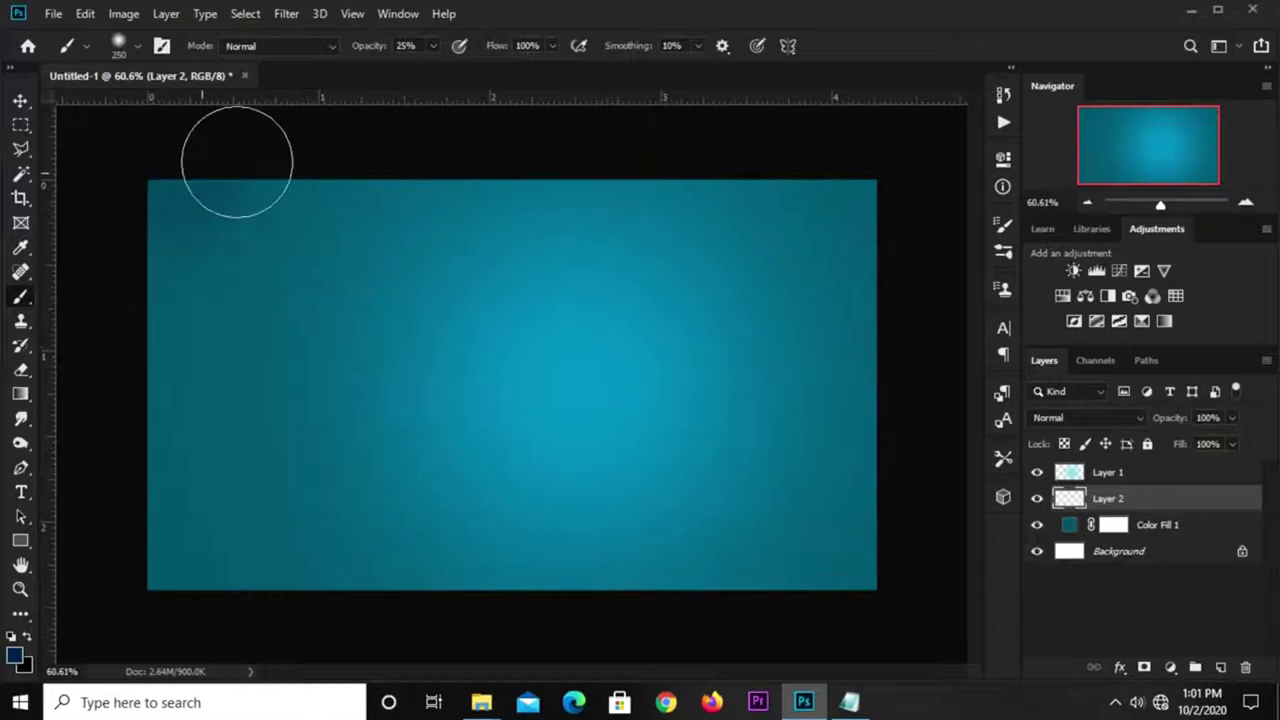
{"action": "mouse_move", "coordinate": [903, 154]}
{"action": "left_mouse_down"}
{"action": "mouse_move", "coordinate": [851, 516]}
{"action": "mouse_move", "coordinate": [629, 606]}
{"action": "mouse_move", "coordinate": [297, 589]}
{"action": "mouse_move", "coordinate": [134, 529]}
{"action": "mouse_move", "coordinate": [137, 209]}
{"action": "mouse_move", "coordinate": [794, 186]}
{"action": "mouse_move", "coordinate": [869, 503]}
{"action": "mouse_move", "coordinate": [674, 586]}
{"action": "mouse_move", "coordinate": [117, 560]}
{"action": "left_mouse_up"}
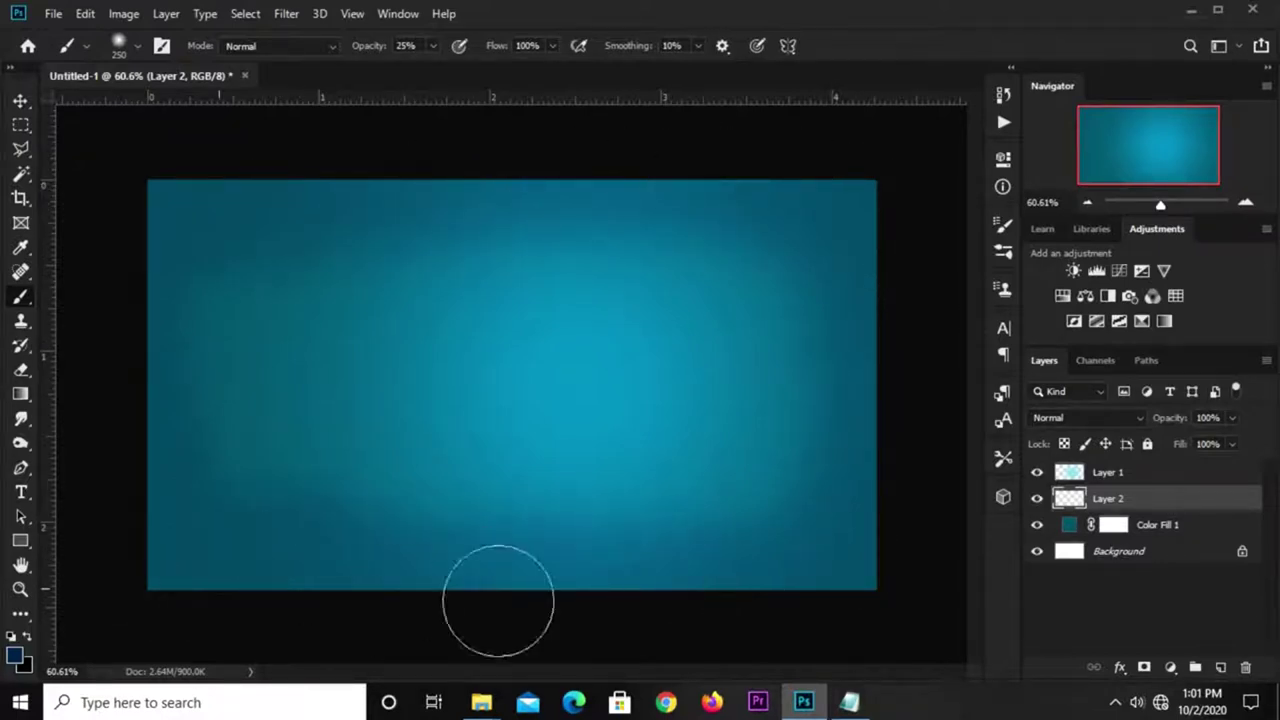
{"action": "mouse_move", "coordinate": [498, 601]}
{"action": "left_mouse_down"}
{"action": "mouse_move", "coordinate": [908, 394]}
{"action": "mouse_move", "coordinate": [866, 249]}
{"action": "mouse_move", "coordinate": [543, 200]}
{"action": "mouse_move", "coordinate": [254, 179]}
{"action": "left_mouse_up"}
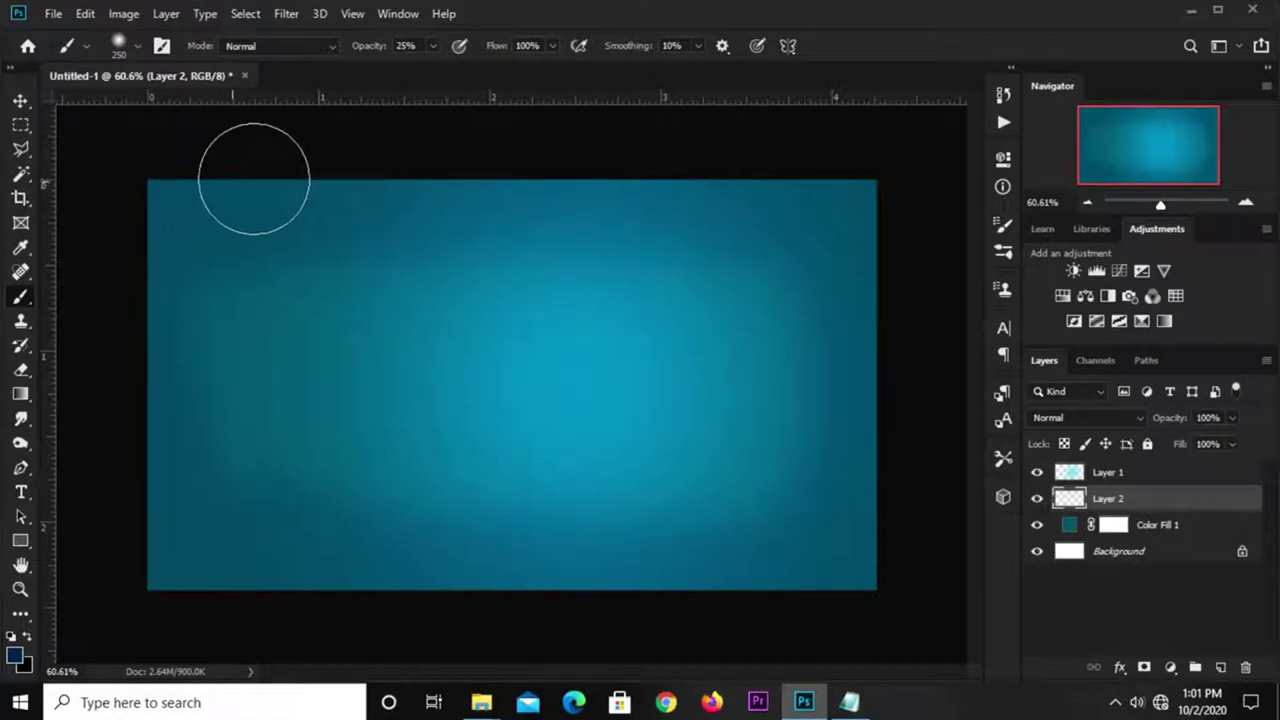
{"action": "key", "text": "v"}
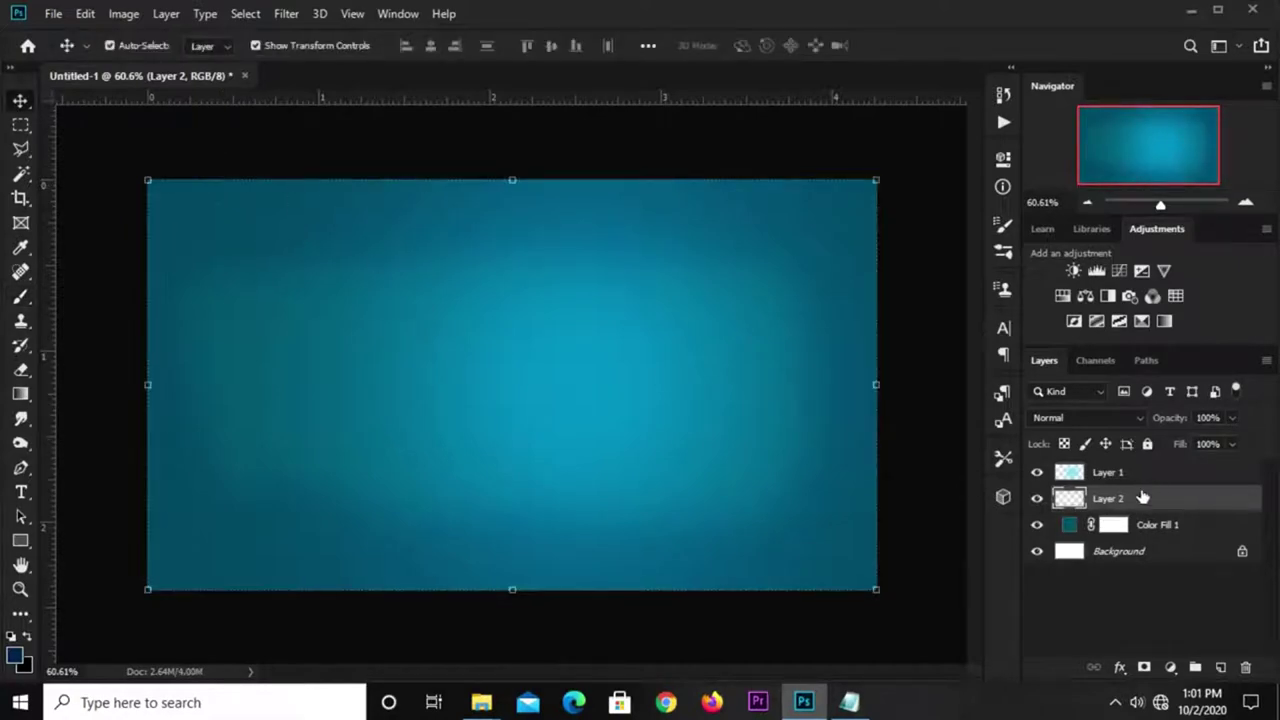
Step: Add a Curves adjustment above Layer 2 with its midpoint pulled down
{"action": "left_click", "coordinate": [1108, 629]}
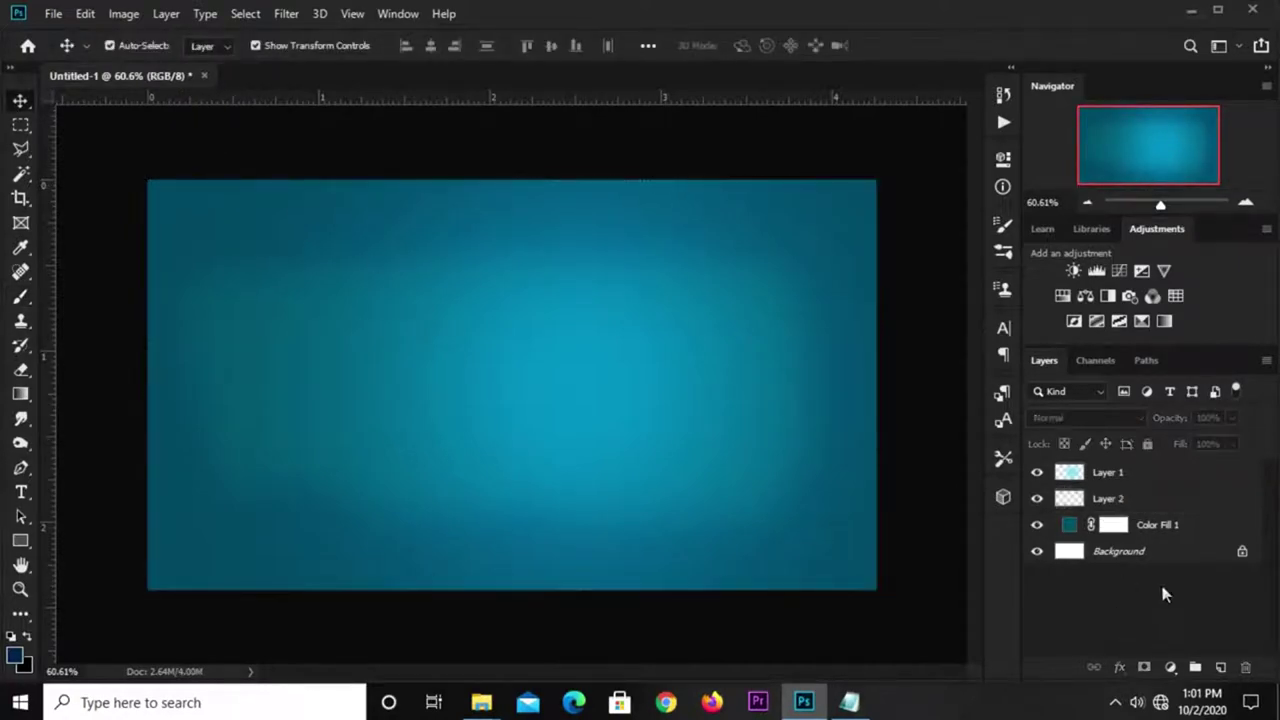
{"action": "left_click", "coordinate": [1155, 528]}
{"action": "left_click", "coordinate": [1146, 500]}
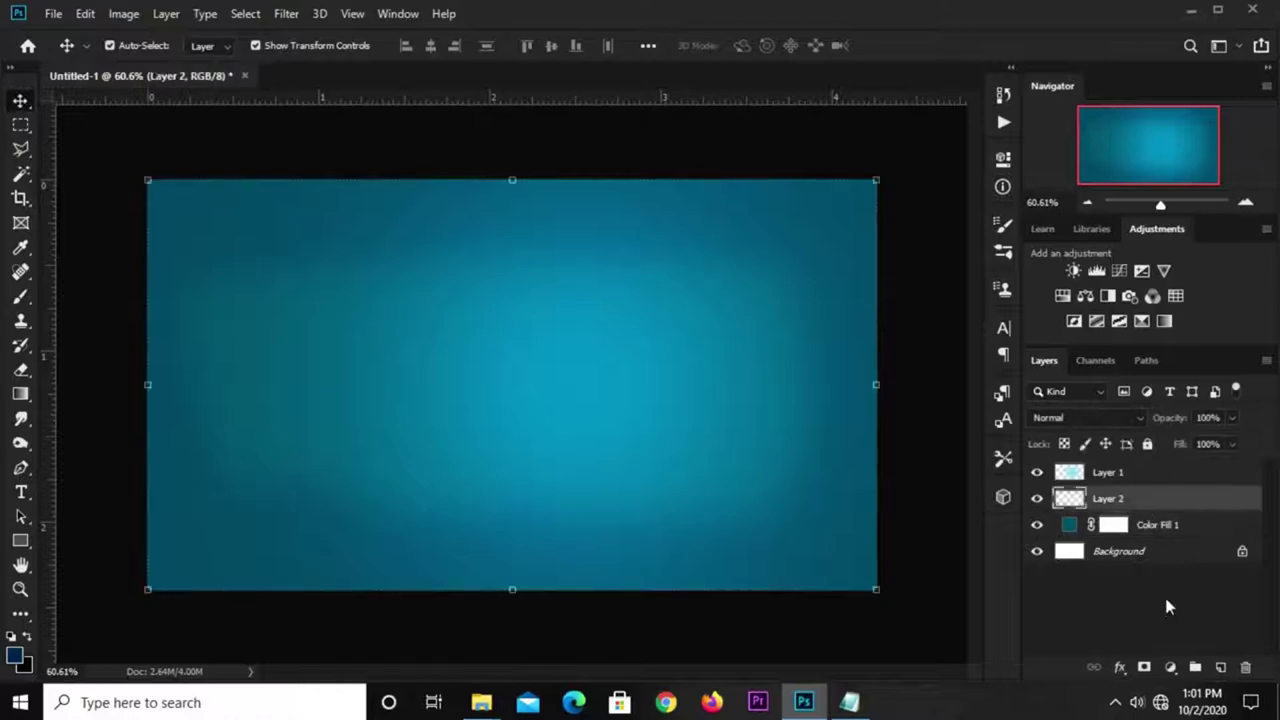
{"action": "left_click", "coordinate": [1172, 668]}
{"action": "left_click", "coordinate": [1148, 417]}
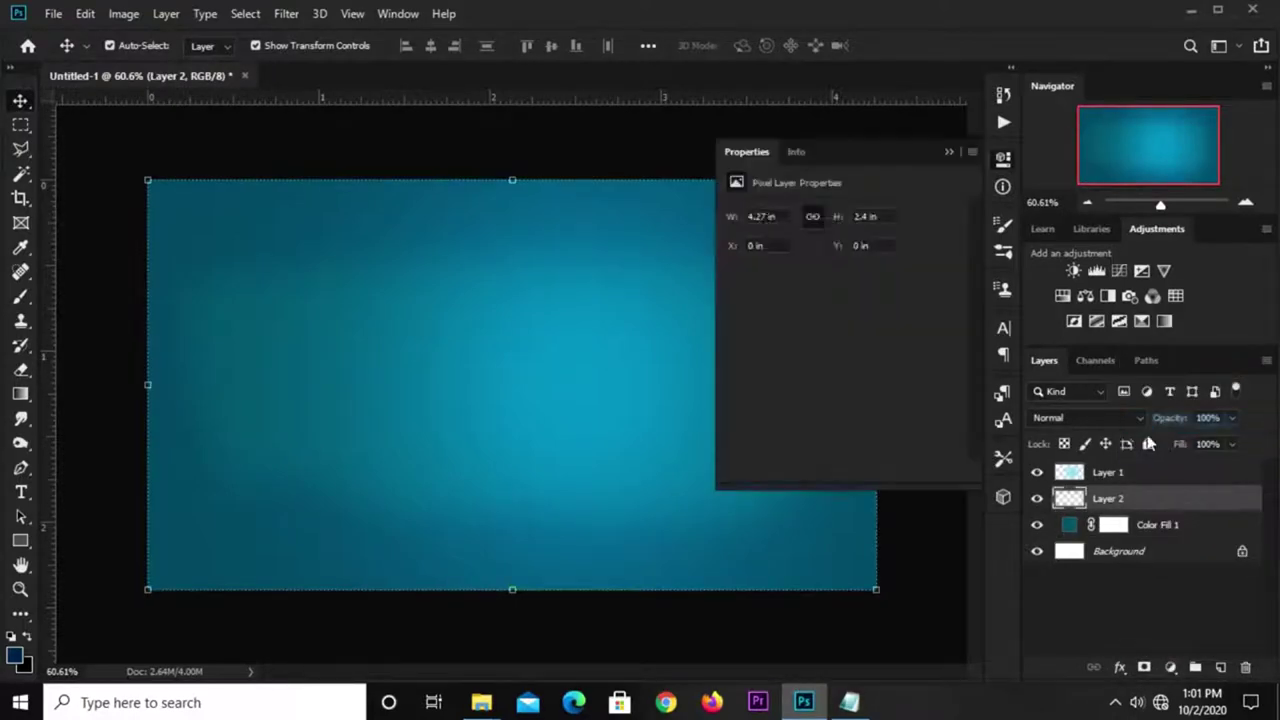
{"action": "left_click_drag", "start_coordinate": [829, 381], "coordinate": [837, 388]}
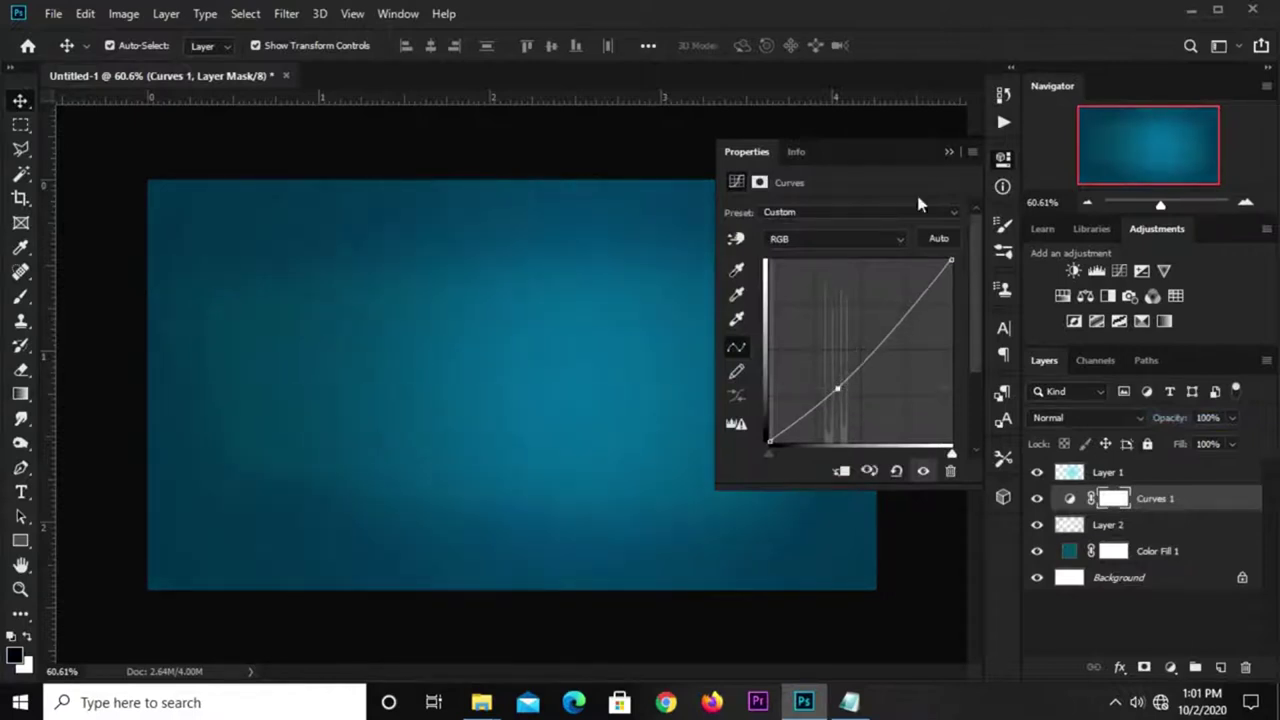
Step: Set Curves 1 to Overlay at 39% opacity, then select Layer 1
{"action": "left_click", "coordinate": [949, 154]}
{"action": "left_click", "coordinate": [1088, 420]}
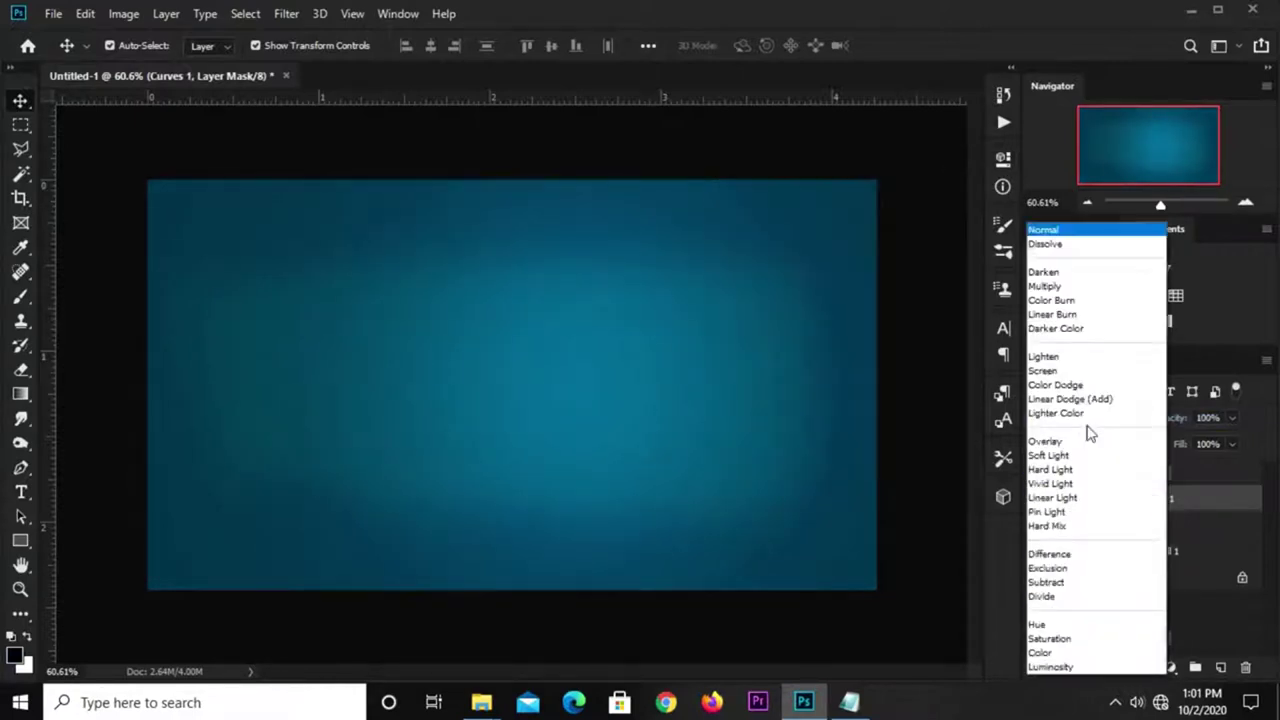
{"action": "left_click", "coordinate": [1077, 440]}
{"action": "left_click", "coordinate": [1231, 418]}
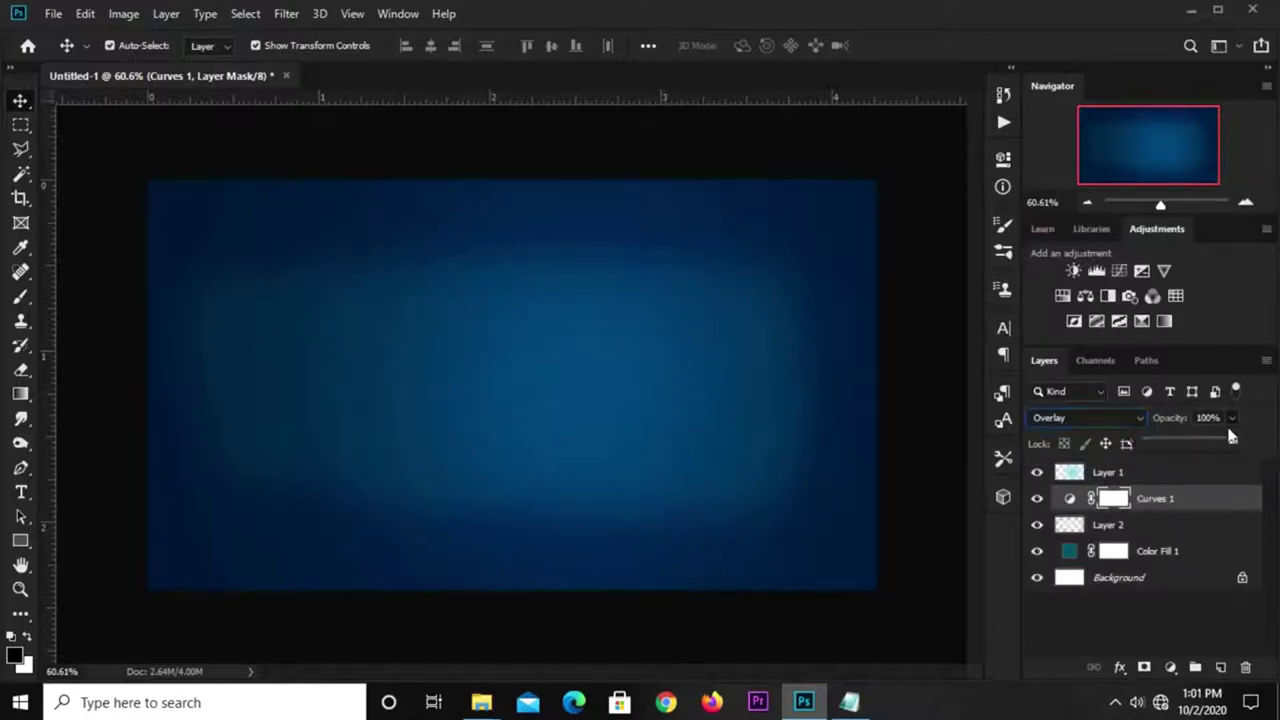
{"action": "left_click_drag", "start_coordinate": [1236, 443], "coordinate": [1190, 443]}
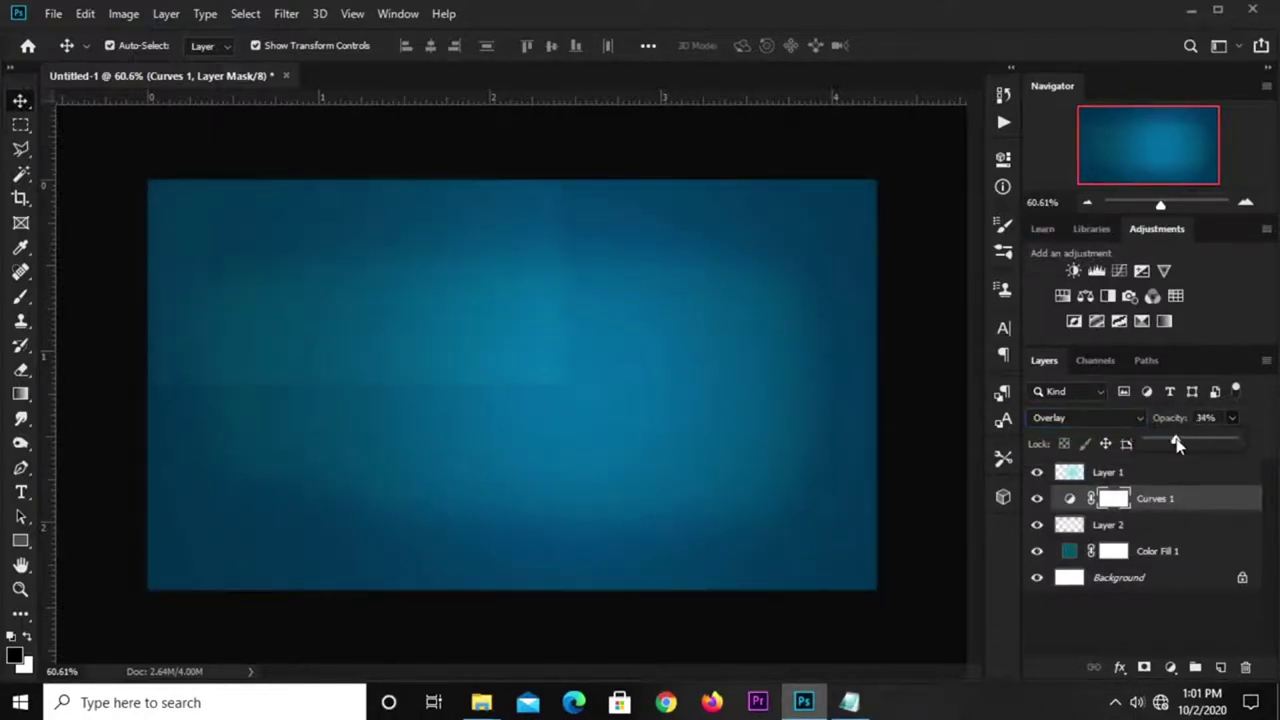
{"action": "left_click", "coordinate": [456, 406]}
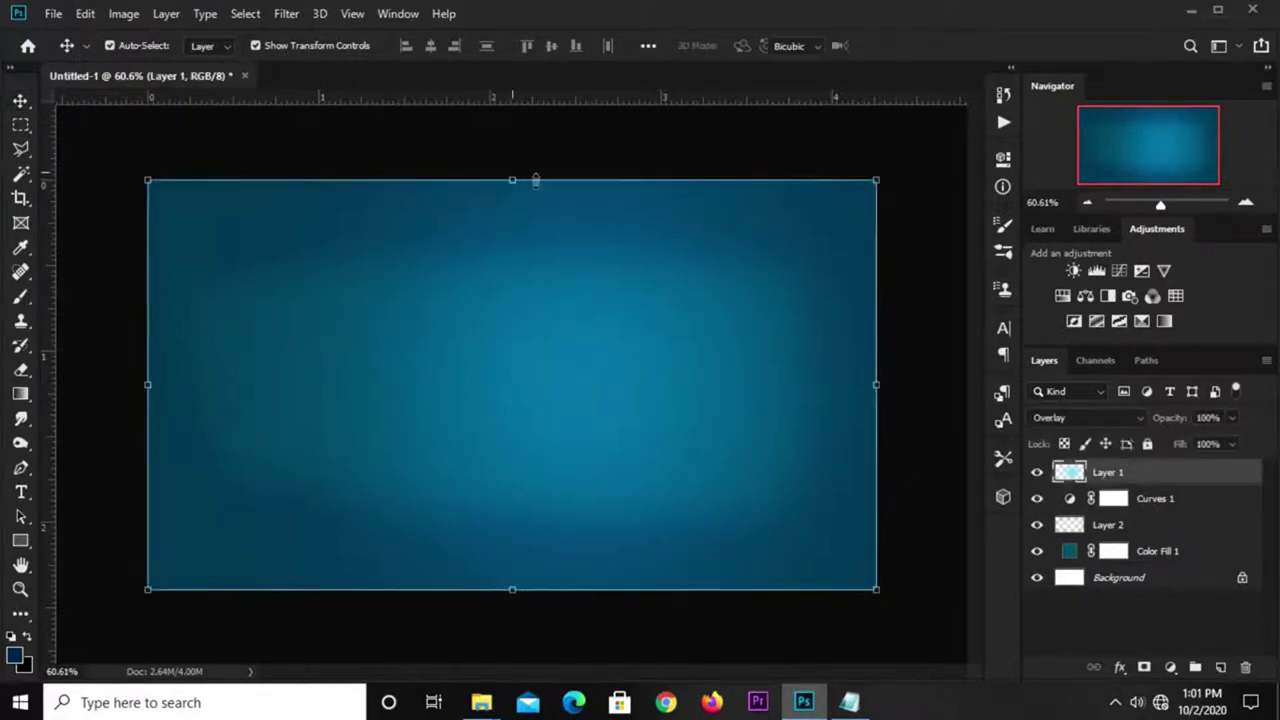
Step: Stretch Layer 1 to about 141% so it extends past the canvas top and bottom
{"action": "key", "text": "ctrl+t"}
{"action": "left_click_drag", "start_coordinate": [512, 227], "coordinate": [524, 146]}
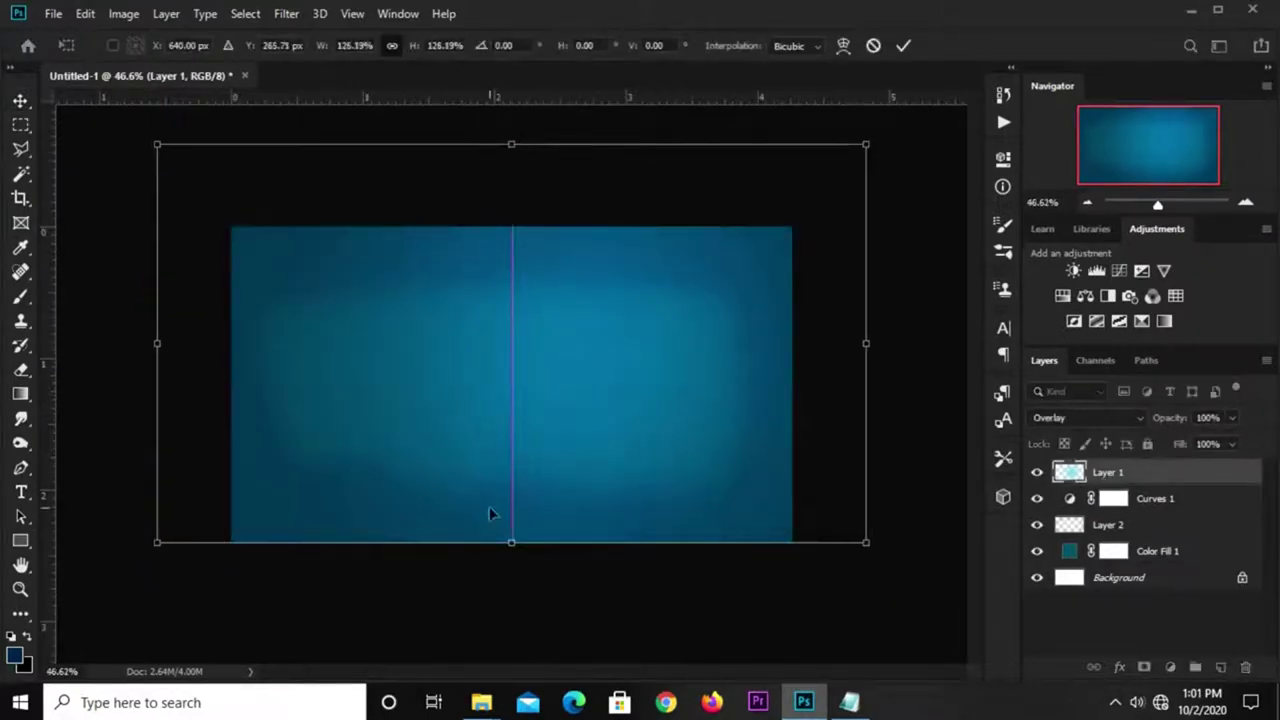
{"action": "left_click_drag", "start_coordinate": [525, 545], "coordinate": [526, 595]}
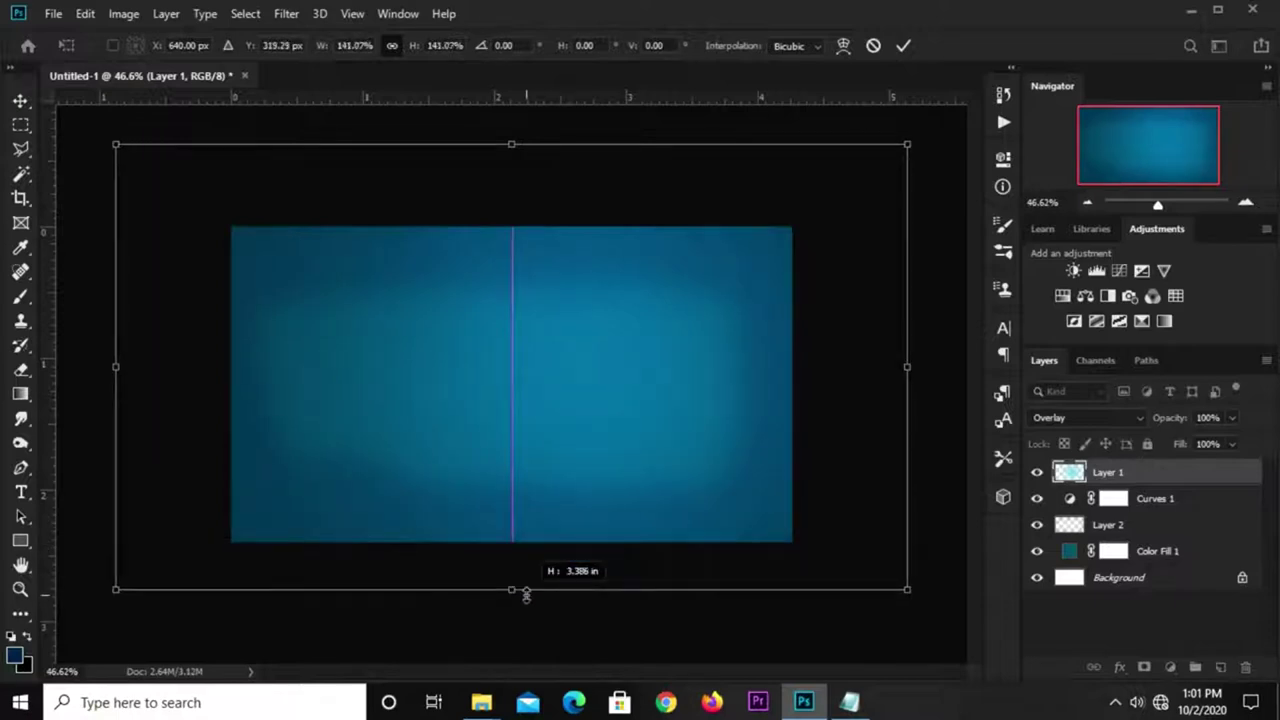
{"action": "left_click", "coordinate": [901, 48]}
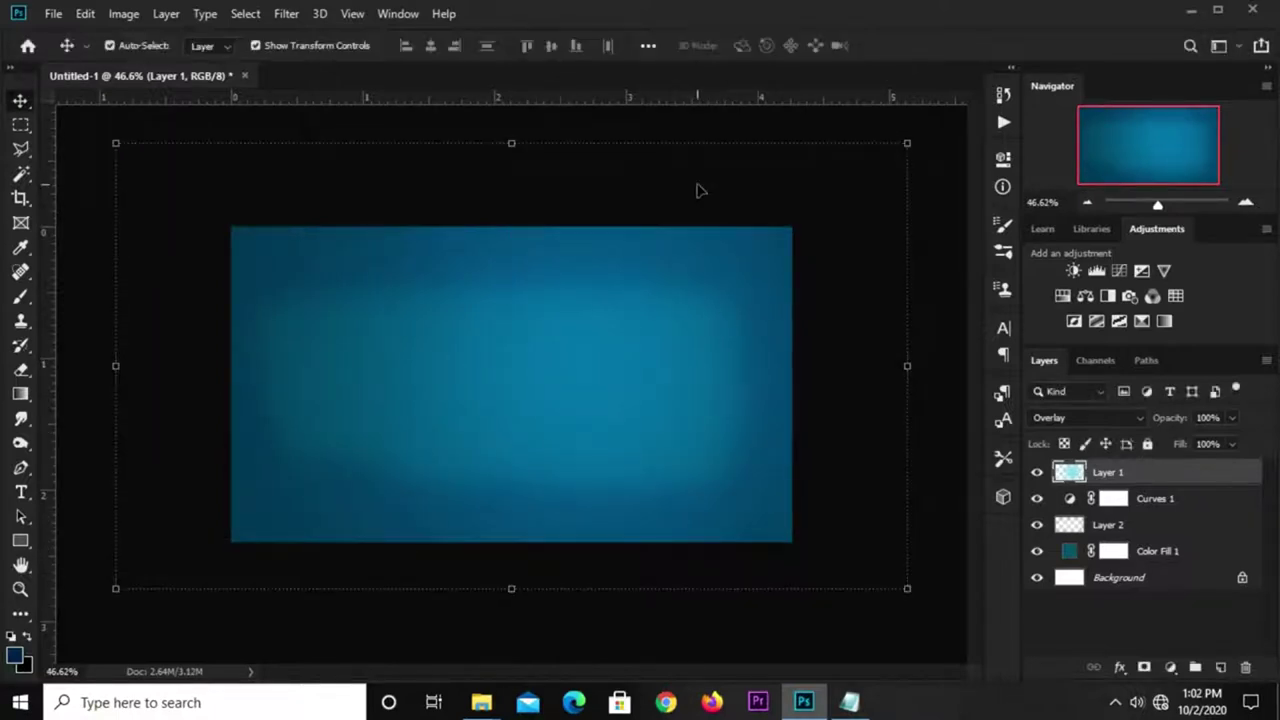
{"action": "left_click", "coordinate": [700, 190]}
{"action": "scroll", "coordinate": [630, 255], "scroll_direction": "up", "scroll_amount": 2}
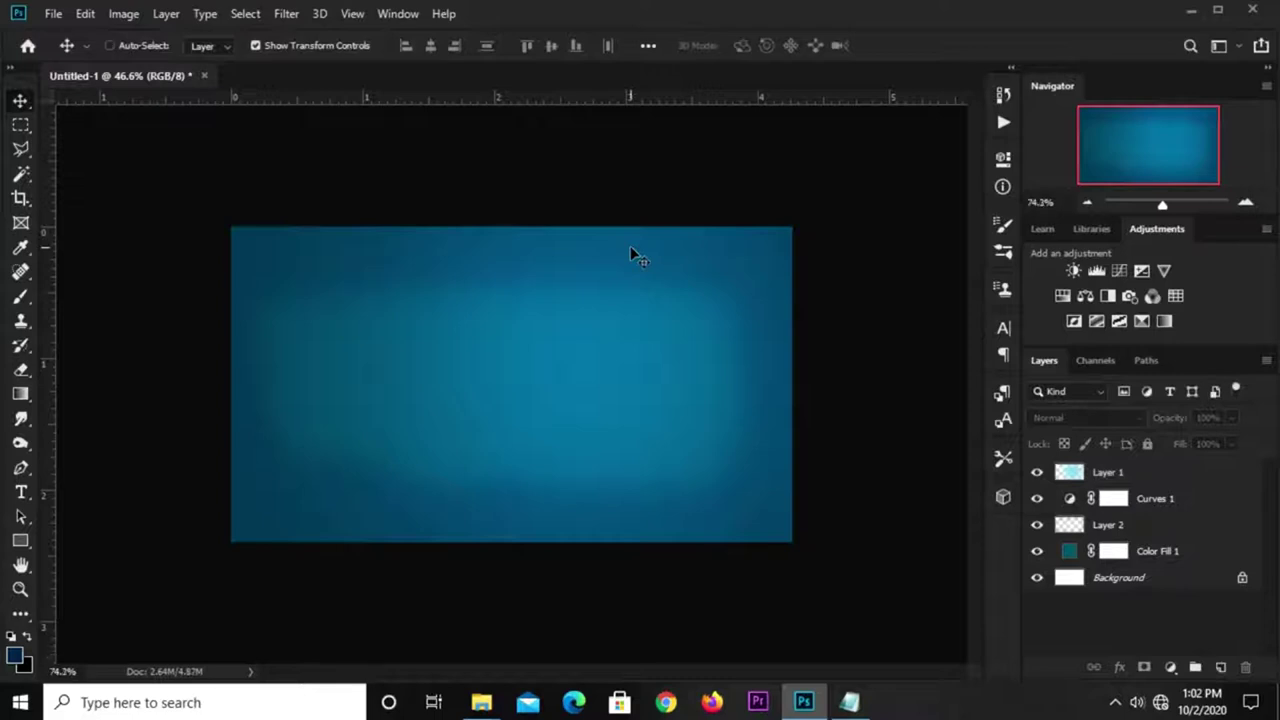
{"action": "scroll", "coordinate": [645, 240], "scroll_direction": "down", "scroll_amount": 1}
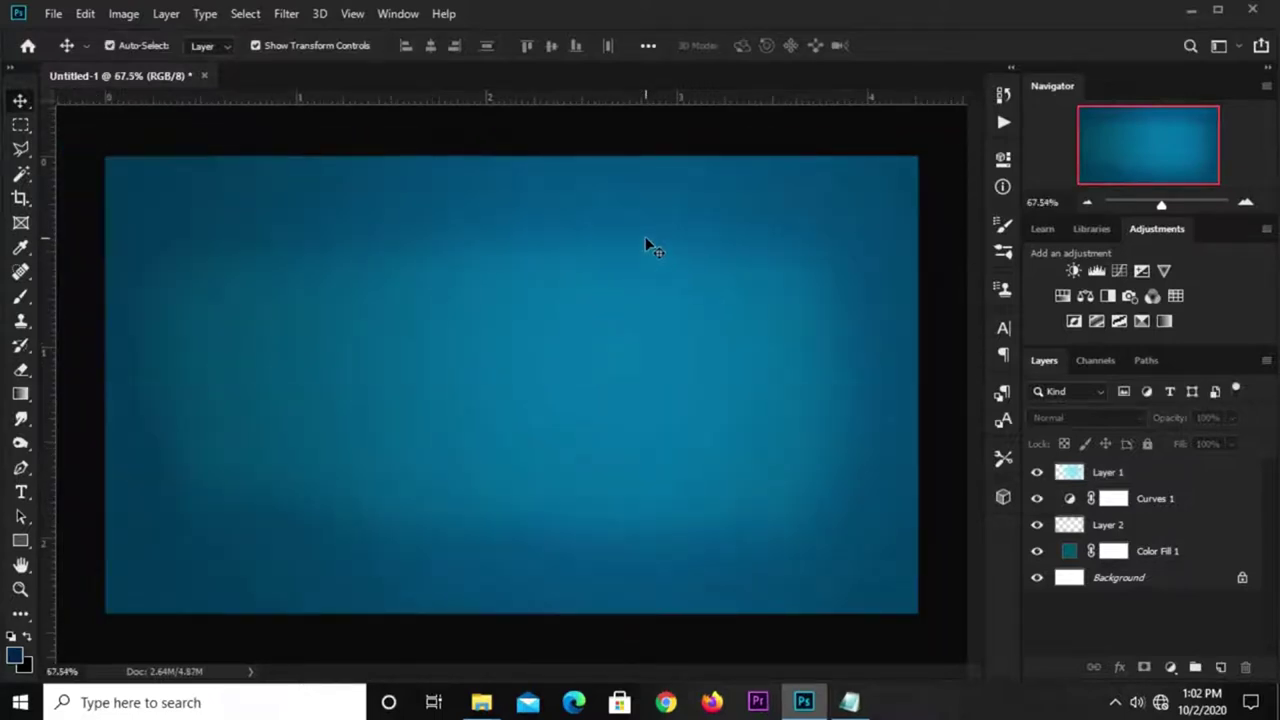
{"action": "scroll", "coordinate": [645, 240], "scroll_direction": "down", "scroll_amount": 1}
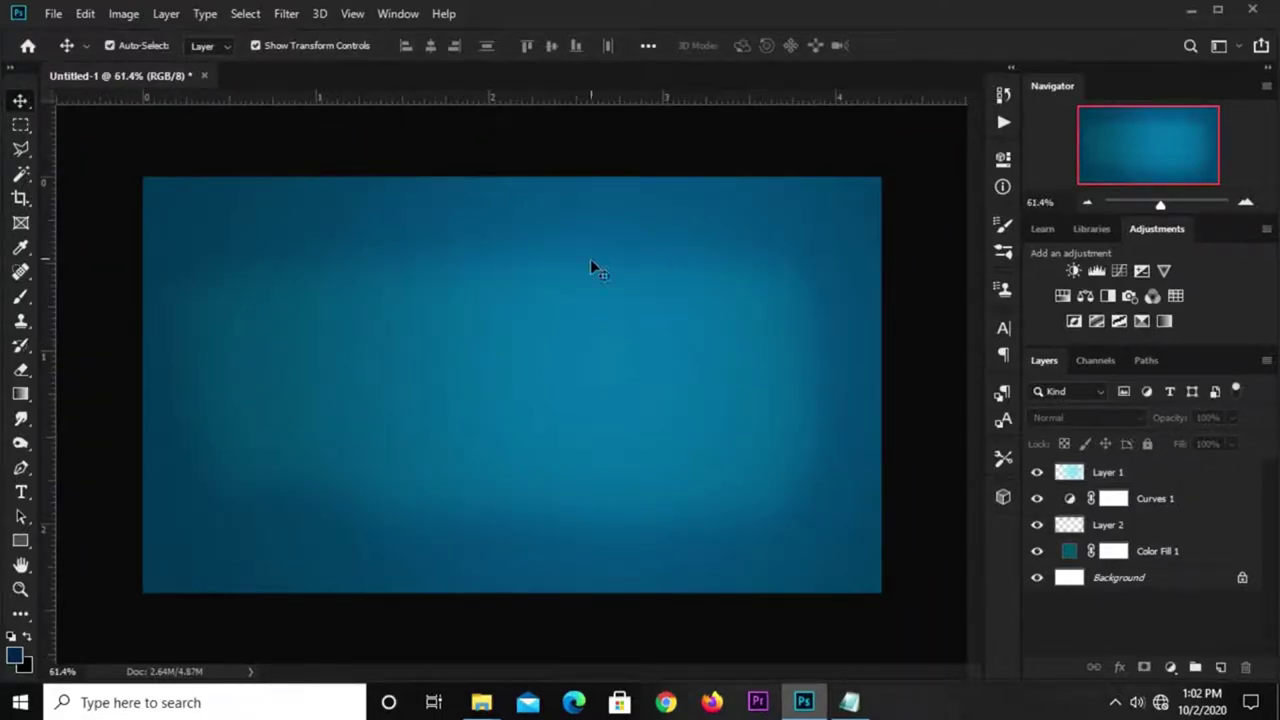
Step: Copy the woman layer from fashion files.psd and paste it into Untitled-1
{"action": "left_click", "coordinate": [53, 14]}
{"action": "mouse_move", "coordinate": [89, 124]}
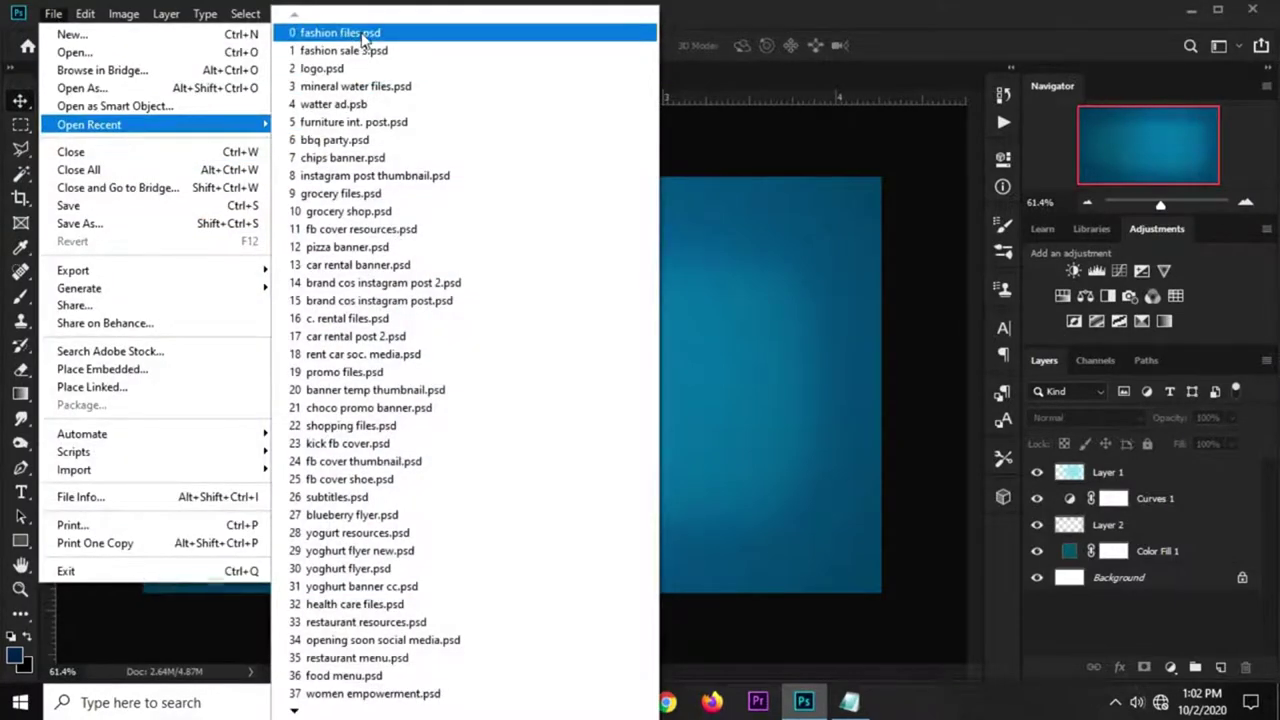
{"action": "left_click", "coordinate": [363, 34]}
{"action": "left_click", "coordinate": [1037, 498]}
{"action": "left_click", "coordinate": [590, 282]}
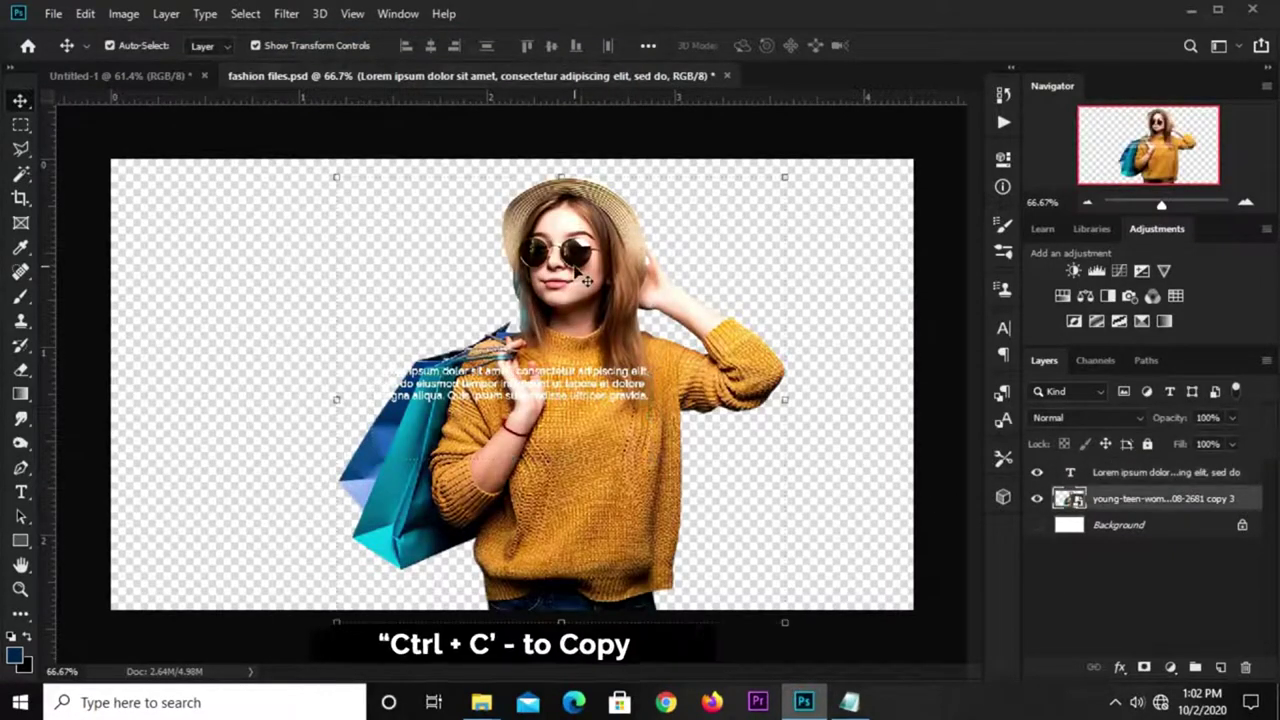
{"action": "key", "text": "ctrl+c"}
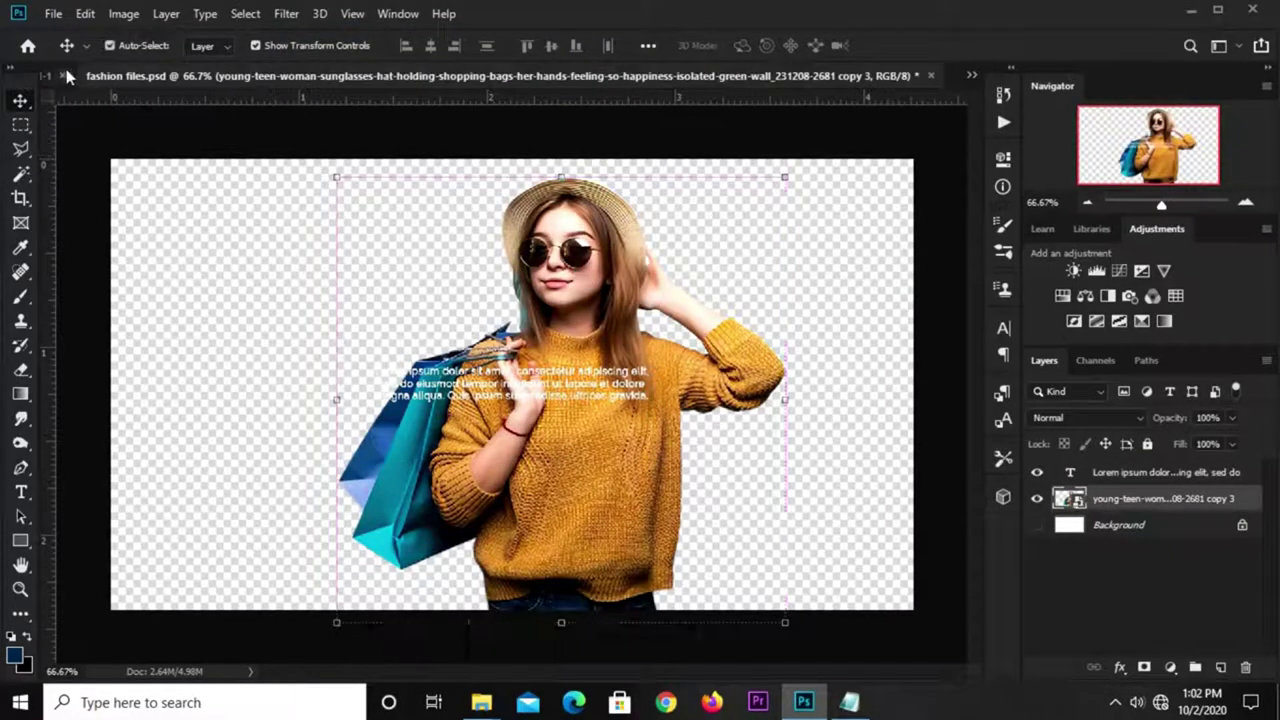
{"action": "left_click", "coordinate": [107, 76]}
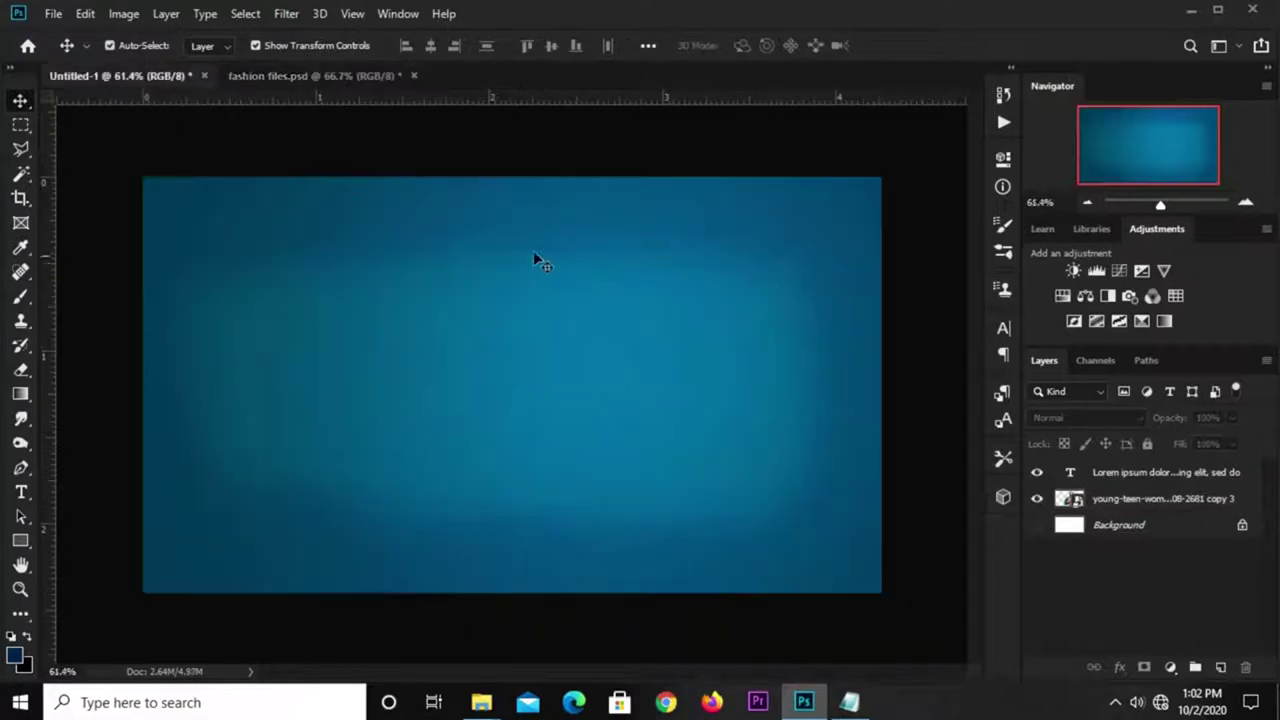
{"action": "key", "text": "ctrl+v"}
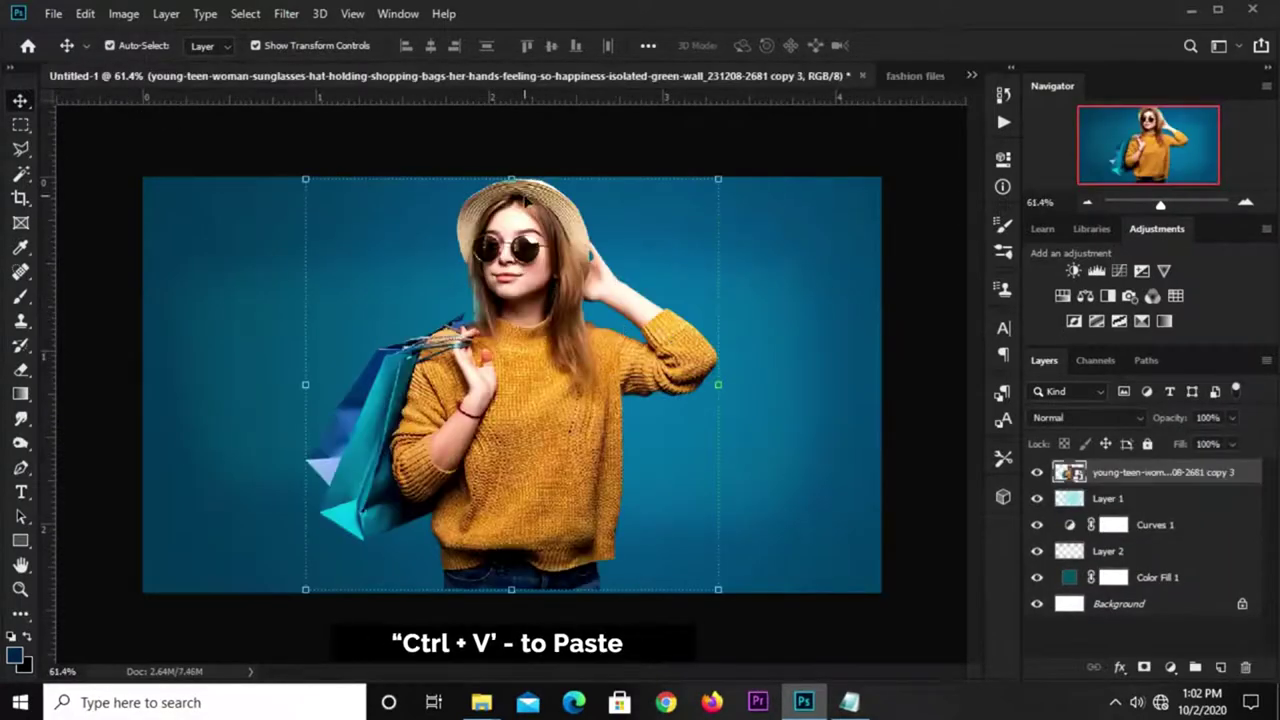
Step: Move the woman to the banner's right side and scale her to about 108%
{"action": "key", "text": "ctrl+t"}
{"action": "left_click_drag", "start_coordinate": [508, 311], "coordinate": [659, 327]}
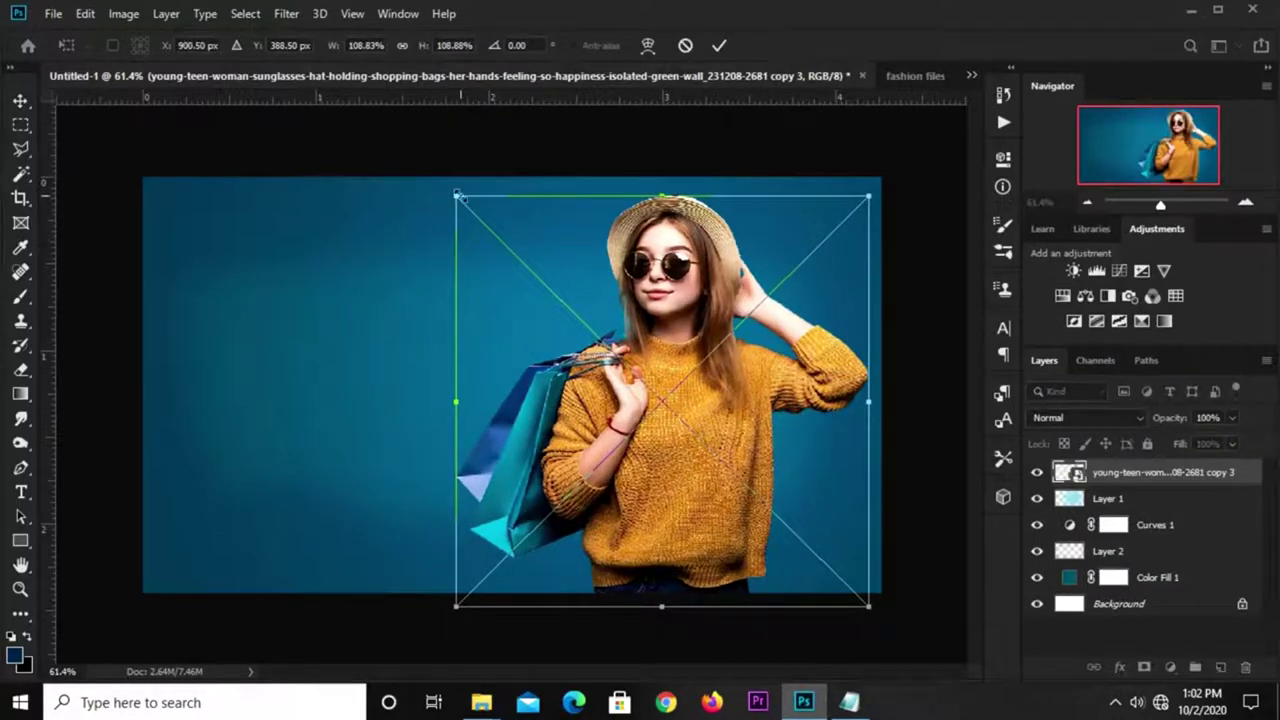
{"action": "left_click_drag", "start_coordinate": [457, 195], "coordinate": [461, 200]}
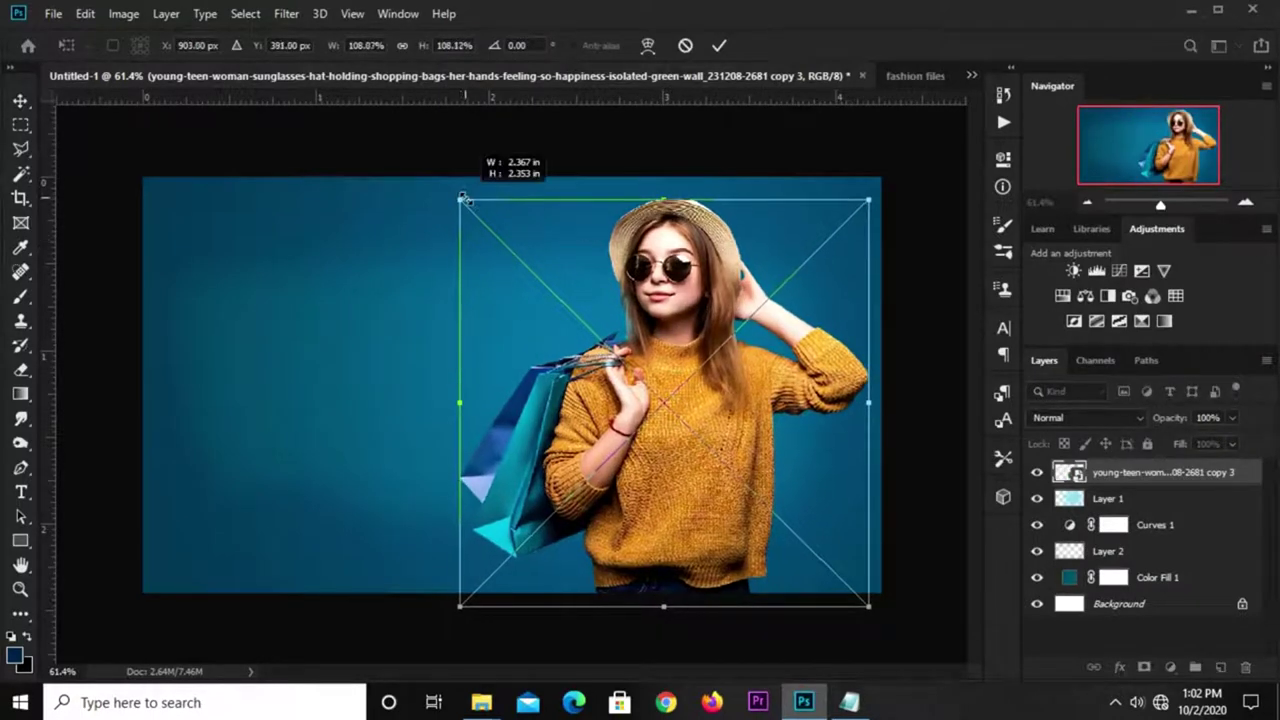
{"action": "left_click", "coordinate": [717, 47]}
{"action": "left_click", "coordinate": [705, 157]}
{"action": "left_click", "coordinate": [690, 345]}
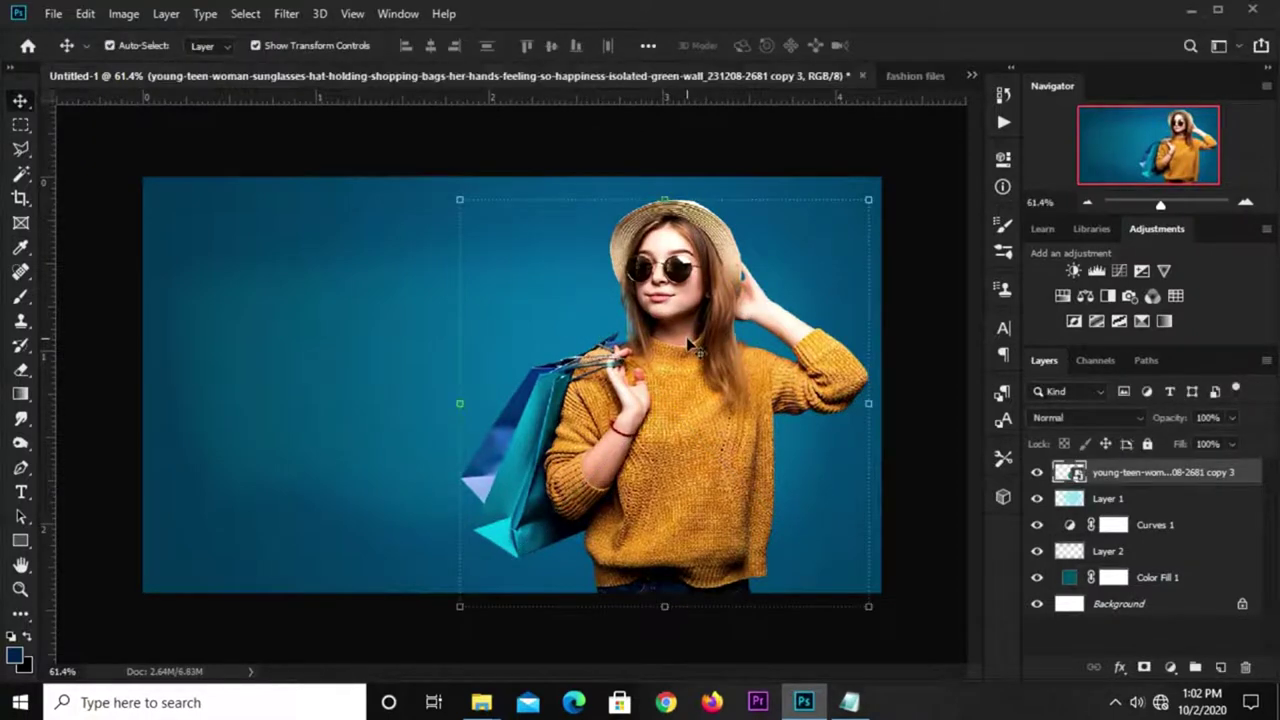
{"action": "left_click_drag", "start_coordinate": [690, 345], "coordinate": [686, 345]}
{"action": "left_click", "coordinate": [714, 163]}
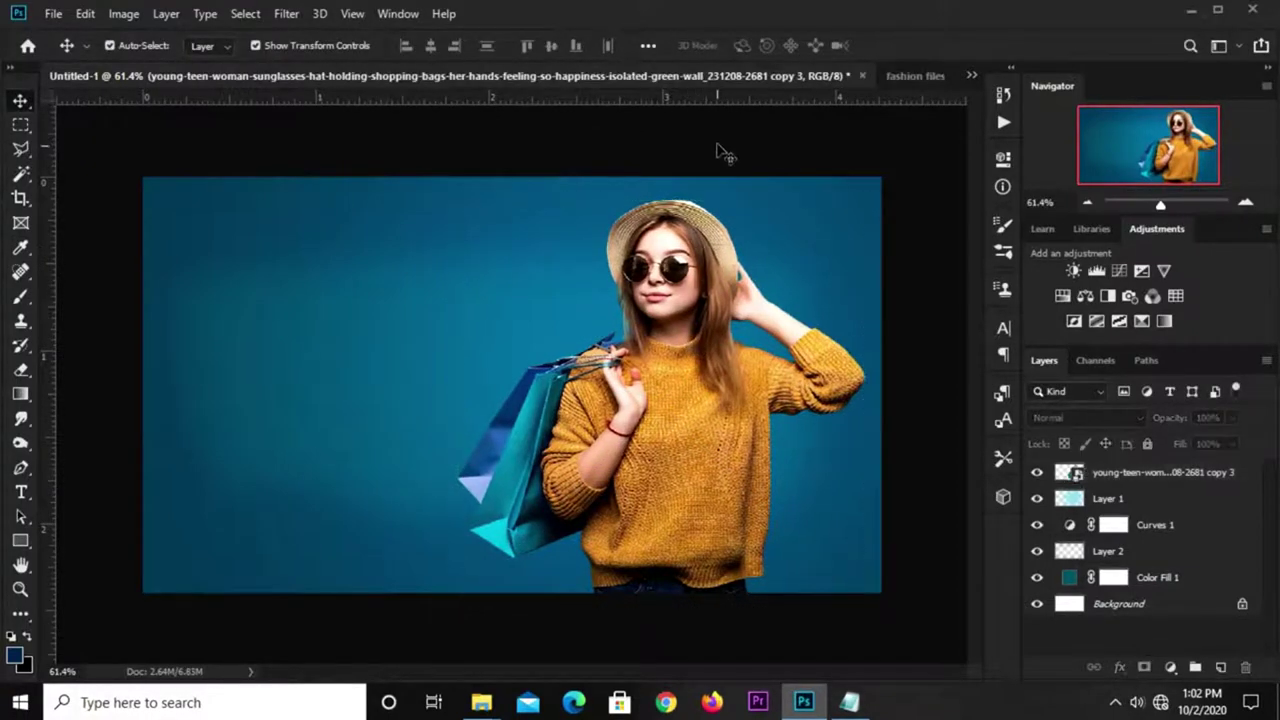
Step: Lower Layer 2 to 76% opacity and add vertical guides at about 0.255 in and 1.547 in
{"action": "left_click", "coordinate": [1150, 550]}
{"action": "left_click_drag", "start_coordinate": [1236, 420], "coordinate": [1216, 450]}
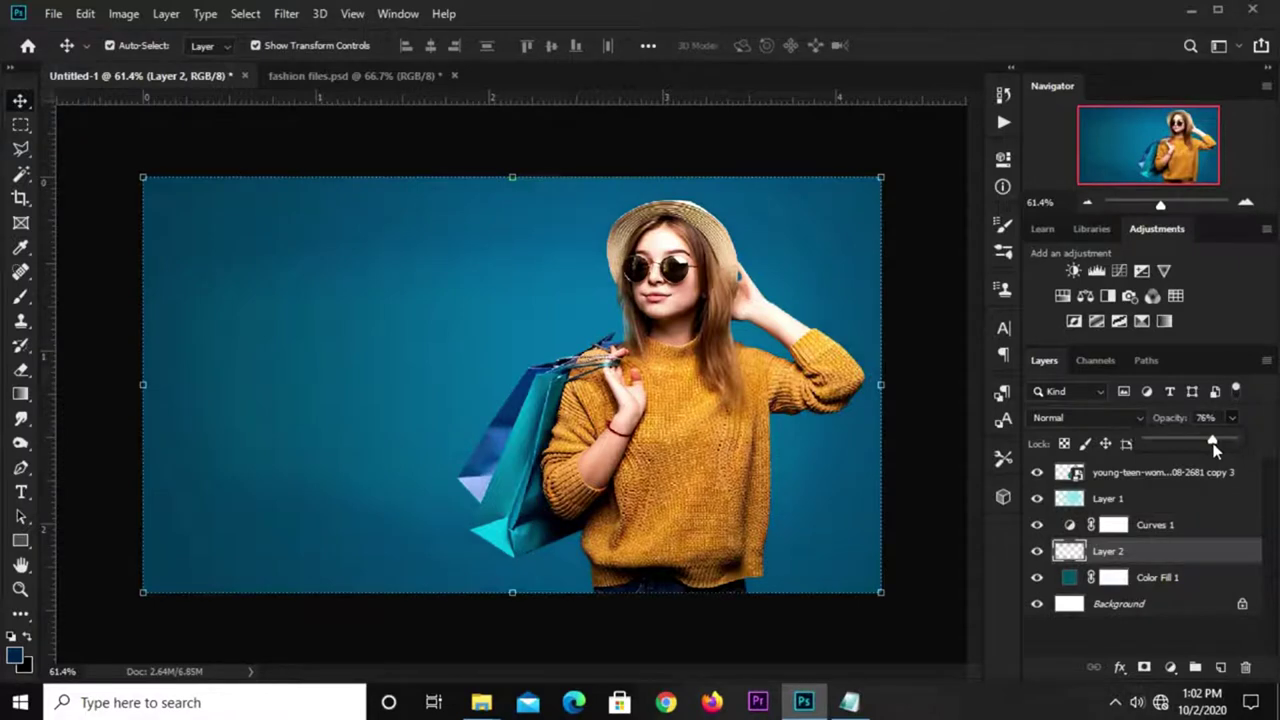
{"action": "left_click", "coordinate": [916, 604]}
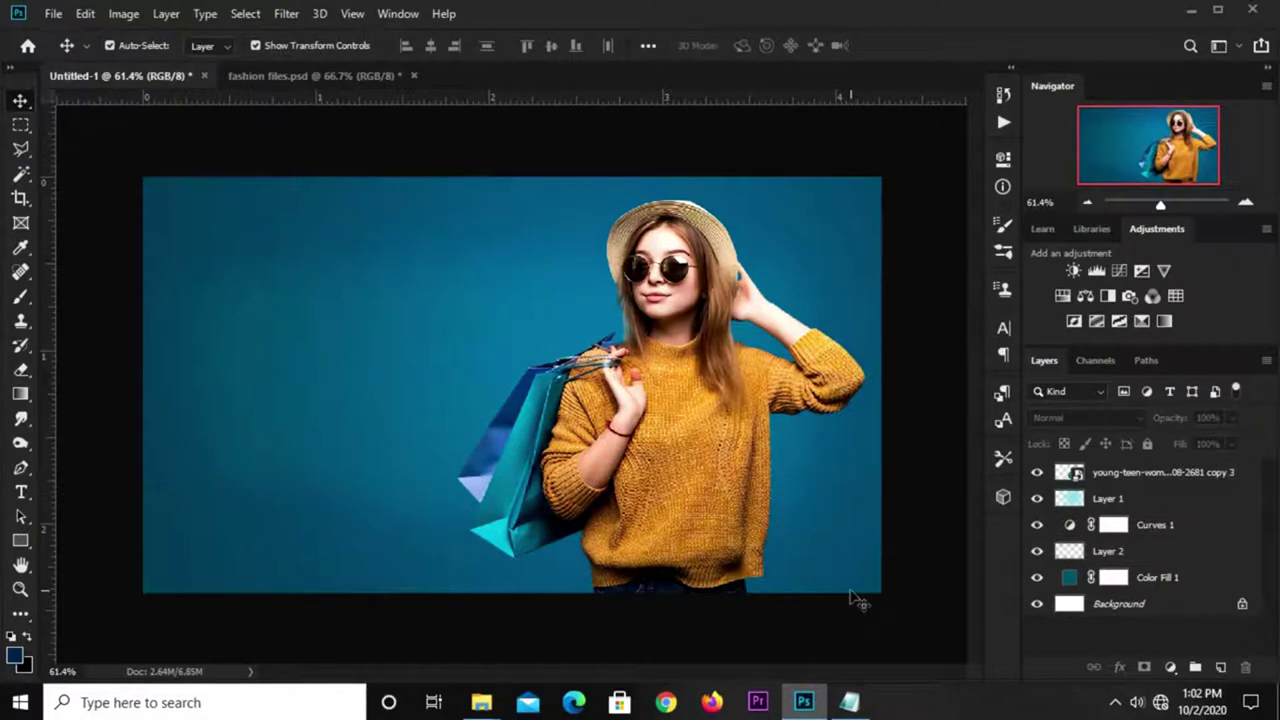
{"action": "left_click_drag", "start_coordinate": [47, 556], "coordinate": [187, 554]}
{"action": "left_click_drag", "start_coordinate": [55, 576], "coordinate": [456, 572]}
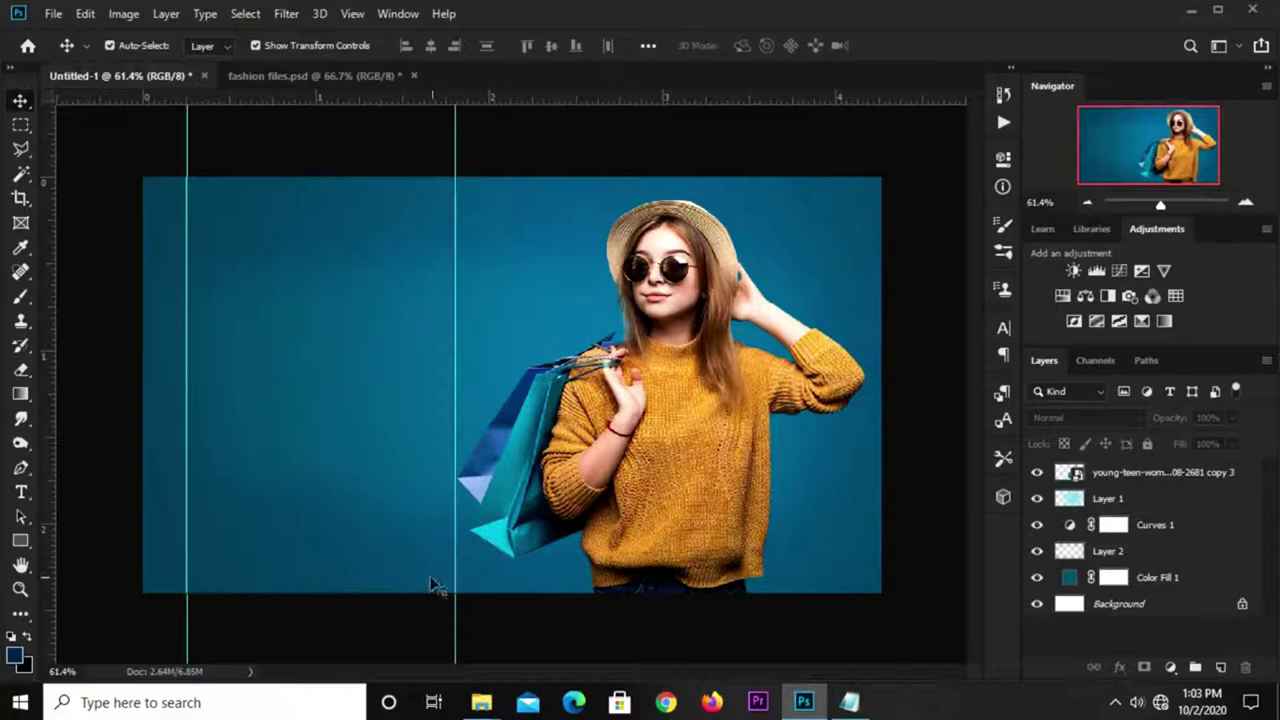
Step: Start a text layer at the banner's left and copy 'Special offer' from the notes
{"action": "left_click", "coordinate": [20, 492]}
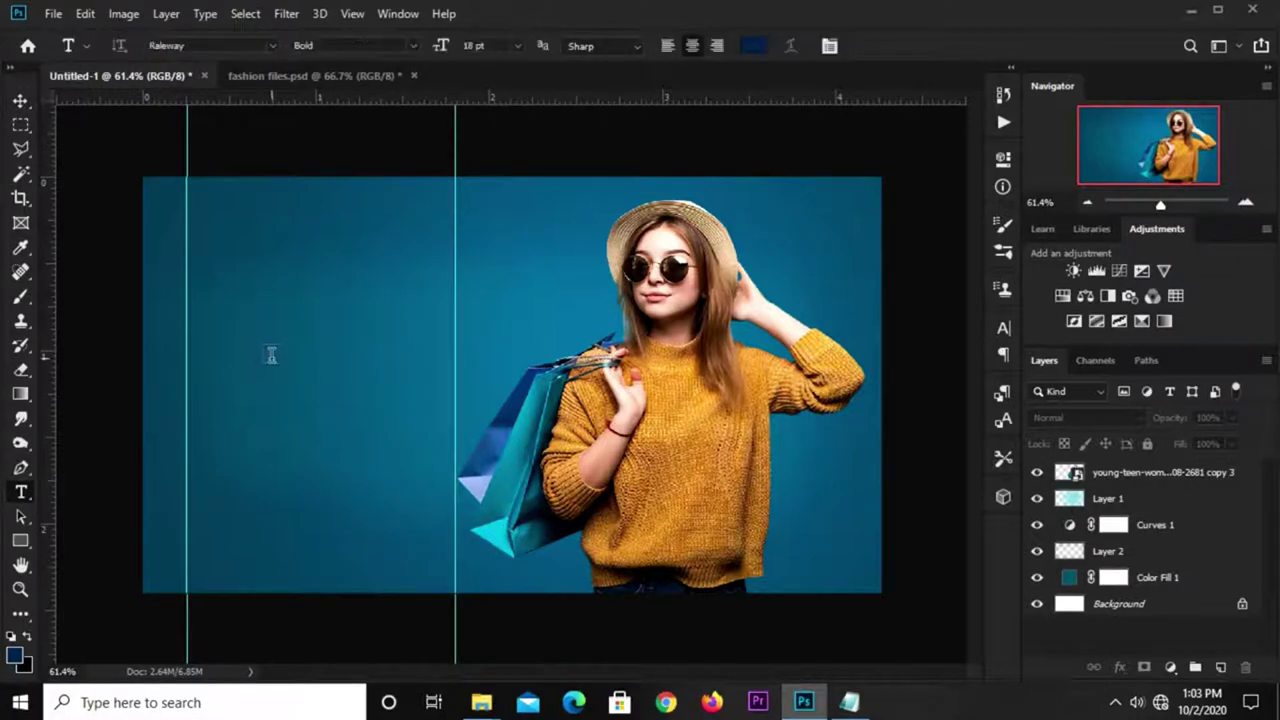
{"action": "left_click", "coordinate": [243, 302]}
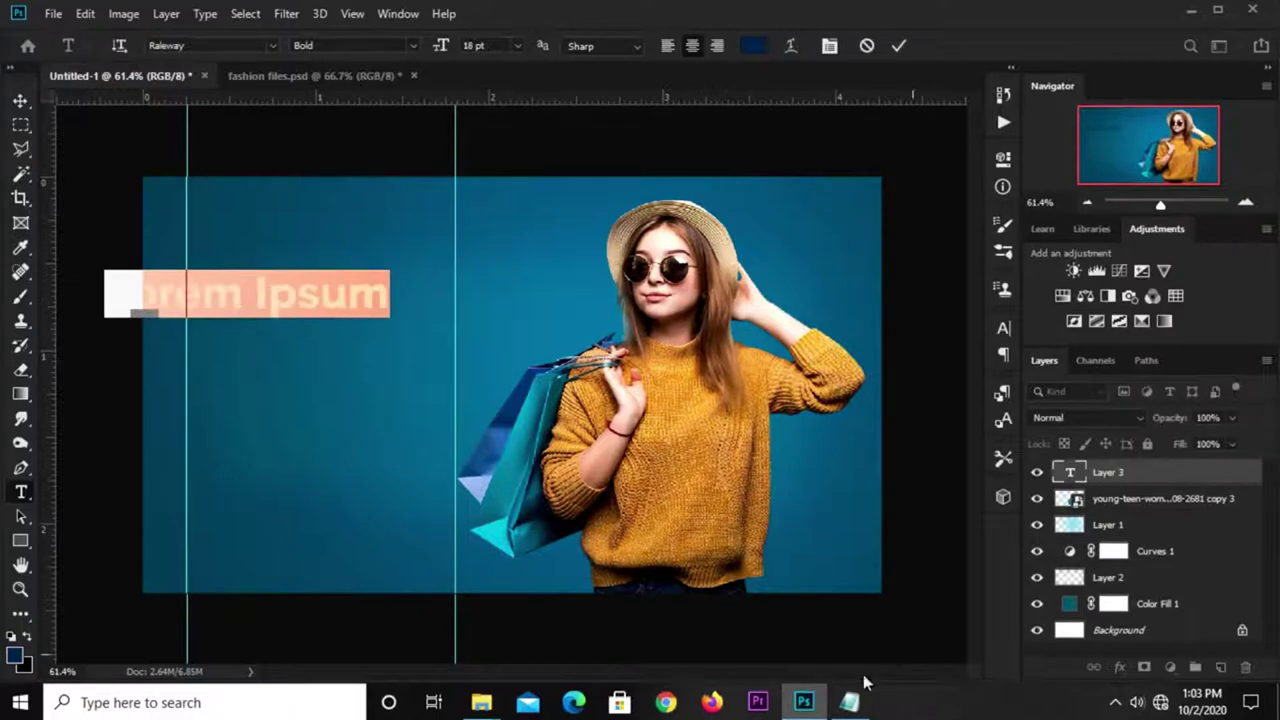
{"action": "left_click", "coordinate": [849, 702]}
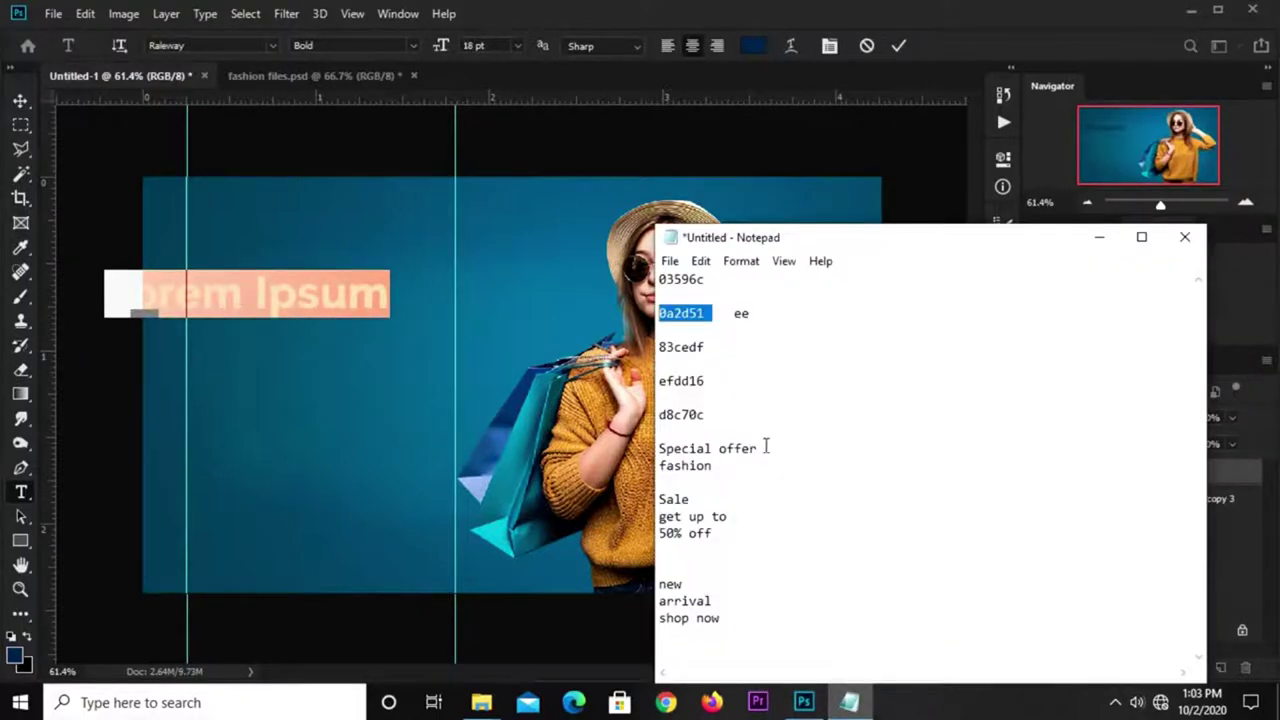
{"action": "left_click_drag", "start_coordinate": [765, 447], "coordinate": [659, 448]}
{"action": "key", "text": "ctrl+c"}
{"action": "right_click", "coordinate": [705, 451]}
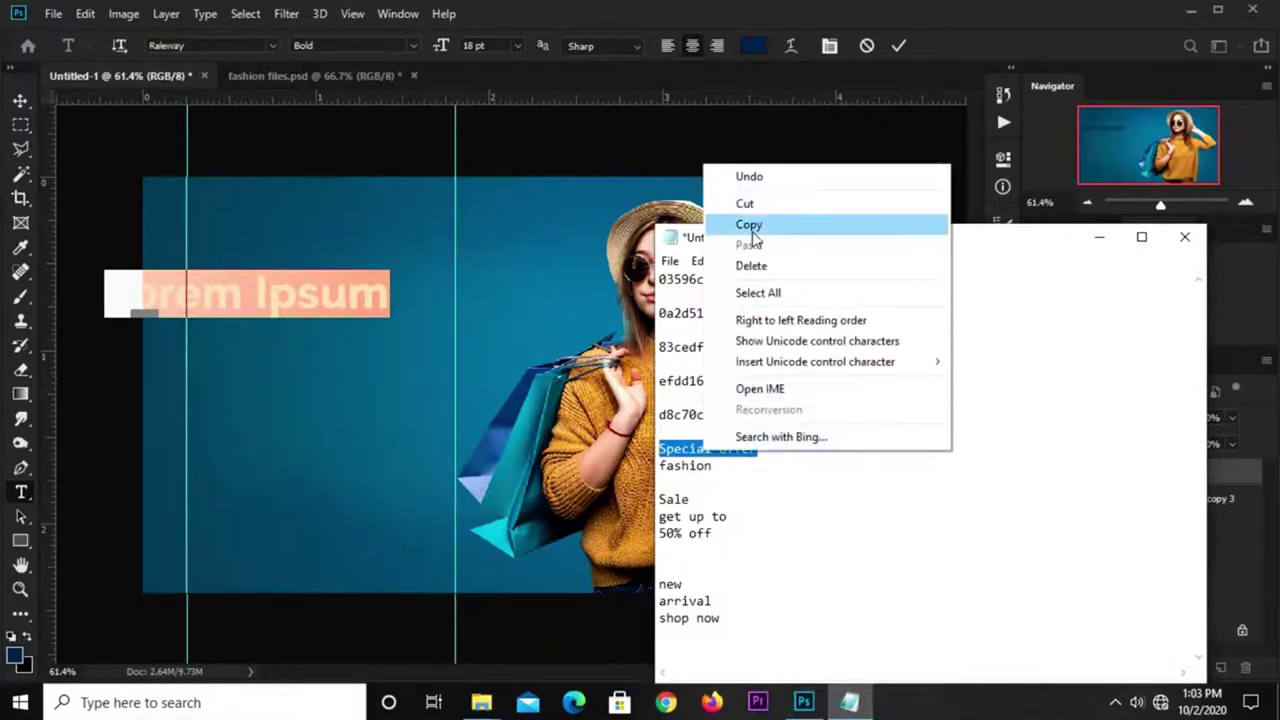
{"action": "left_click", "coordinate": [749, 224]}
{"action": "left_click", "coordinate": [930, 45]}
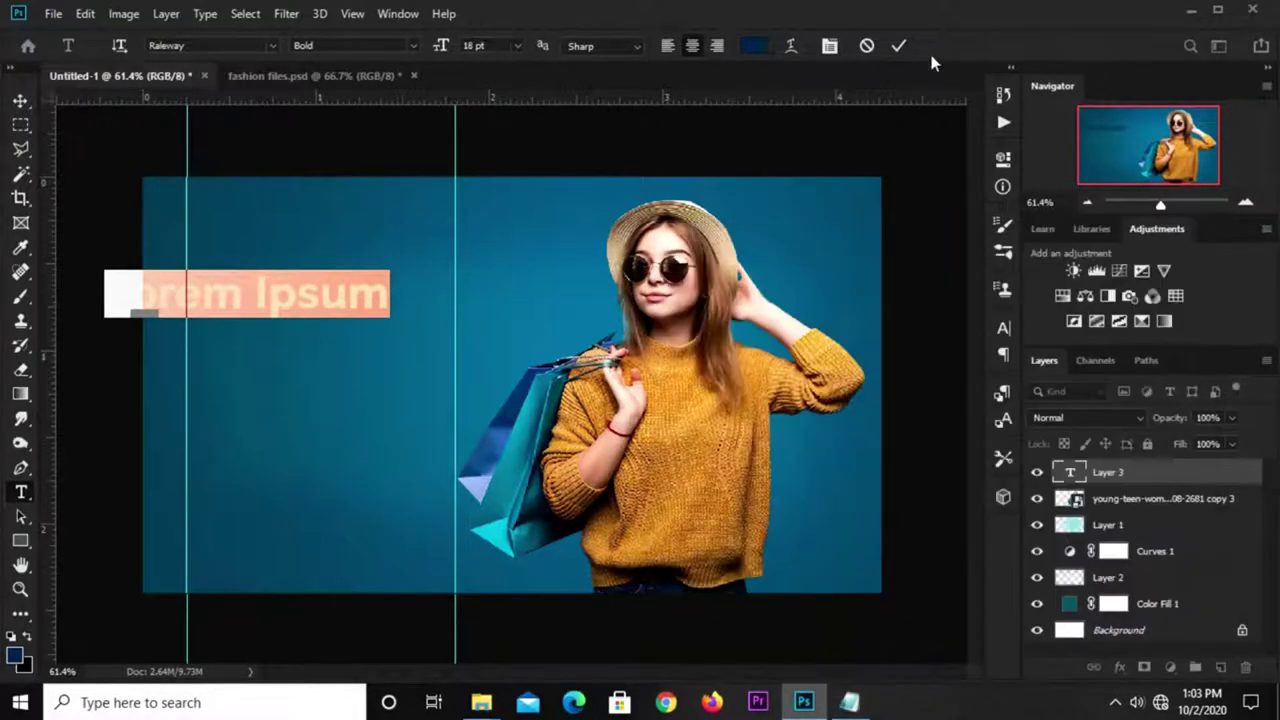
Step: Replace the placeholder with 'Special offer' and move it against the left guide
{"action": "left_click", "coordinate": [302, 291]}
{"action": "key", "text": "ctrl+a"}
{"action": "key", "text": "ctrl+v"}
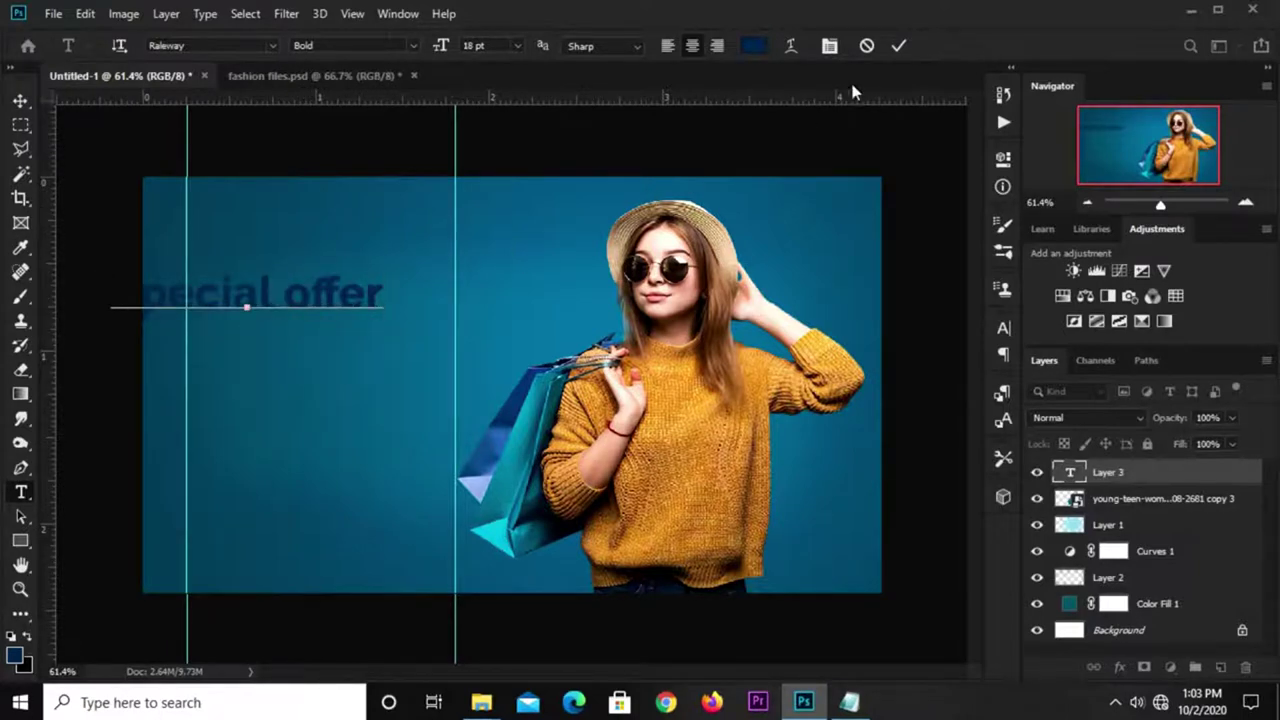
{"action": "left_click", "coordinate": [897, 46]}
{"action": "key", "text": "ctrl+t"}
{"action": "left_click_drag", "start_coordinate": [322, 290], "coordinate": [399, 261]}
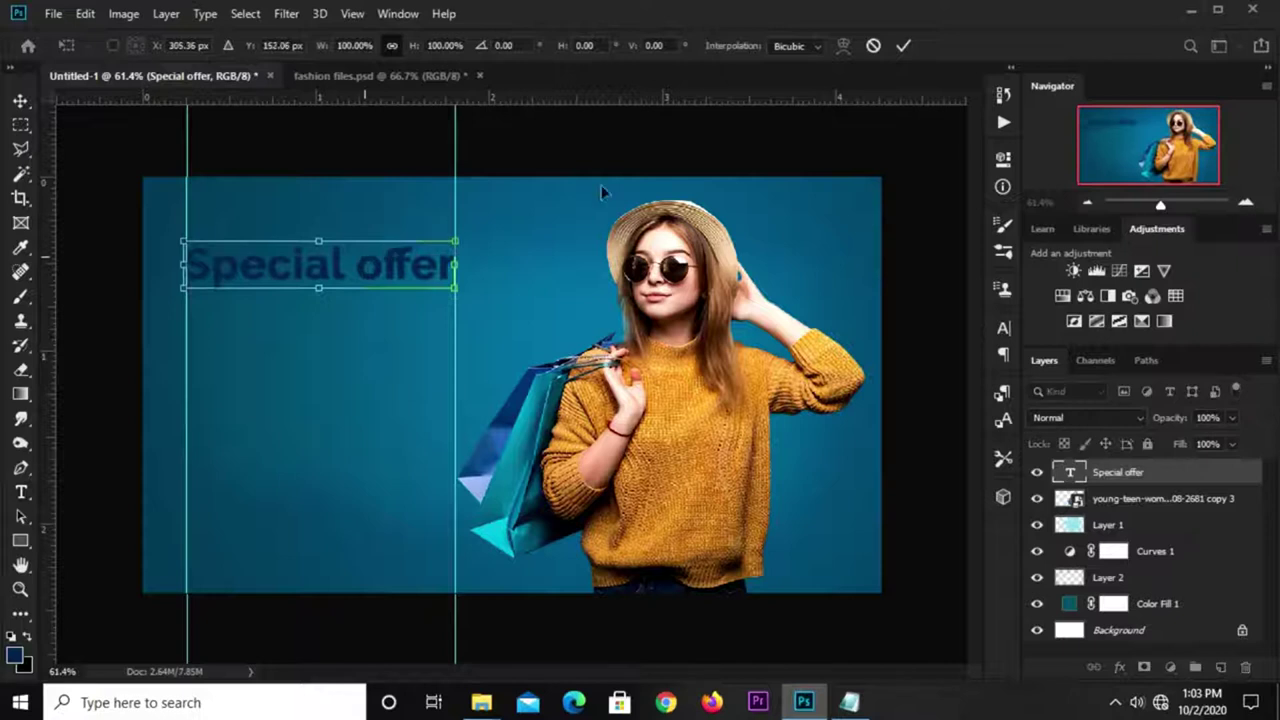
{"action": "left_click", "coordinate": [899, 47]}
{"action": "left_click", "coordinate": [1003, 330]}
Step: Change the Special offer text colour to yellow d8c70c
{"action": "left_click", "coordinate": [957, 435]}
{"action": "left_click", "coordinate": [850, 702]}
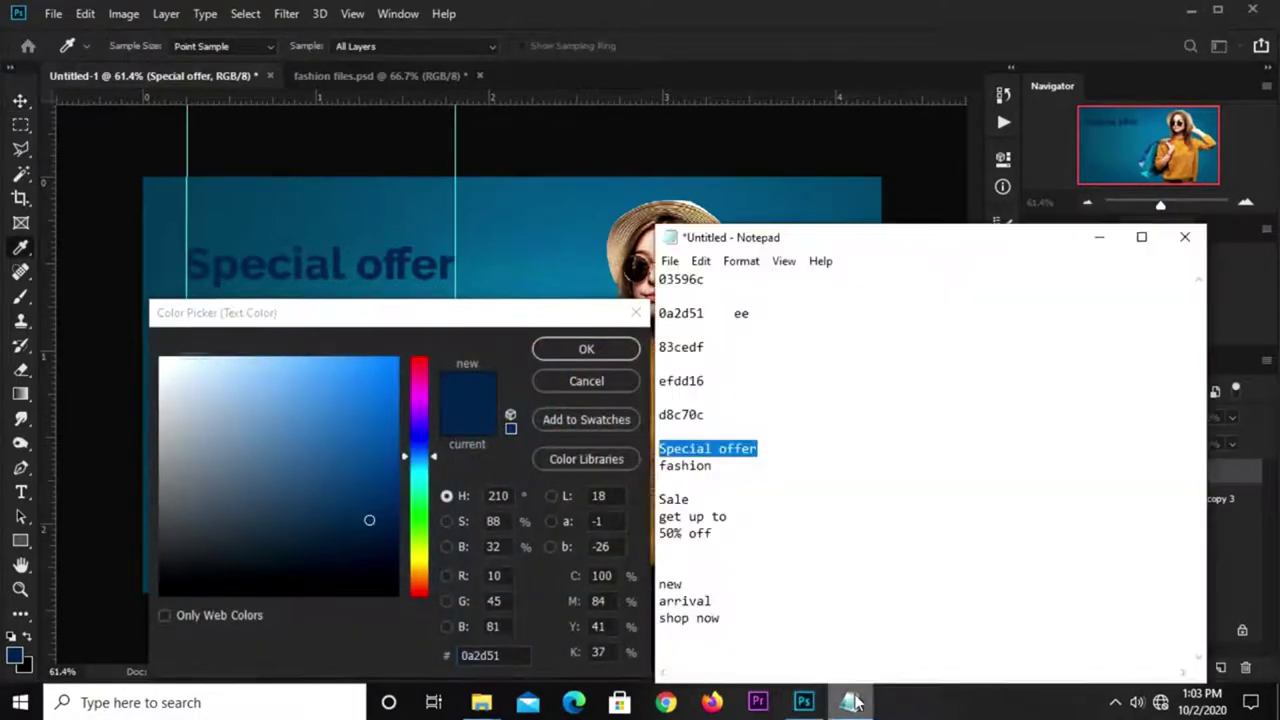
{"action": "left_click", "coordinate": [782, 349]}
{"action": "left_click_drag", "start_coordinate": [722, 408], "coordinate": [647, 412]}
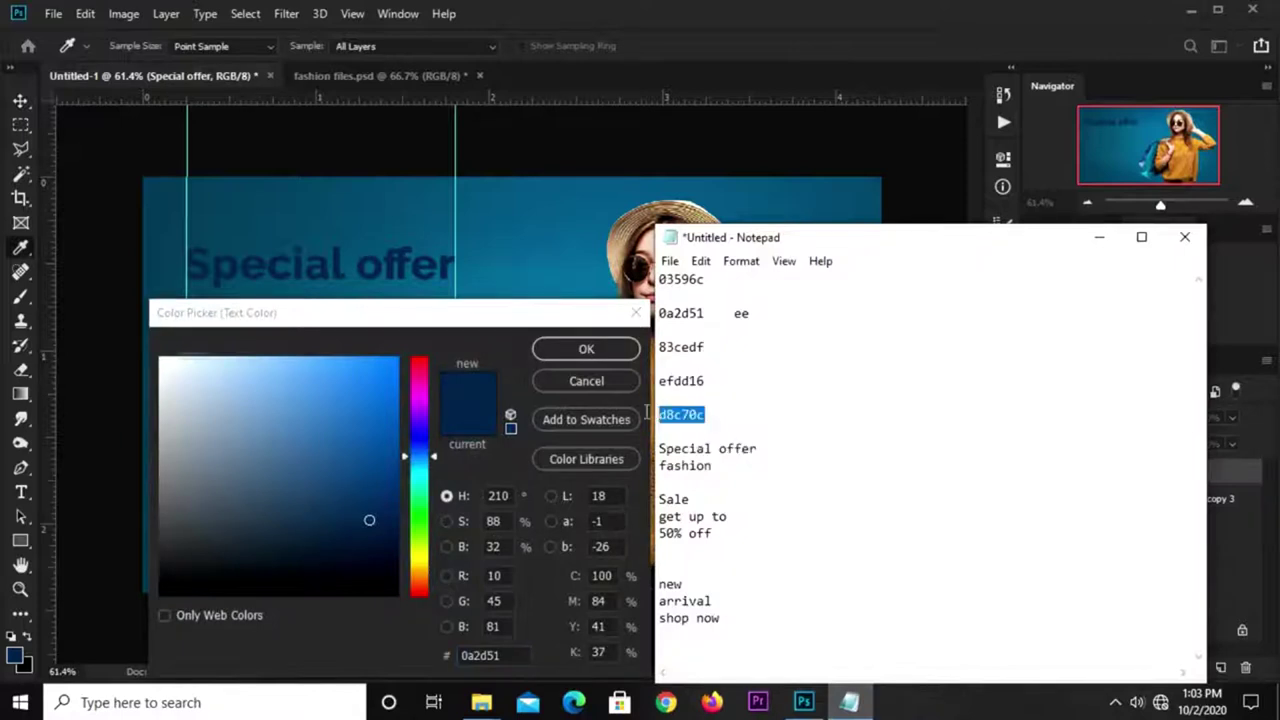
{"action": "right_click", "coordinate": [680, 422]}
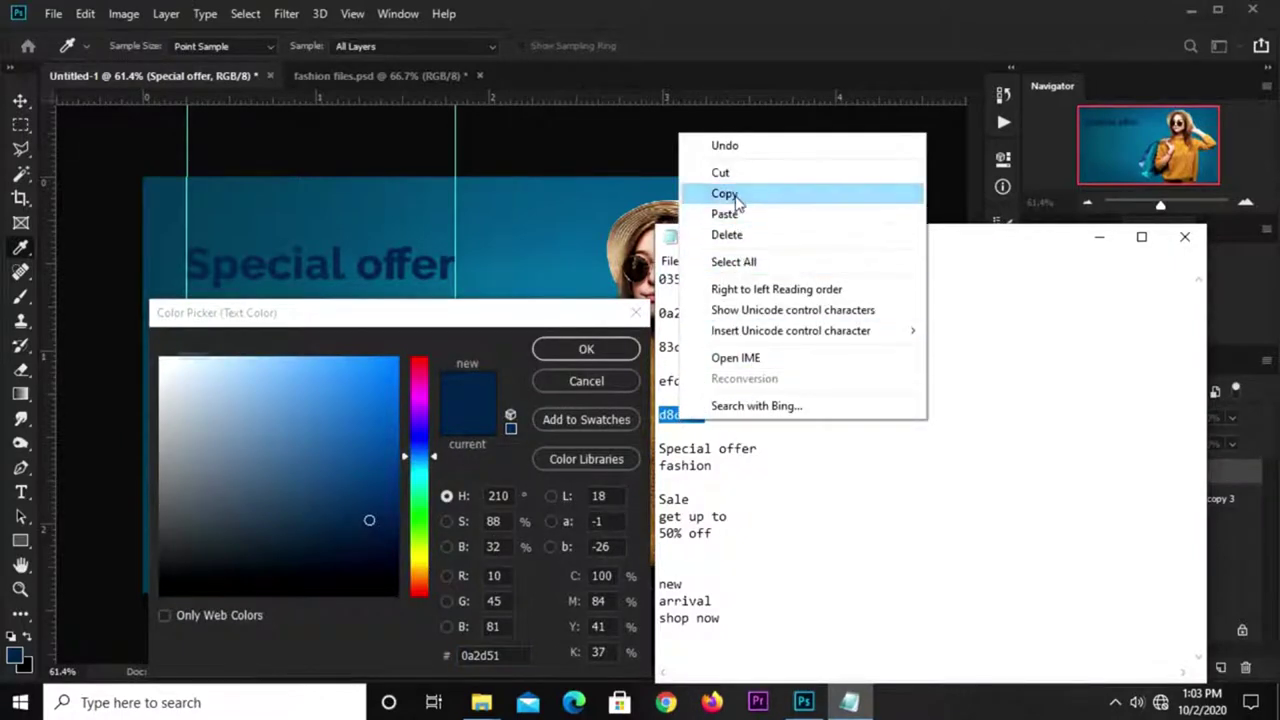
{"action": "left_click", "coordinate": [731, 191]}
{"action": "left_click", "coordinate": [520, 656]}
{"action": "right_click", "coordinate": [506, 657]}
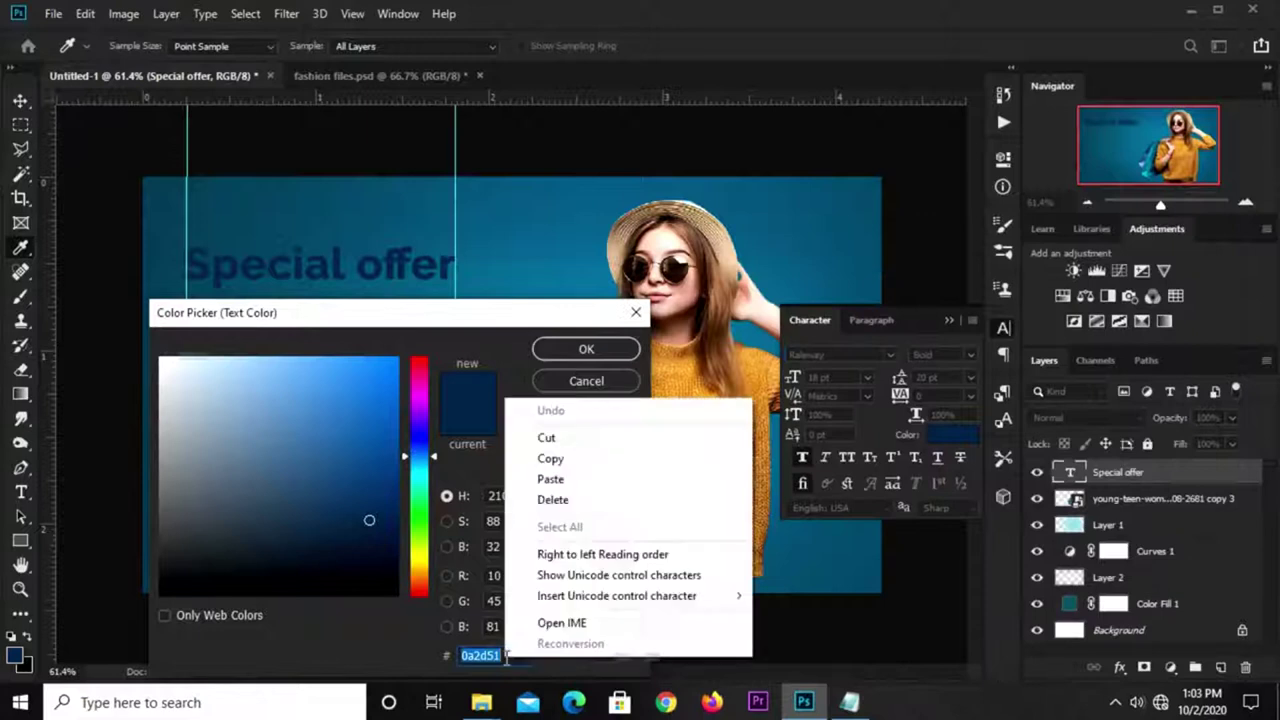
{"action": "left_click", "coordinate": [551, 477]}
{"action": "left_click_drag", "start_coordinate": [503, 656], "coordinate": [461, 655]}
{"action": "left_click", "coordinate": [600, 350]}
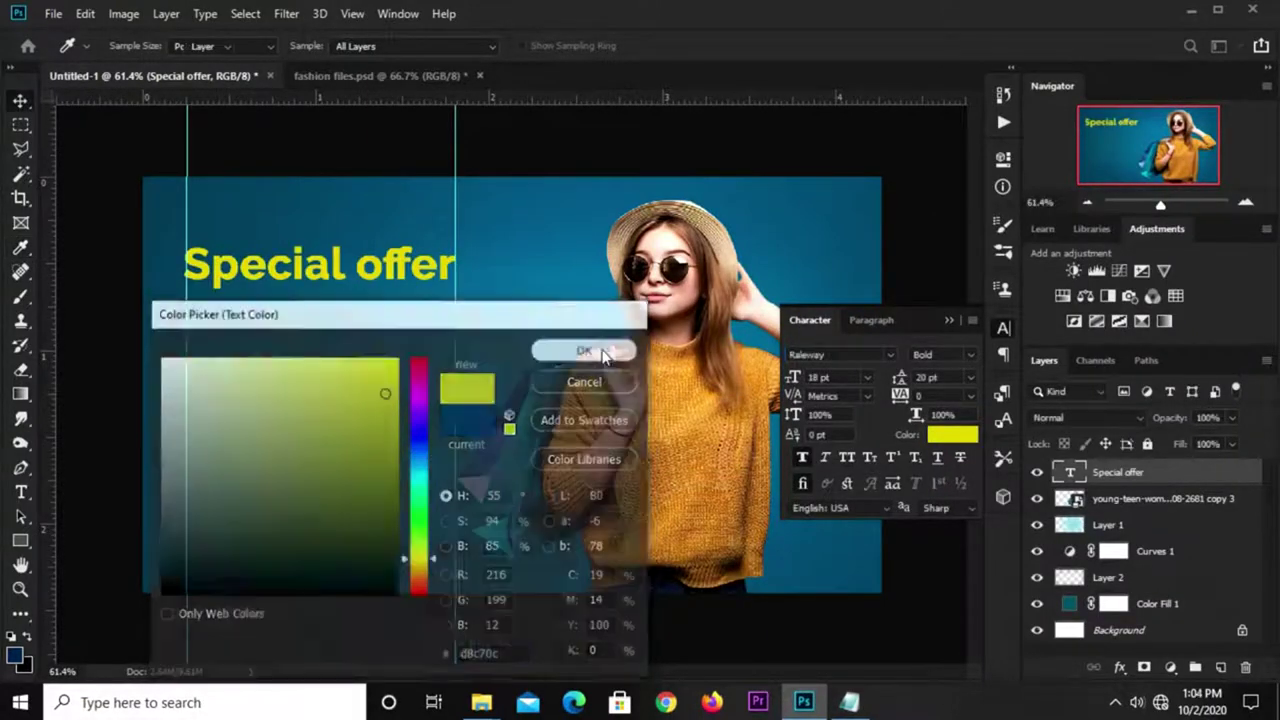
Step: Set the text to Aliquam font, All Caps, 8 pt
{"action": "left_click", "coordinate": [887, 355]}
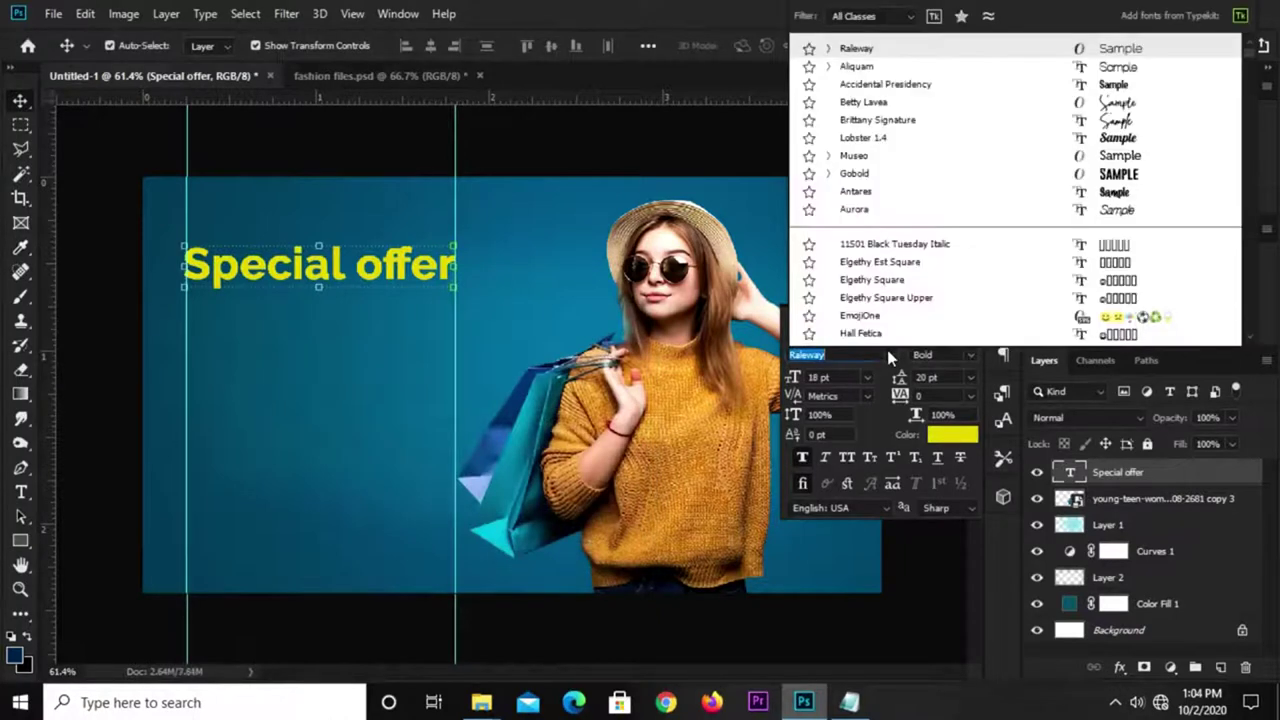
{"action": "left_click", "coordinate": [859, 66]}
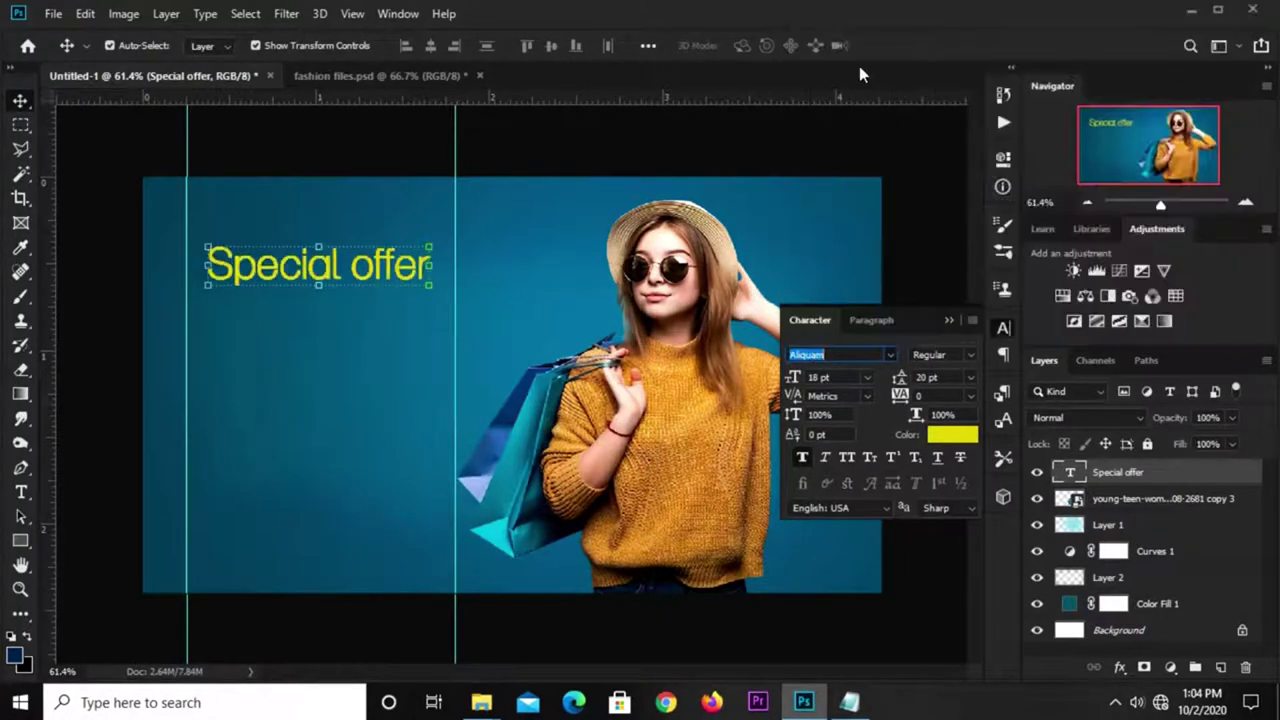
{"action": "left_click", "coordinate": [846, 462]}
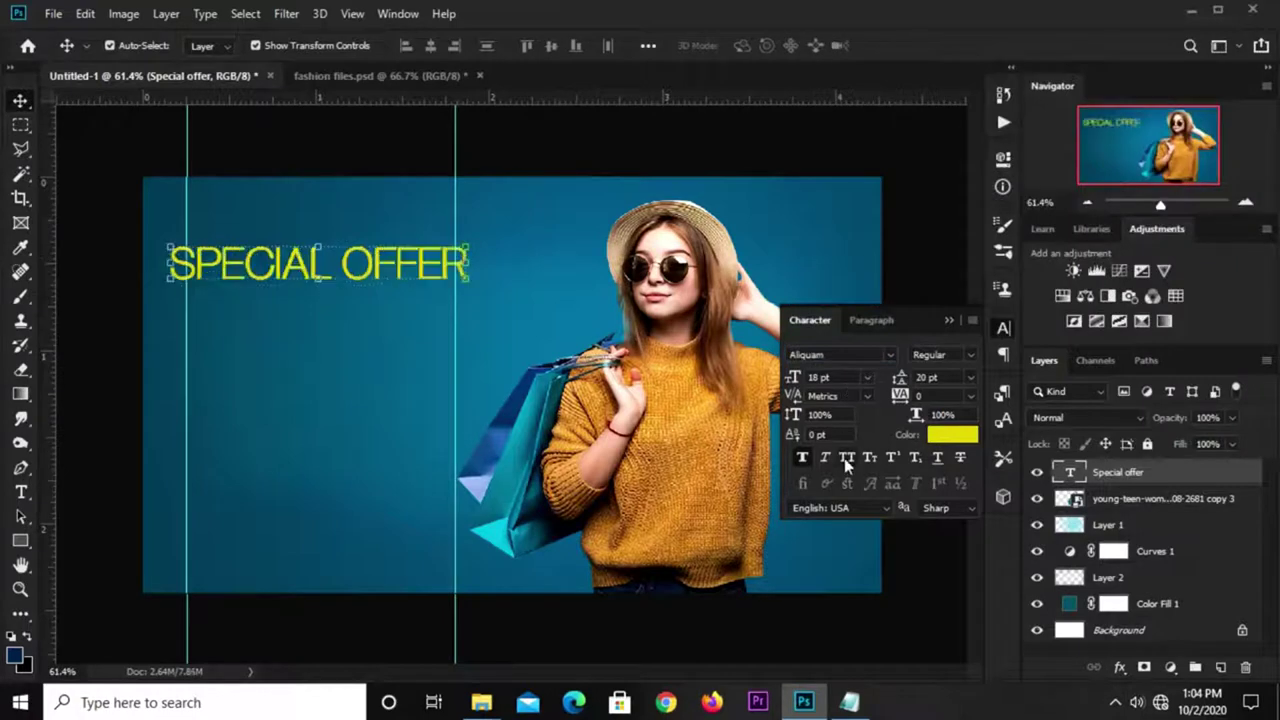
{"action": "left_click", "coordinate": [866, 377]}
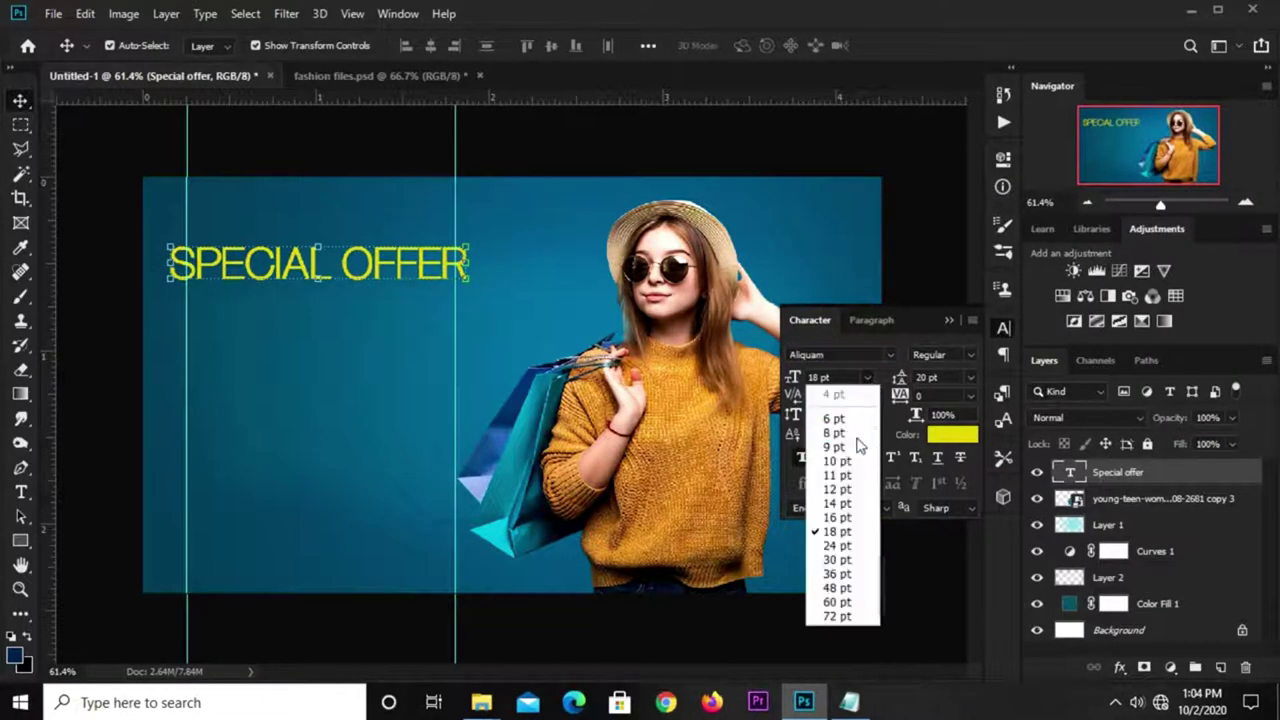
{"action": "left_click", "coordinate": [858, 432]}
{"action": "left_click", "coordinate": [948, 320]}
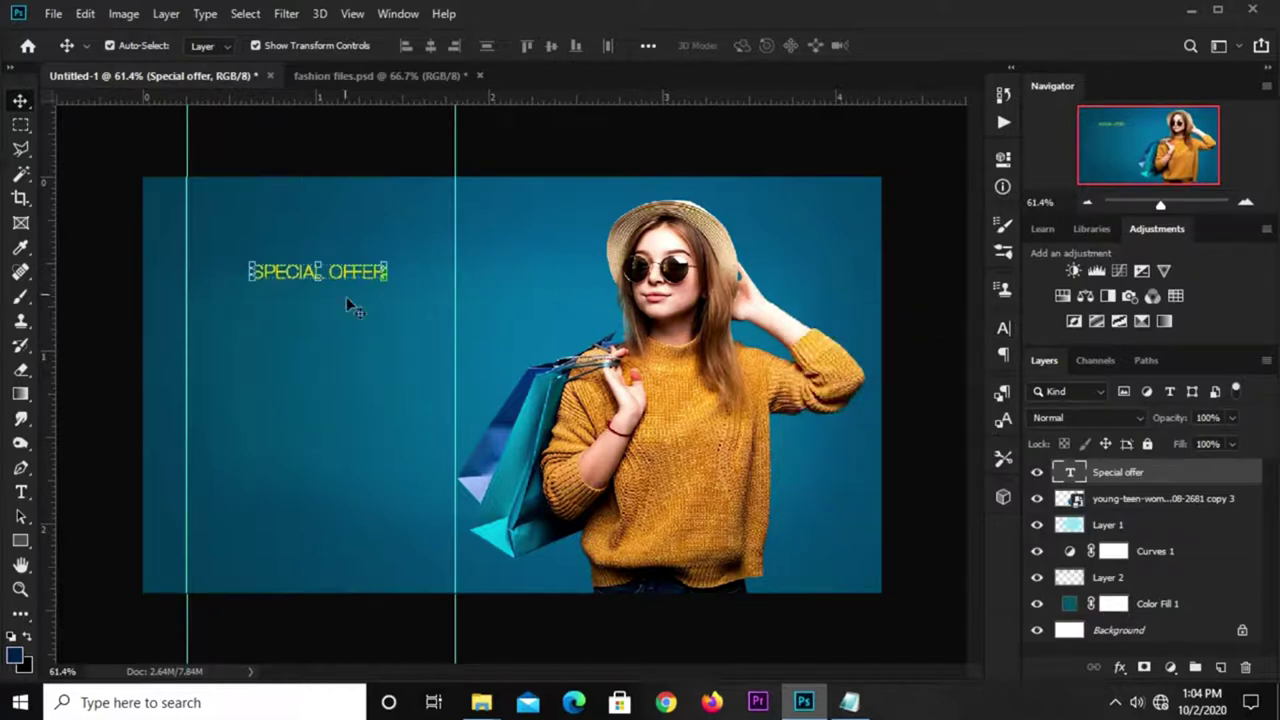
Step: Move SPECIAL OFFER slightly higher at the banner's upper left
{"action": "left_click_drag", "start_coordinate": [340, 275], "coordinate": [340, 258]}
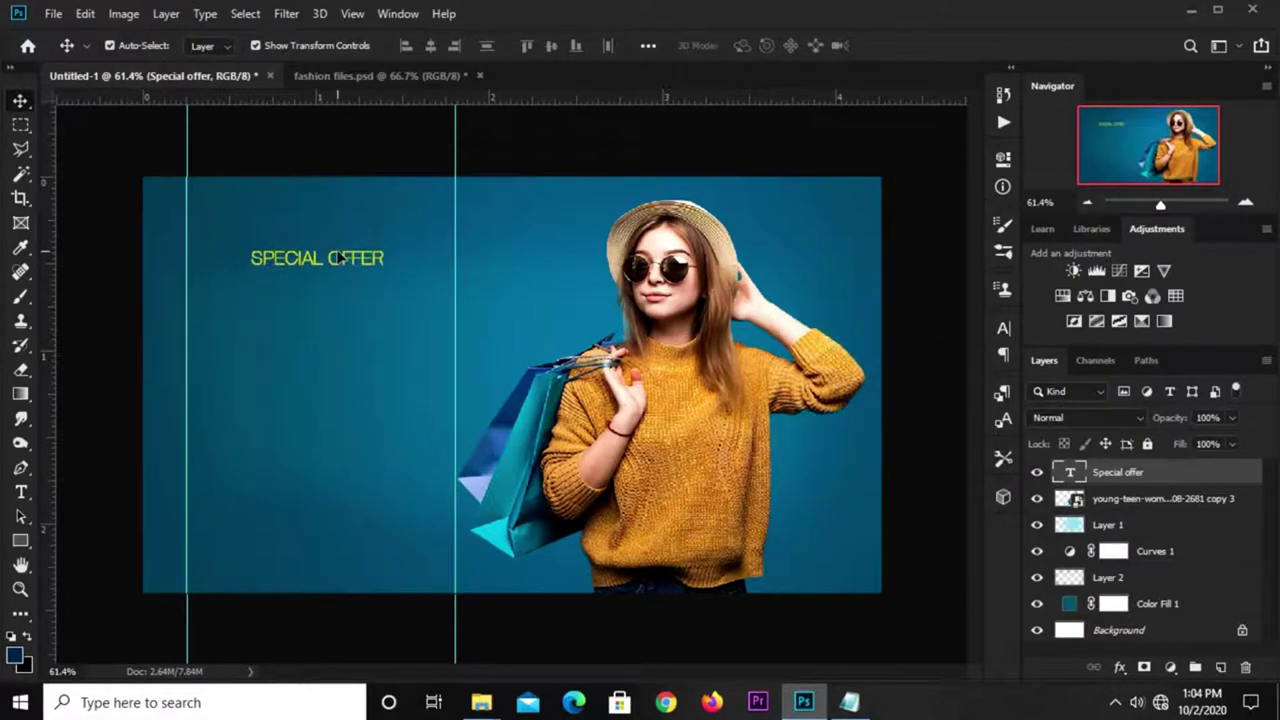
{"action": "left_click", "coordinate": [340, 256]}
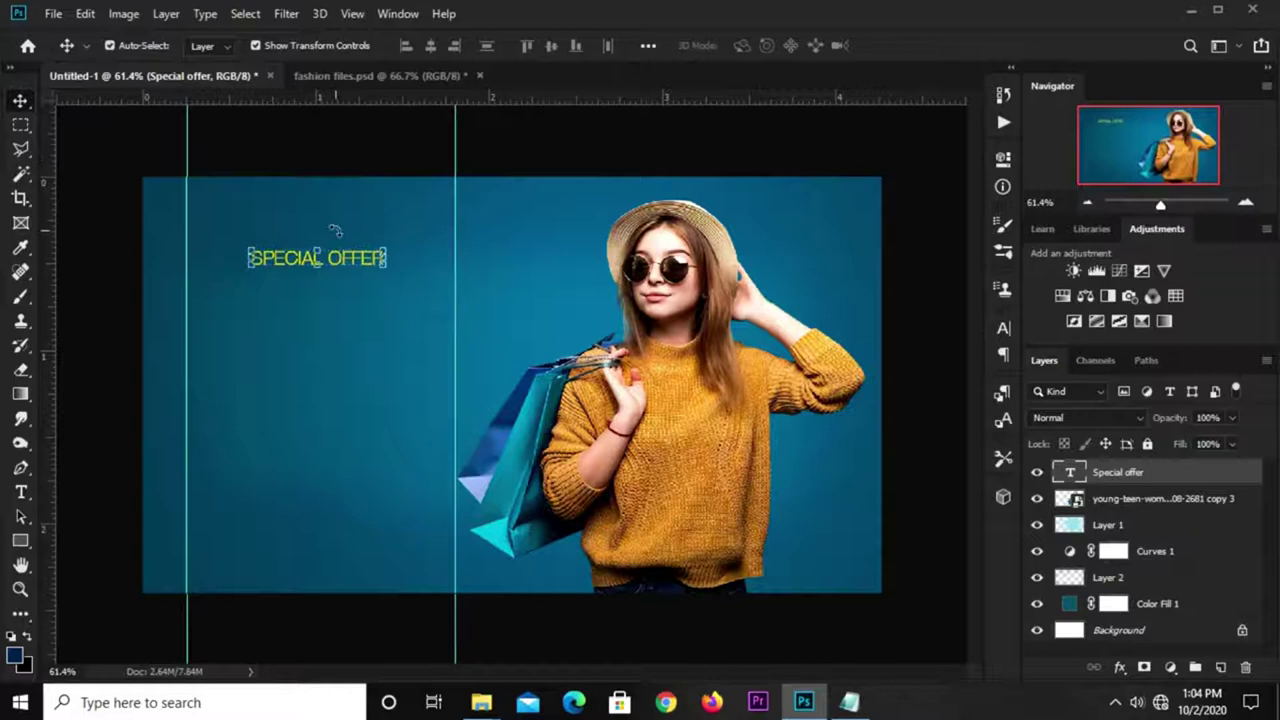
{"action": "left_click_drag", "start_coordinate": [342, 268], "coordinate": [342, 254]}
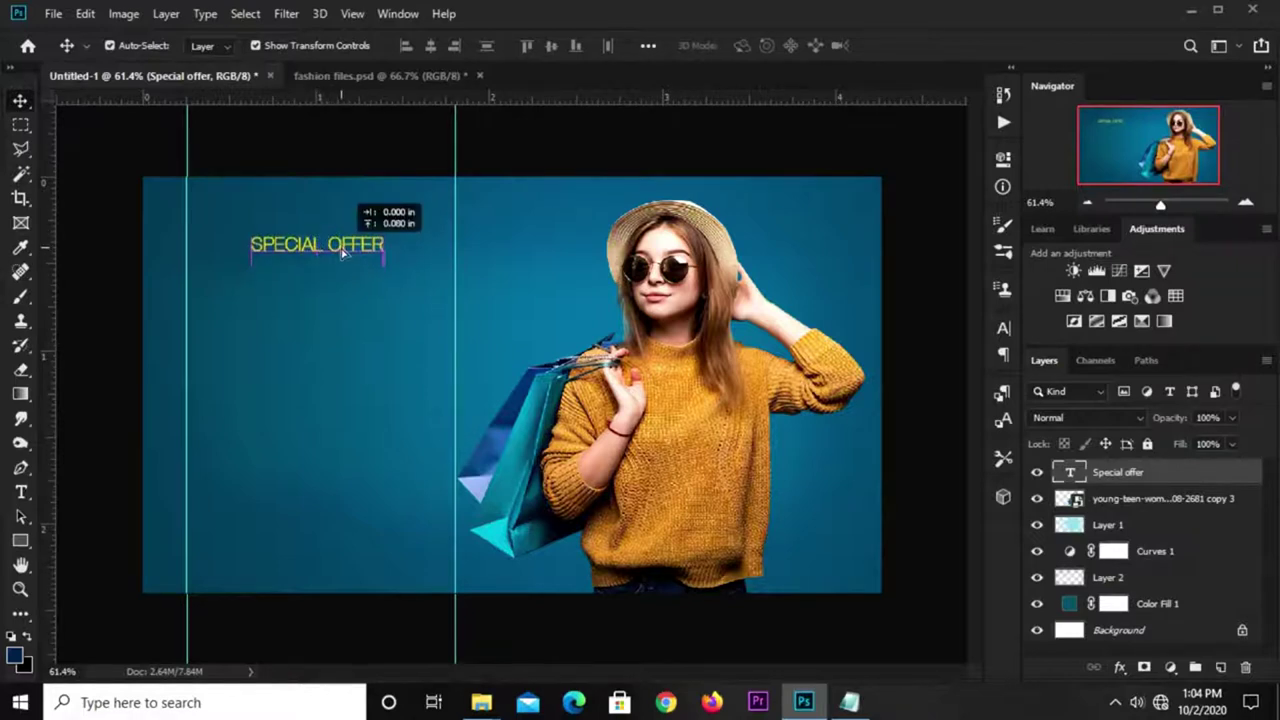
{"action": "left_click", "coordinate": [350, 140]}
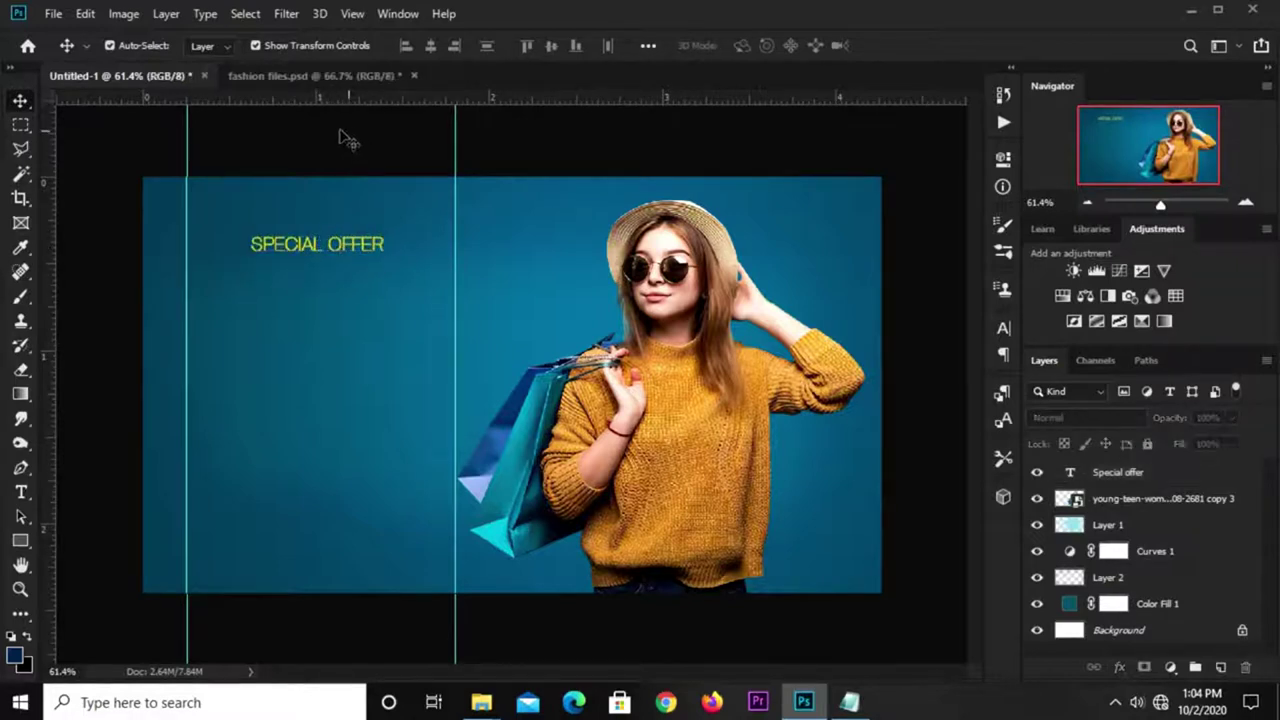
Step: Set the Rectangle tool's fill to yellow #d8c70c and draw a rectangle over SPECIAL OFFER
{"action": "right_click", "coordinate": [22, 541]}
{"action": "left_click", "coordinate": [70, 537]}
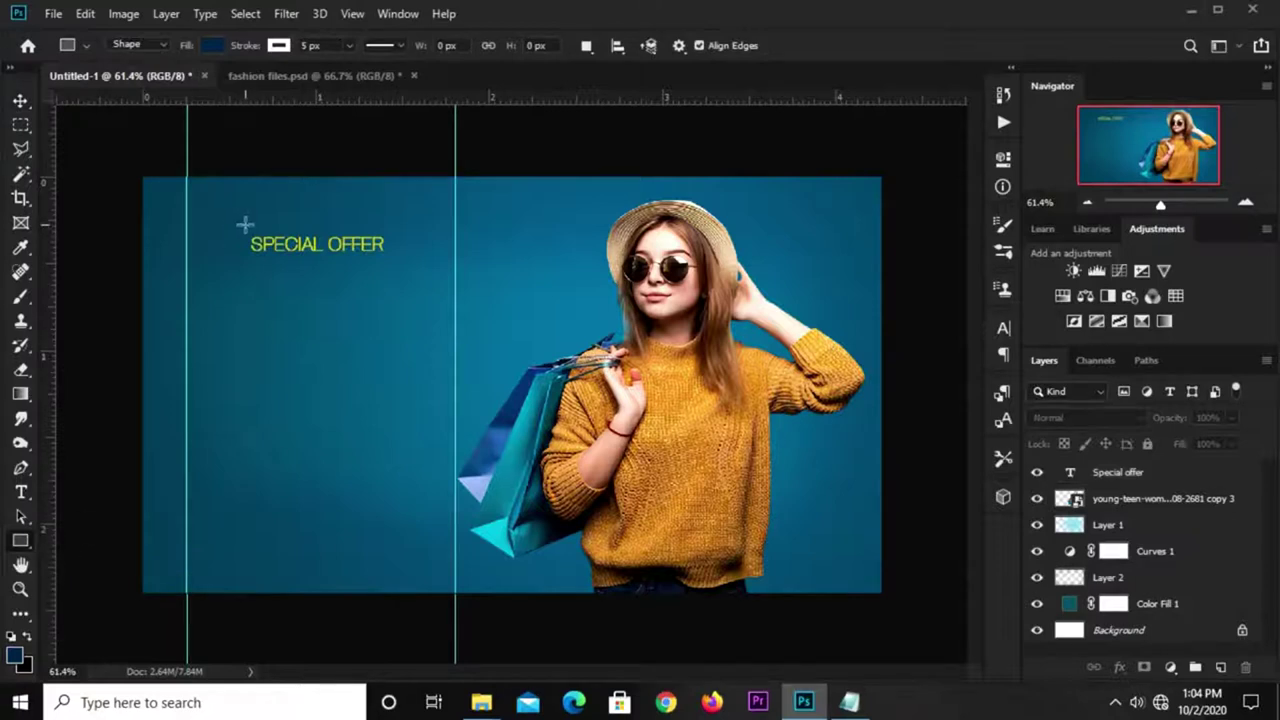
{"action": "left_click", "coordinate": [211, 46]}
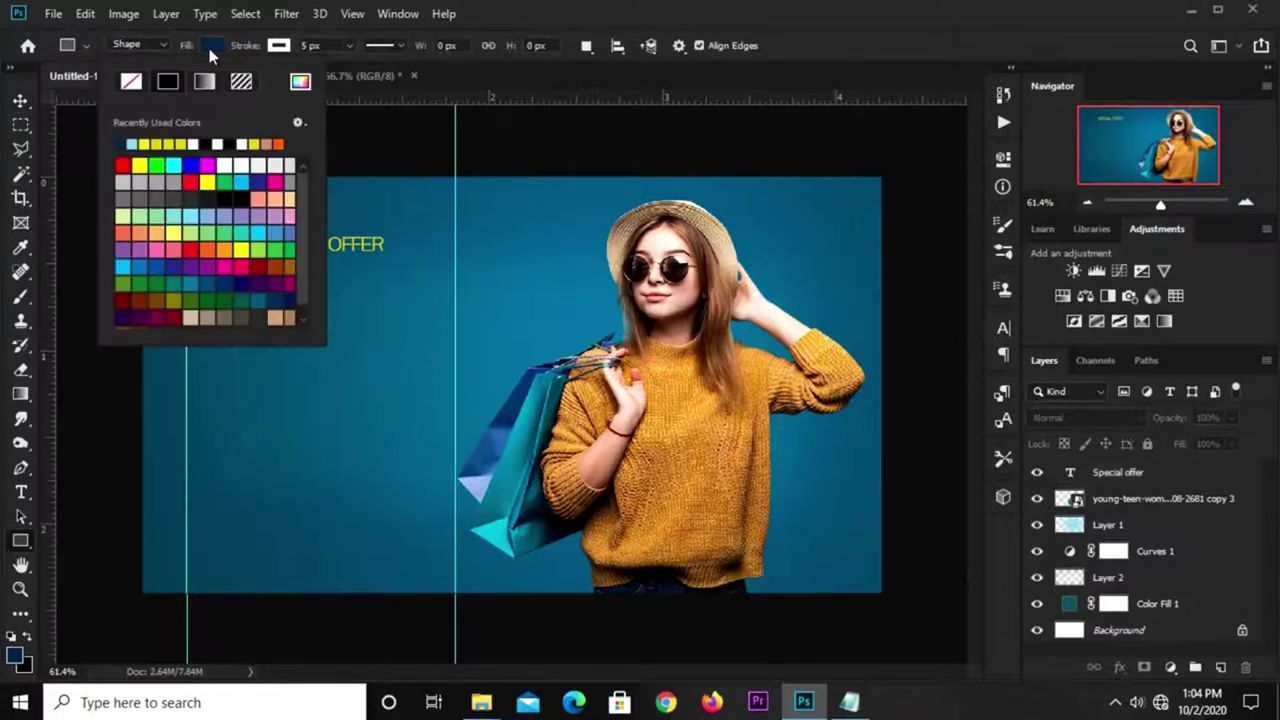
{"action": "left_click", "coordinate": [300, 83]}
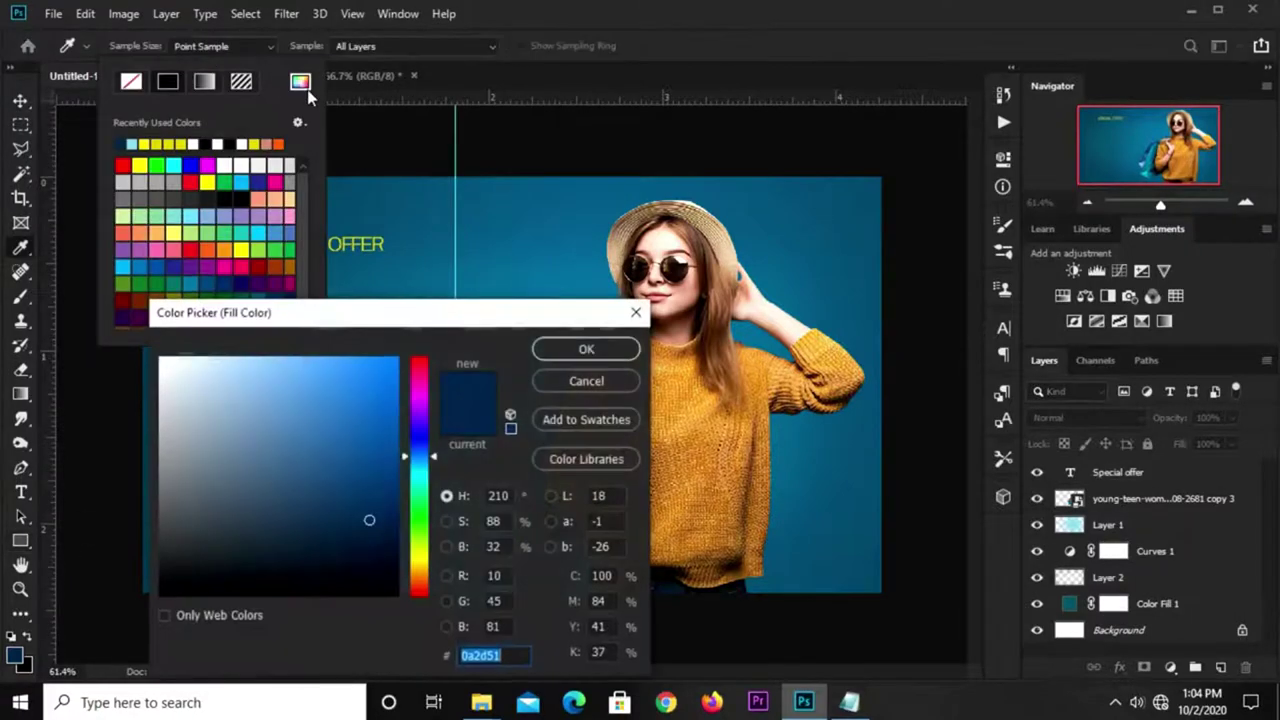
{"action": "right_click", "coordinate": [477, 655]}
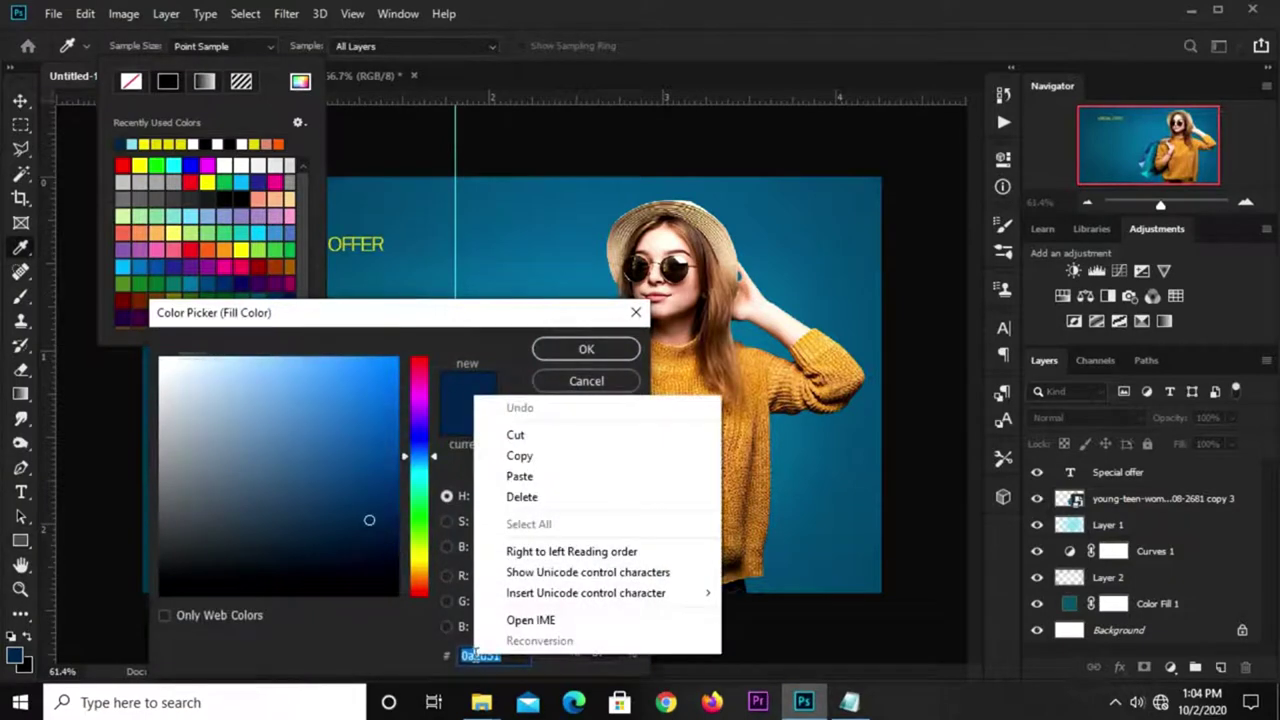
{"action": "left_click", "coordinate": [520, 476]}
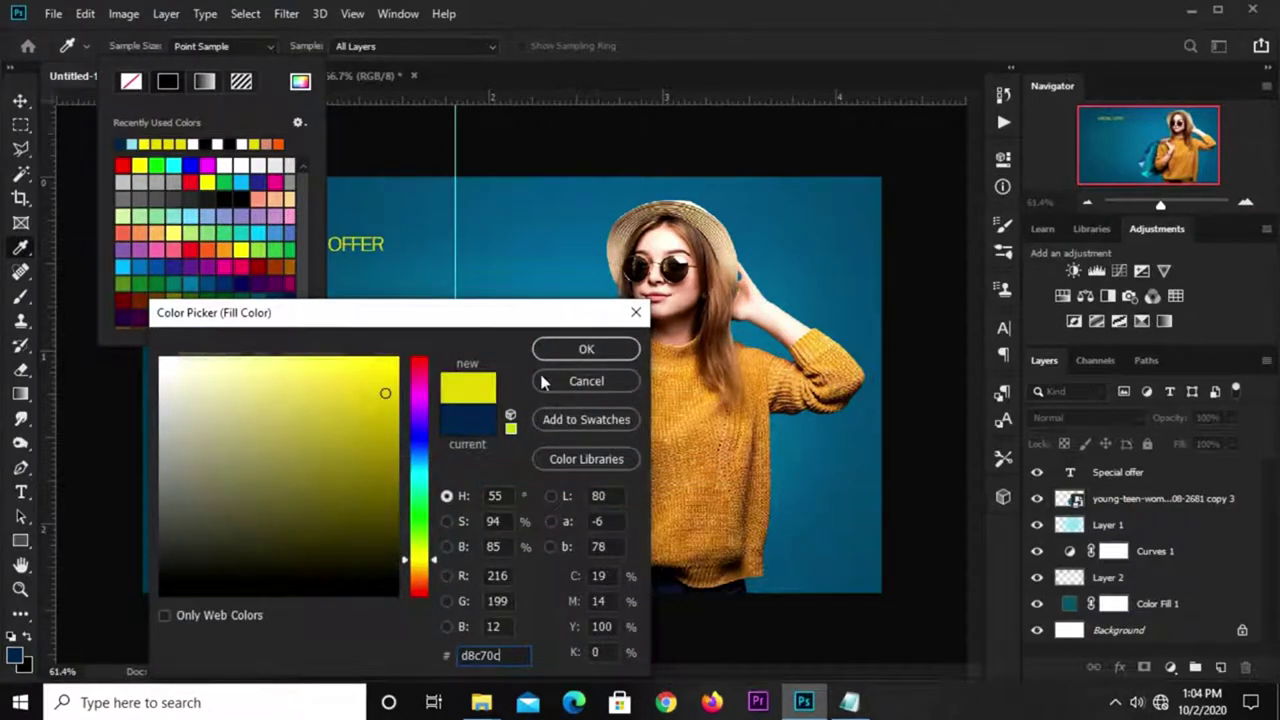
{"action": "left_click_drag", "start_coordinate": [516, 655], "coordinate": [461, 648]}
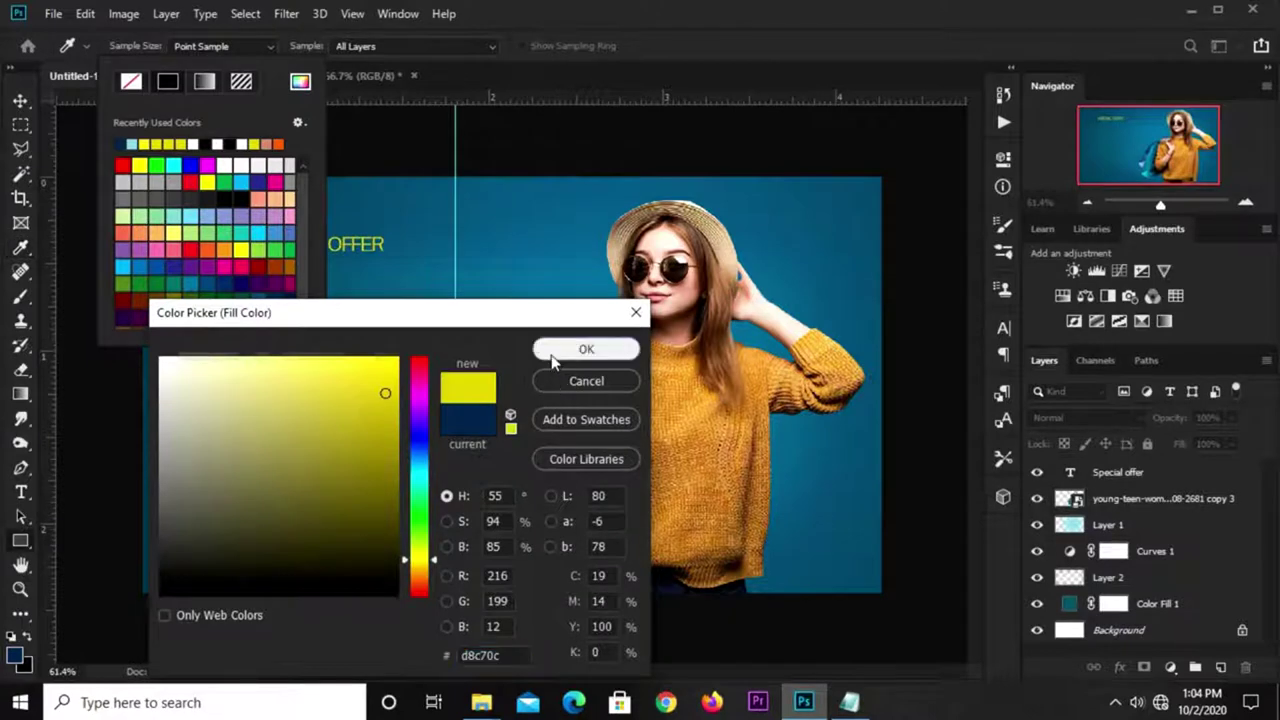
{"action": "left_click", "coordinate": [586, 349]}
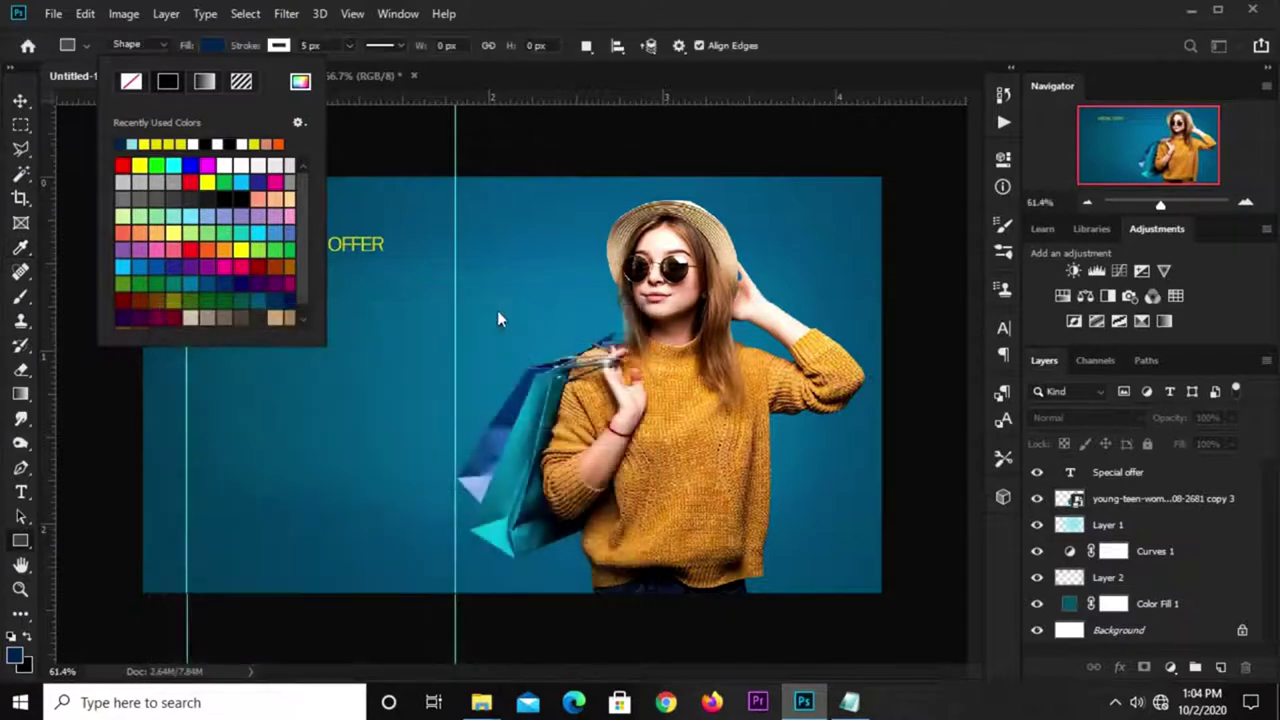
{"action": "left_click", "coordinate": [777, 42]}
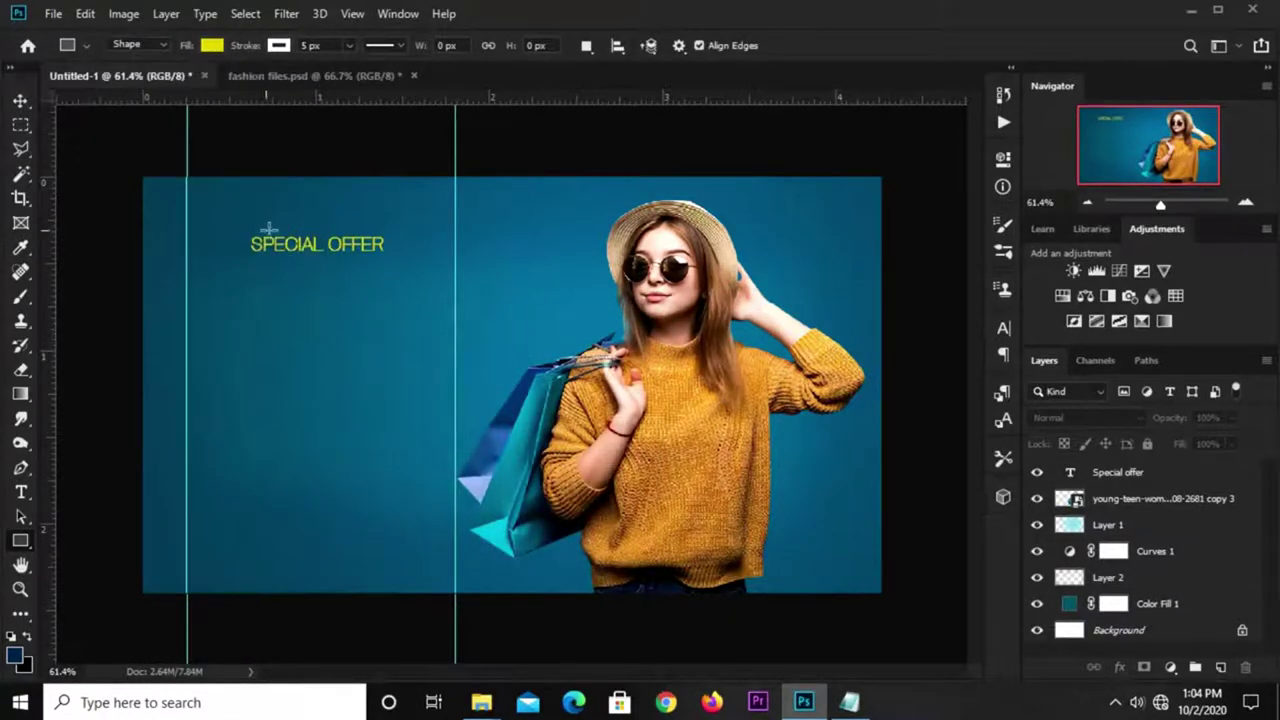
{"action": "left_click_drag", "start_coordinate": [239, 230], "coordinate": [397, 257]}
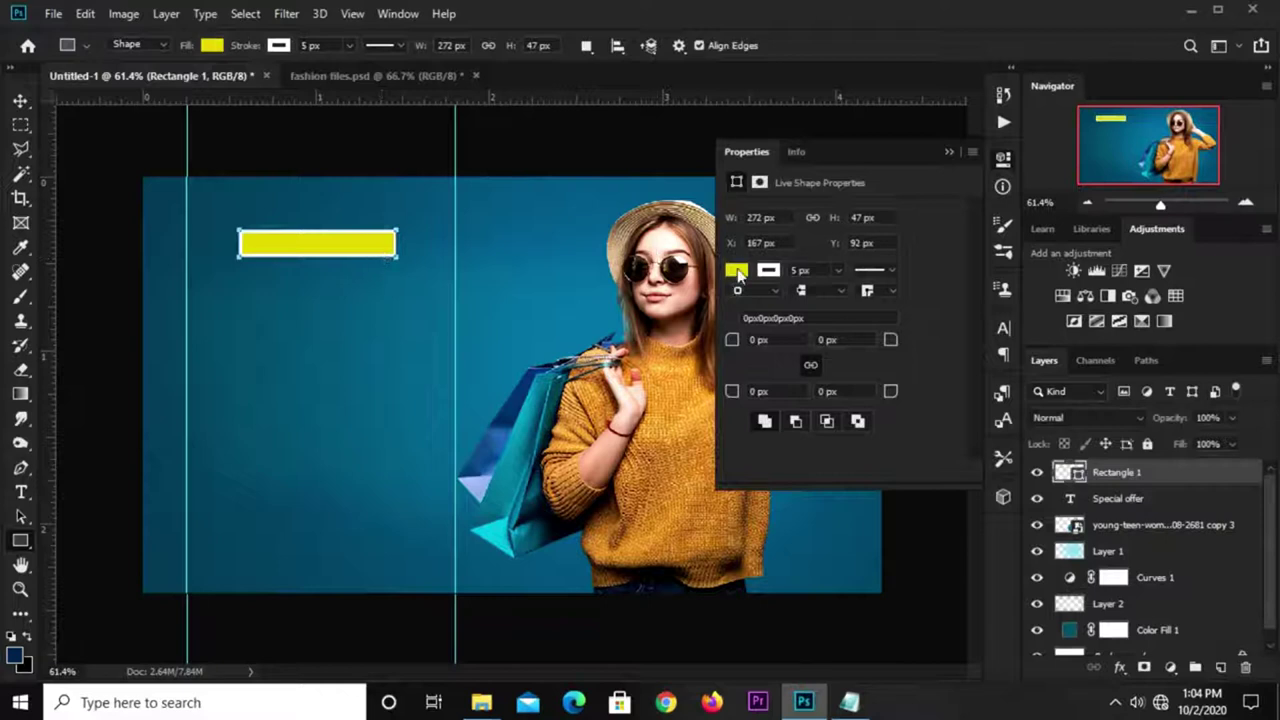
Step: Remove the rectangle's fill and give it a 2 px yellow stroke with 23.5 px corners
{"action": "left_click", "coordinate": [737, 270]}
{"action": "left_click", "coordinate": [749, 307]}
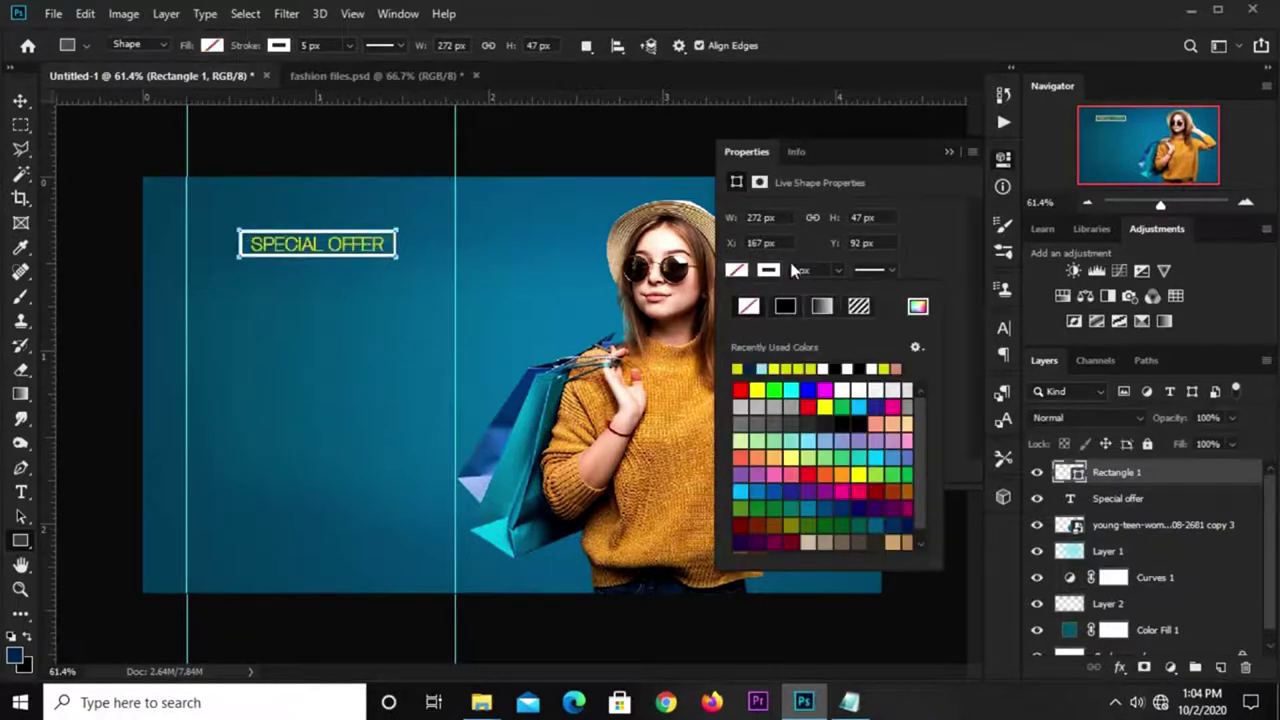
{"action": "left_click", "coordinate": [740, 368]}
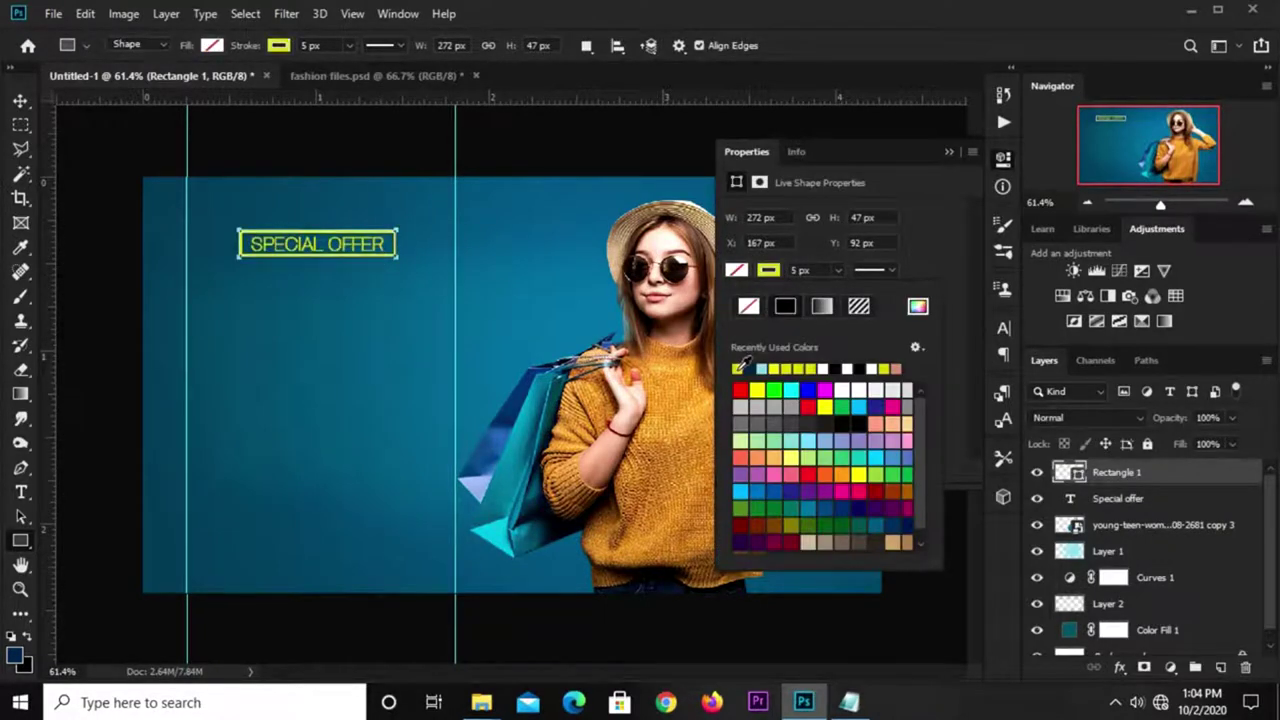
{"action": "left_click", "coordinate": [834, 272]}
{"action": "type", "text": "2"}
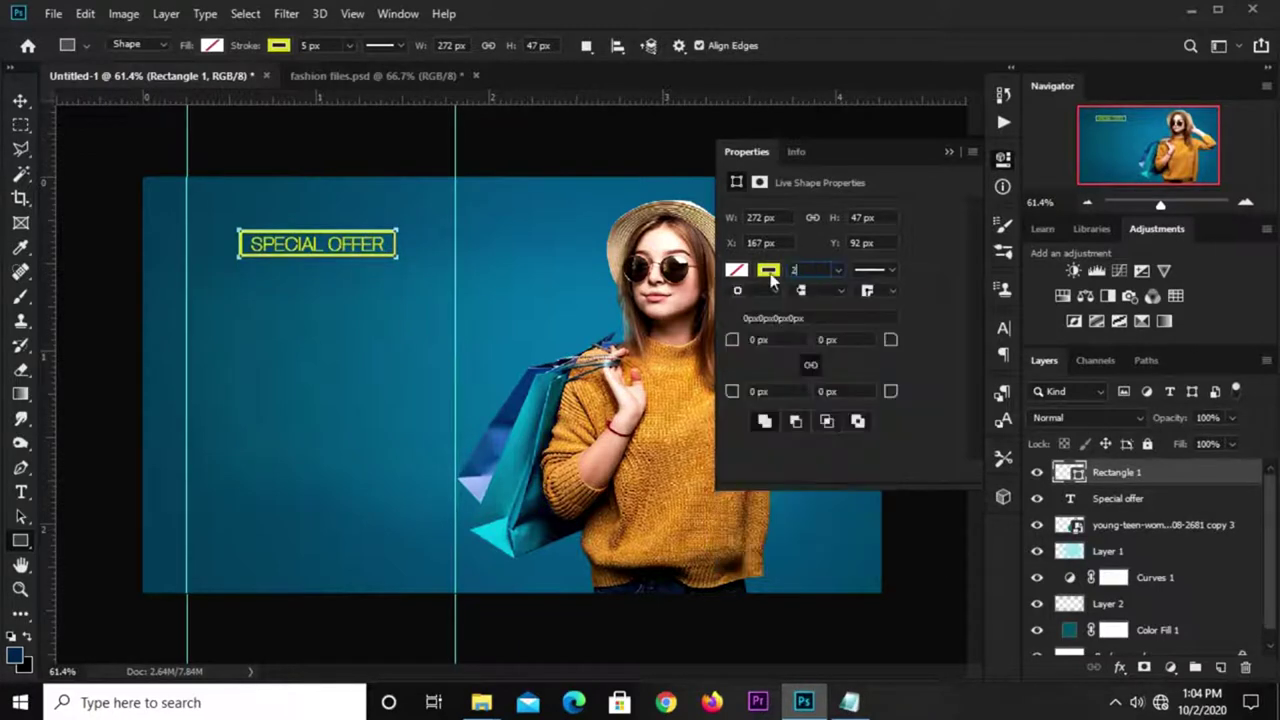
{"action": "left_click_drag", "start_coordinate": [891, 339], "coordinate": [946, 340]}
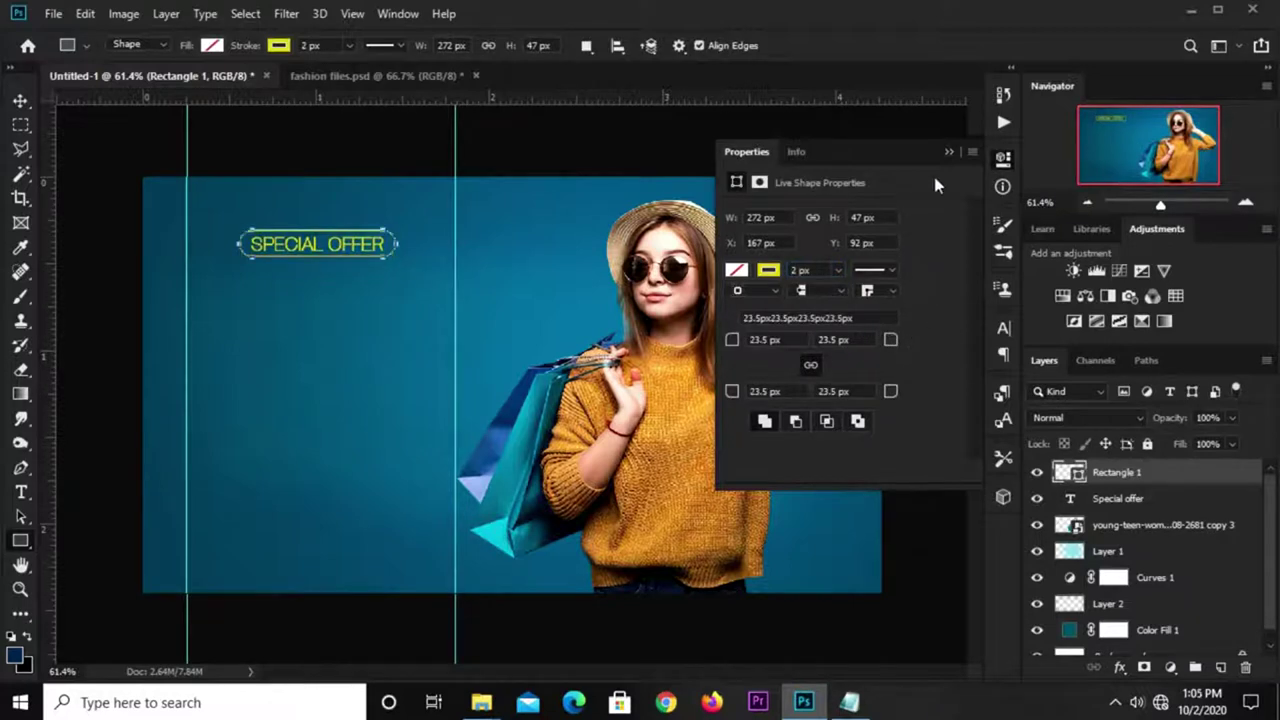
{"action": "left_click", "coordinate": [949, 152]}
{"action": "left_click", "coordinate": [20, 101]}
{"action": "left_click", "coordinate": [114, 146]}
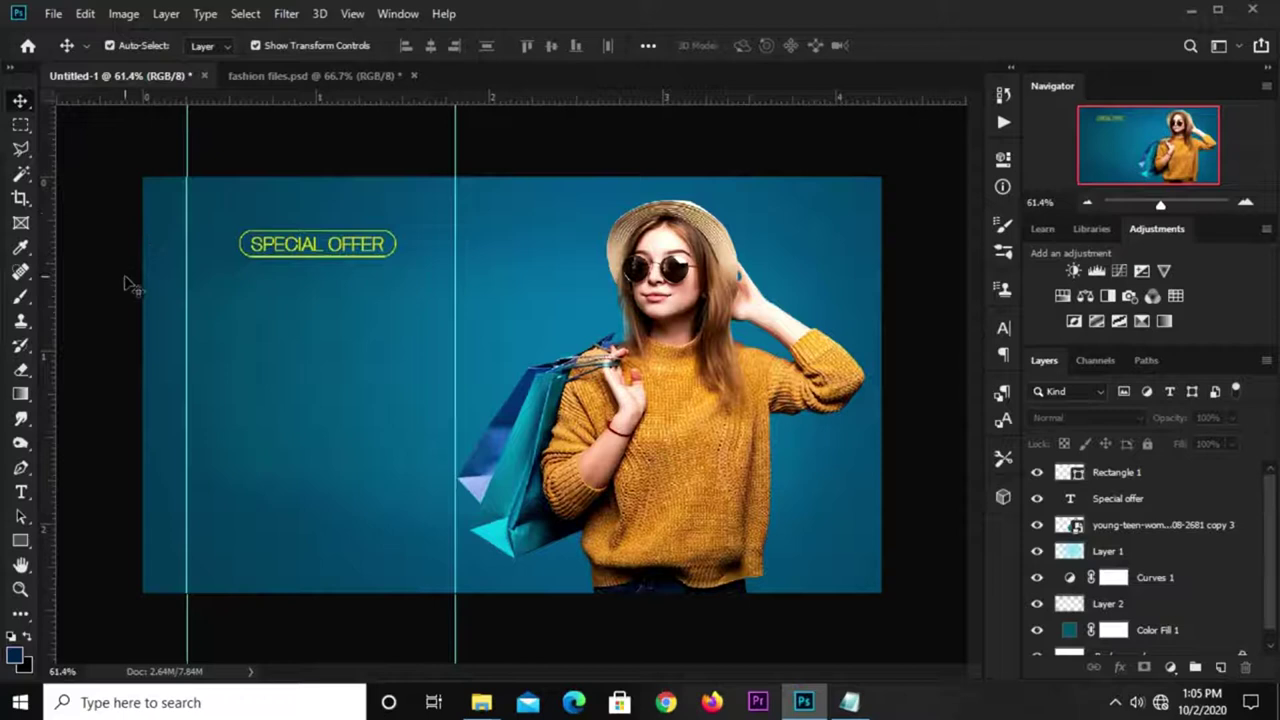
Step: Duplicate SPECIAL OFFER just below itself and copy the word 'fashion' from Notepad
{"action": "left_click", "coordinate": [344, 255]}
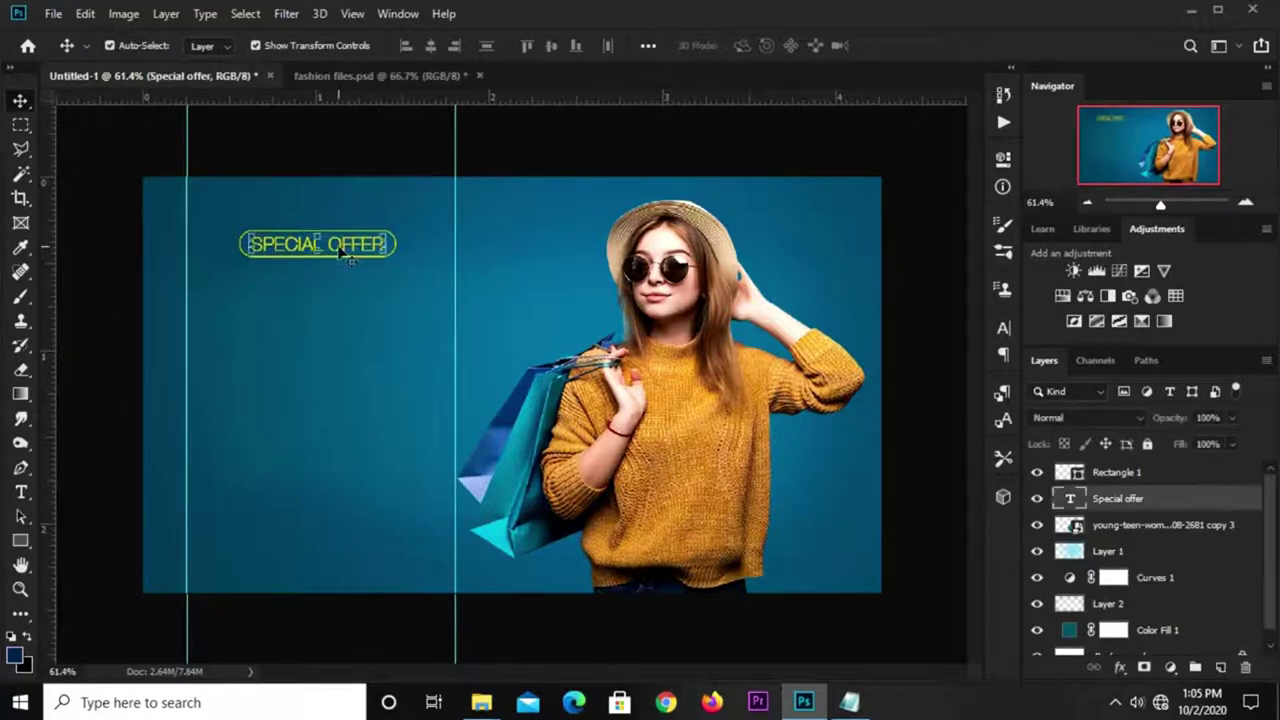
{"action": "left_click_drag", "start_coordinate": [344, 255], "coordinate": [344, 308]}
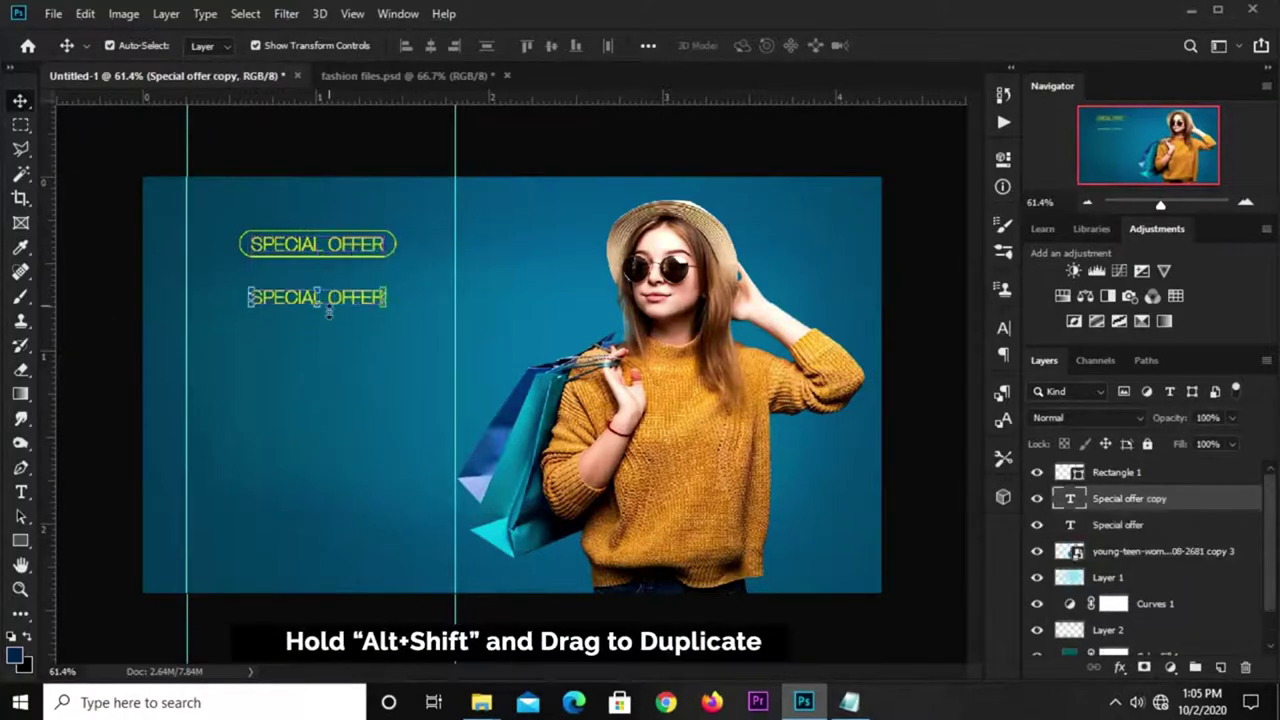
{"action": "left_click", "coordinate": [849, 702]}
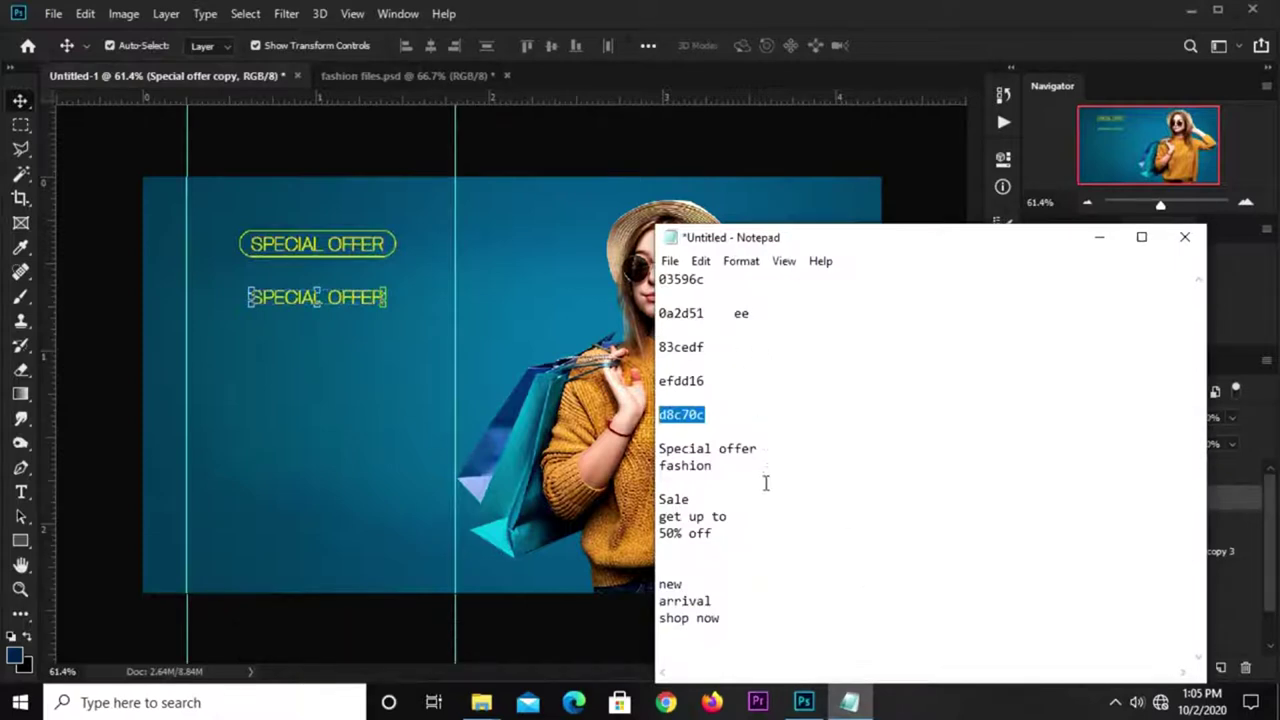
{"action": "left_click", "coordinate": [736, 467]}
{"action": "double_click", "coordinate": [672, 468]}
{"action": "right_click", "coordinate": [675, 472]}
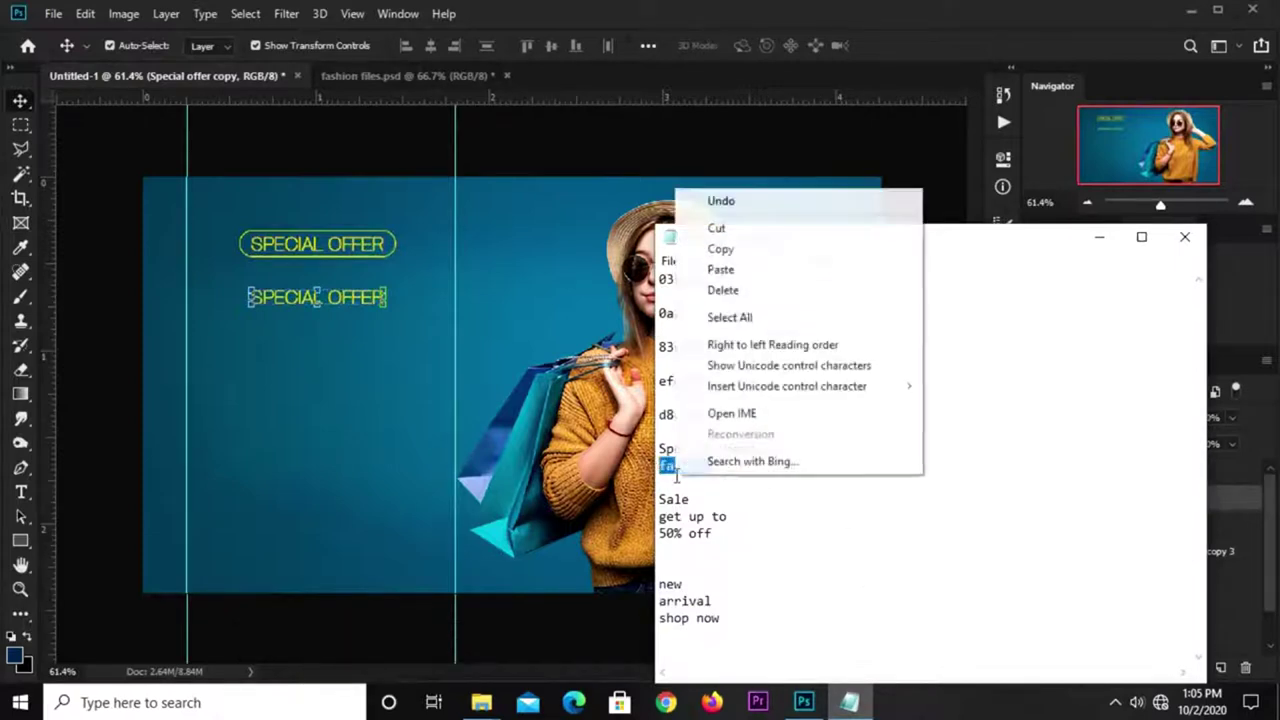
{"action": "left_click", "coordinate": [720, 249]}
{"action": "left_click", "coordinate": [935, 62]}
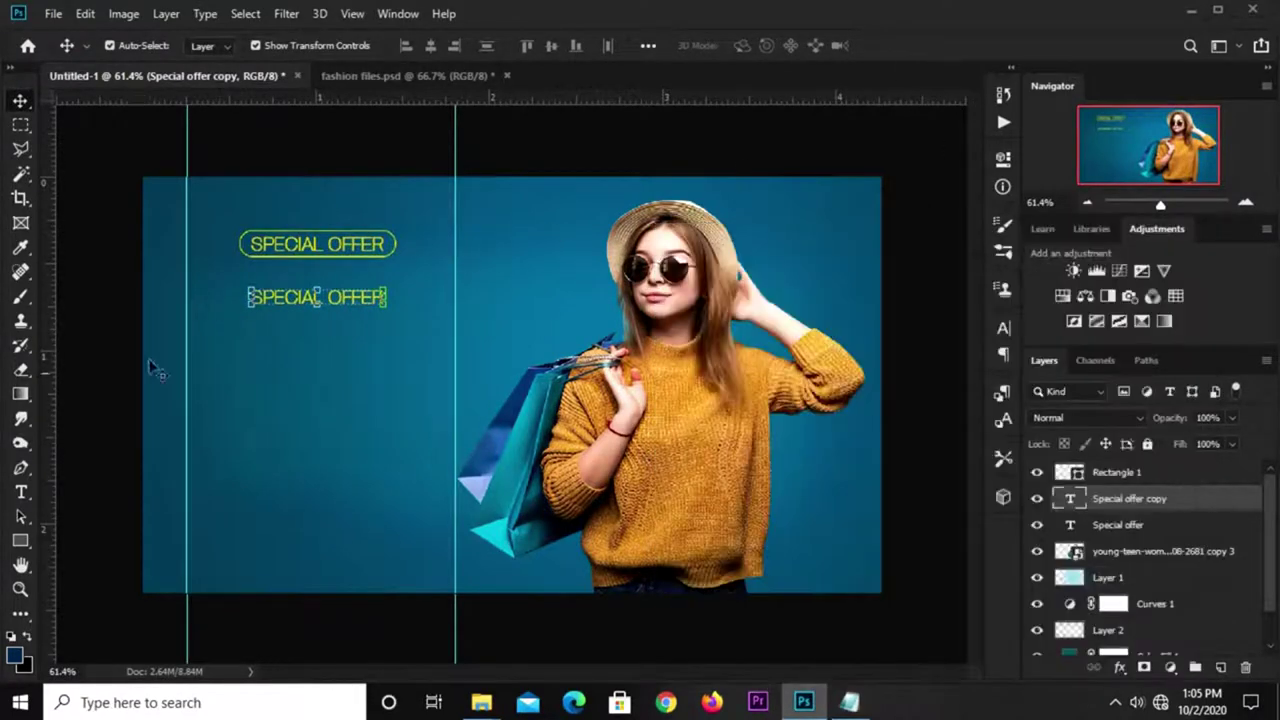
Step: Delete the accidentally created Lorem Ipsum text layer
{"action": "left_click", "coordinate": [20, 492]}
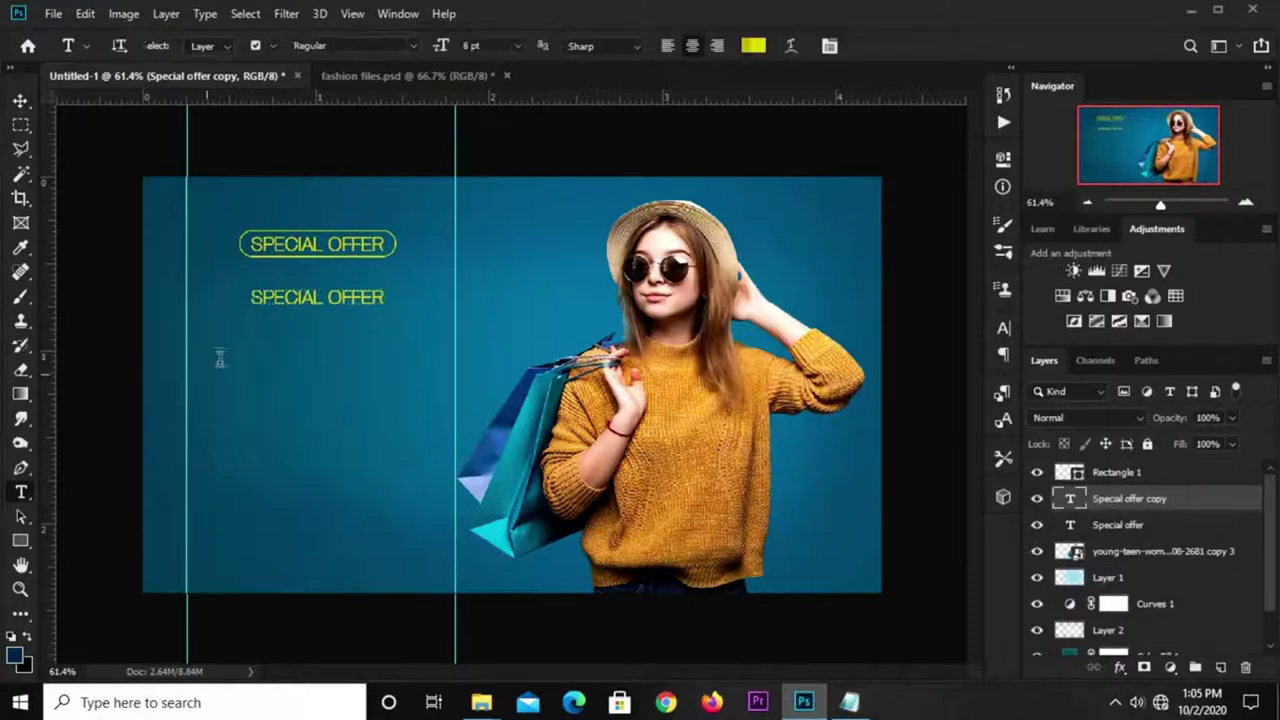
{"action": "left_click", "coordinate": [289, 302]}
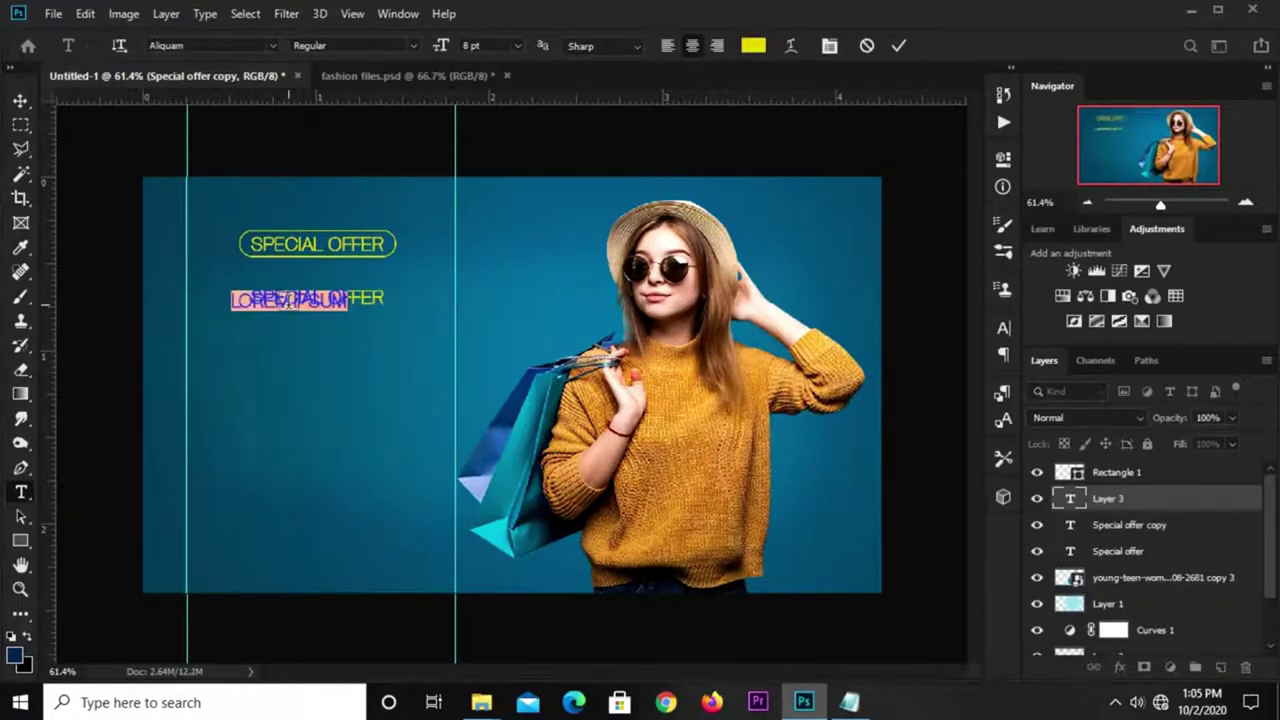
{"action": "left_click", "coordinate": [898, 48]}
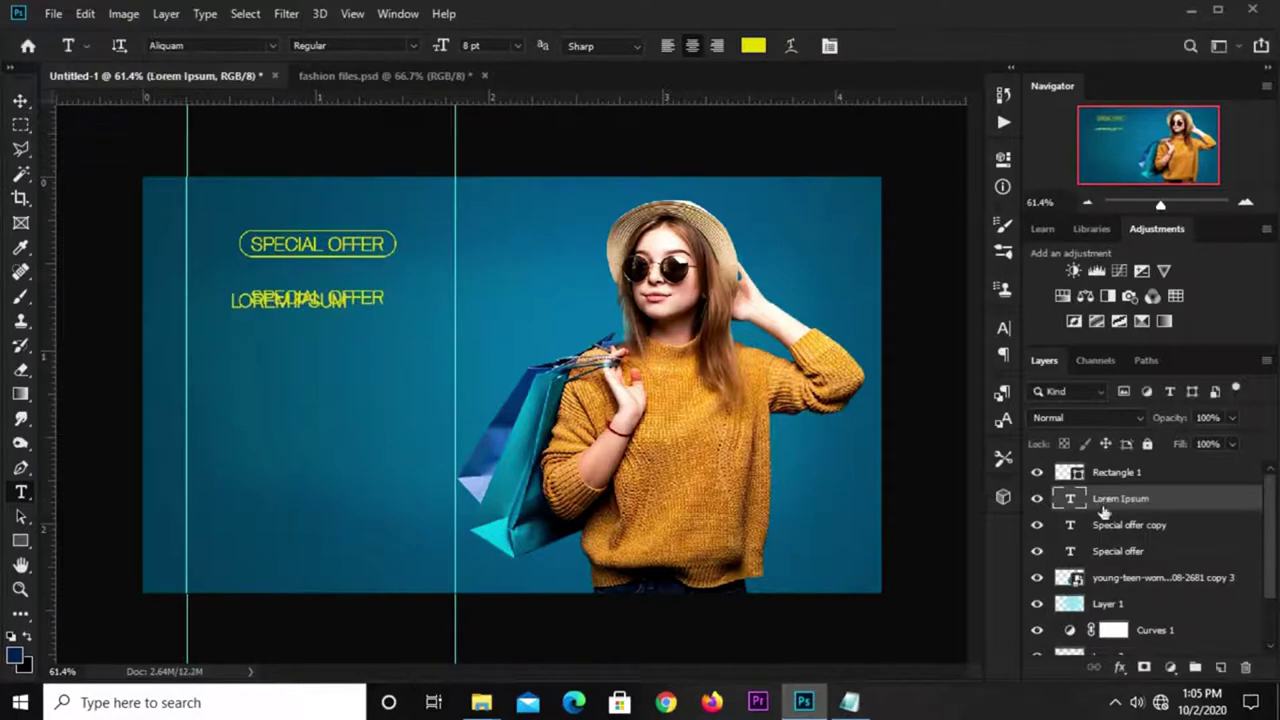
{"action": "left_click", "coordinate": [1245, 668]}
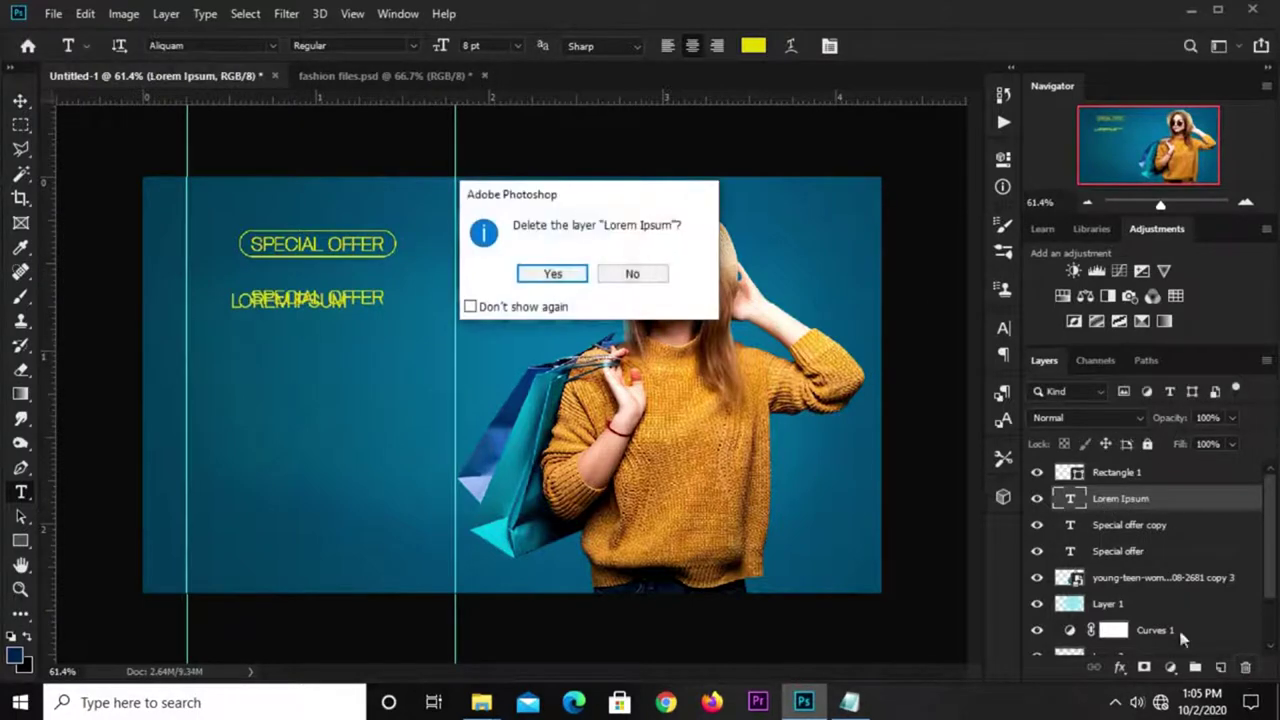
{"action": "left_click", "coordinate": [547, 274]}
Step: Change the duplicate's text to FASHION and colour it white
{"action": "left_click", "coordinate": [329, 297]}
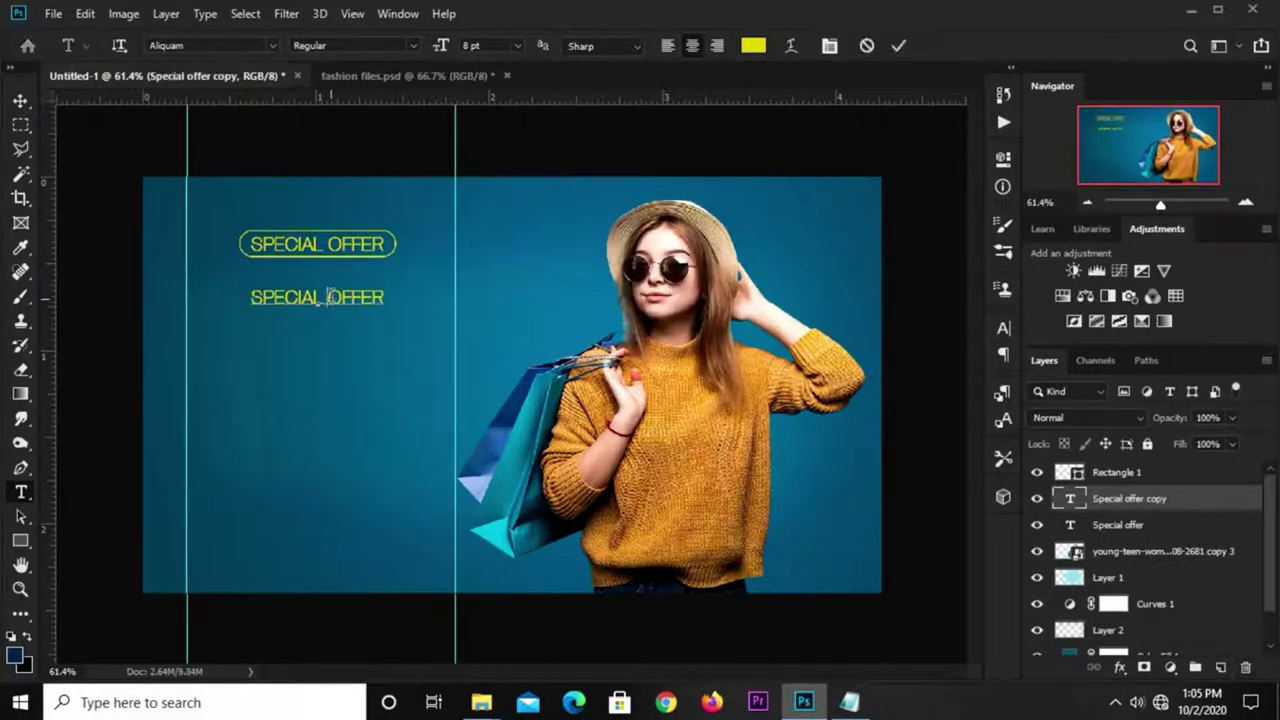
{"action": "key", "text": "ctrl+a"}
{"action": "type", "text": "FASHION"}
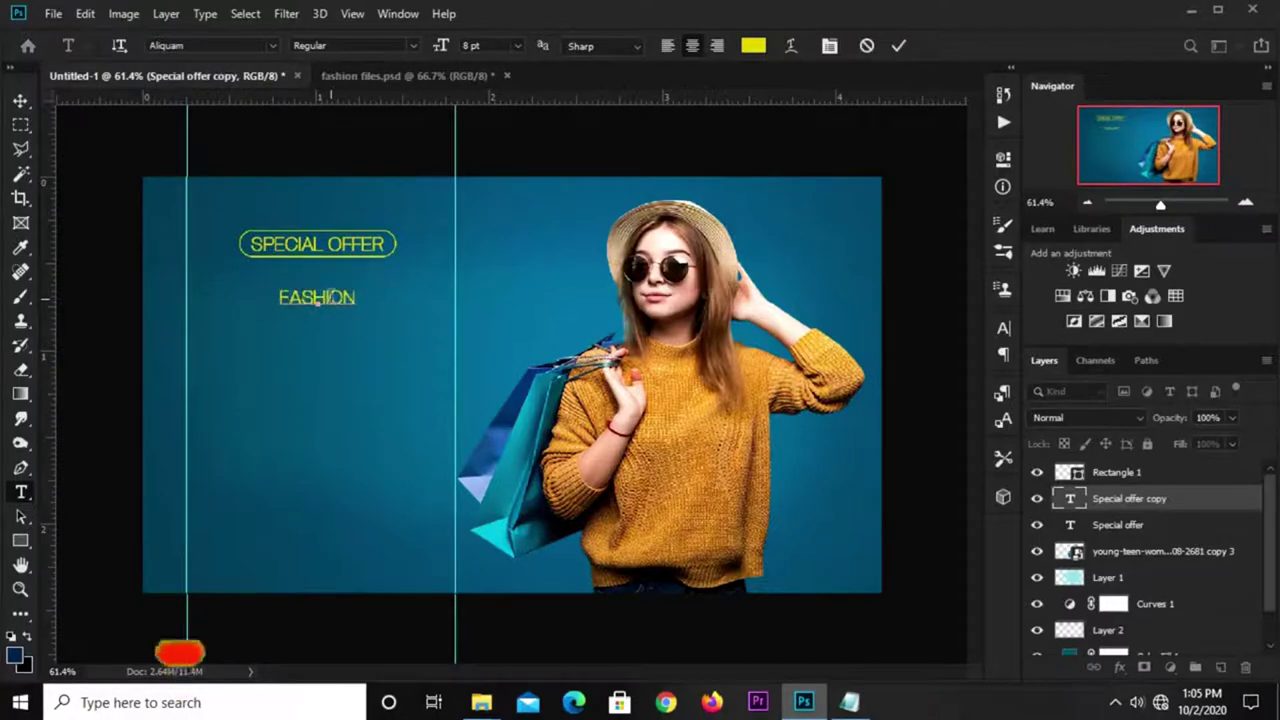
{"action": "left_click", "coordinate": [898, 45]}
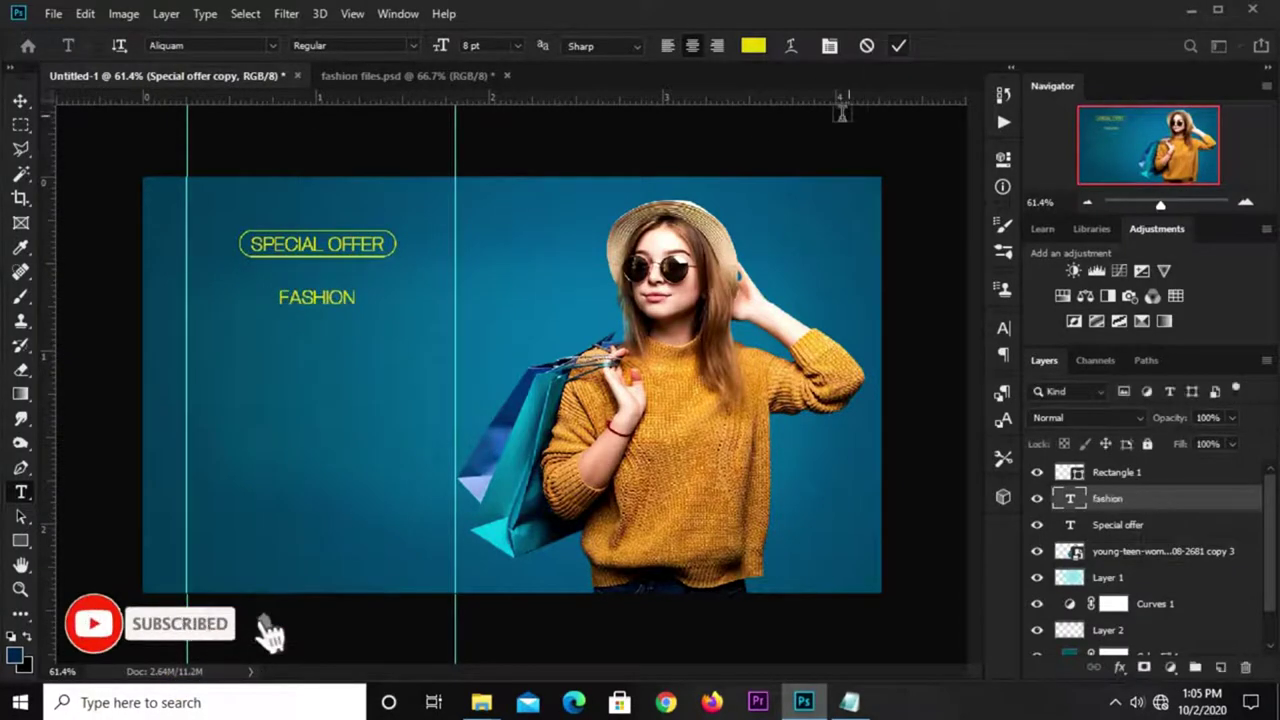
{"action": "left_click", "coordinate": [753, 45]}
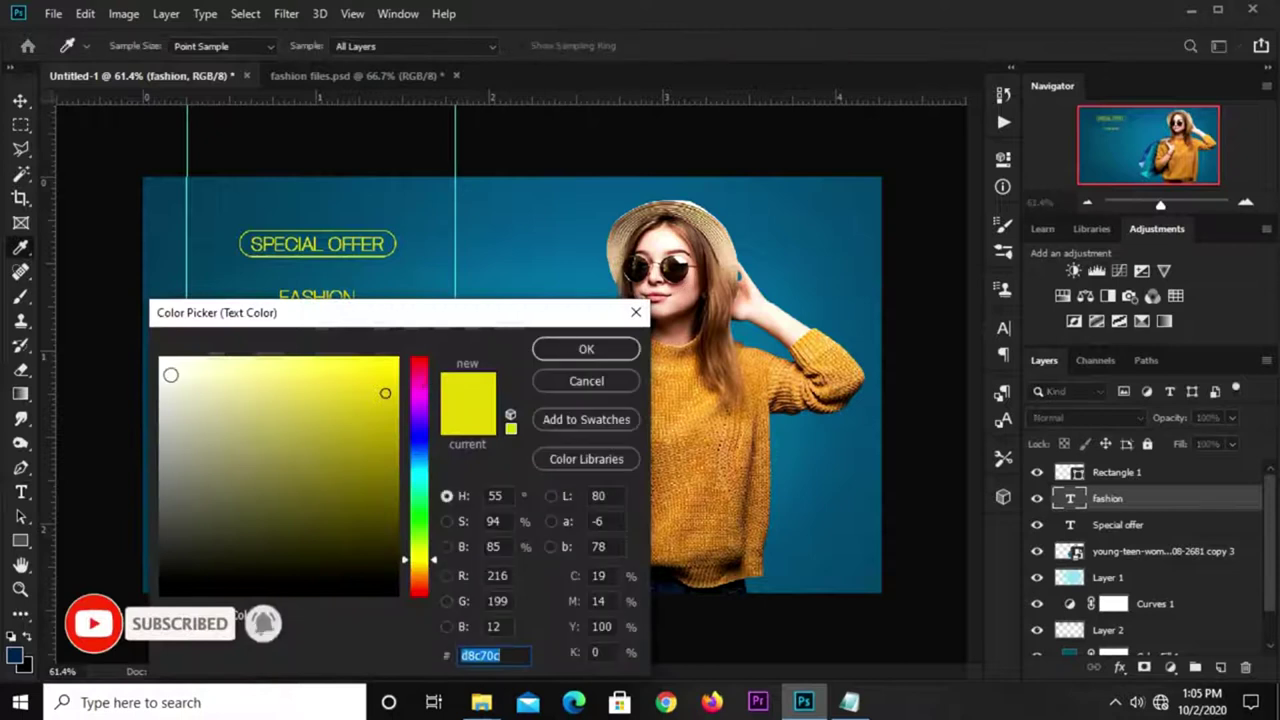
{"action": "left_click_drag", "start_coordinate": [171, 374], "coordinate": [160, 357]}
{"action": "left_click", "coordinate": [558, 348]}
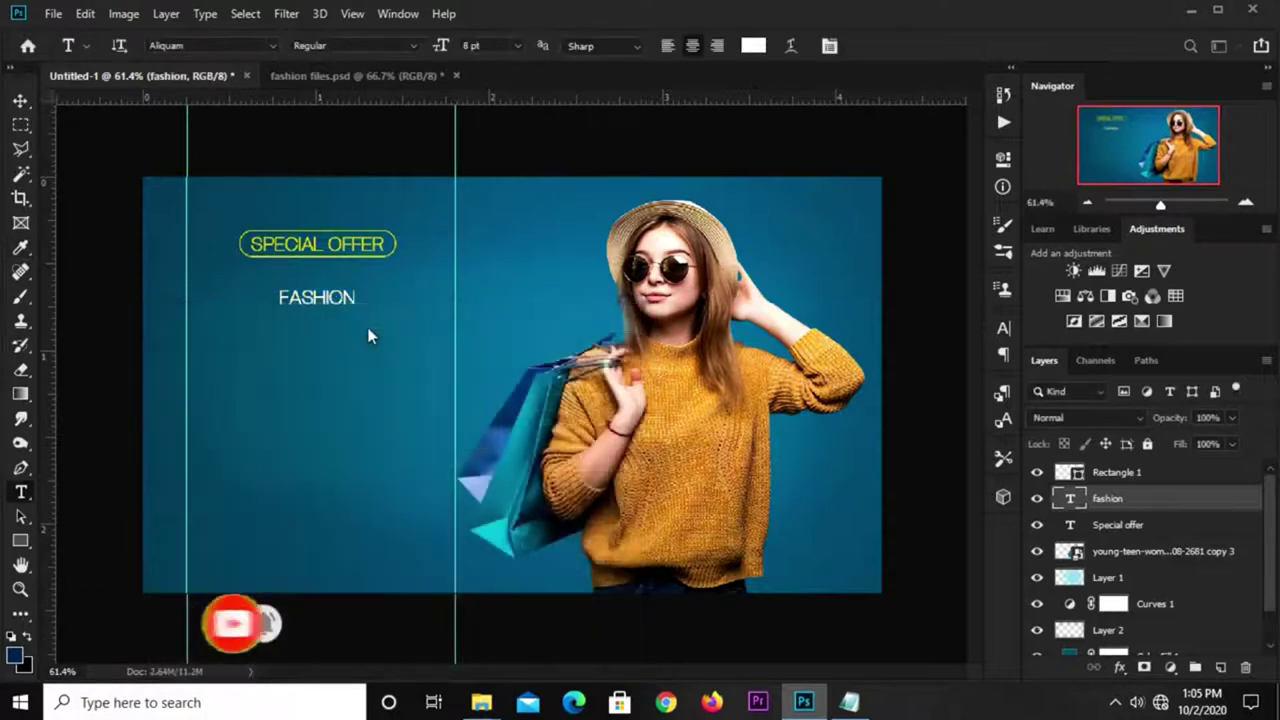
Step: Set FASHION to Raleway Black at 24 pt
{"action": "key", "text": "v"}
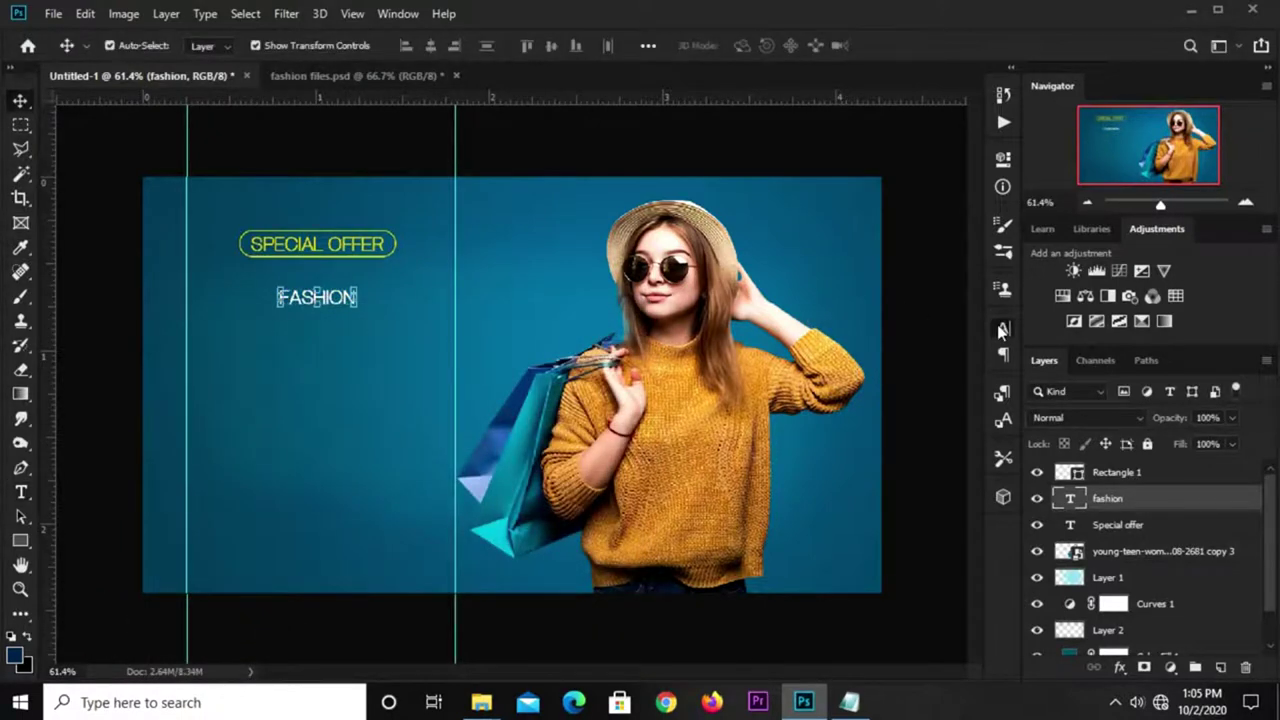
{"action": "left_click", "coordinate": [1002, 328]}
{"action": "left_click", "coordinate": [891, 355]}
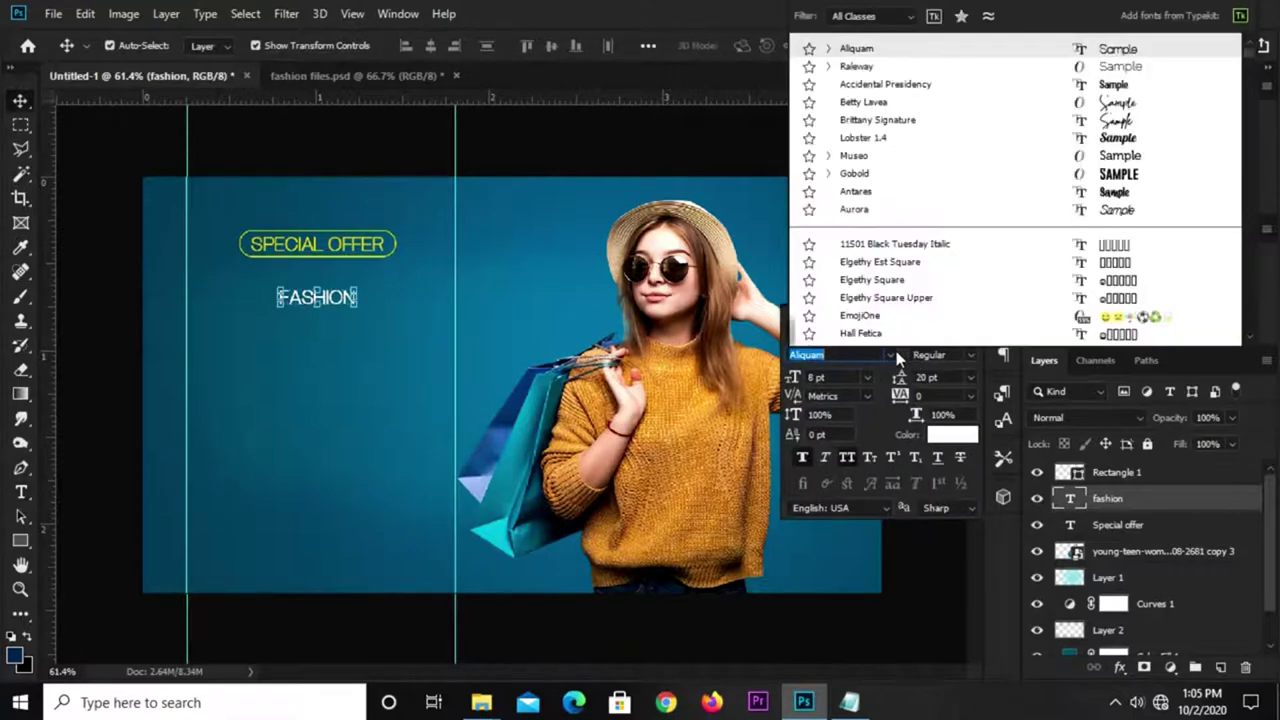
{"action": "left_click", "coordinate": [863, 67]}
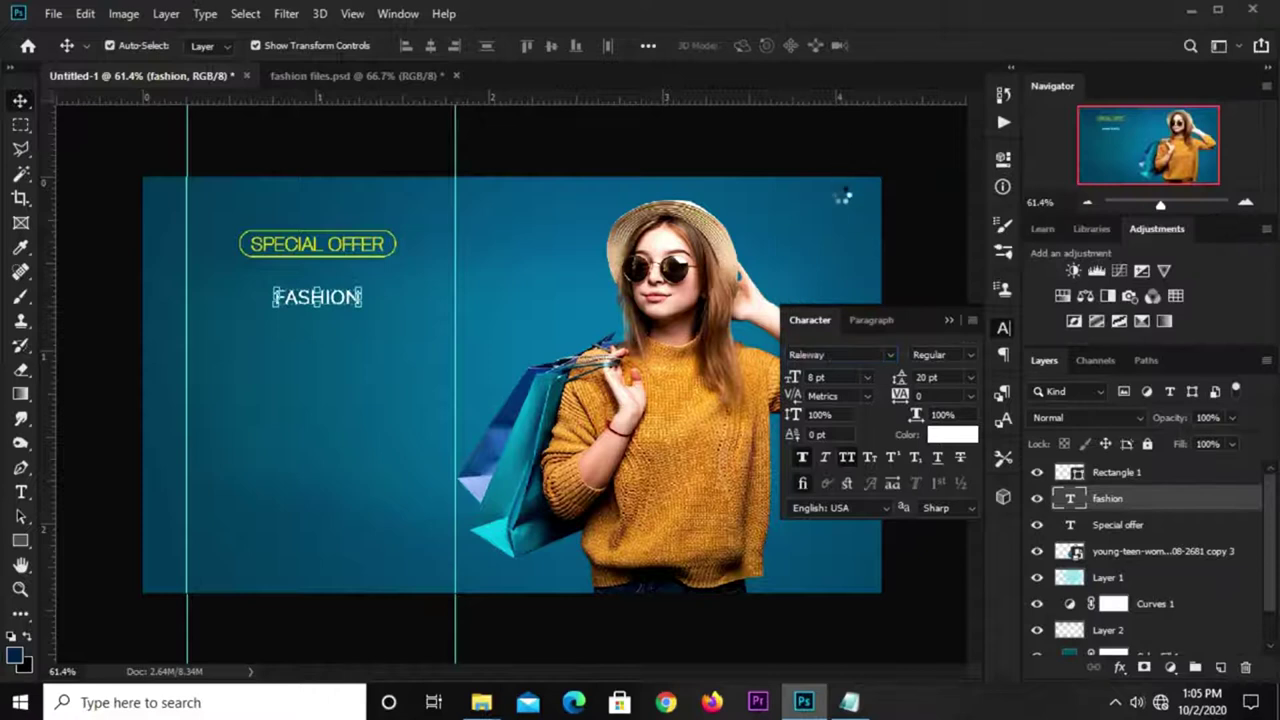
{"action": "left_click", "coordinate": [830, 378]}
{"action": "type", "text": "4"}
{"action": "key", "text": "Return"}
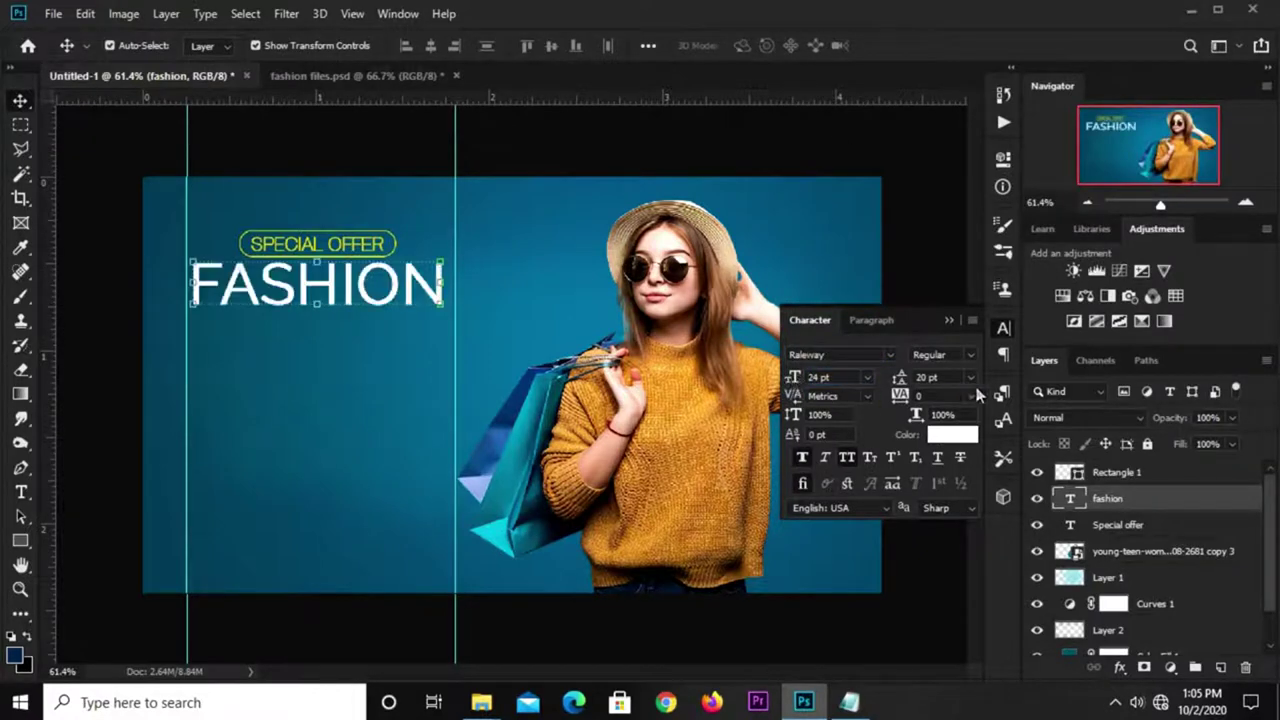
{"action": "left_click", "coordinate": [973, 356]}
{"action": "left_click", "coordinate": [957, 608]}
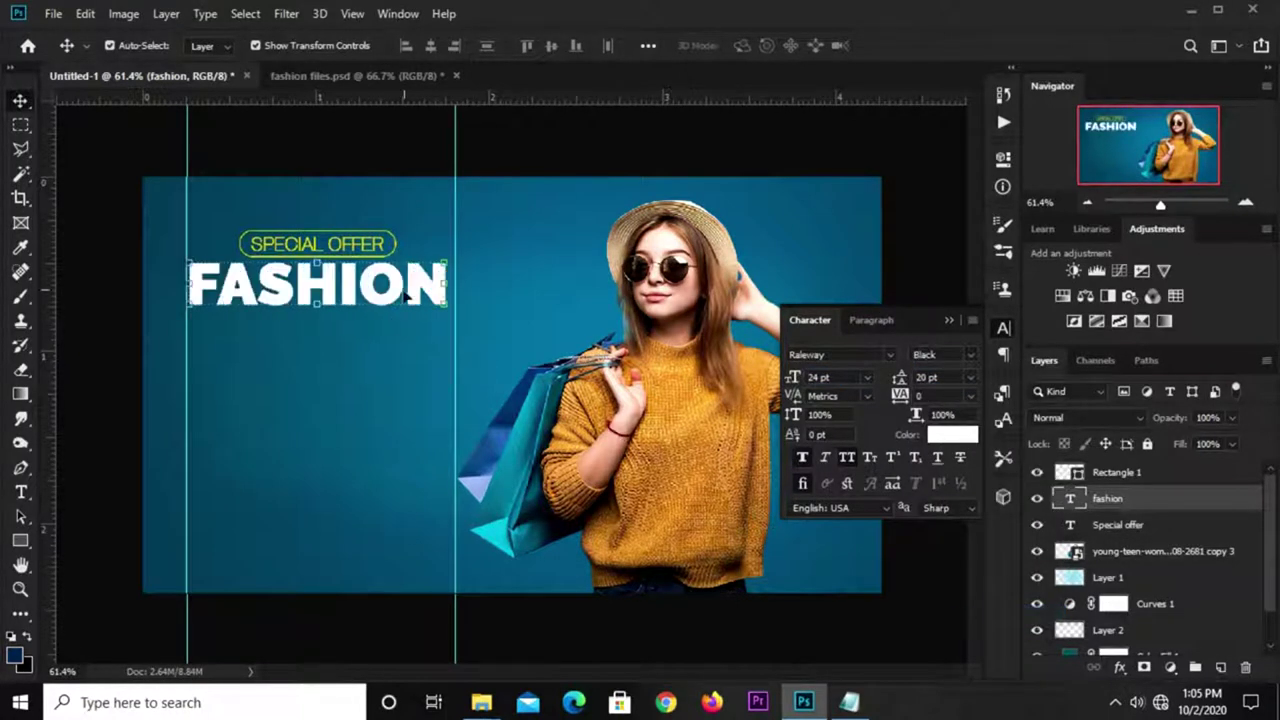
Step: Shift FASHION slightly under the pill and nudge SPECIAL OFFER within the pill
{"action": "left_click_drag", "start_coordinate": [419, 286], "coordinate": [424, 292]}
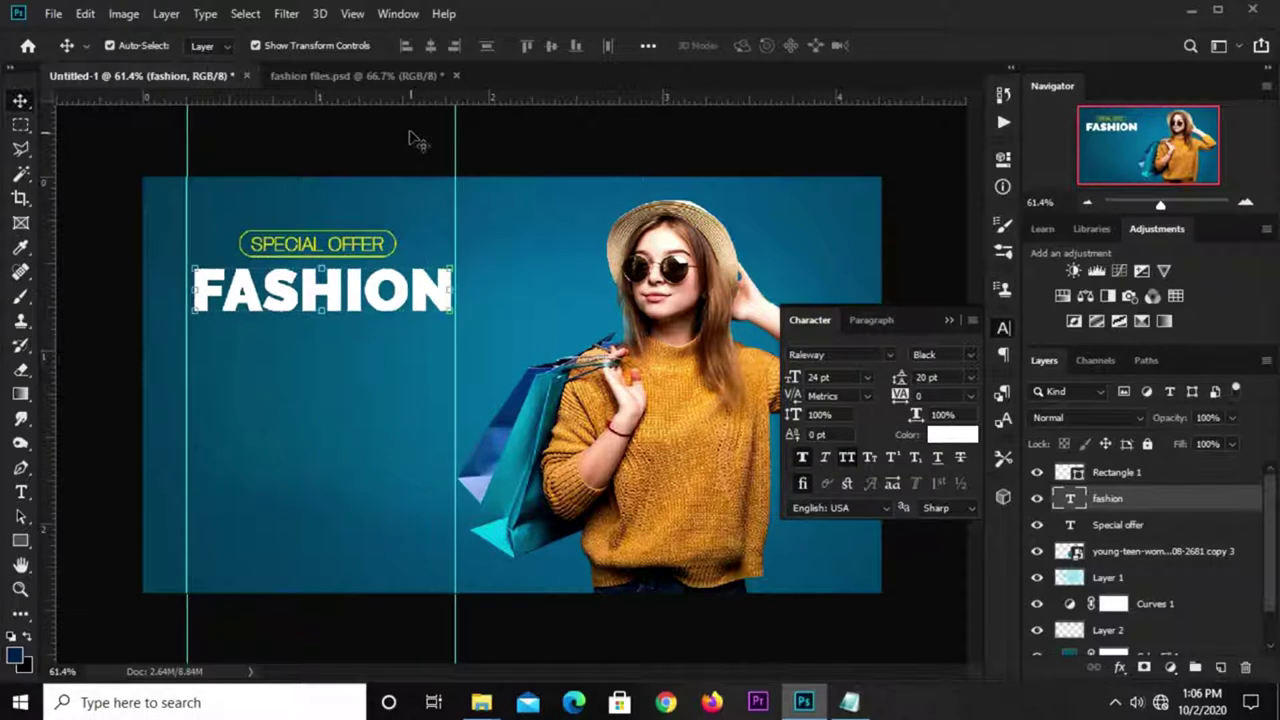
{"action": "left_click", "coordinate": [362, 250]}
{"action": "left_click_drag", "start_coordinate": [362, 250], "coordinate": [362, 248]}
{"action": "left_click", "coordinate": [957, 628]}
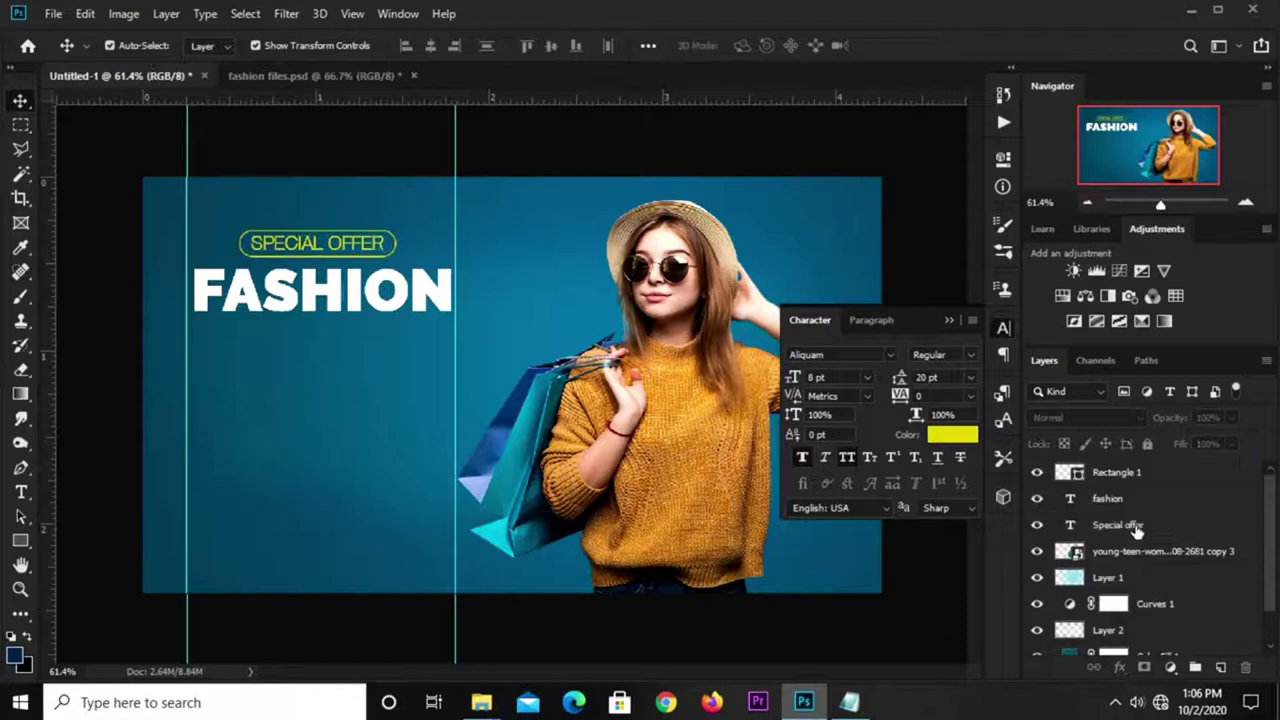
{"action": "key", "text": "ctrl+z"}
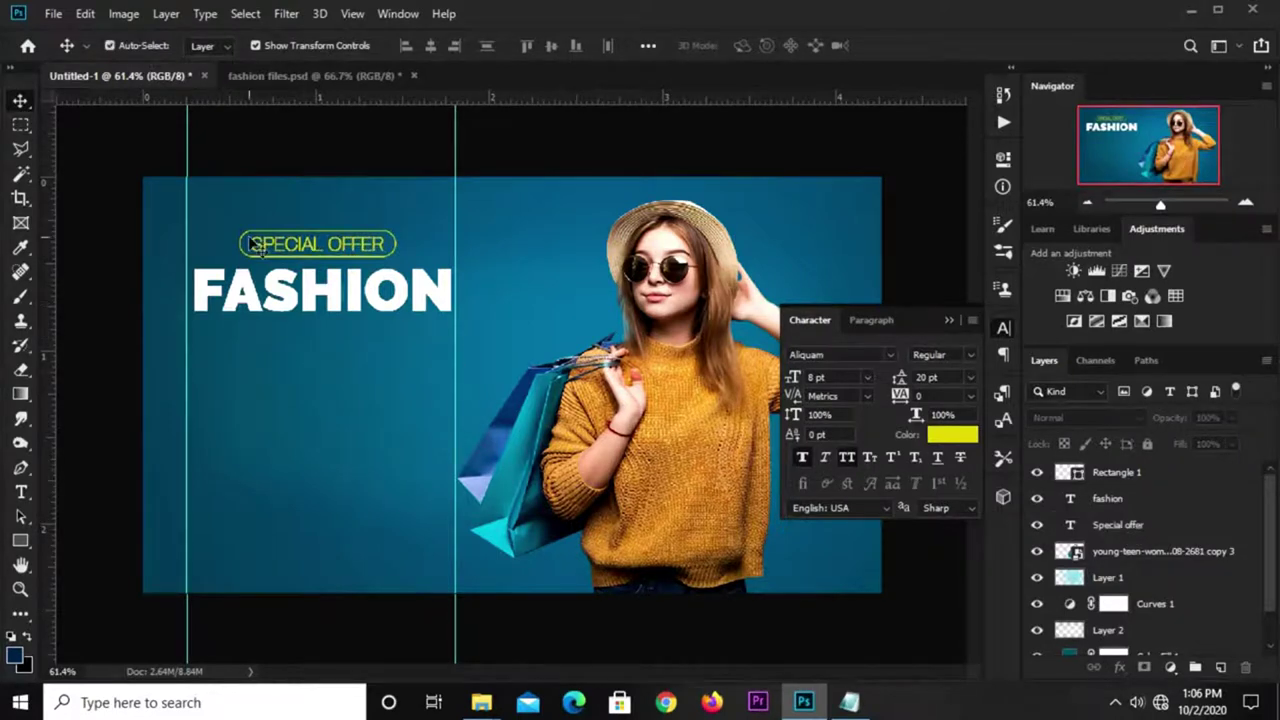
Step: Nudge SPECIAL OFFER up, then group it with Rectangle 1 into Group 1
{"action": "scroll", "coordinate": [290, 245], "scroll_direction": "up", "scroll_amount": 1, "text": "alt"}
{"action": "left_click", "coordinate": [322, 240]}
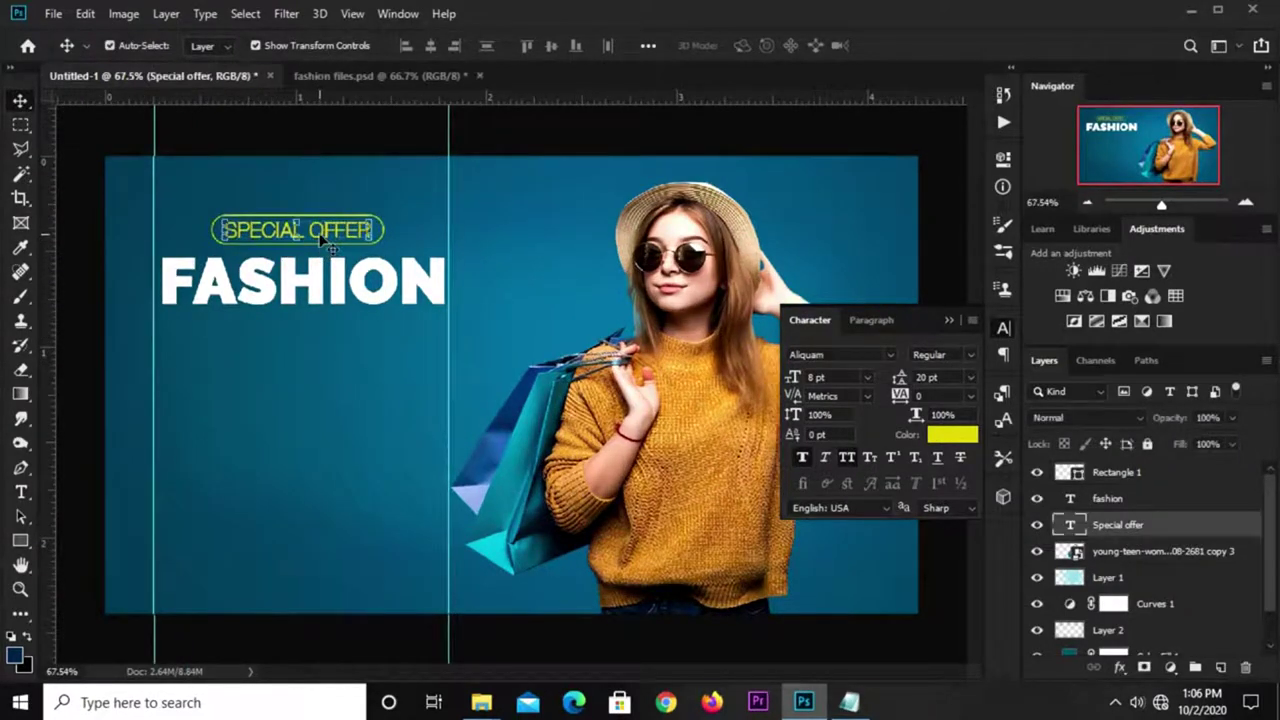
{"action": "left_click_drag", "start_coordinate": [322, 240], "coordinate": [322, 238]}
{"action": "left_click", "coordinate": [1145, 478], "text": "ctrl"}
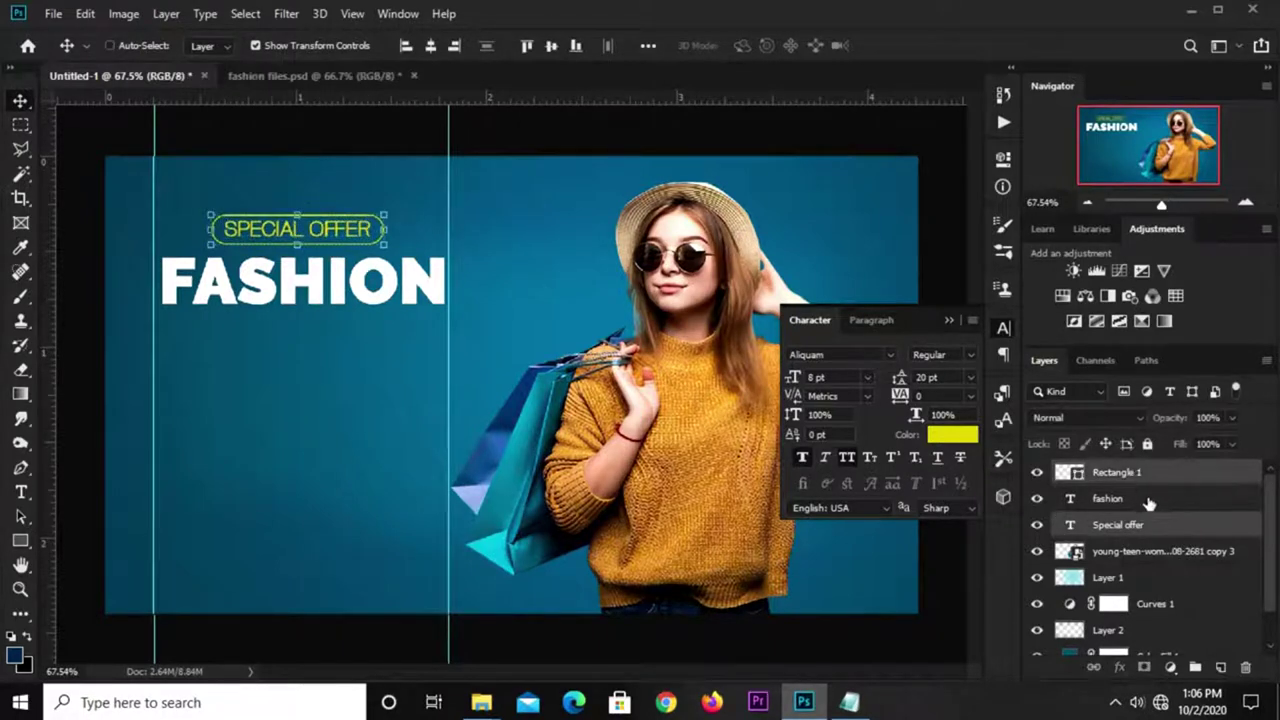
{"action": "key", "text": "ctrl+g"}
{"action": "left_click", "coordinate": [1037, 470]}
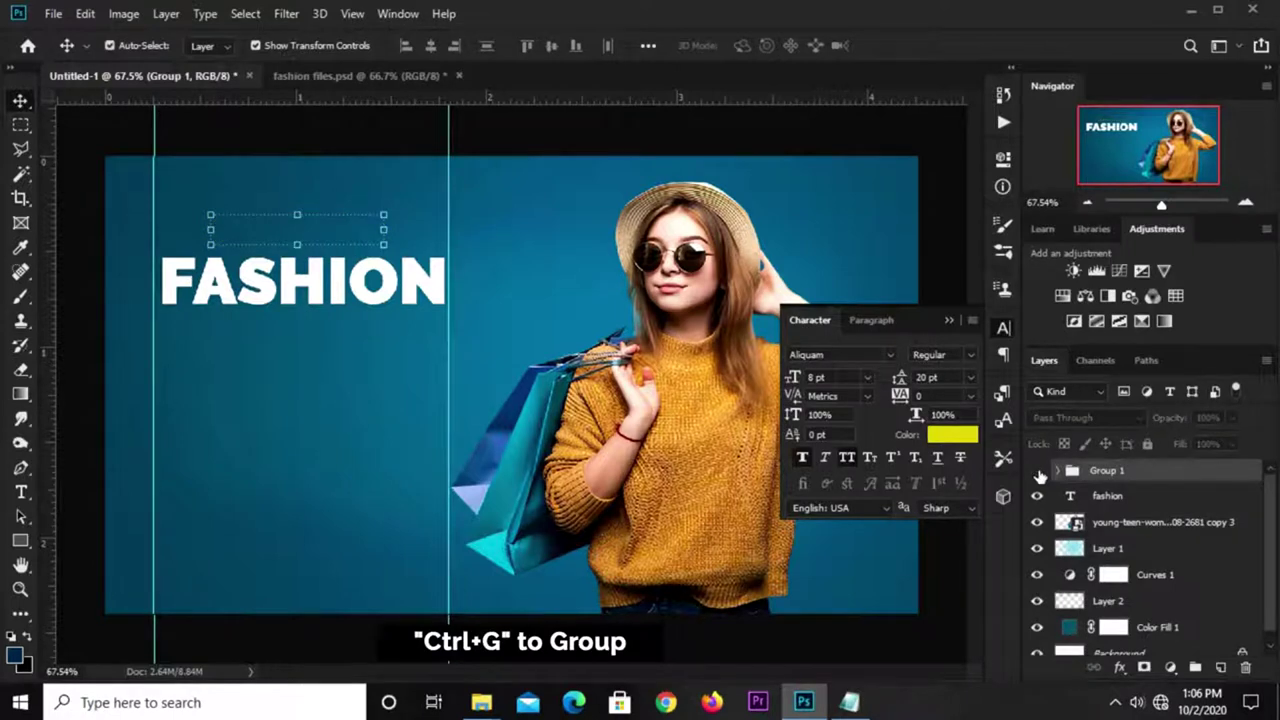
{"action": "left_click", "coordinate": [318, 128]}
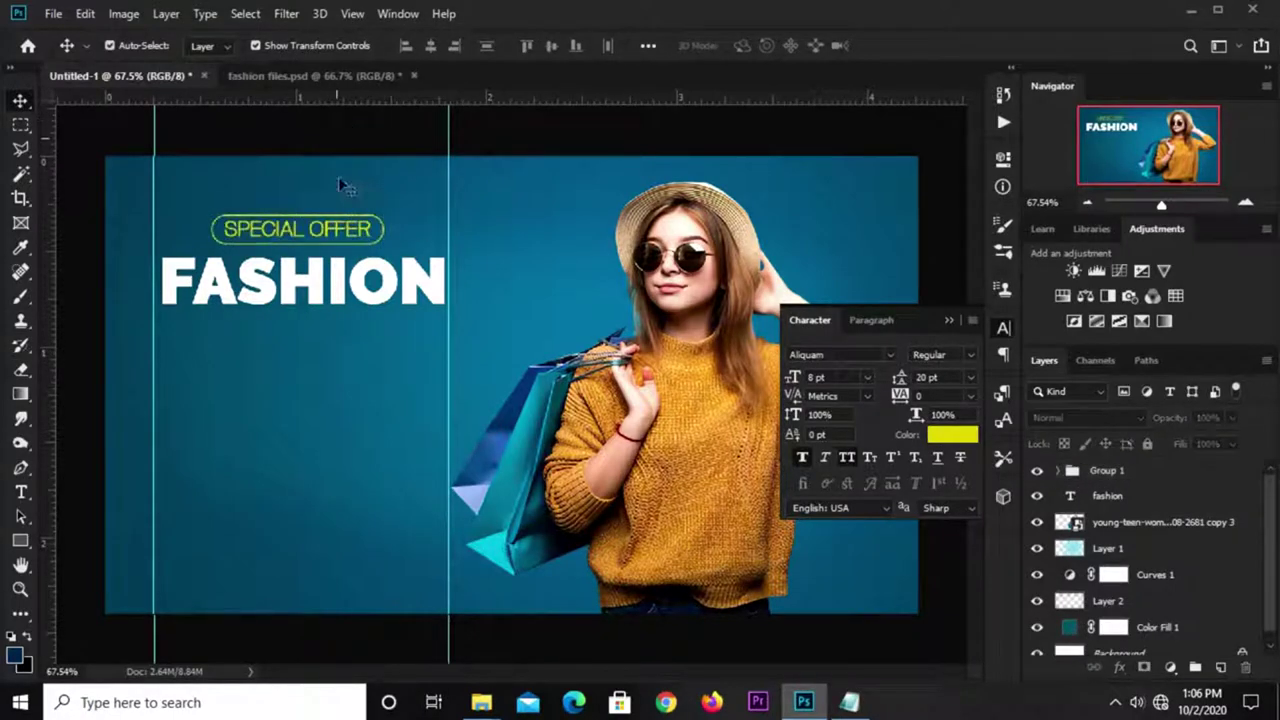
{"action": "left_click", "coordinate": [392, 278]}
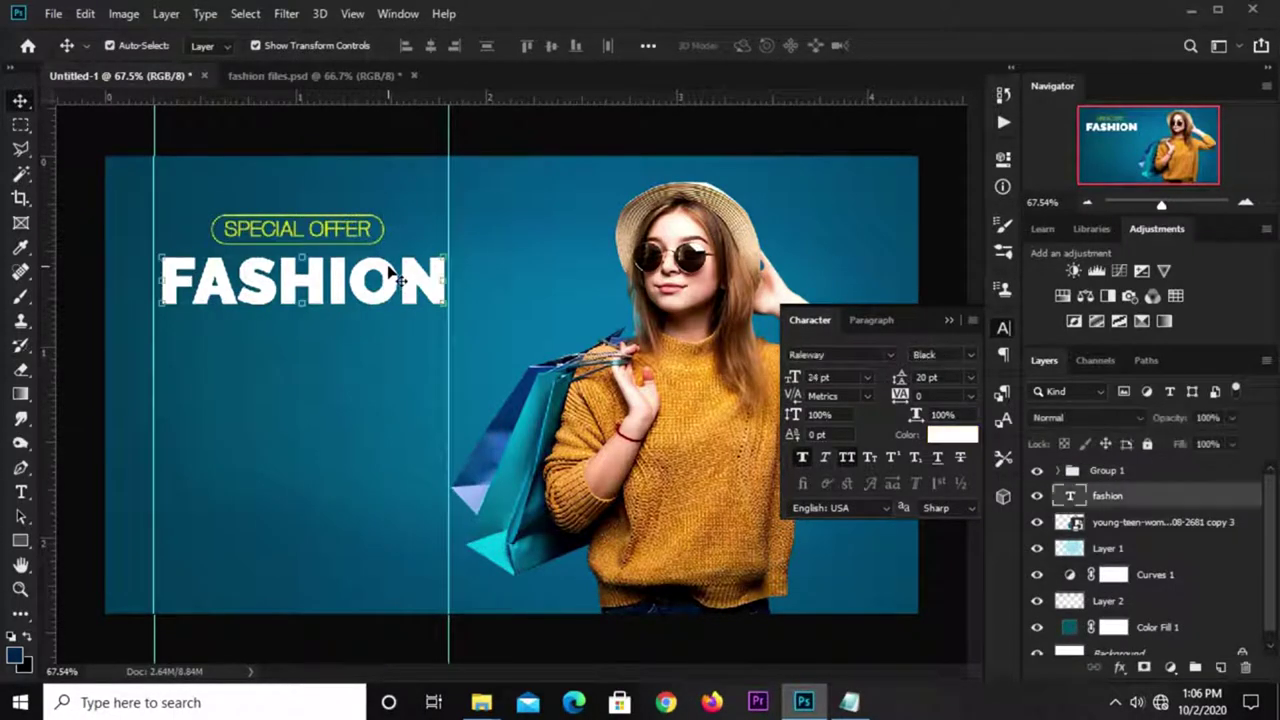
Step: Duplicate FASHION below itself and colour the copy yellow #d8c70c
{"action": "left_click_drag", "start_coordinate": [390, 280], "coordinate": [379, 342]}
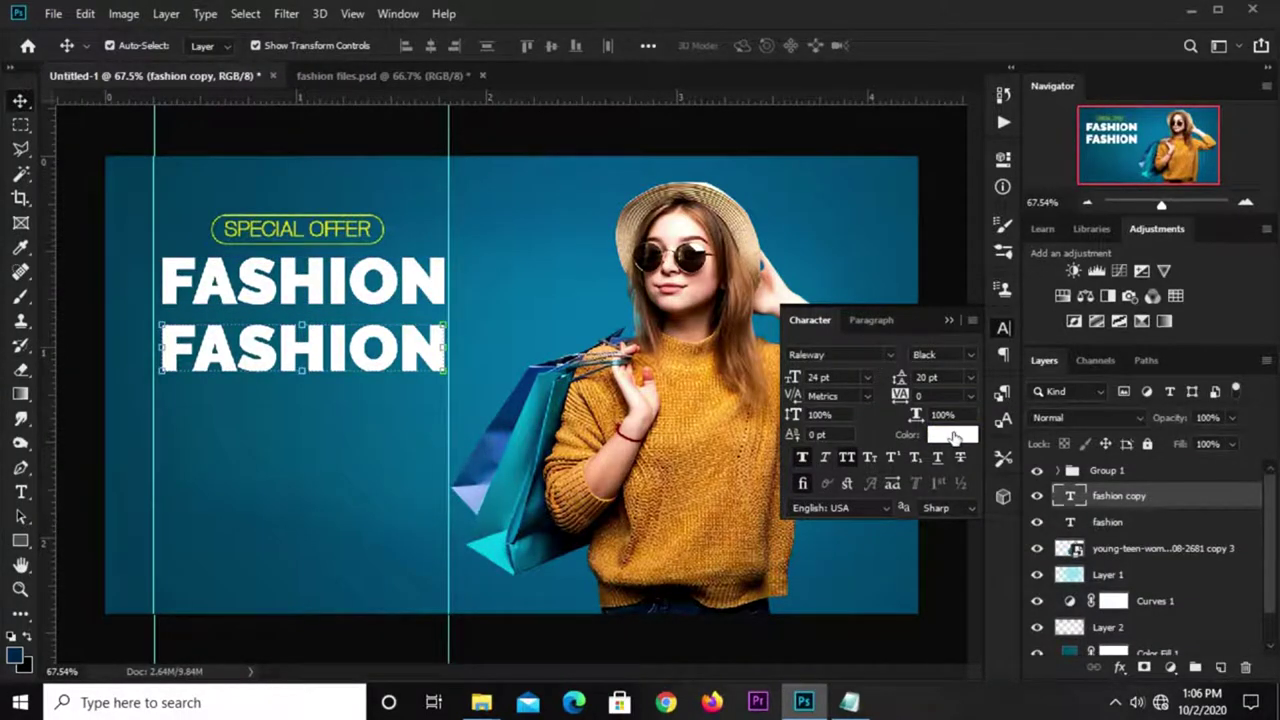
{"action": "left_click", "coordinate": [952, 437]}
{"action": "left_click", "coordinate": [849, 702]}
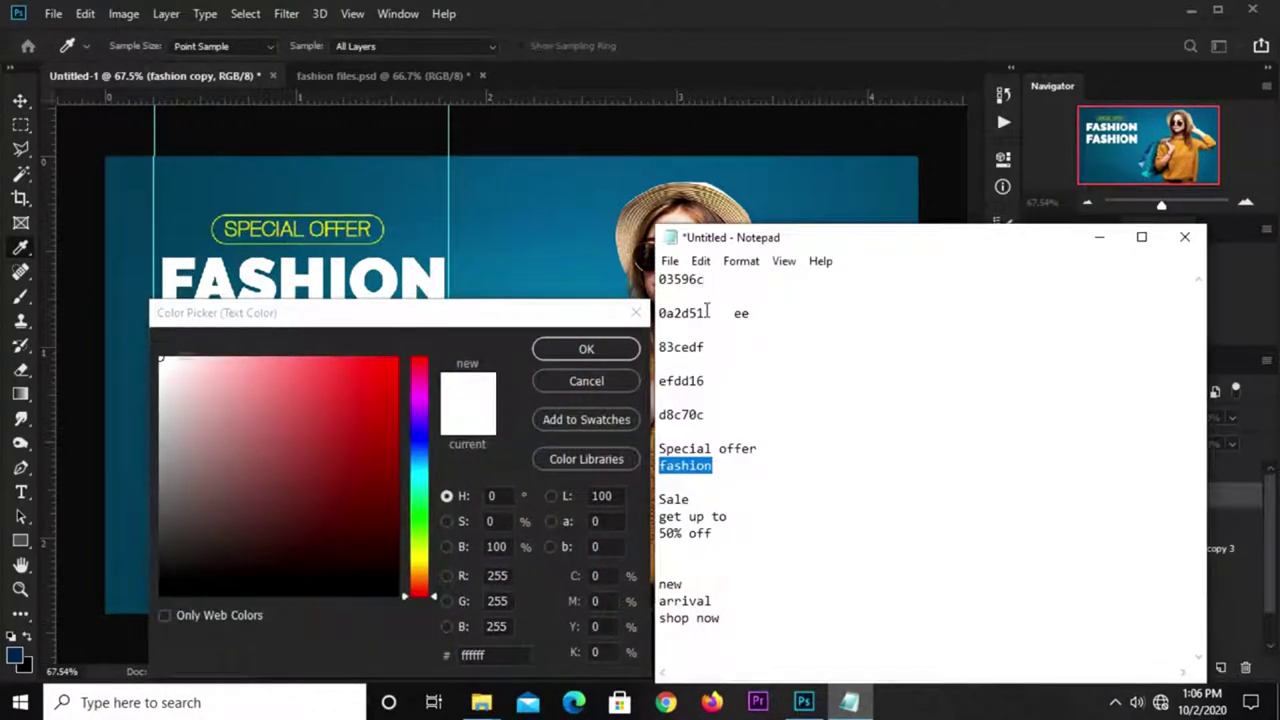
{"action": "left_click_drag", "start_coordinate": [706, 414], "coordinate": [659, 414]}
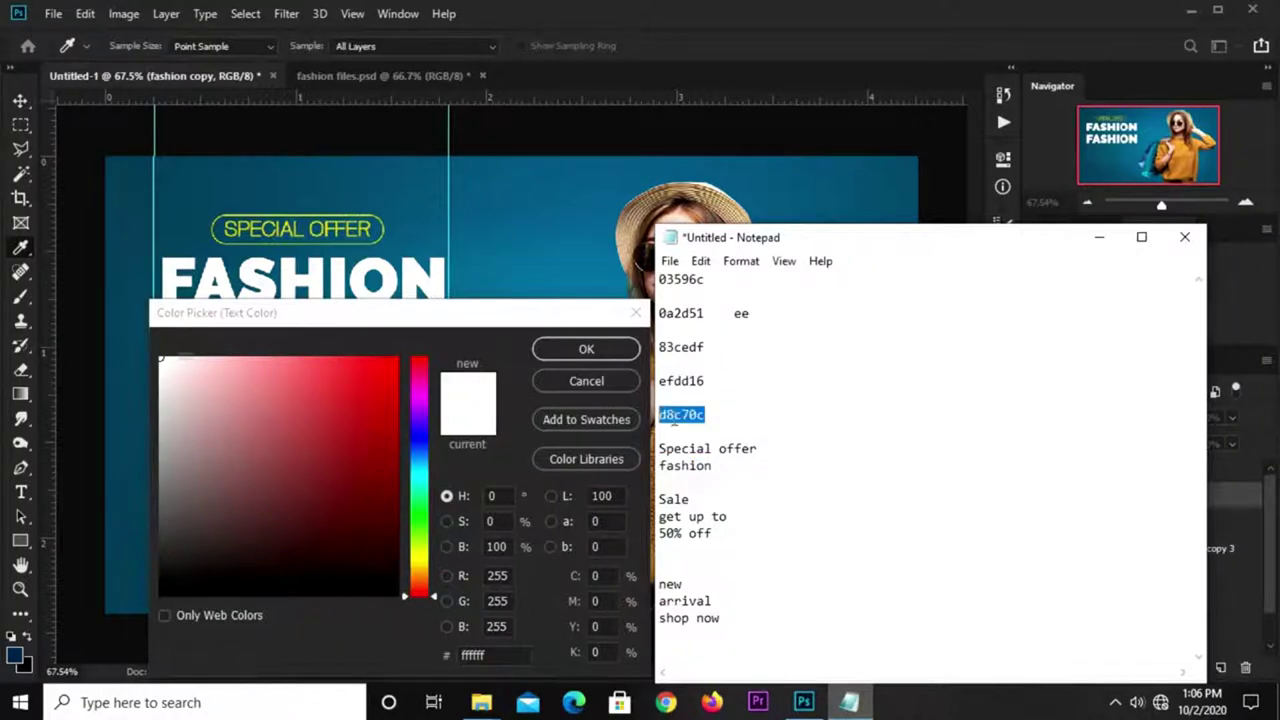
{"action": "right_click", "coordinate": [672, 418]}
{"action": "left_click", "coordinate": [718, 192]}
{"action": "left_click", "coordinate": [493, 654]}
{"action": "right_click", "coordinate": [474, 655]}
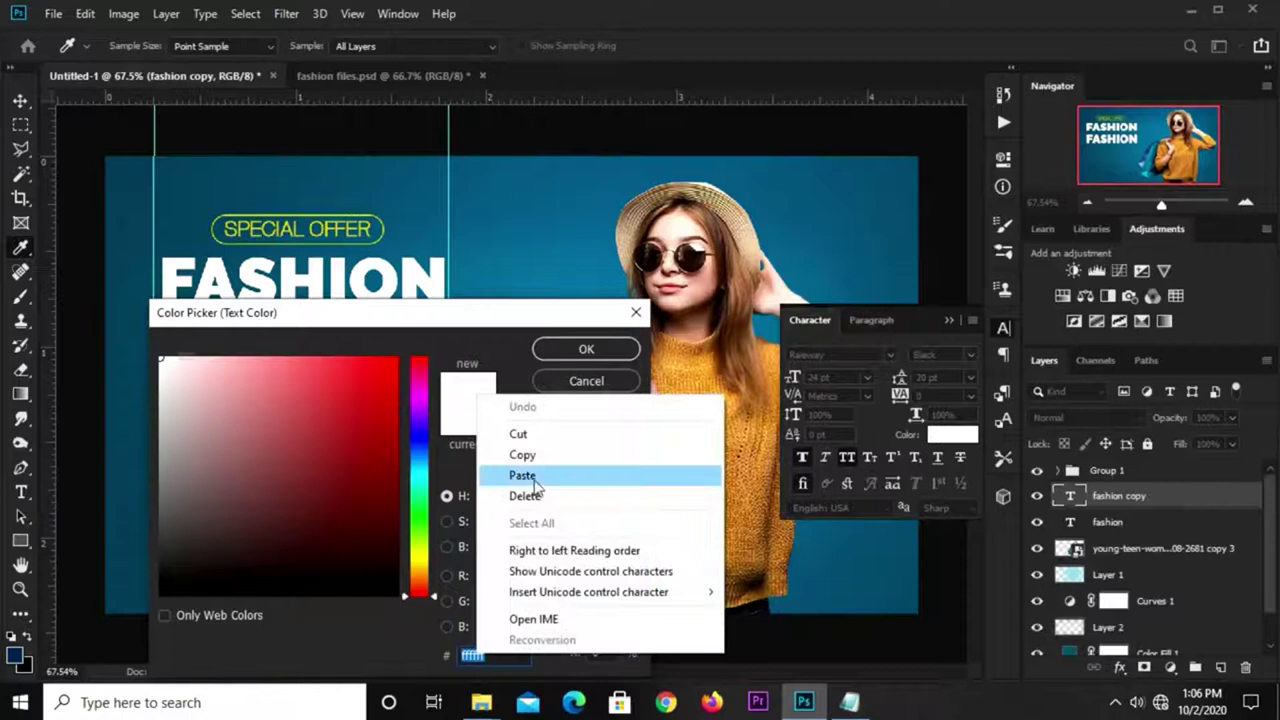
{"action": "left_click", "coordinate": [536, 478]}
{"action": "left_click", "coordinate": [549, 355]}
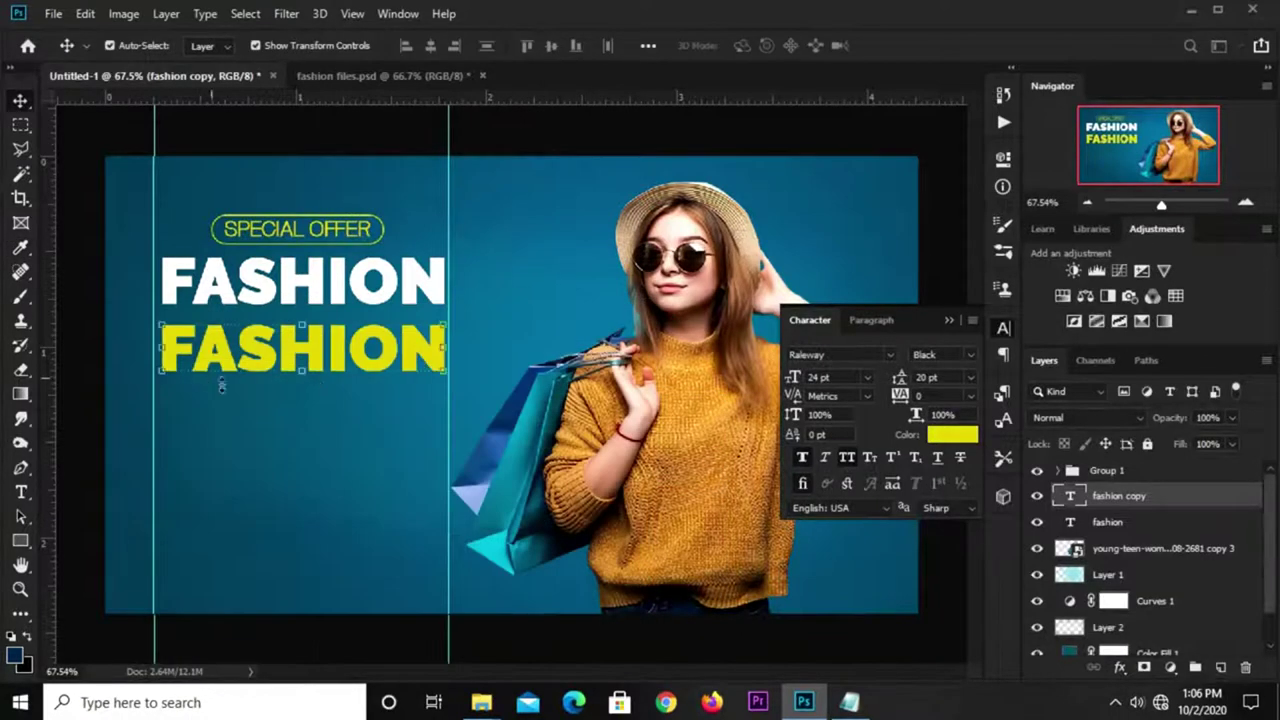
{"action": "left_click", "coordinate": [20, 492]}
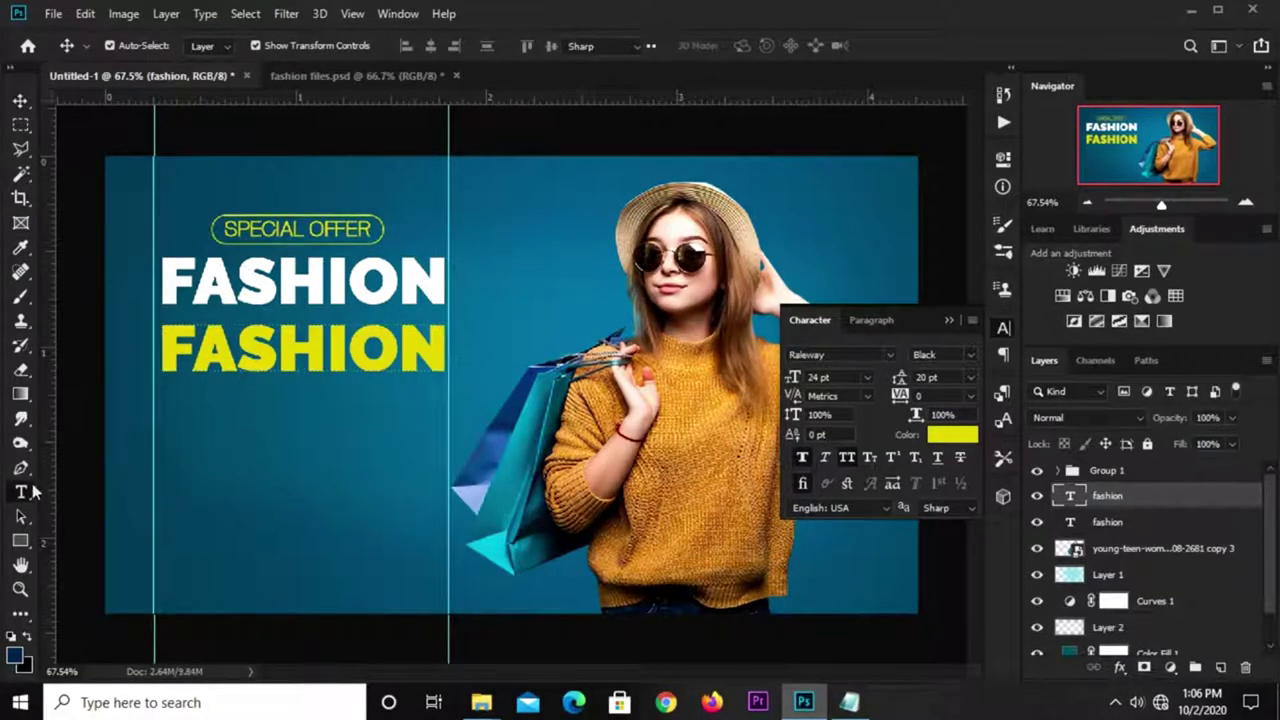
{"action": "left_click", "coordinate": [233, 350]}
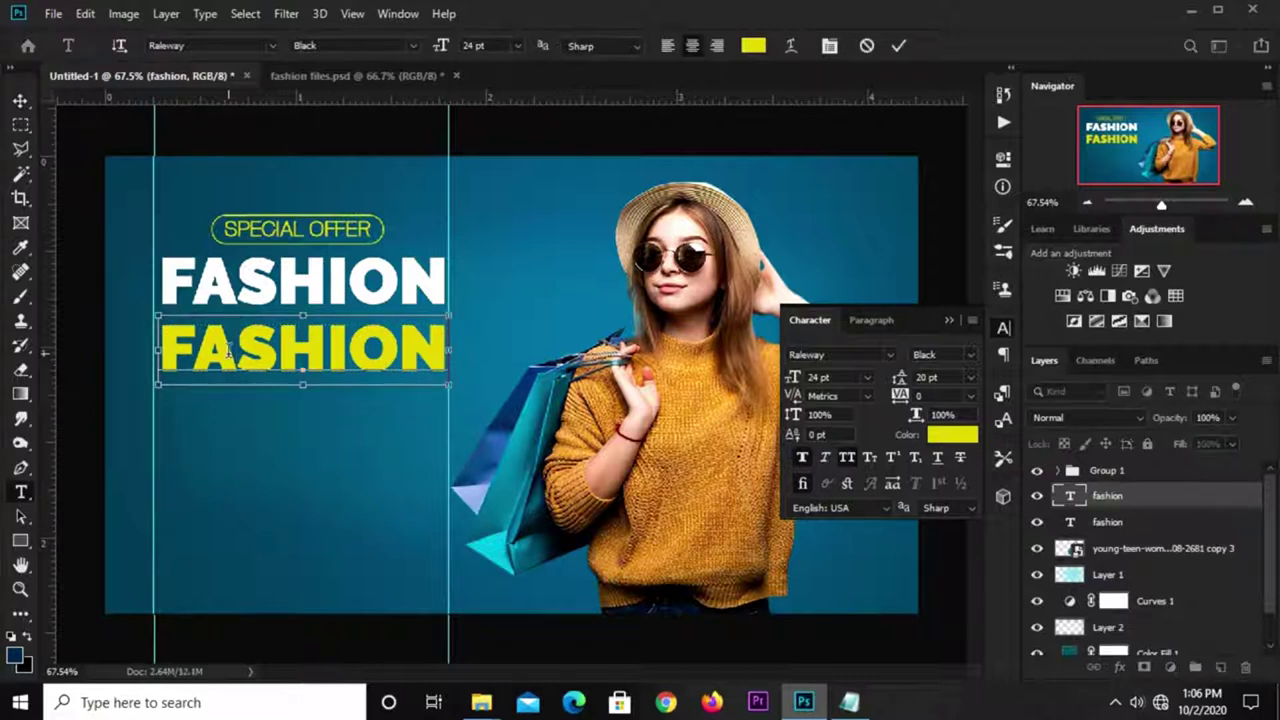
Step: Retype the yellow copy as Sale with All Caps turned off
{"action": "double_click", "coordinate": [229, 352]}
{"action": "type", "text": "SALE"}
{"action": "left_click", "coordinate": [897, 49]}
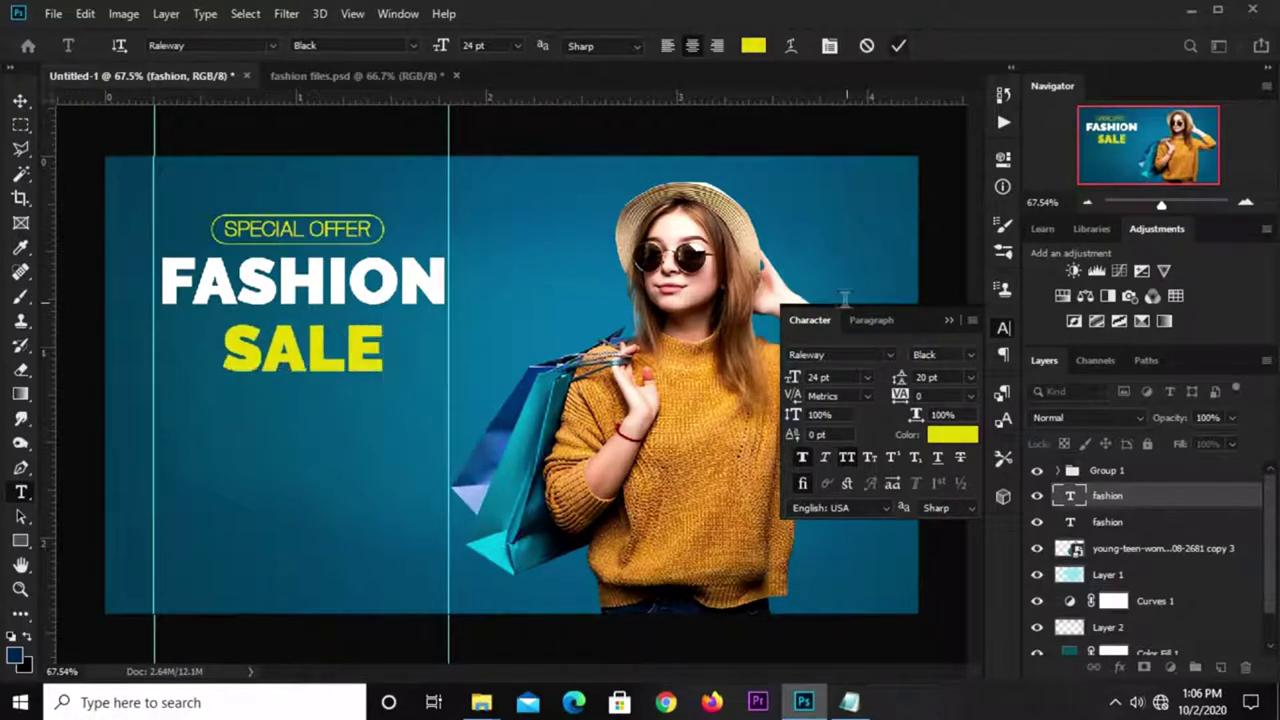
{"action": "left_click", "coordinate": [845, 461]}
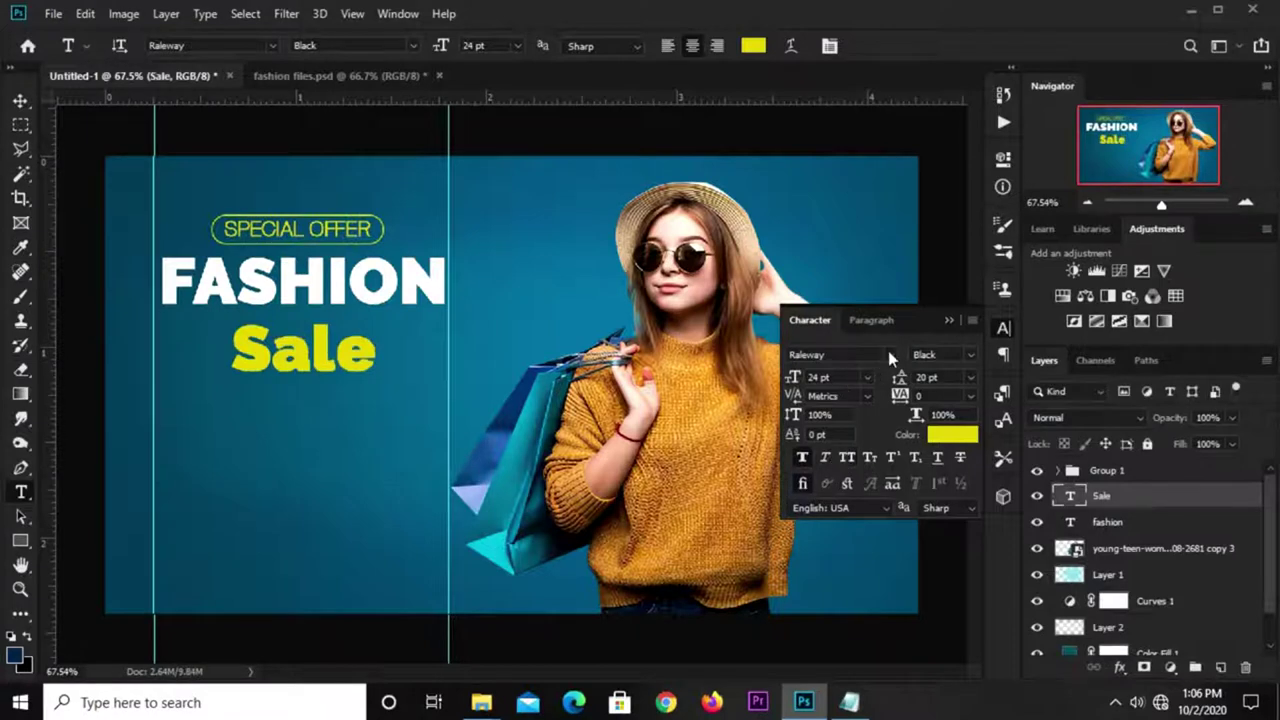
Step: Set Sale in the Betty Lavea script font at 32 pt
{"action": "left_click", "coordinate": [888, 353]}
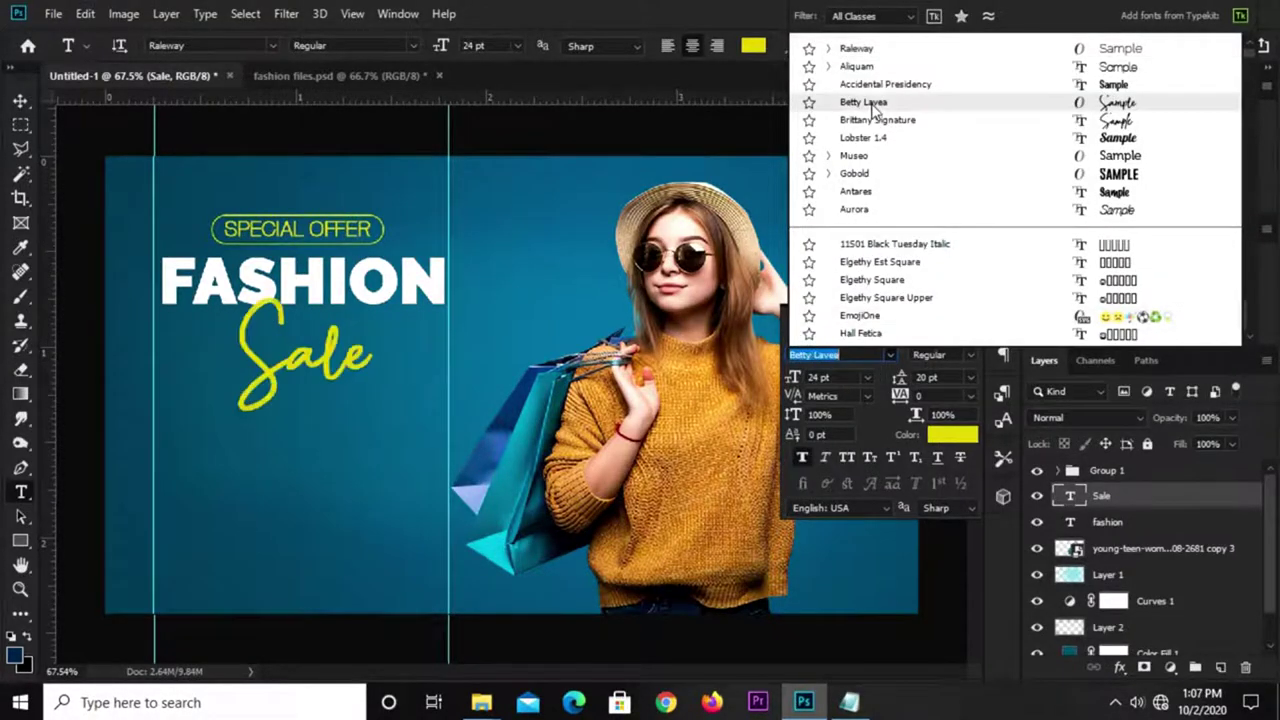
{"action": "left_click", "coordinate": [873, 108]}
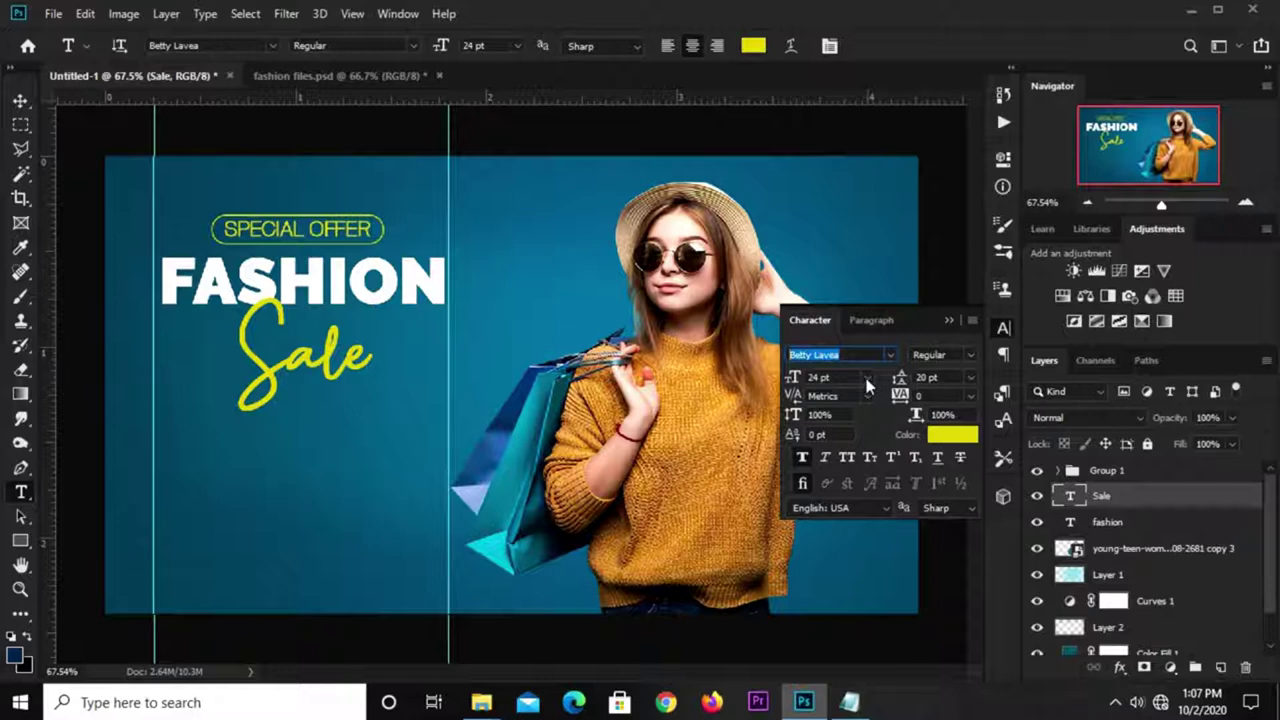
{"action": "left_click", "coordinate": [867, 379]}
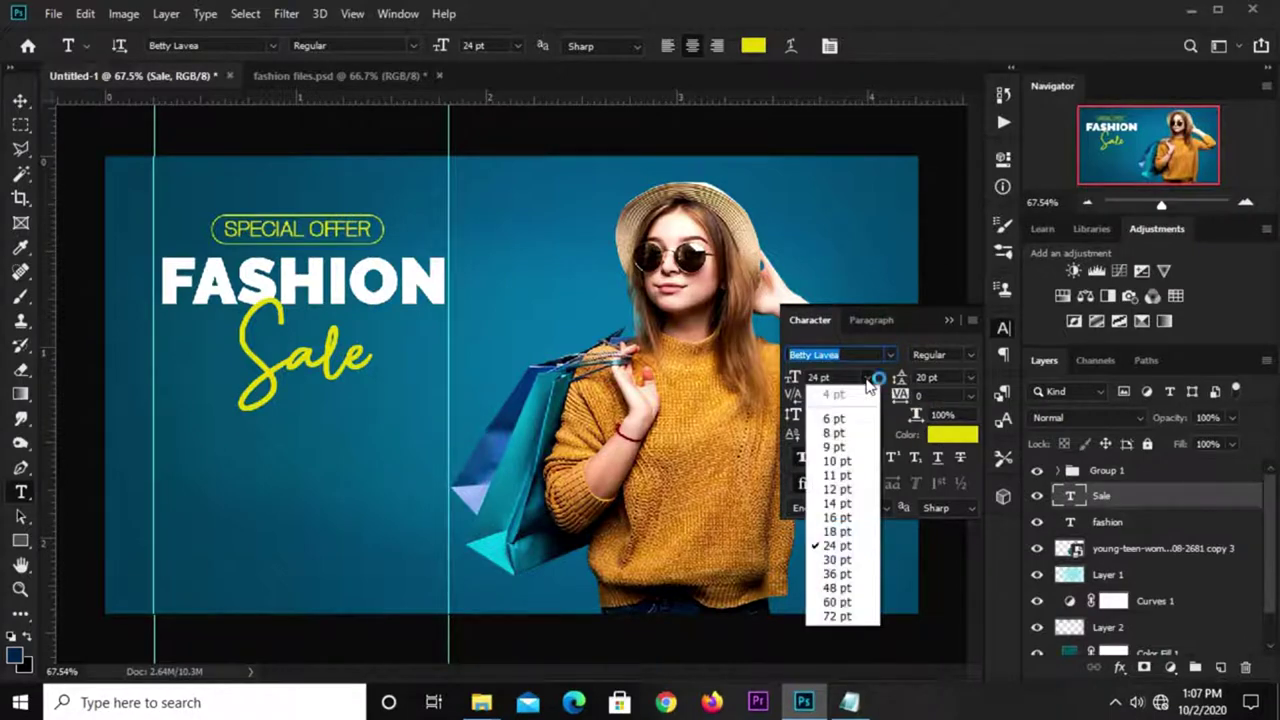
{"action": "left_click", "coordinate": [840, 378]}
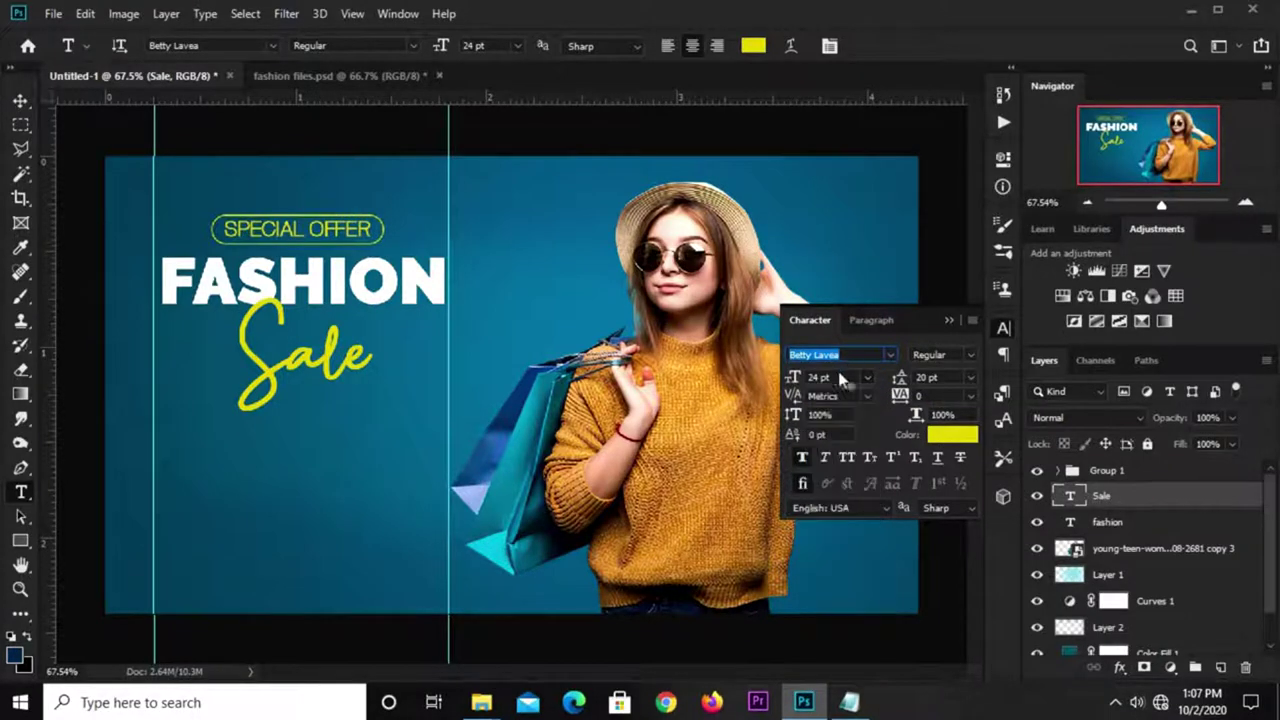
{"action": "left_click", "coordinate": [833, 378]}
{"action": "type", "text": "2"}
{"action": "key", "text": "Return"}
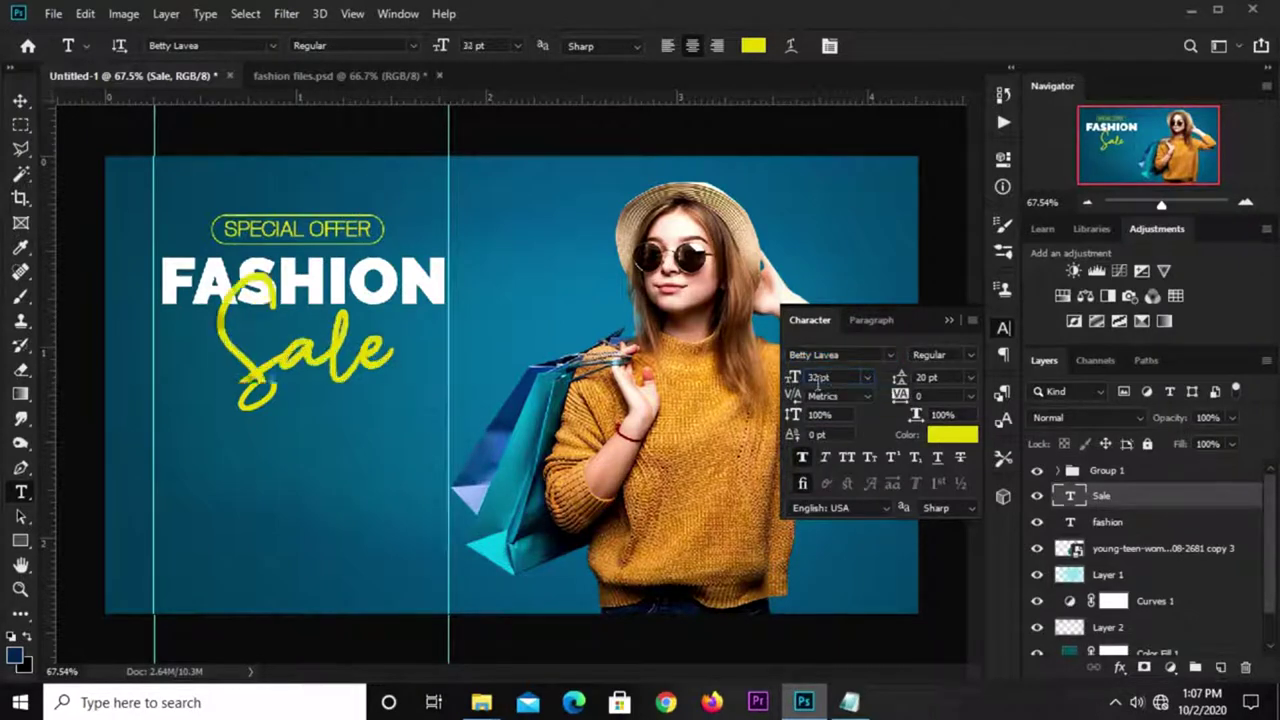
{"action": "left_click", "coordinate": [949, 320]}
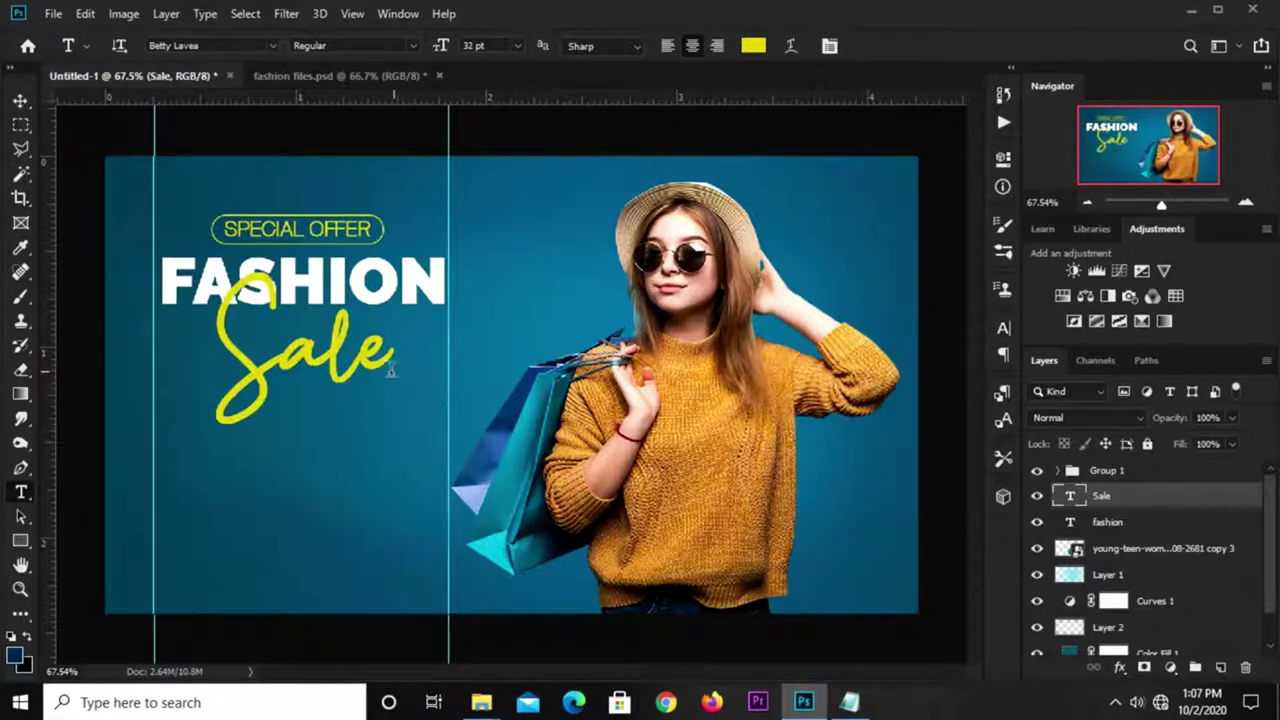
Step: Move Sale slightly left and down under FASHION using Free Transform
{"action": "key", "text": "v"}
{"action": "key", "text": "ctrl+t"}
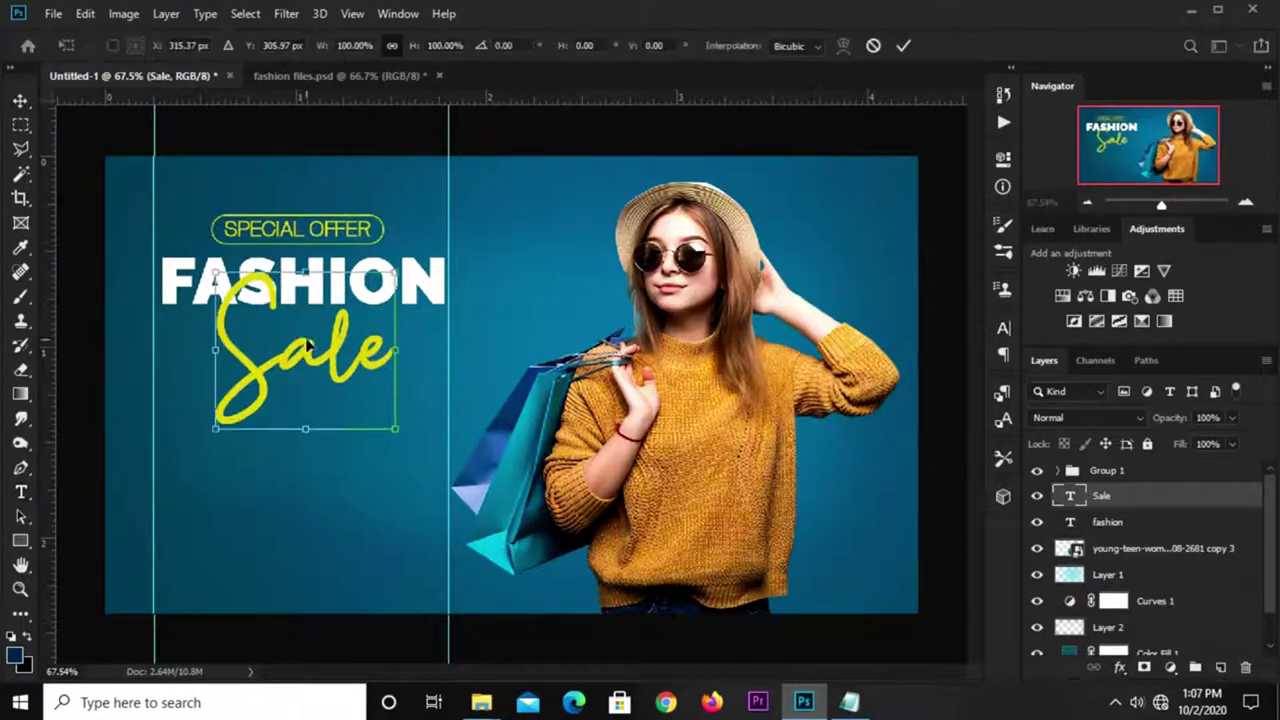
{"action": "left_click_drag", "start_coordinate": [320, 355], "coordinate": [305, 370]}
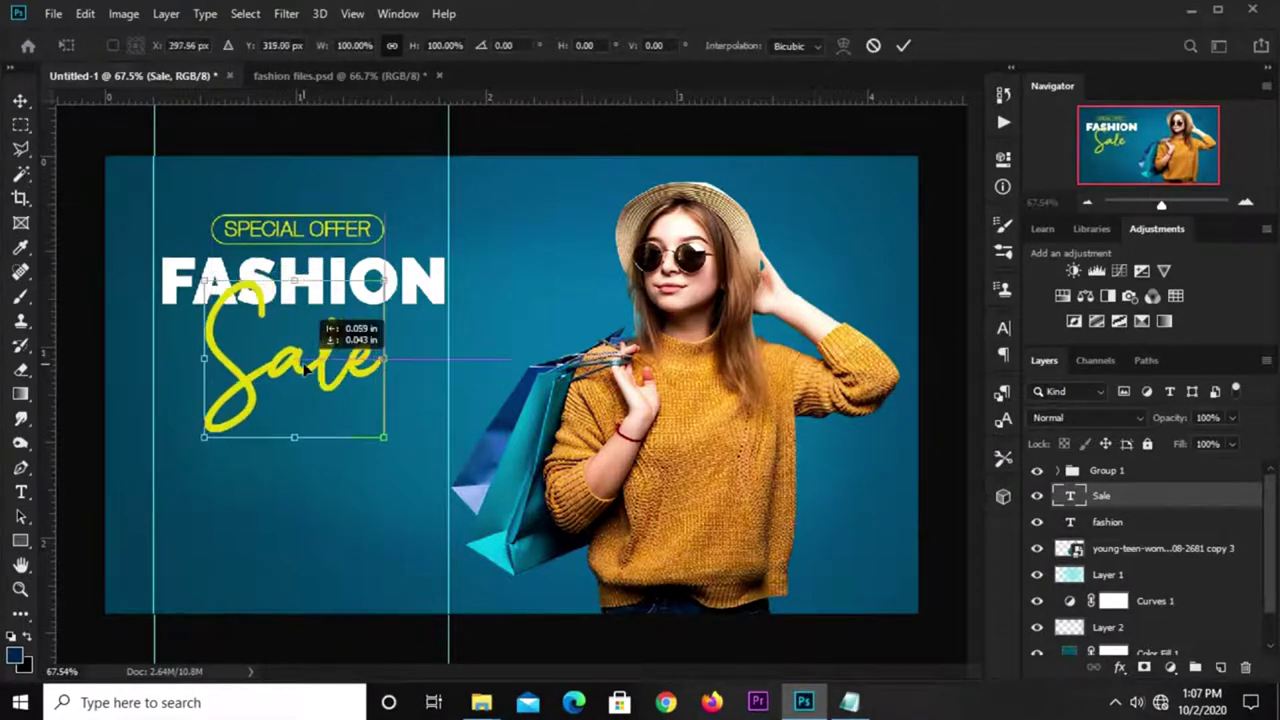
{"action": "key", "text": "Return"}
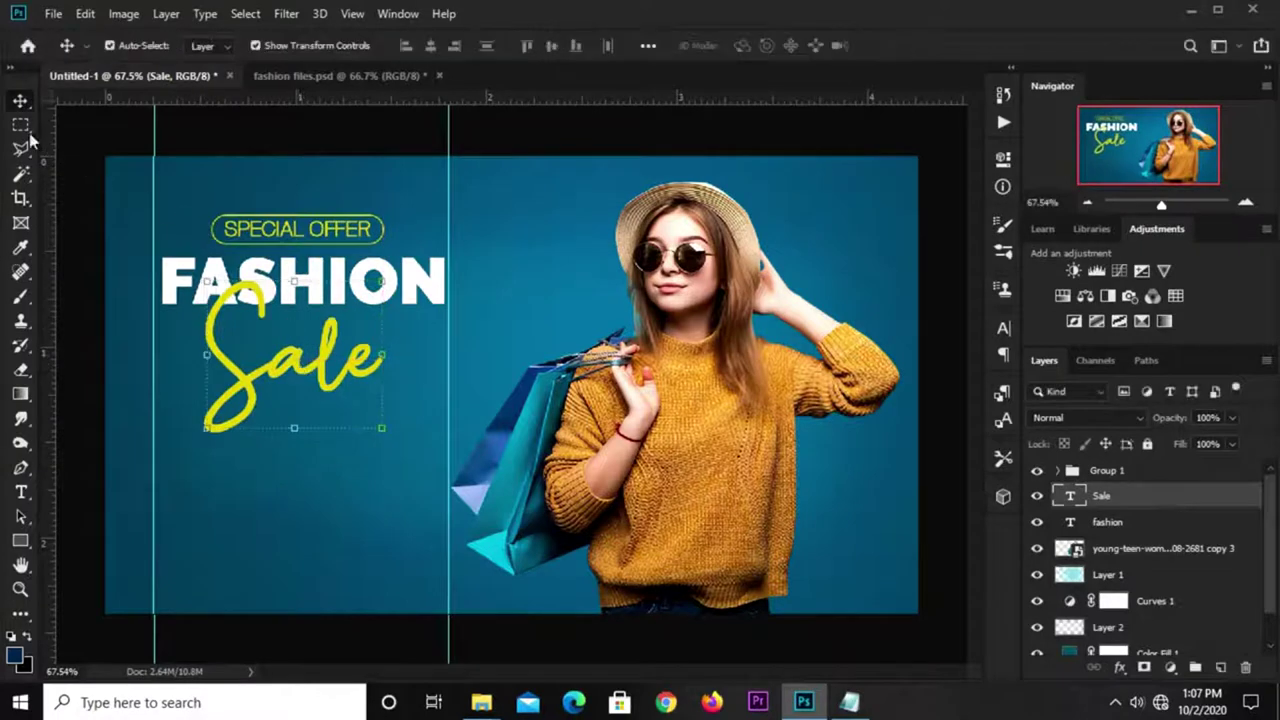
Step: Marquee the text column between the guides and centre the SPECIAL OFFER group in it
{"action": "left_click", "coordinate": [20, 126]}
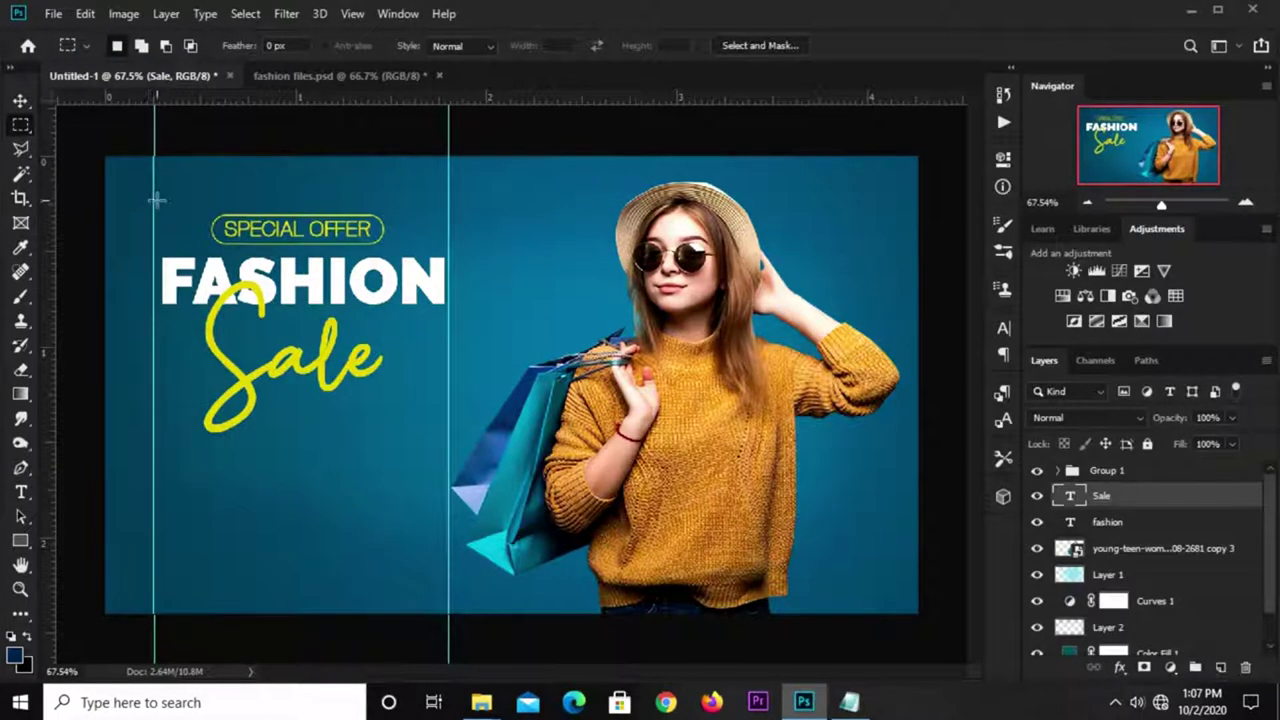
{"action": "left_click_drag", "start_coordinate": [155, 205], "coordinate": [448, 262]}
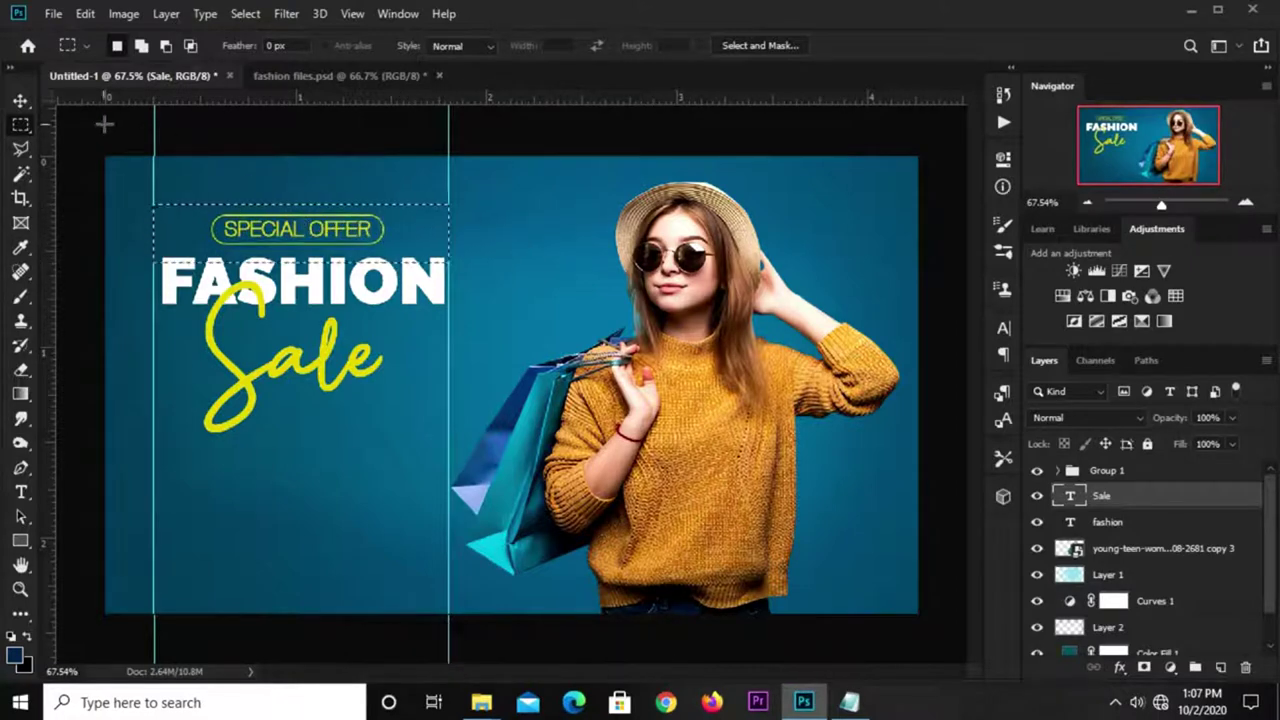
{"action": "left_click", "coordinate": [20, 101]}
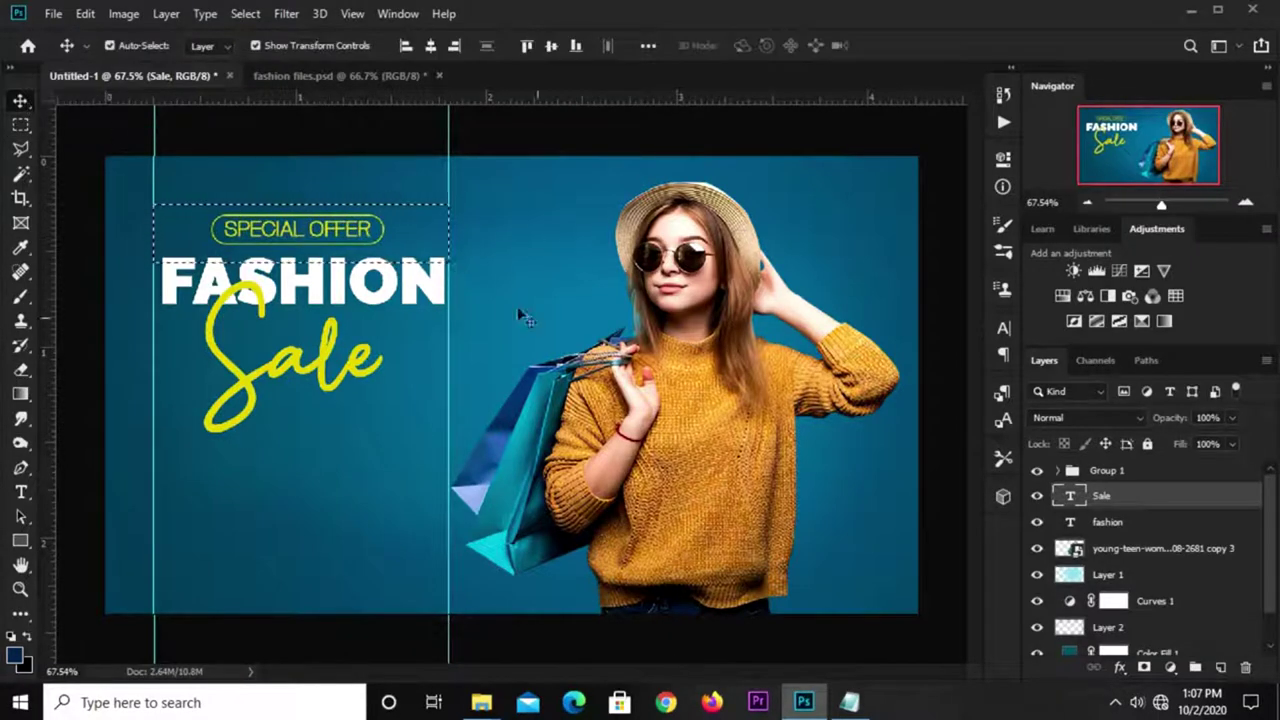
{"action": "left_click", "coordinate": [1104, 470]}
{"action": "key", "text": "Right"}
{"action": "key", "text": "Right"}
{"action": "key", "text": "Right"}
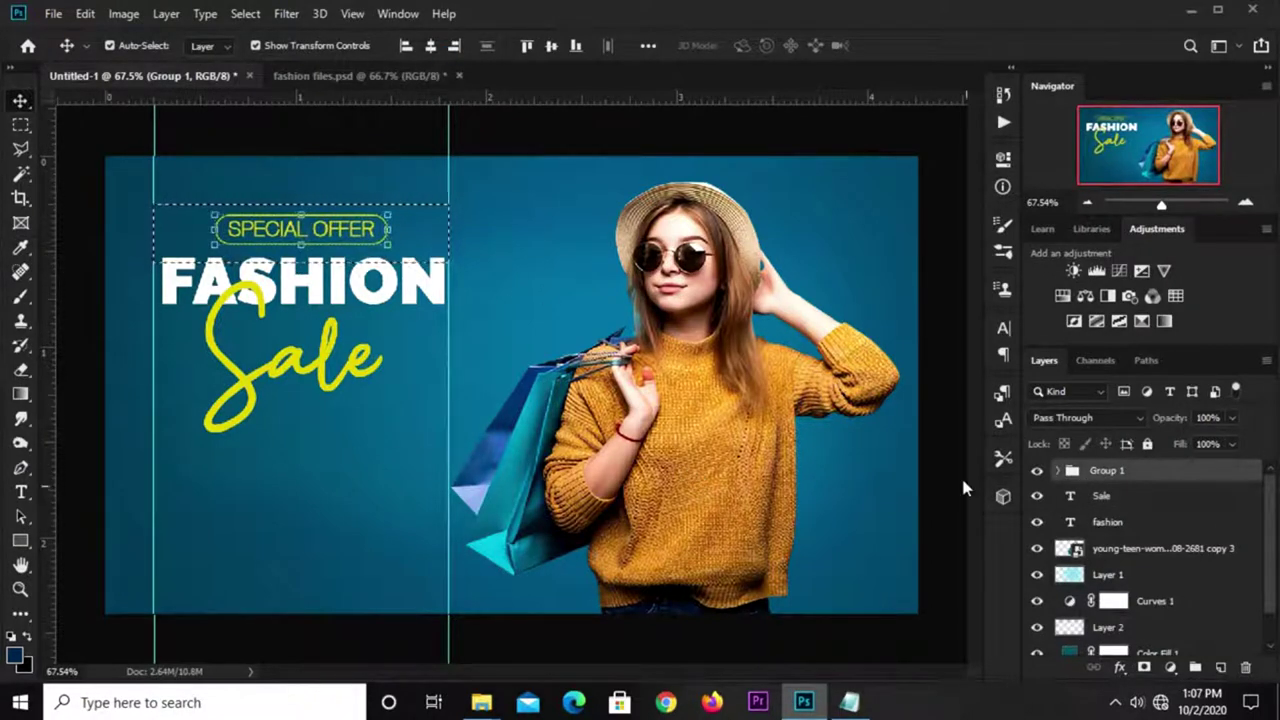
Step: Centre FASHION and Sale horizontally within the selection, then clear the selection
{"action": "left_click", "coordinate": [1100, 528]}
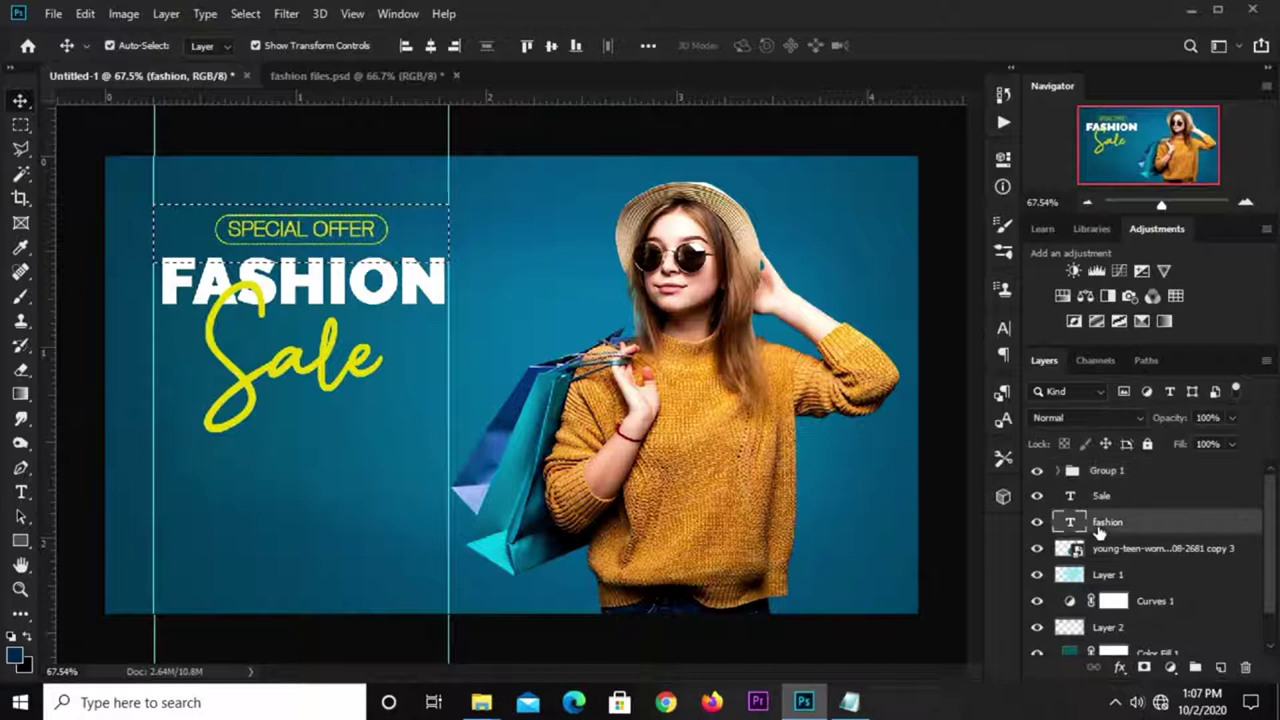
{"action": "left_click", "coordinate": [432, 46]}
{"action": "left_click", "coordinate": [326, 368]}
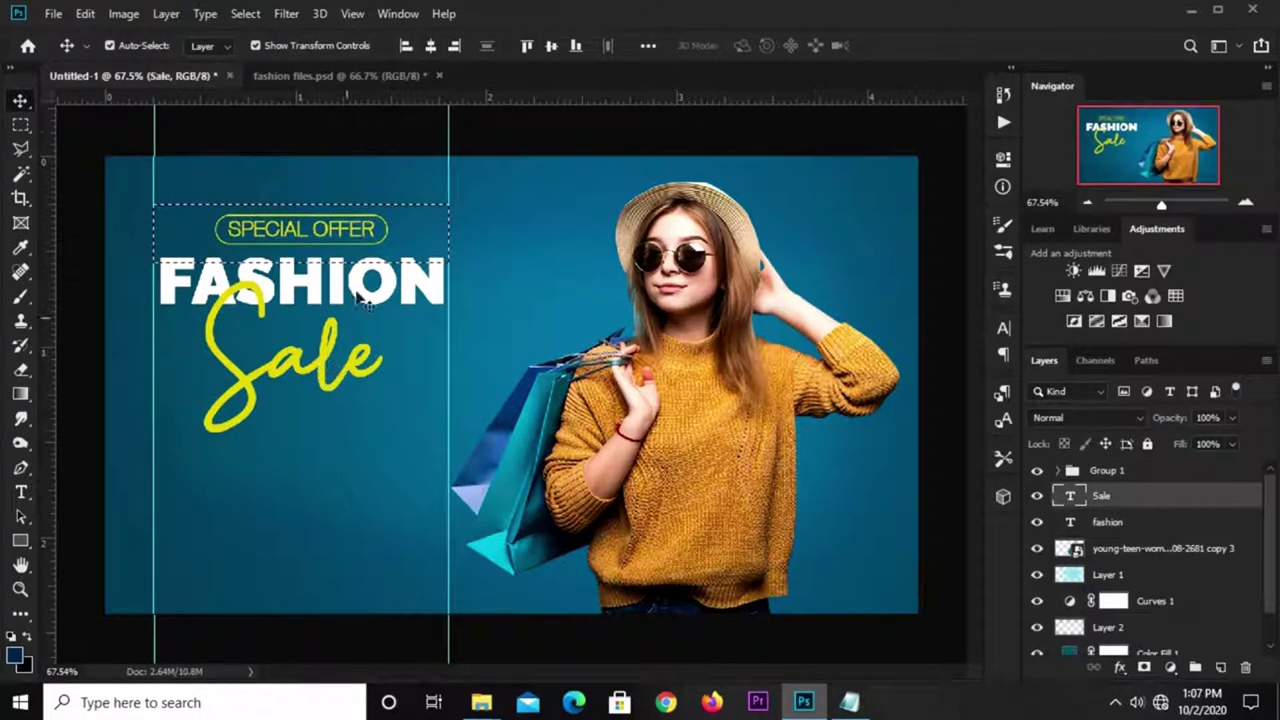
{"action": "left_click", "coordinate": [432, 46]}
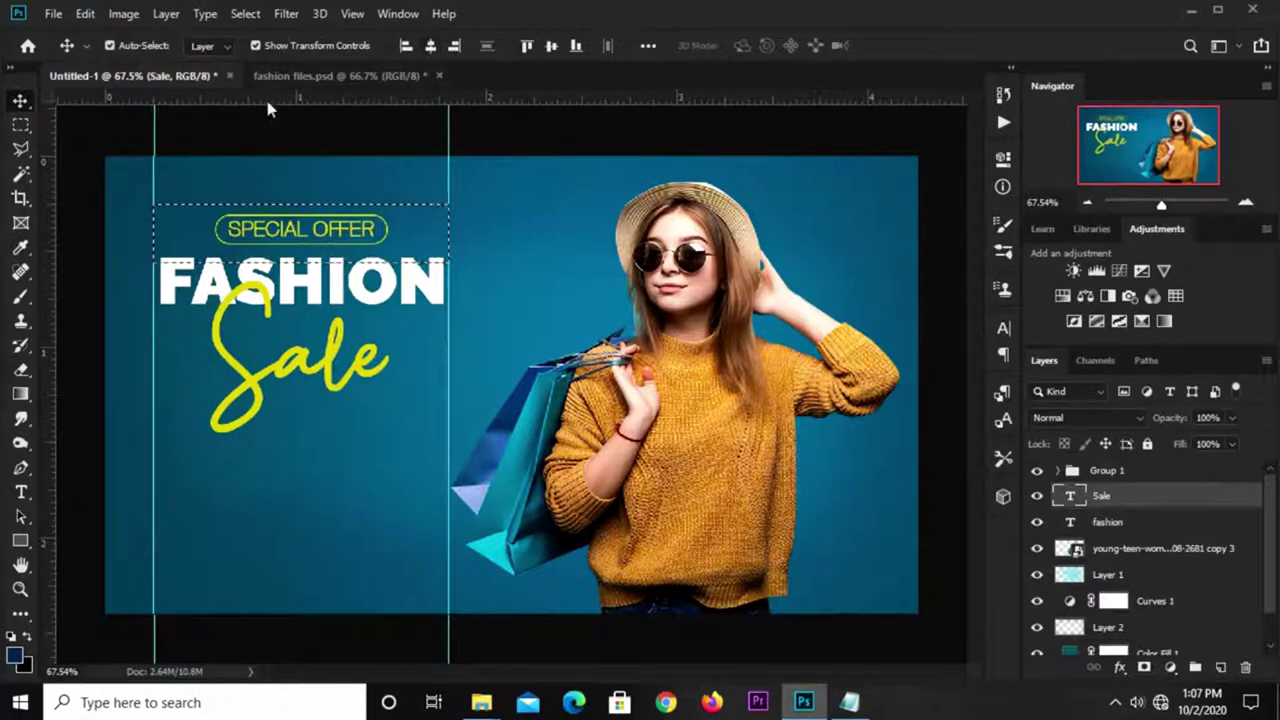
{"action": "key", "text": "ctrl+d"}
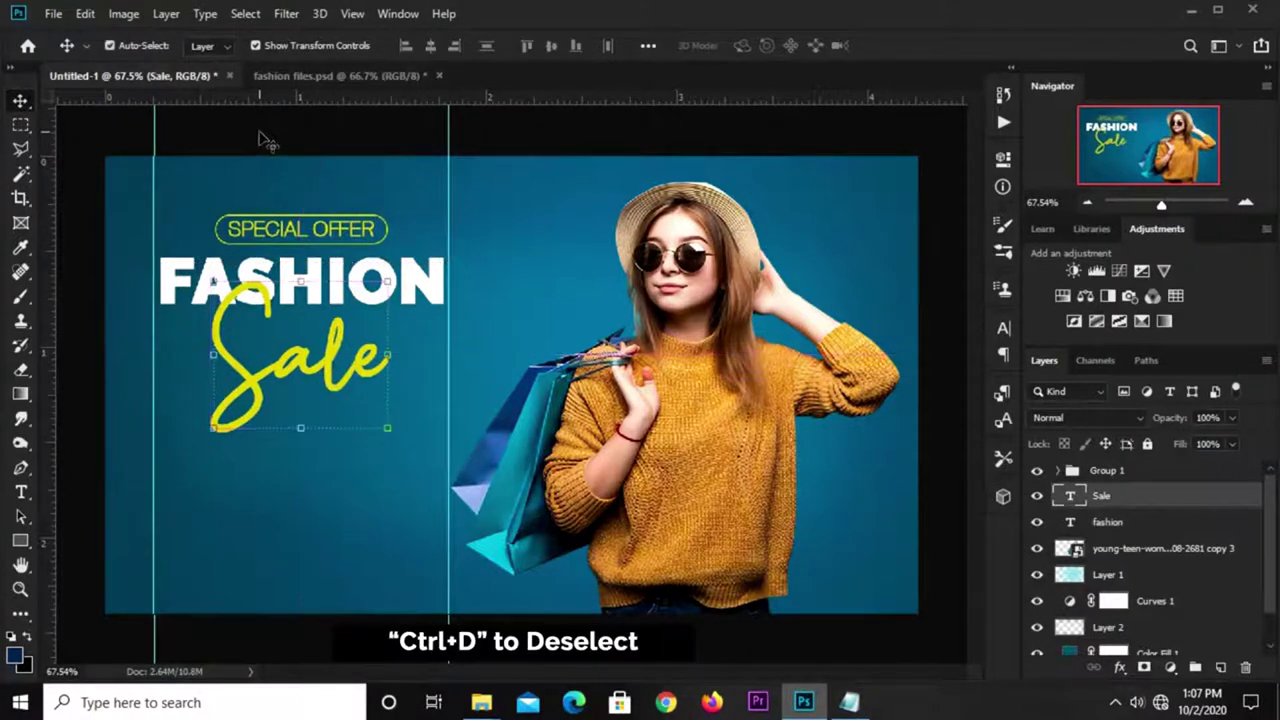
{"action": "left_click", "coordinate": [296, 124]}
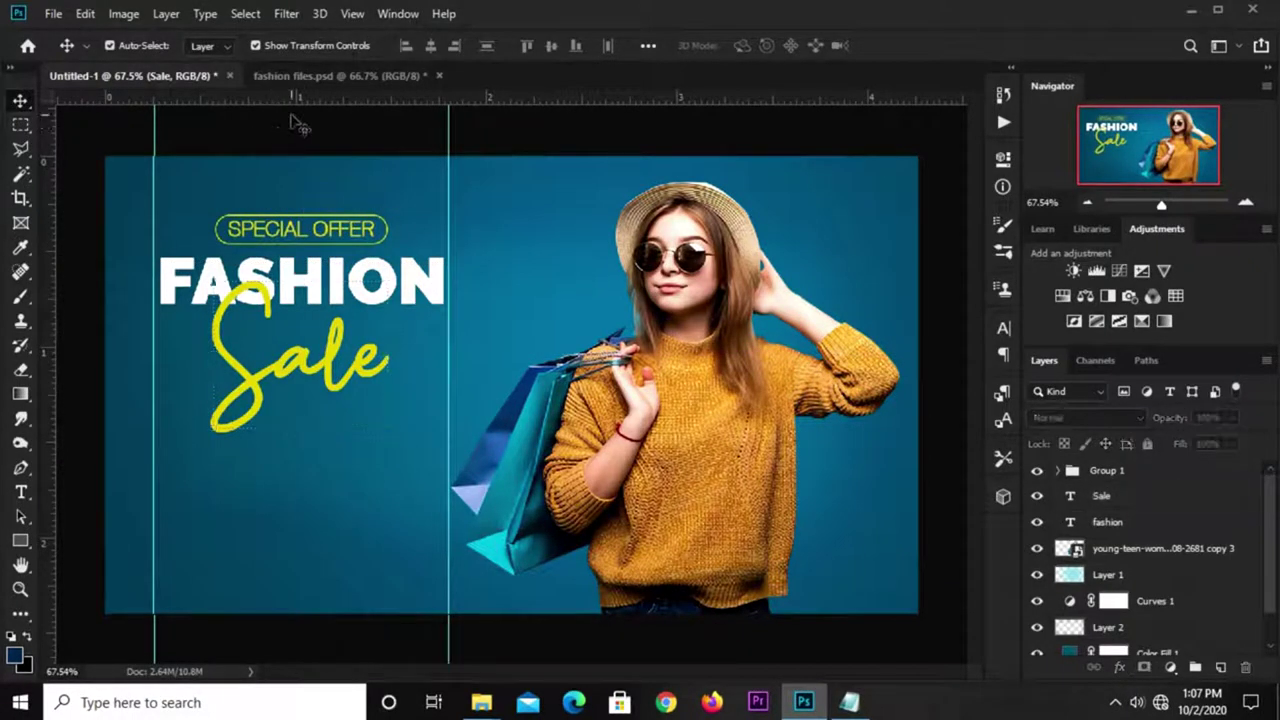
{"action": "left_click", "coordinate": [286, 374]}
{"action": "left_click", "coordinate": [20, 492]}
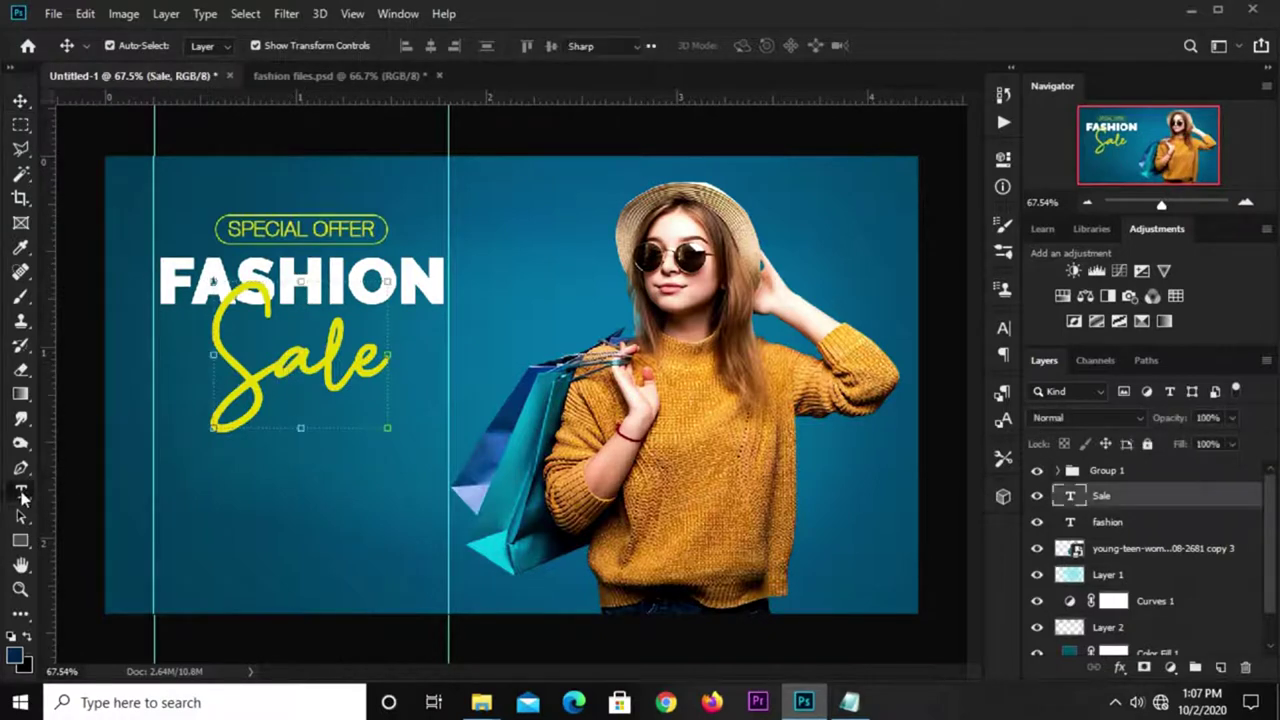
Step: Give the letters 'ale' in Sale a 5 pt baseline shift
{"action": "left_click_drag", "start_coordinate": [268, 352], "coordinate": [388, 356]}
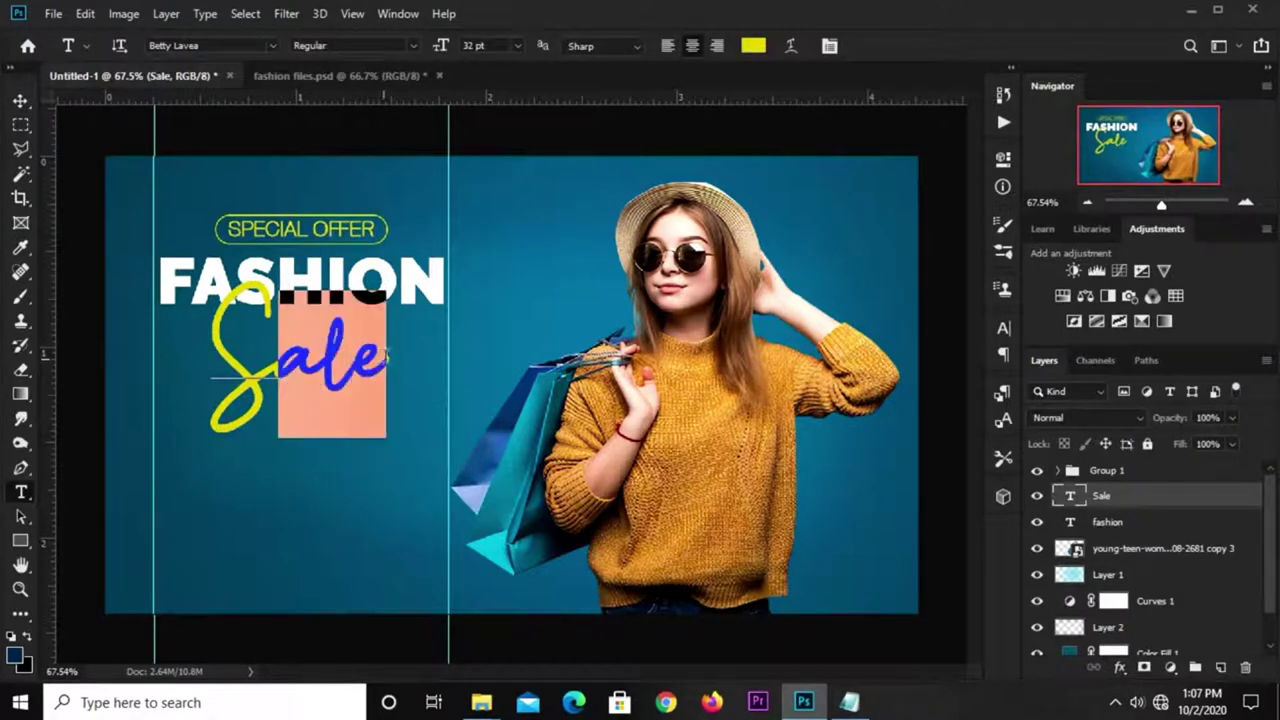
{"action": "left_click", "coordinate": [1002, 330]}
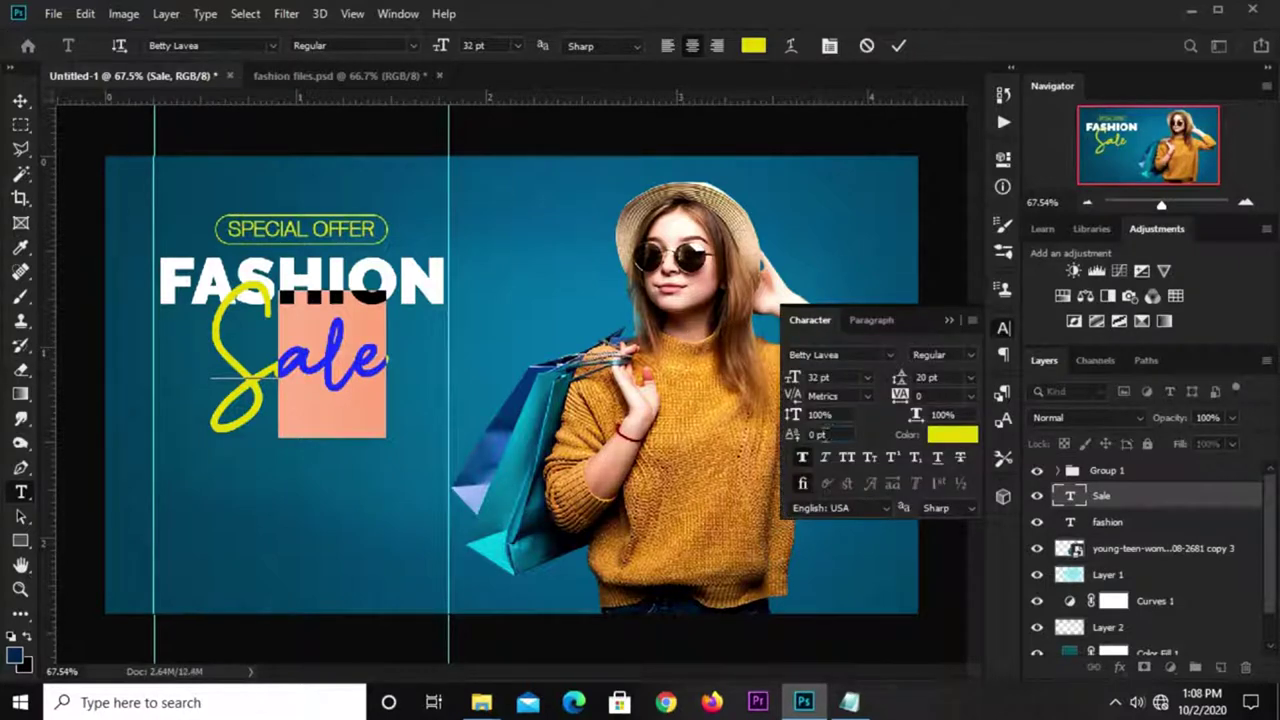
{"action": "type", "text": "5"}
{"action": "key", "text": "Return"}
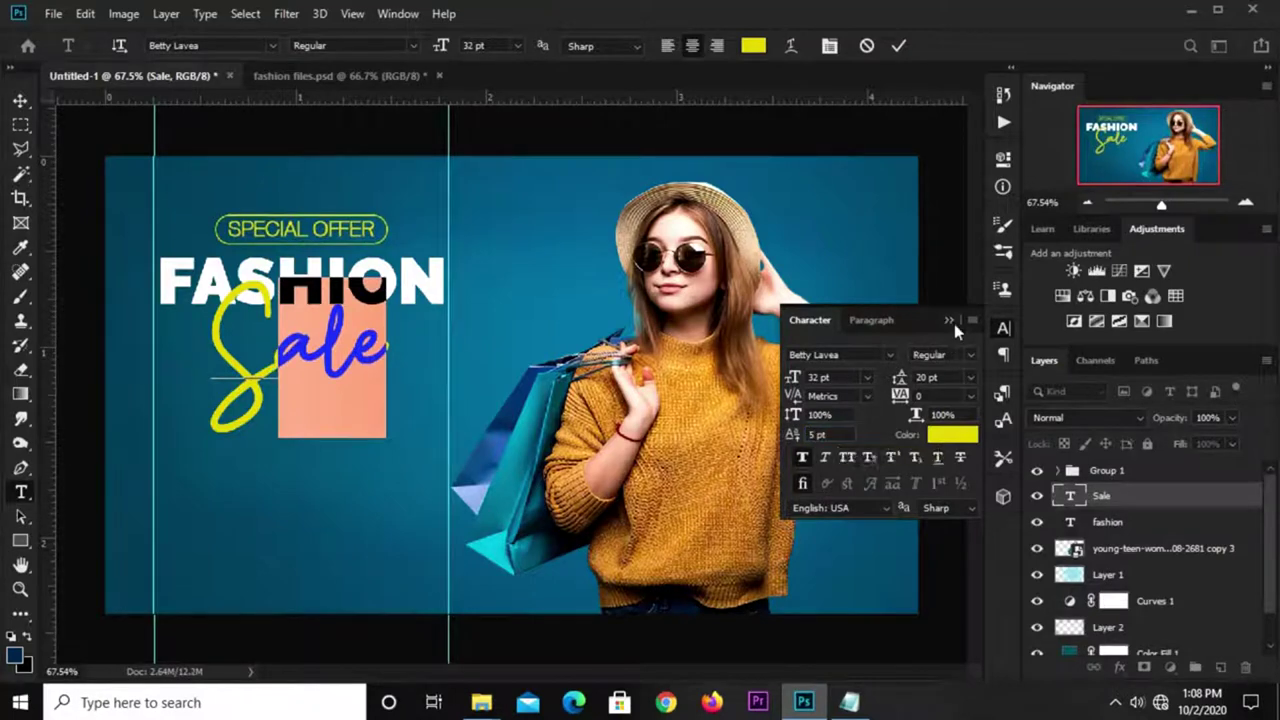
{"action": "left_click", "coordinate": [948, 320]}
{"action": "left_click", "coordinate": [900, 46]}
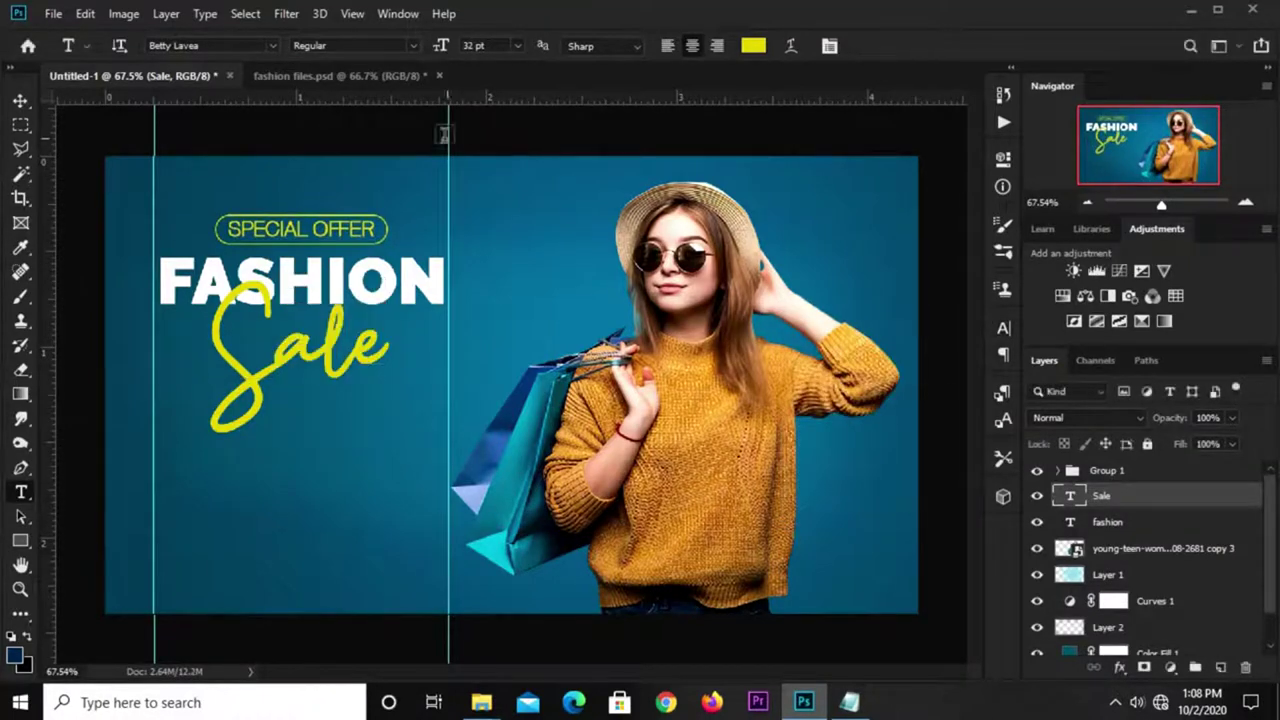
{"action": "key", "text": "v"}
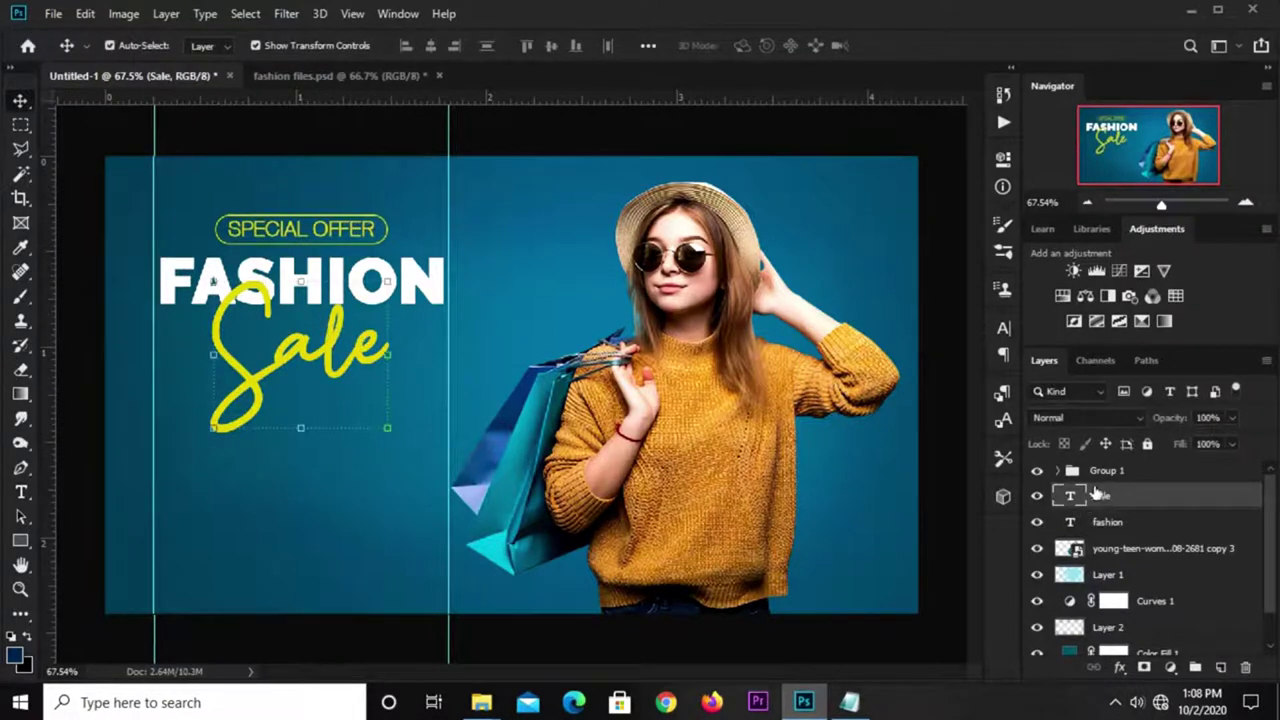
{"action": "left_click", "coordinate": [1120, 666]}
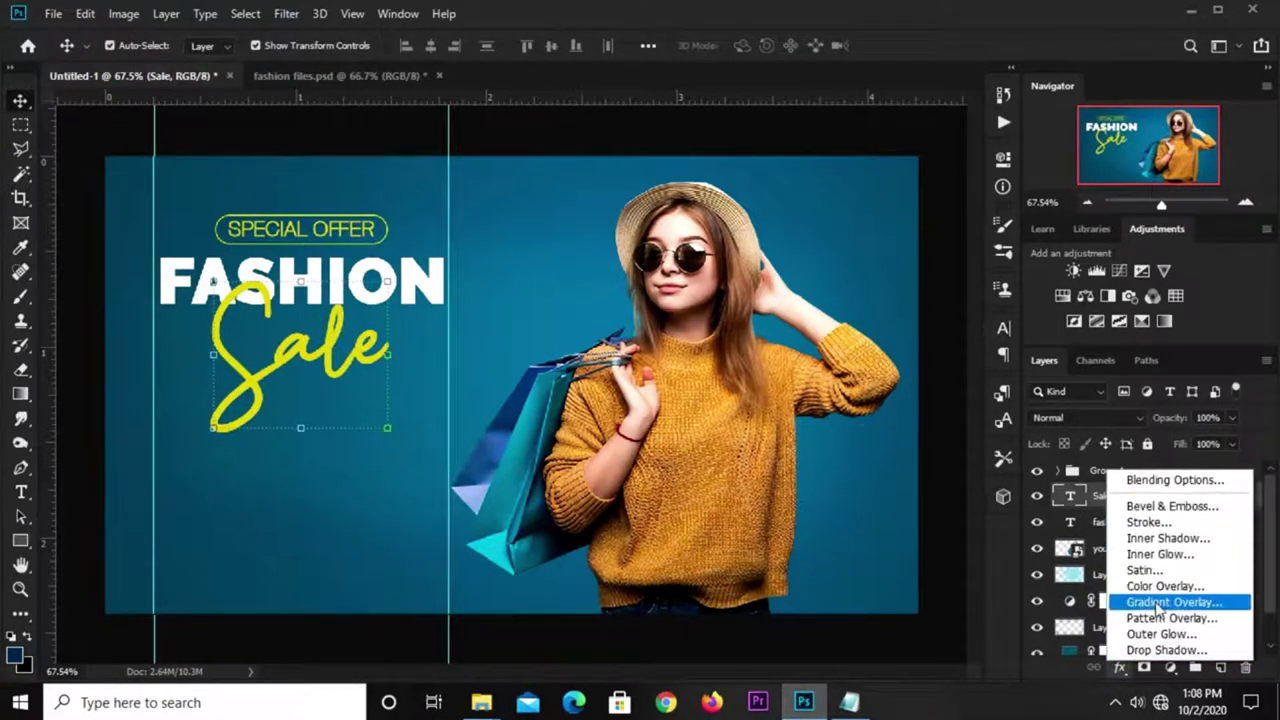
Step: Add a hard-edged black drop shadow to Sale: 8 px distance, 38% spread, size 0
{"action": "left_click", "coordinate": [1165, 650]}
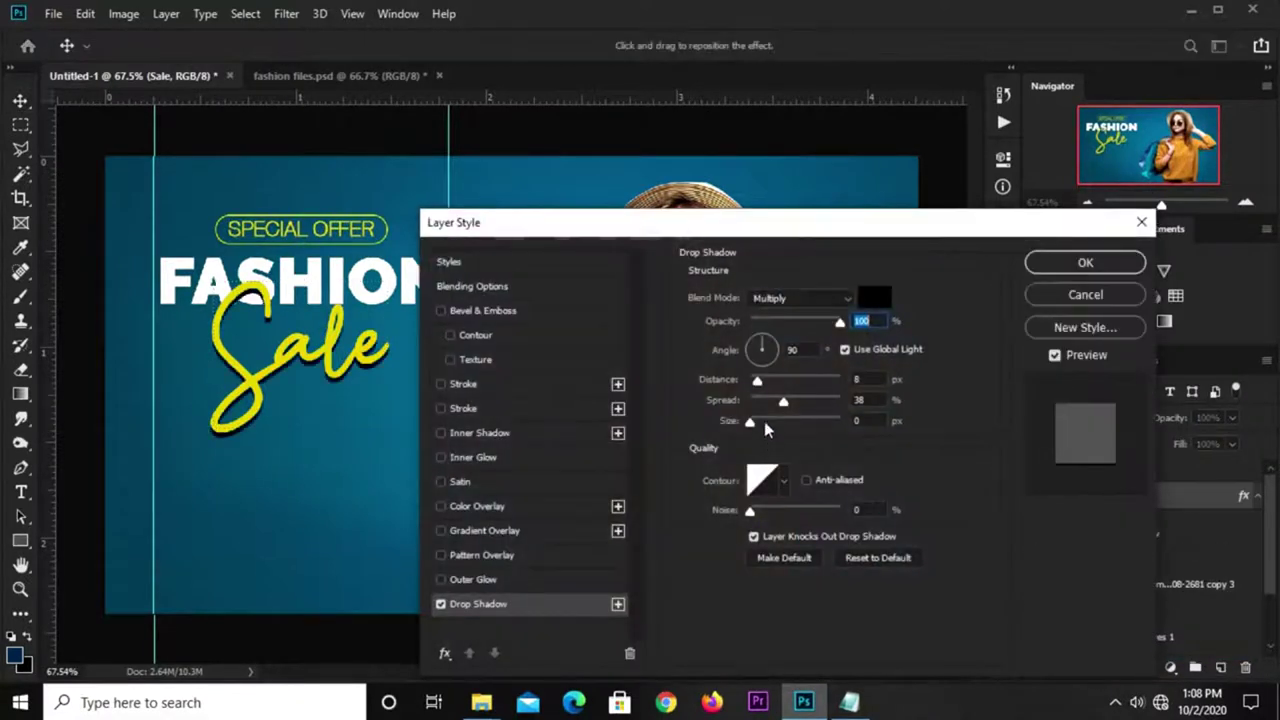
{"action": "left_click", "coordinate": [800, 349]}
{"action": "left_click", "coordinate": [871, 381]}
{"action": "left_click", "coordinate": [852, 400]}
{"action": "left_click", "coordinate": [866, 420]}
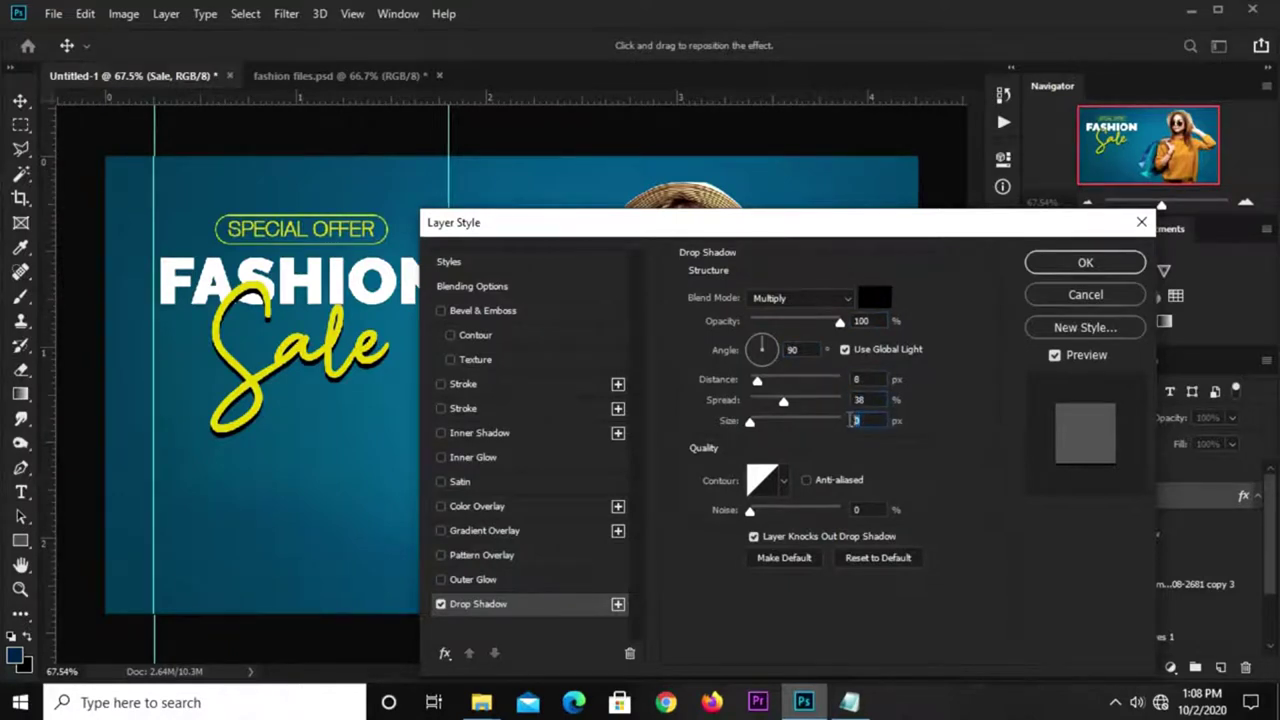
{"action": "left_click", "coordinate": [866, 321]}
{"action": "left_click", "coordinate": [1056, 266]}
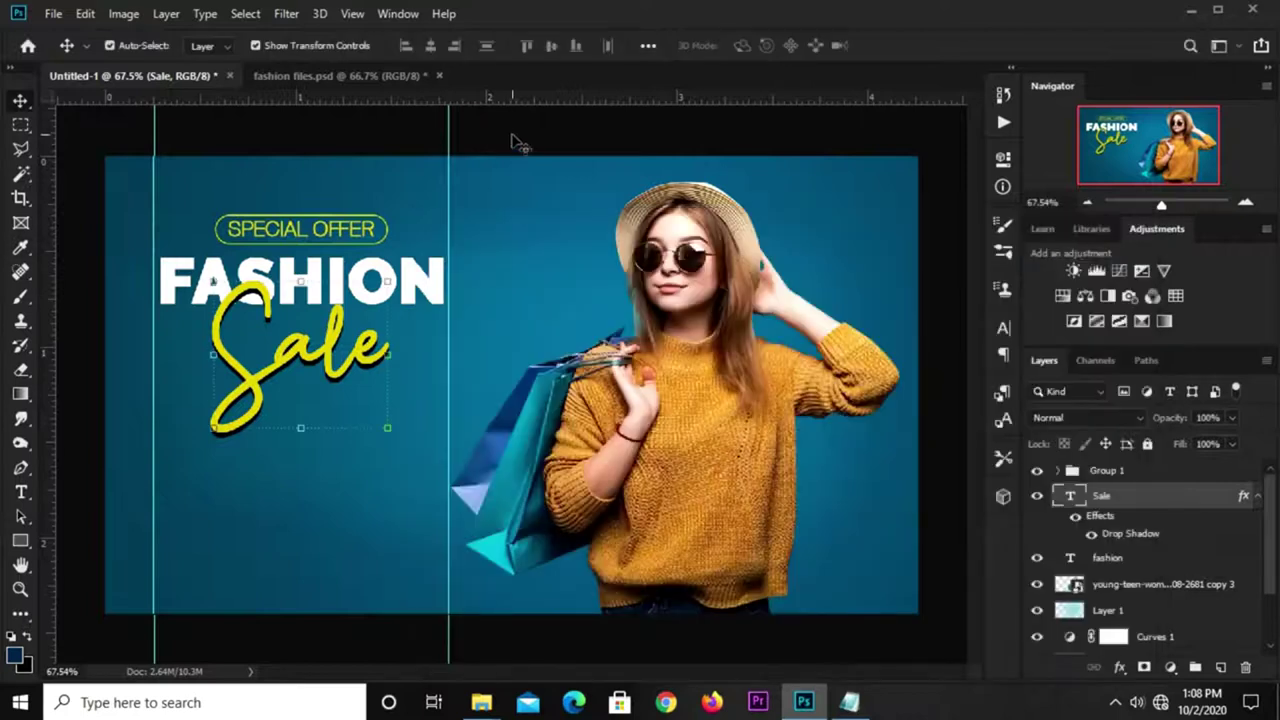
{"action": "left_click", "coordinate": [513, 139]}
Step: Scale the SPECIAL OFFER group down to about 80%
{"action": "left_click", "coordinate": [1095, 470]}
{"action": "key", "text": "ctrl+t"}
{"action": "left_click_drag", "start_coordinate": [390, 213], "coordinate": [354, 215]}
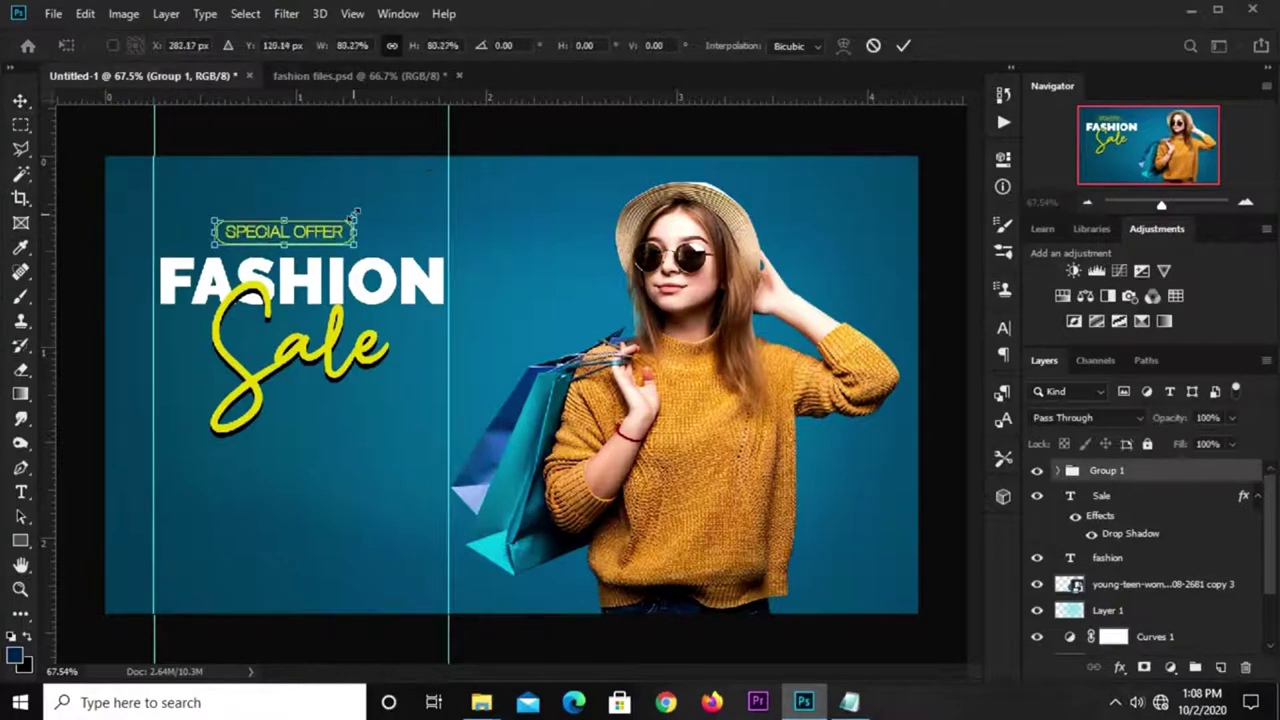
Step: Commit the tag resize and marquee-select the strip between the guides above FASHION
{"action": "key", "text": "Return"}
{"action": "left_click", "coordinate": [245, 14]}
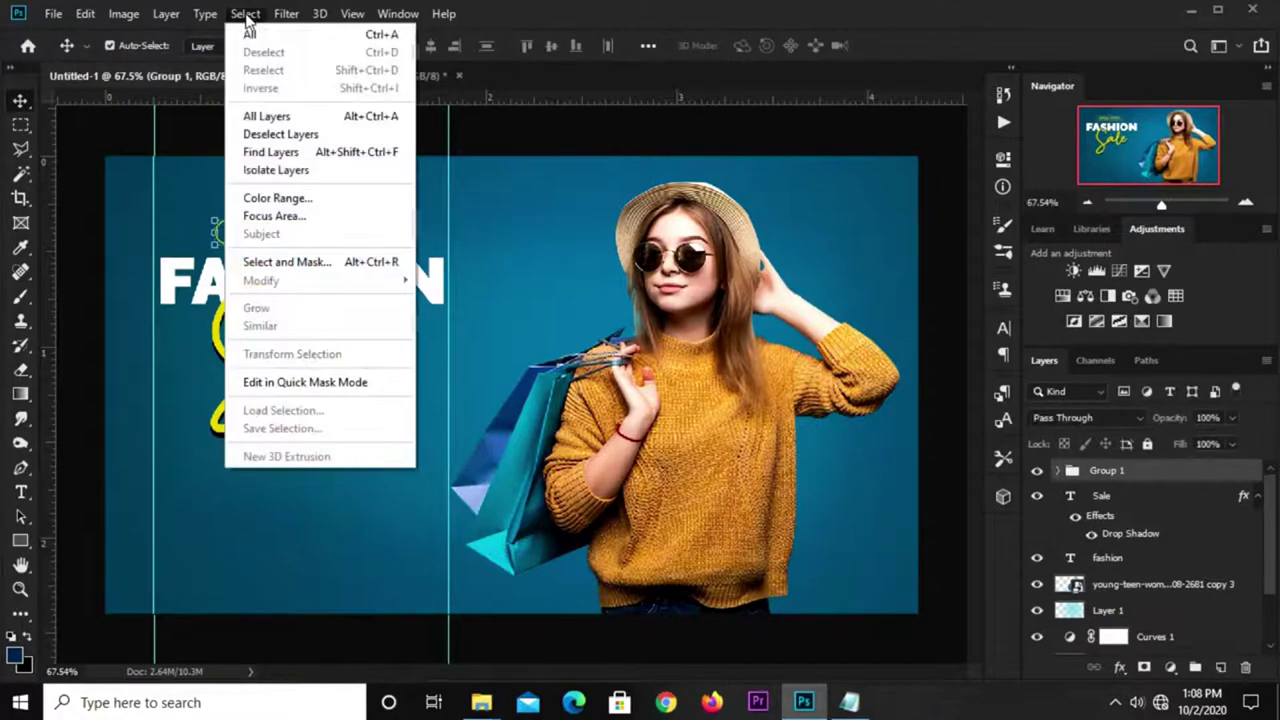
{"action": "left_click", "coordinate": [196, 127]}
{"action": "left_click", "coordinate": [20, 124]}
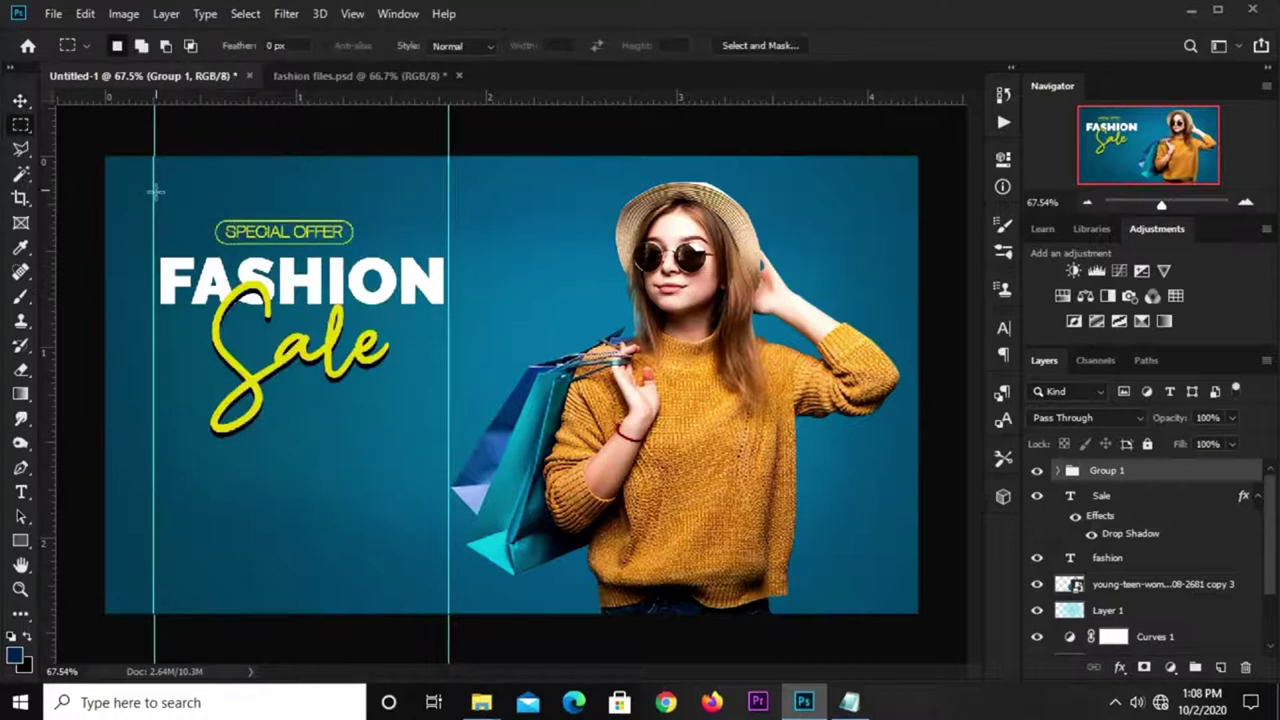
{"action": "left_click_drag", "start_coordinate": [150, 182], "coordinate": [448, 255]}
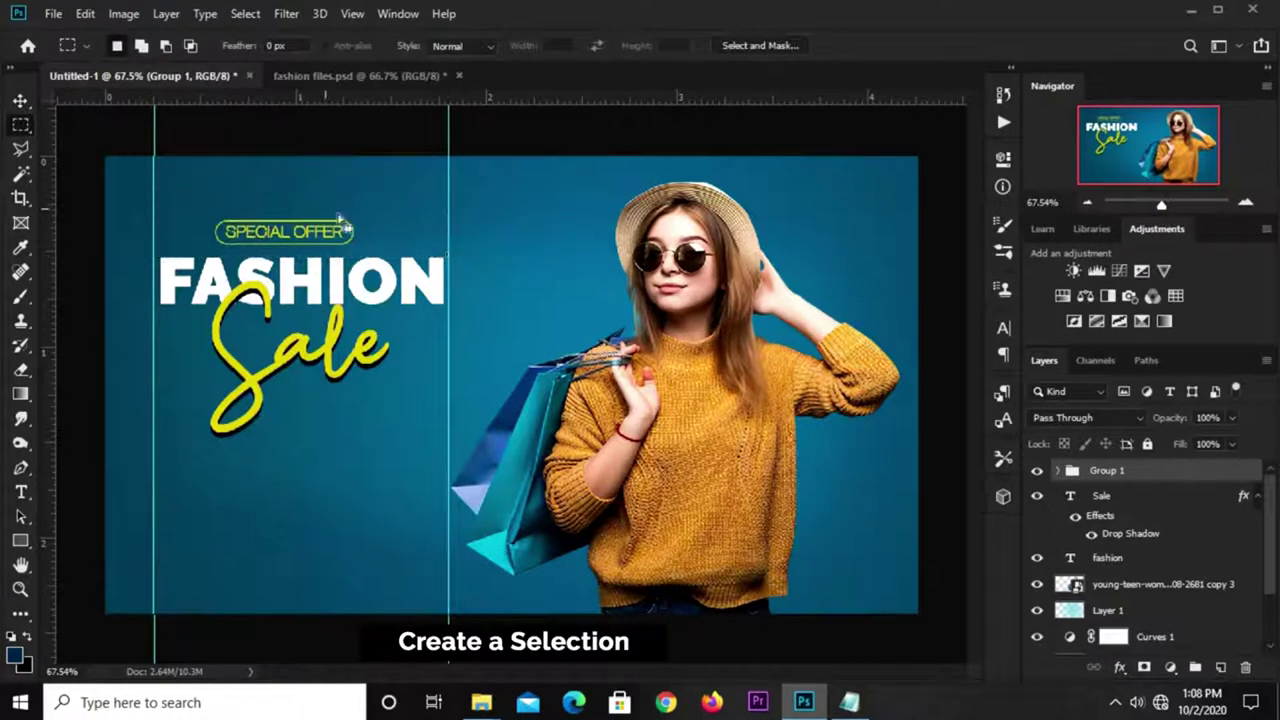
Step: Centre the SPECIAL OFFER group horizontally in the selection, then clear the selection
{"action": "left_click", "coordinate": [20, 100]}
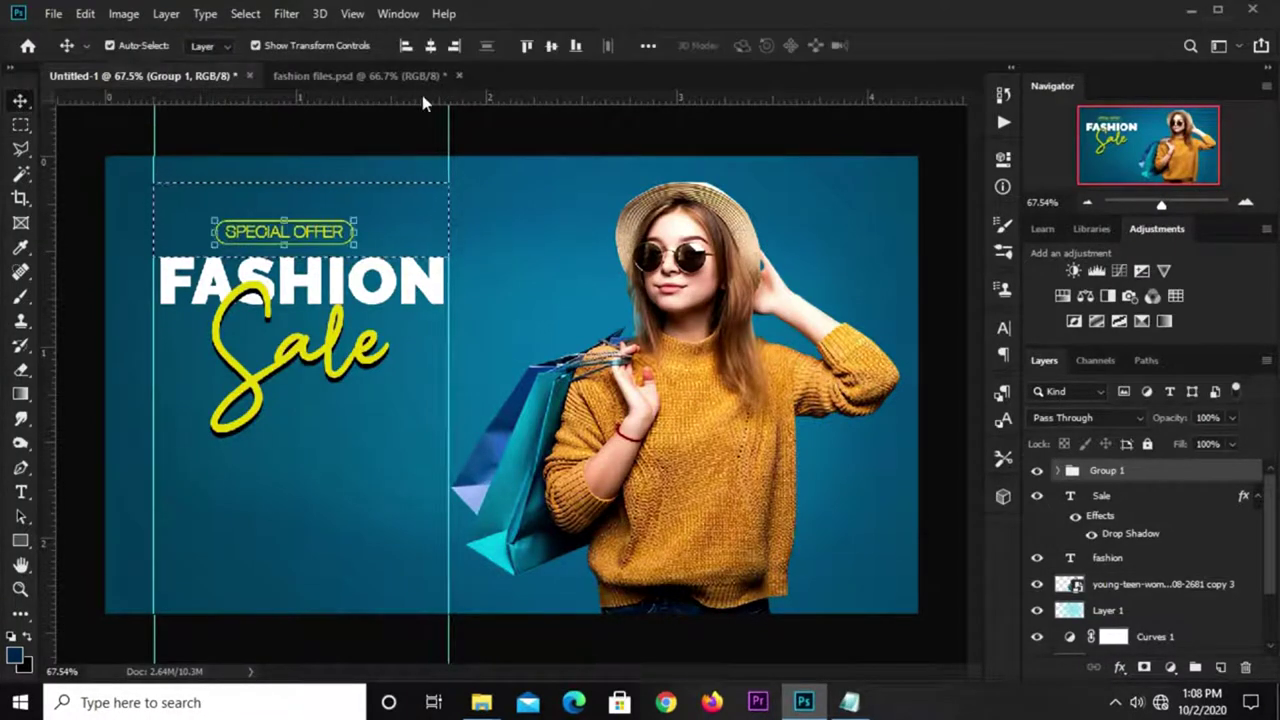
{"action": "left_click", "coordinate": [430, 46]}
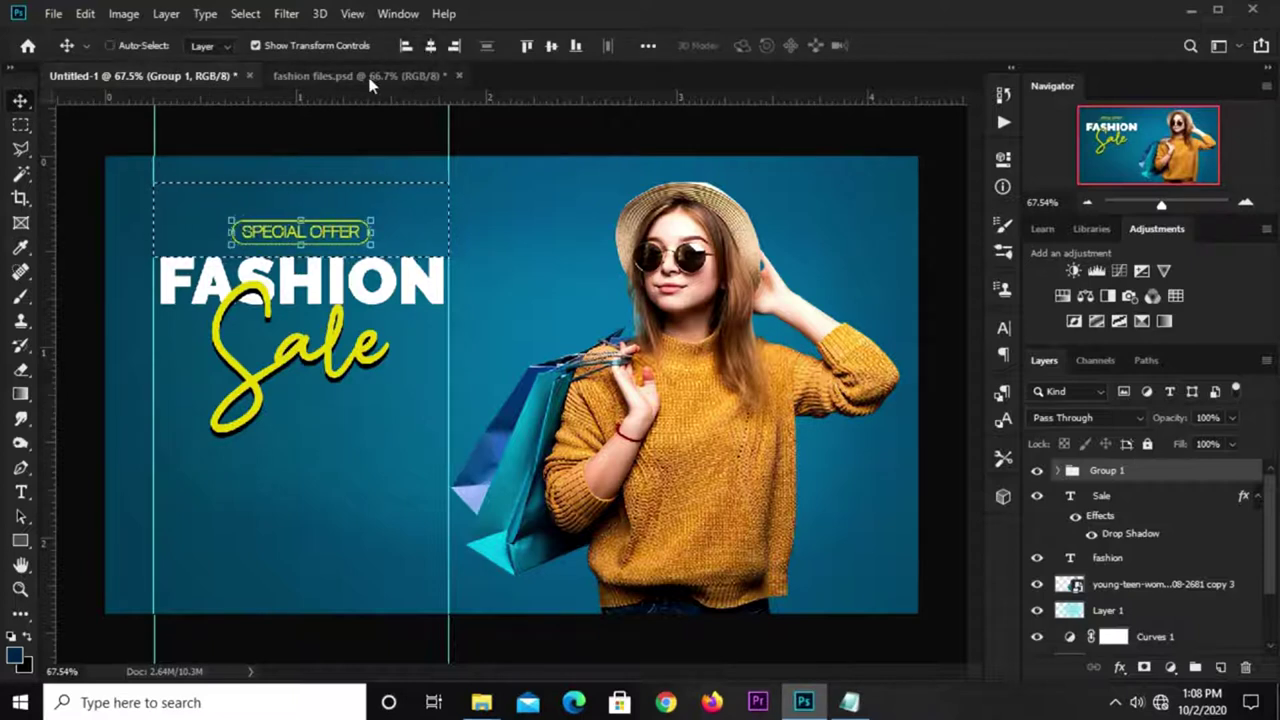
{"action": "key", "text": "ctrl+d"}
{"action": "left_click", "coordinate": [340, 138]}
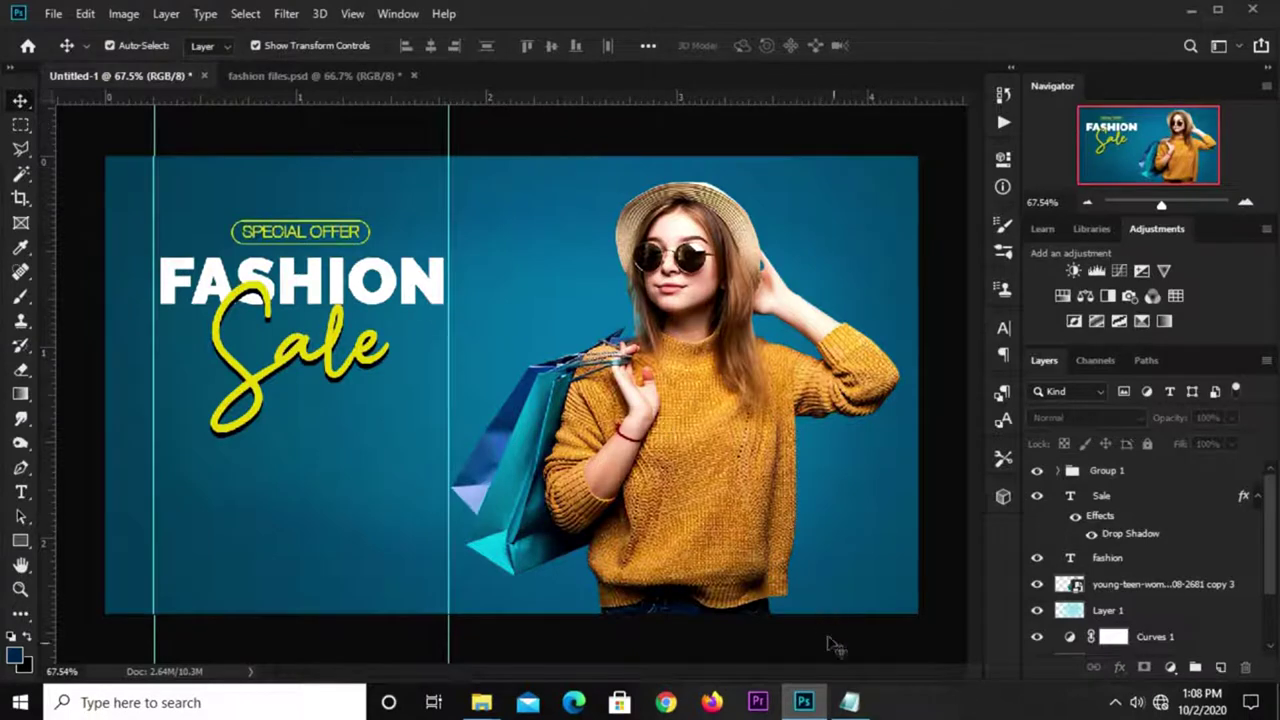
{"action": "left_click", "coordinate": [849, 702]}
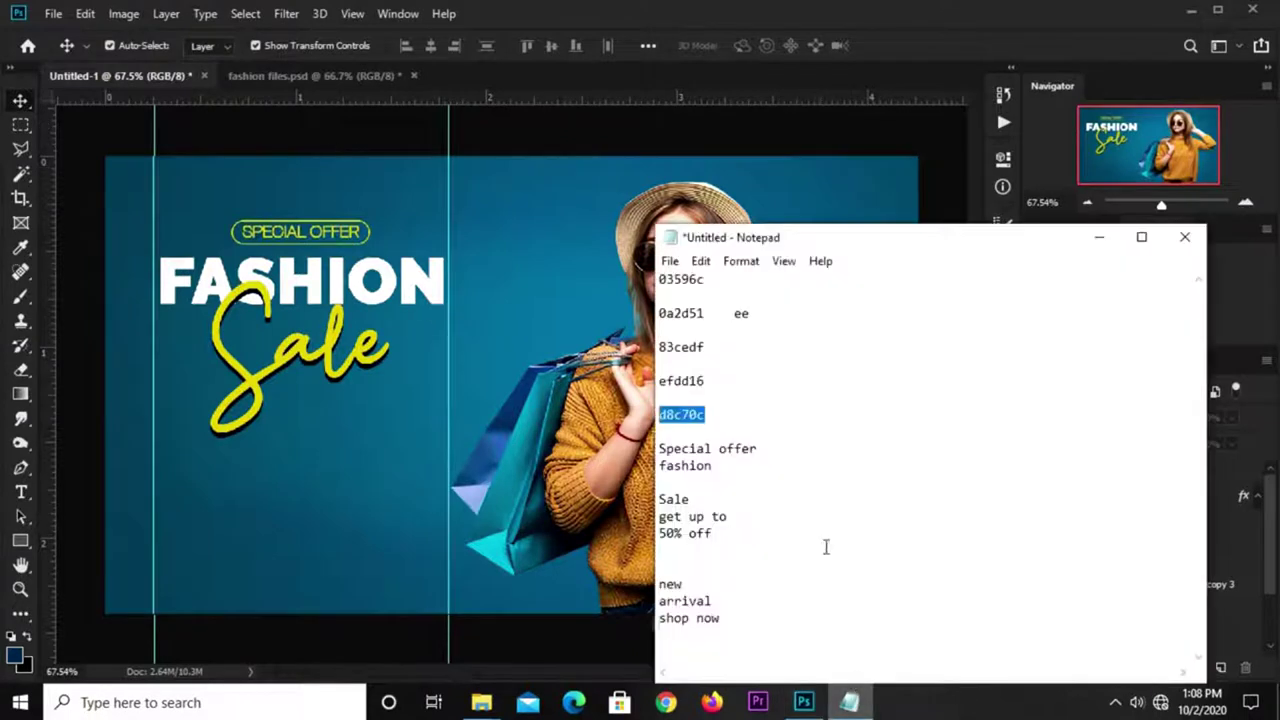
Step: Copy 'get up to' from Notepad and duplicate the FASHION text below Sale
{"action": "left_click_drag", "start_coordinate": [735, 516], "coordinate": [658, 516]}
{"action": "right_click", "coordinate": [697, 518]}
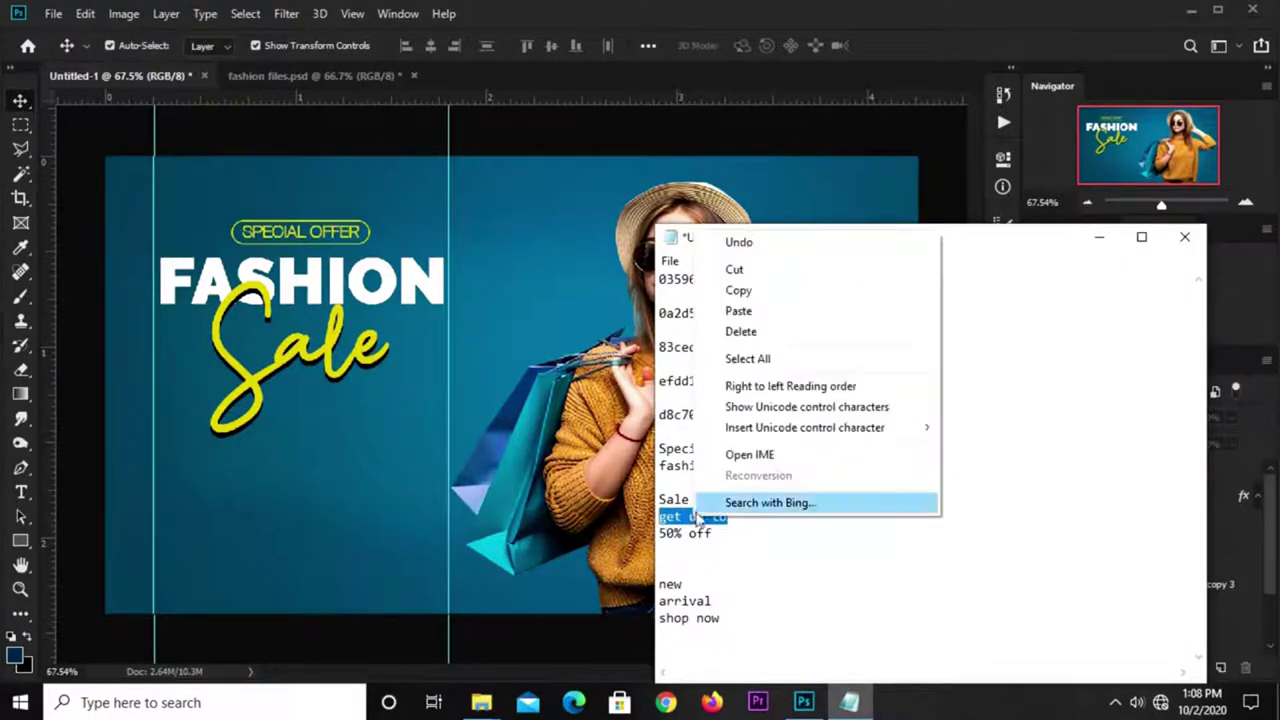
{"action": "left_click", "coordinate": [738, 290]}
{"action": "left_click", "coordinate": [528, 132]}
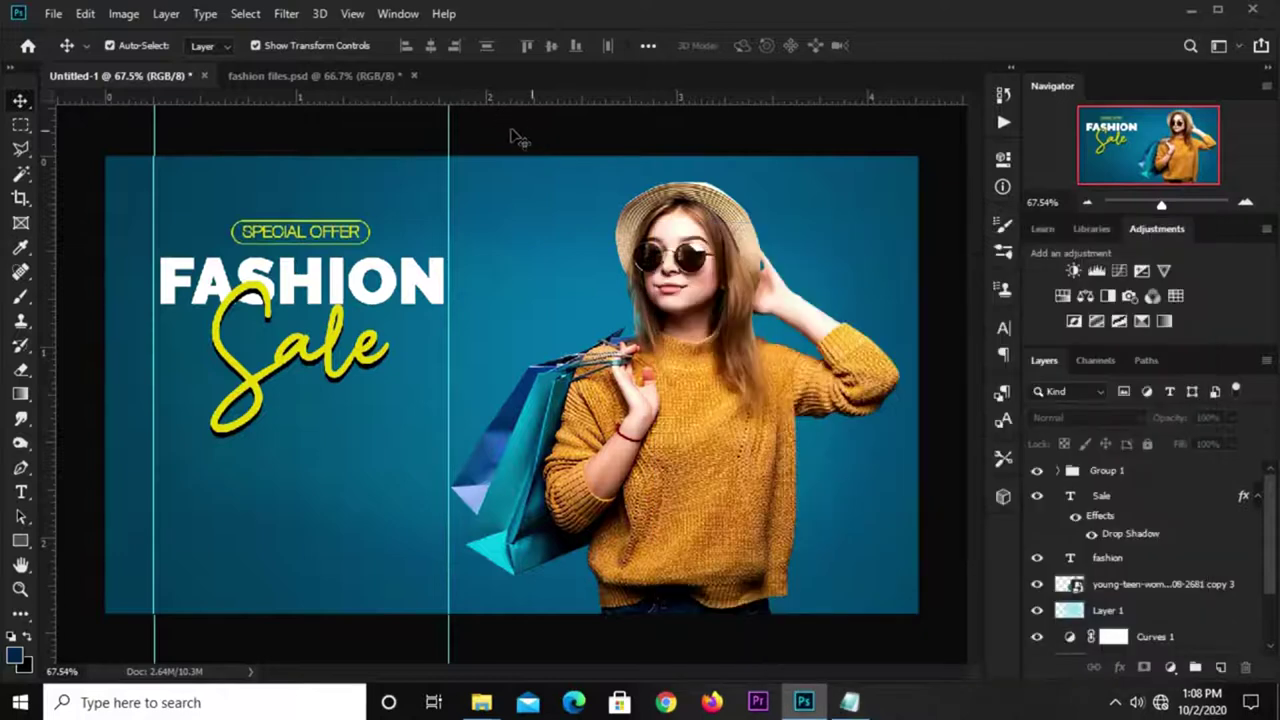
{"action": "left_click", "coordinate": [330, 283]}
{"action": "left_click_drag", "start_coordinate": [318, 275], "coordinate": [403, 447]}
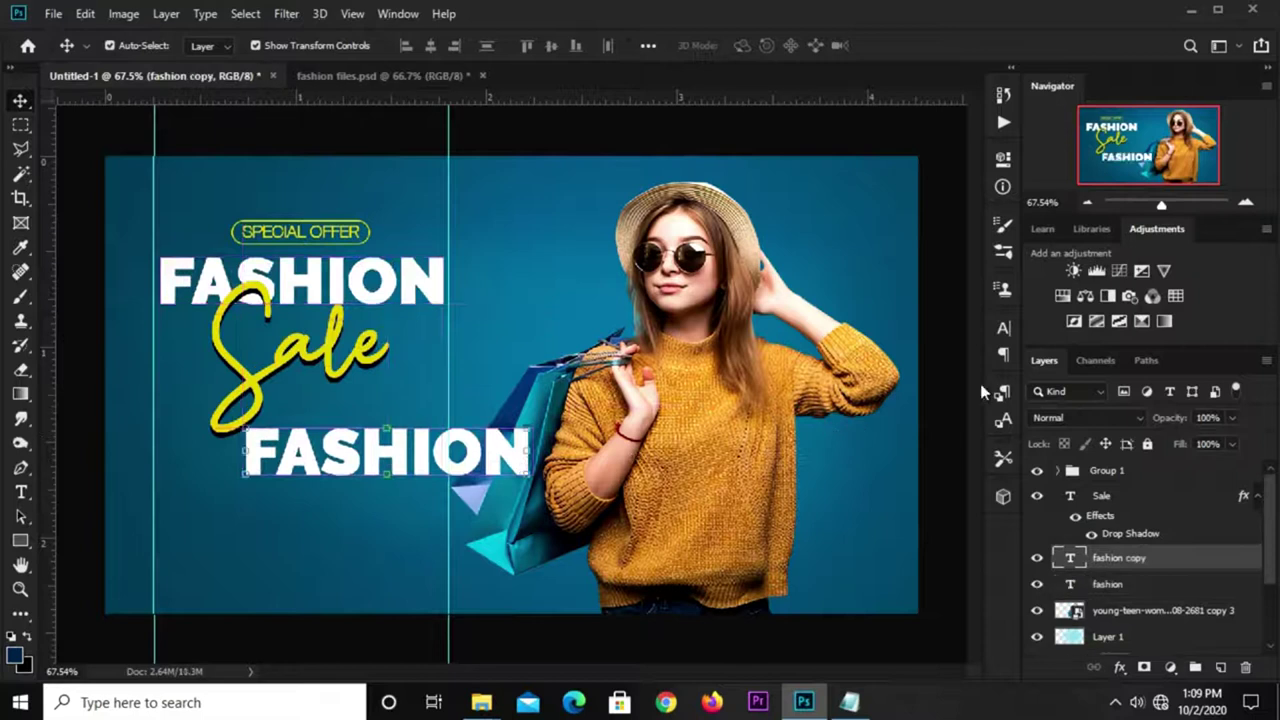
Step: Set the duplicated text's font to Aliquam at 9 pt
{"action": "left_click", "coordinate": [1010, 327]}
{"action": "left_click", "coordinate": [890, 354]}
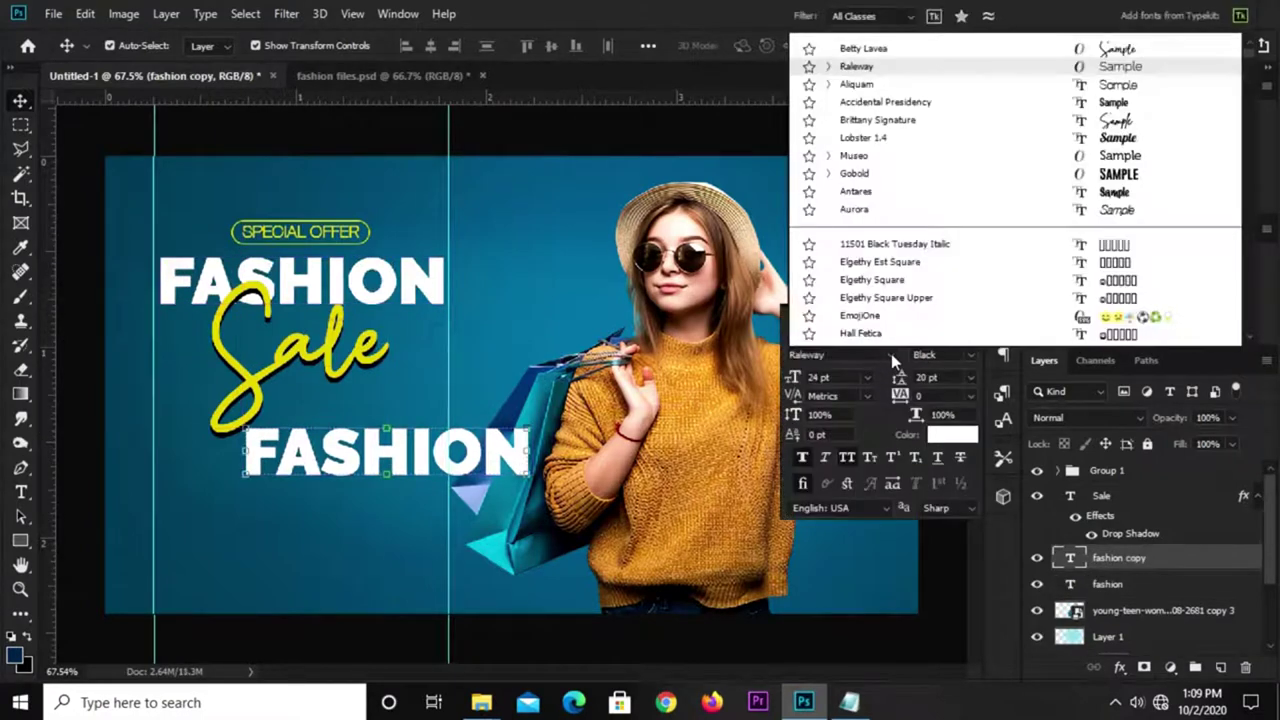
{"action": "type", "text": "E"}
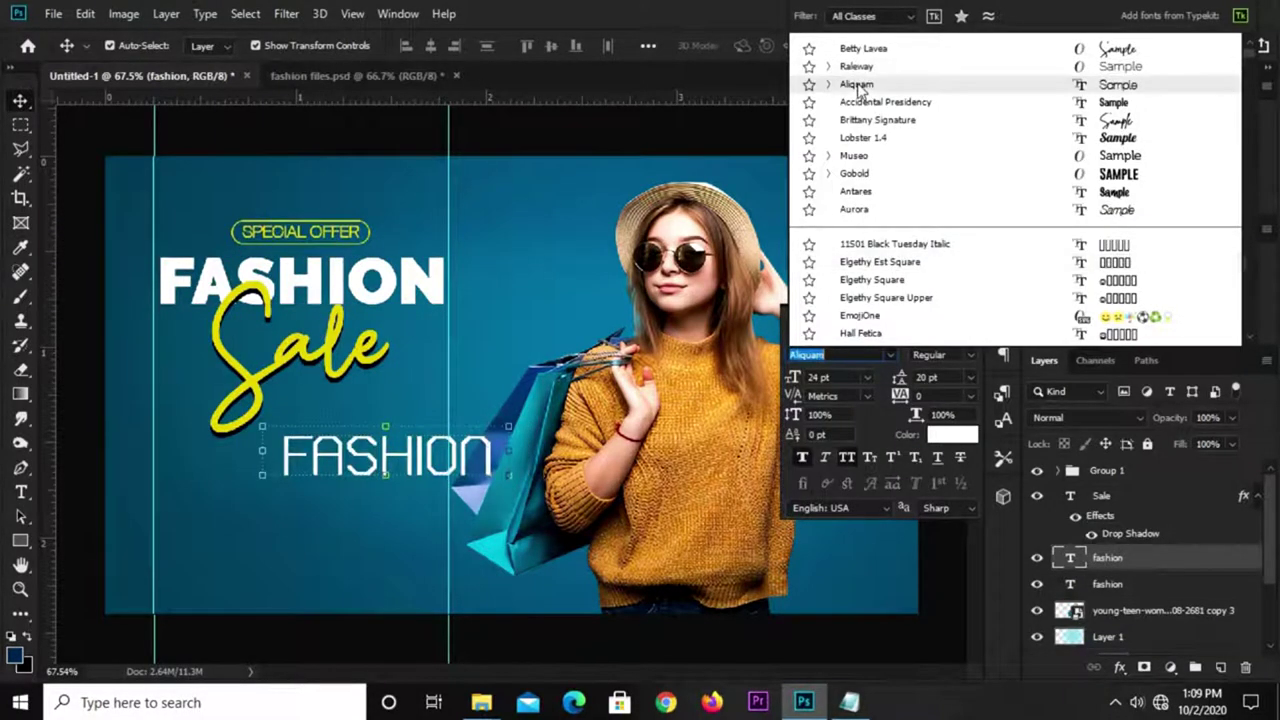
{"action": "left_click", "coordinate": [857, 85]}
{"action": "left_click", "coordinate": [867, 377]}
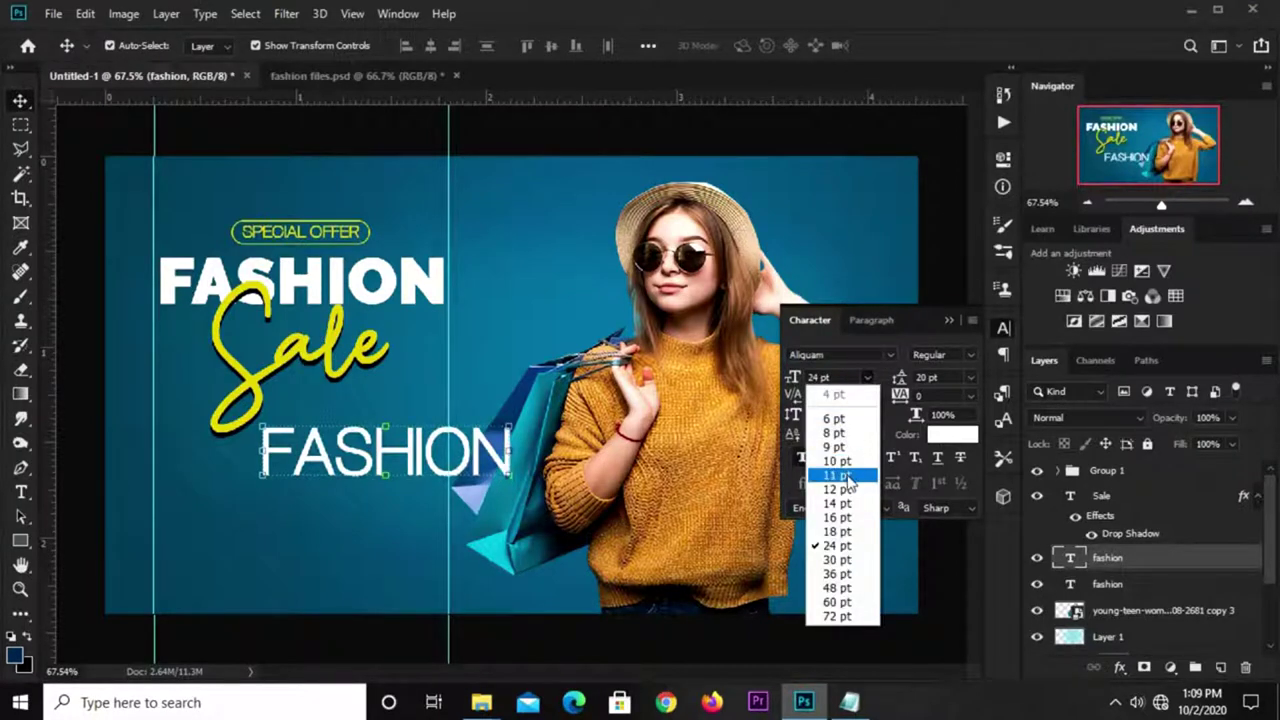
{"action": "left_click", "coordinate": [847, 475]}
{"action": "left_click", "coordinate": [838, 378]}
{"action": "type", "text": "9"}
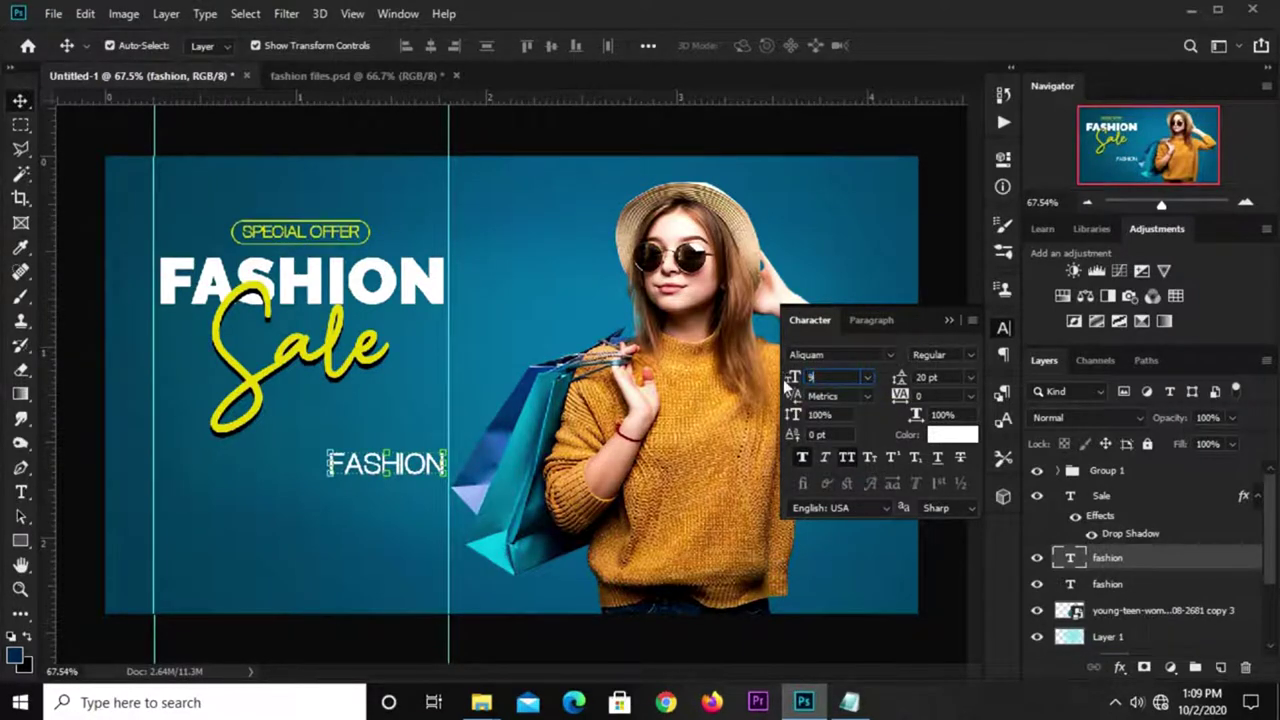
{"action": "key", "text": "Return"}
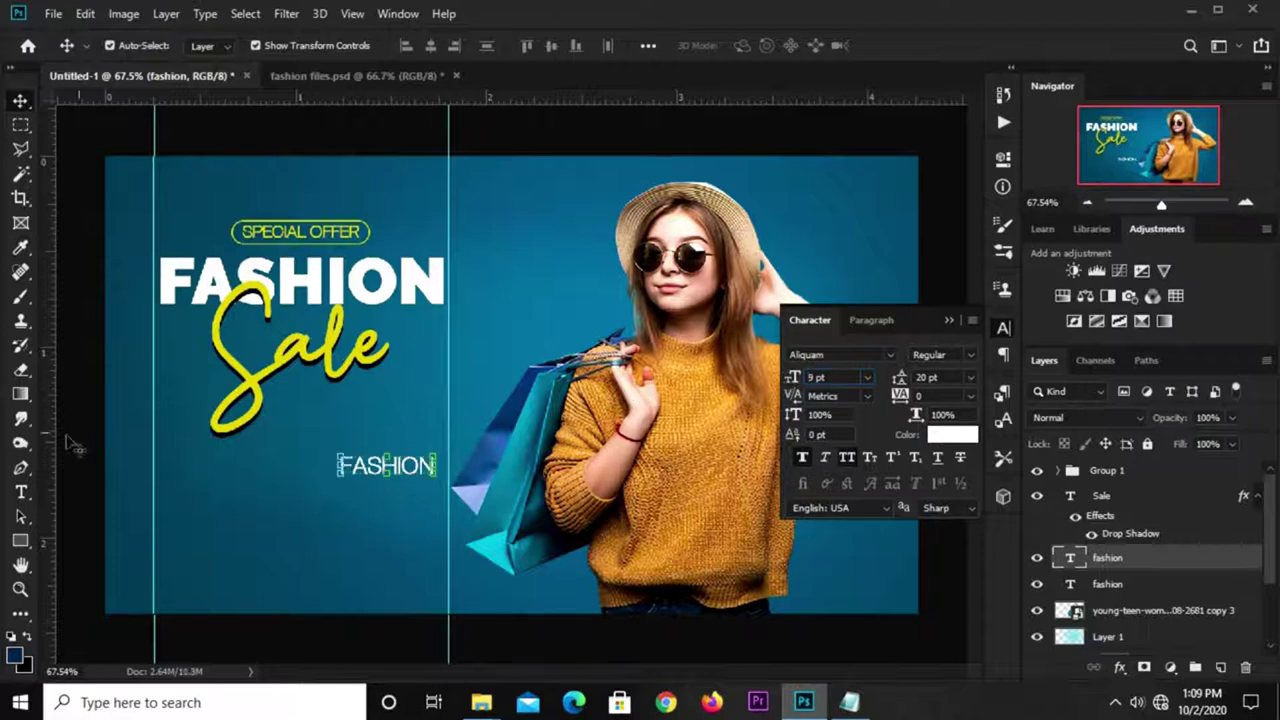
Step: Replace the duplicate's text with GET UP TO and commit it
{"action": "left_click", "coordinate": [21, 493]}
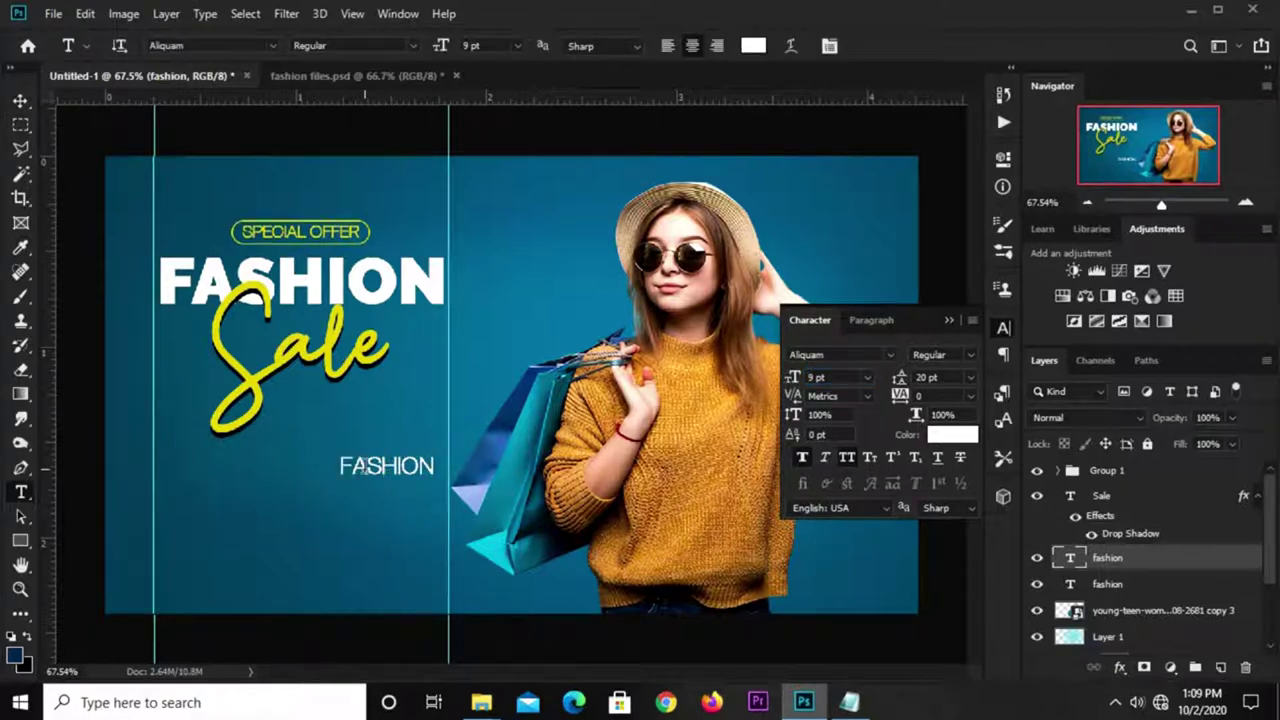
{"action": "left_click", "coordinate": [365, 465]}
{"action": "key", "text": "ctrl+a"}
{"action": "type", "text": "GET UP TO"}
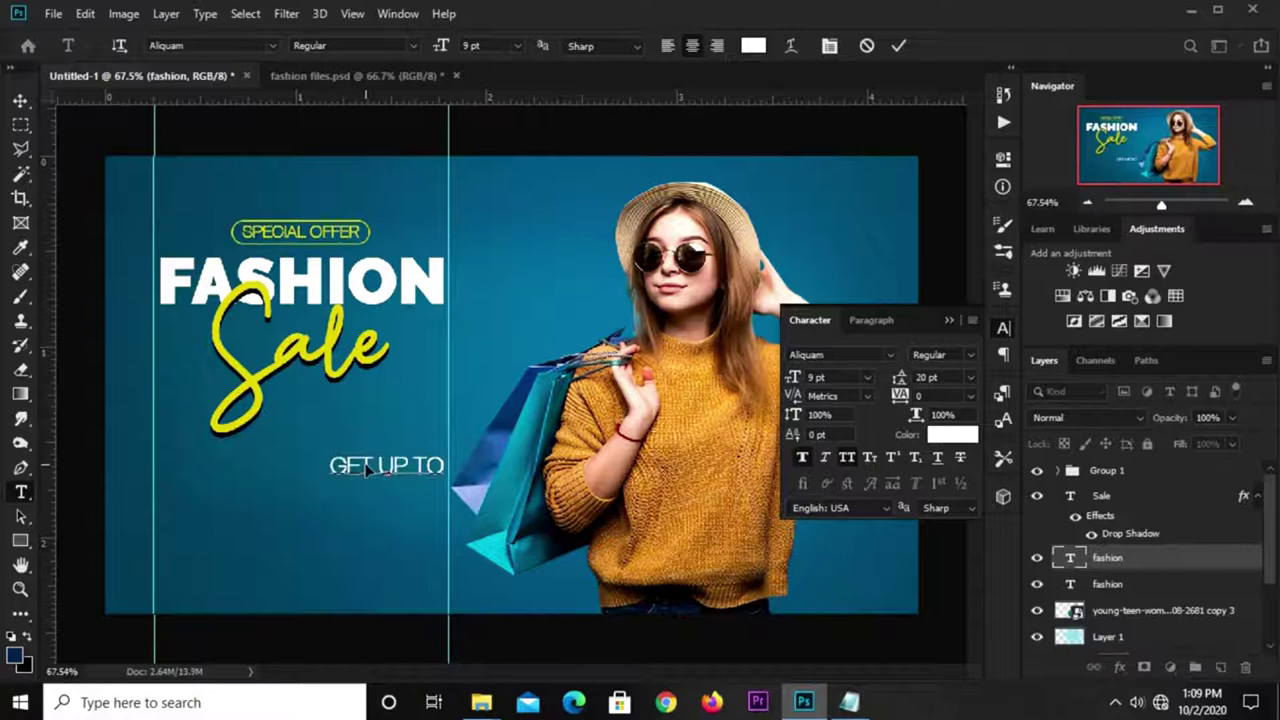
{"action": "left_click", "coordinate": [899, 47]}
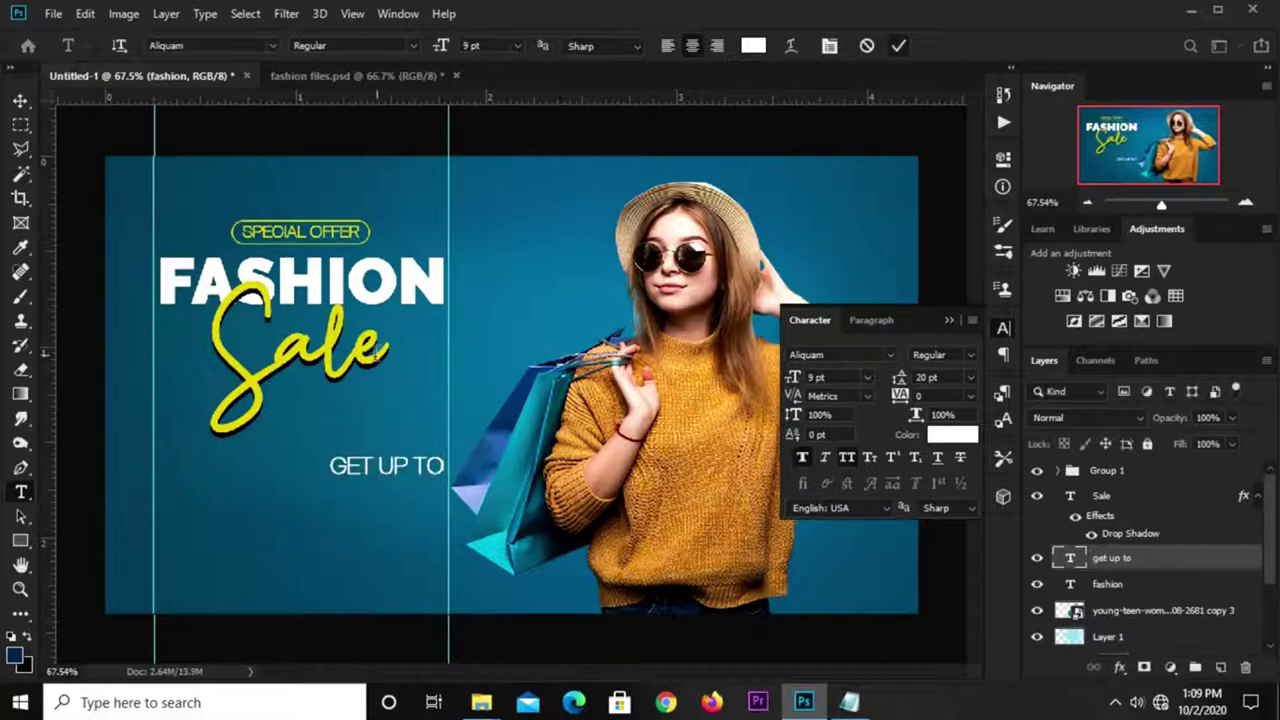
{"action": "key", "text": "v"}
{"action": "key", "text": "ctrl+t"}
Step: Position GET UP TO beneath Sale, move its layer to the top, and scale it slightly up
{"action": "mouse_move", "coordinate": [386, 467]}
{"action": "left_mouse_down"}
{"action": "mouse_move", "coordinate": [355, 400]}
{"action": "mouse_move", "coordinate": [332, 400]}
{"action": "left_mouse_up"}
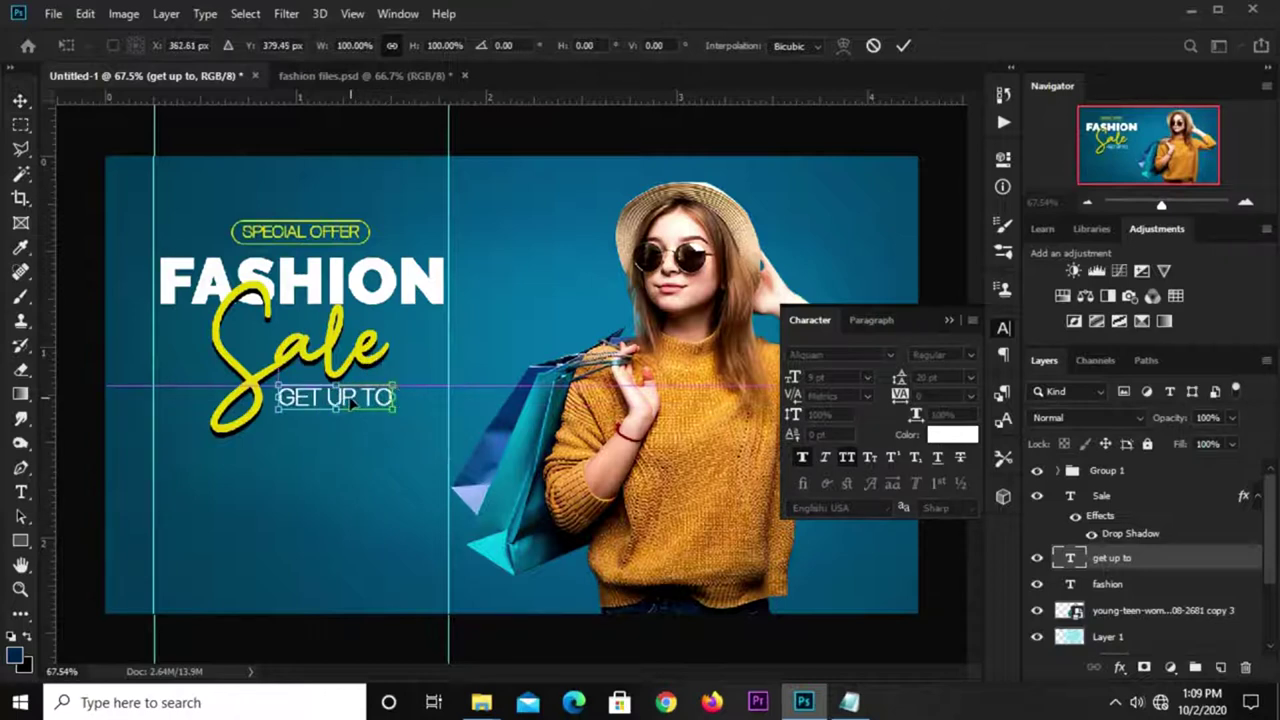
{"action": "key", "text": "Return"}
{"action": "left_click", "coordinate": [385, 412]}
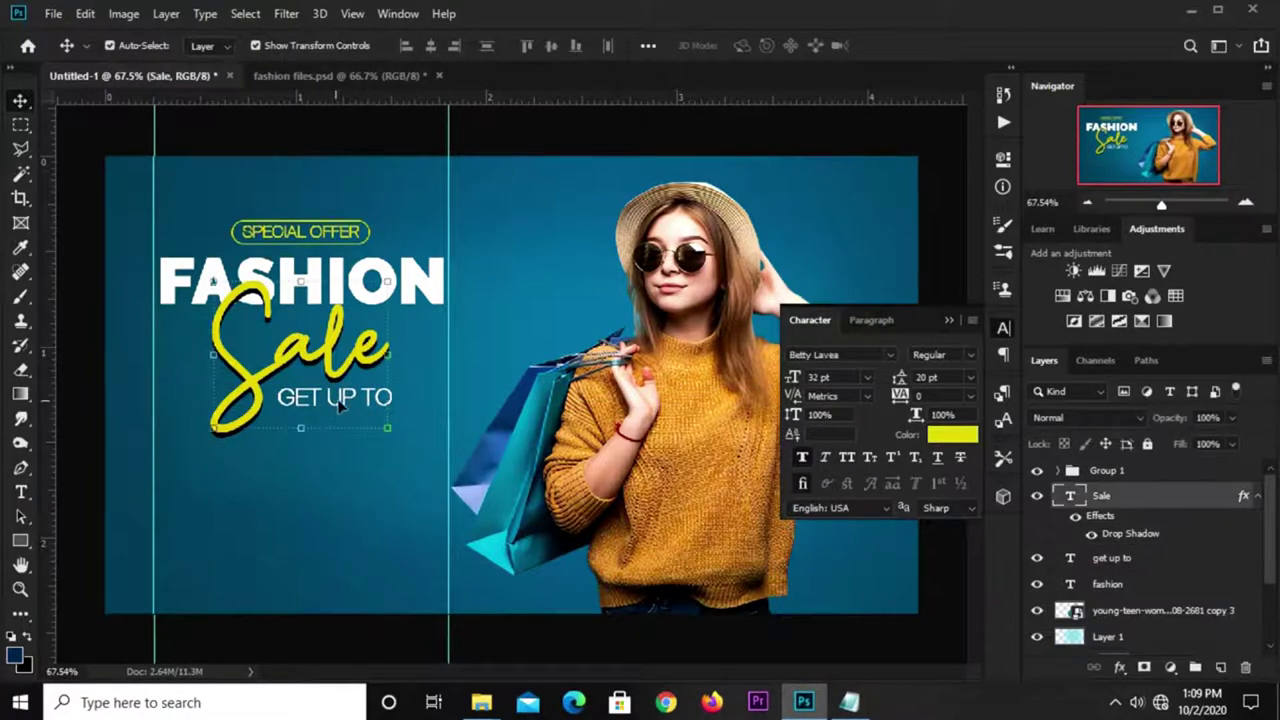
{"action": "left_click_drag", "start_coordinate": [1131, 560], "coordinate": [1120, 460]}
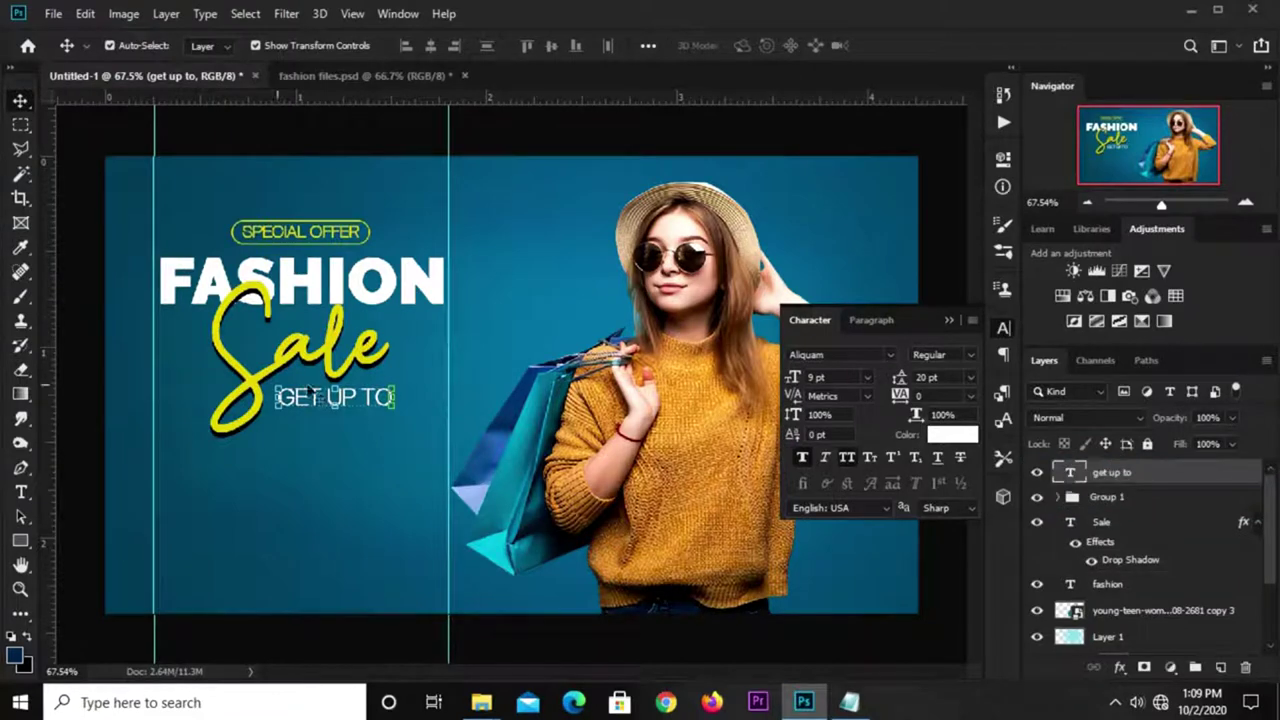
{"action": "left_click_drag", "start_coordinate": [284, 420], "coordinate": [272, 418]}
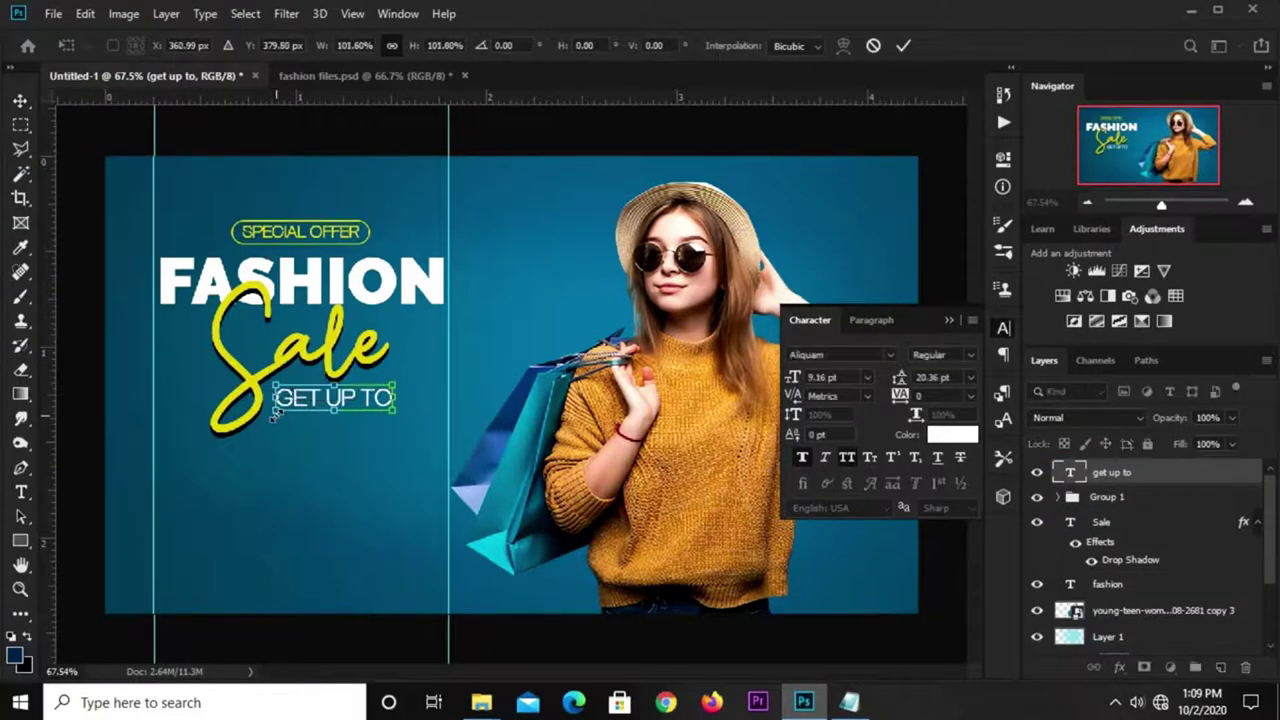
{"action": "key", "text": "Return"}
Step: Duplicate GET UP TO just below itself and copy '50% off' from the notes
{"action": "left_click_drag", "start_coordinate": [308, 400], "coordinate": [308, 422]}
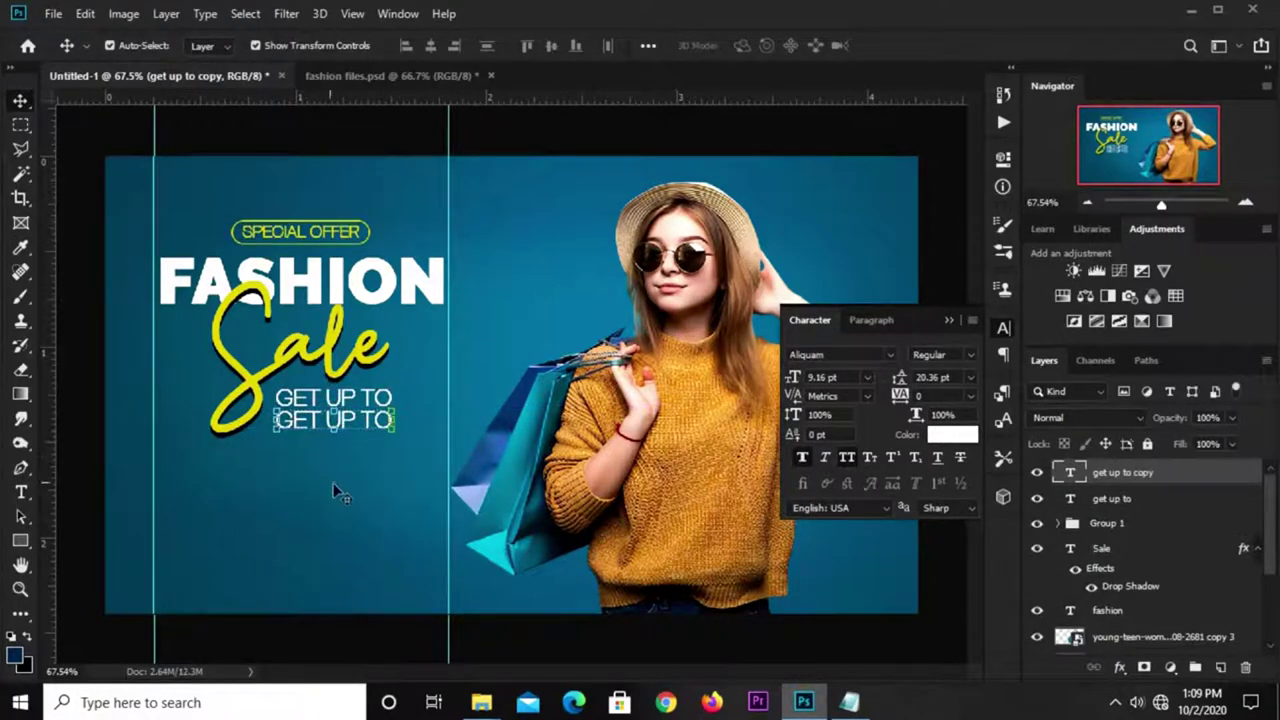
{"action": "key", "text": "Down"}
{"action": "key", "text": "Down"}
{"action": "key", "text": "Down"}
{"action": "left_click", "coordinate": [849, 702]}
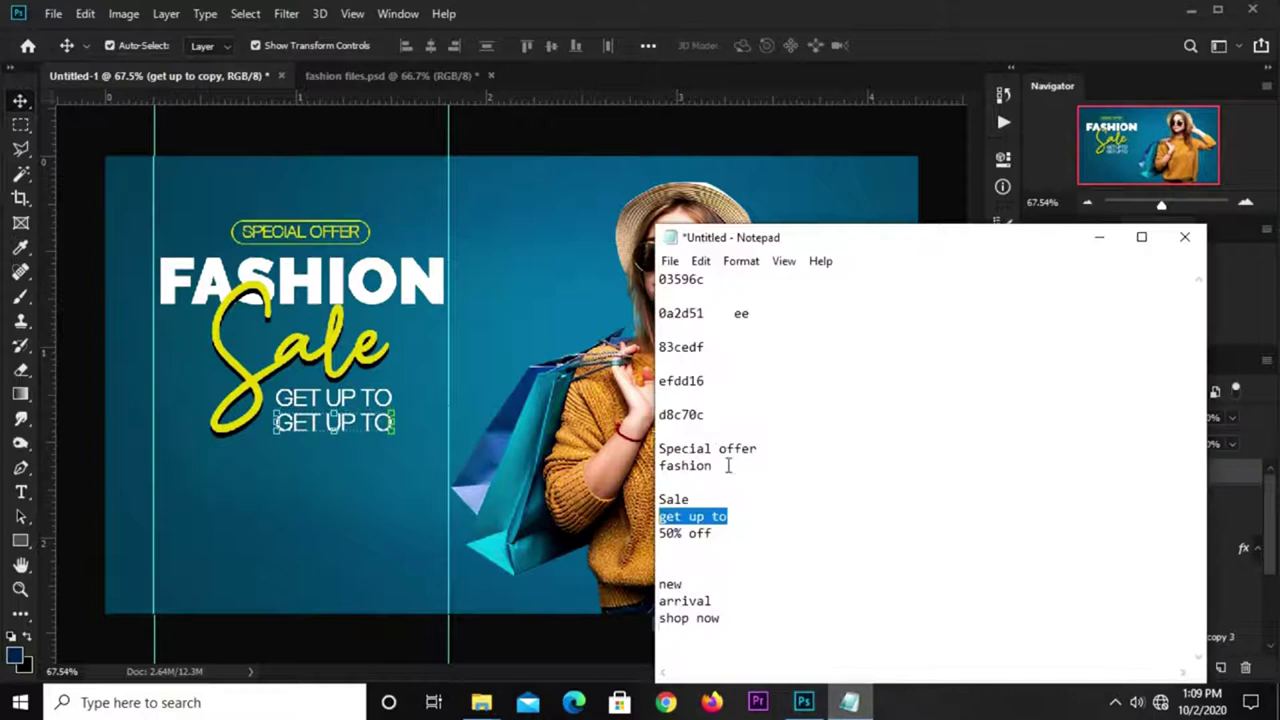
{"action": "left_click_drag", "start_coordinate": [721, 532], "coordinate": [660, 535]}
{"action": "right_click", "coordinate": [682, 540]}
{"action": "left_click", "coordinate": [720, 311]}
{"action": "left_click", "coordinate": [730, 140]}
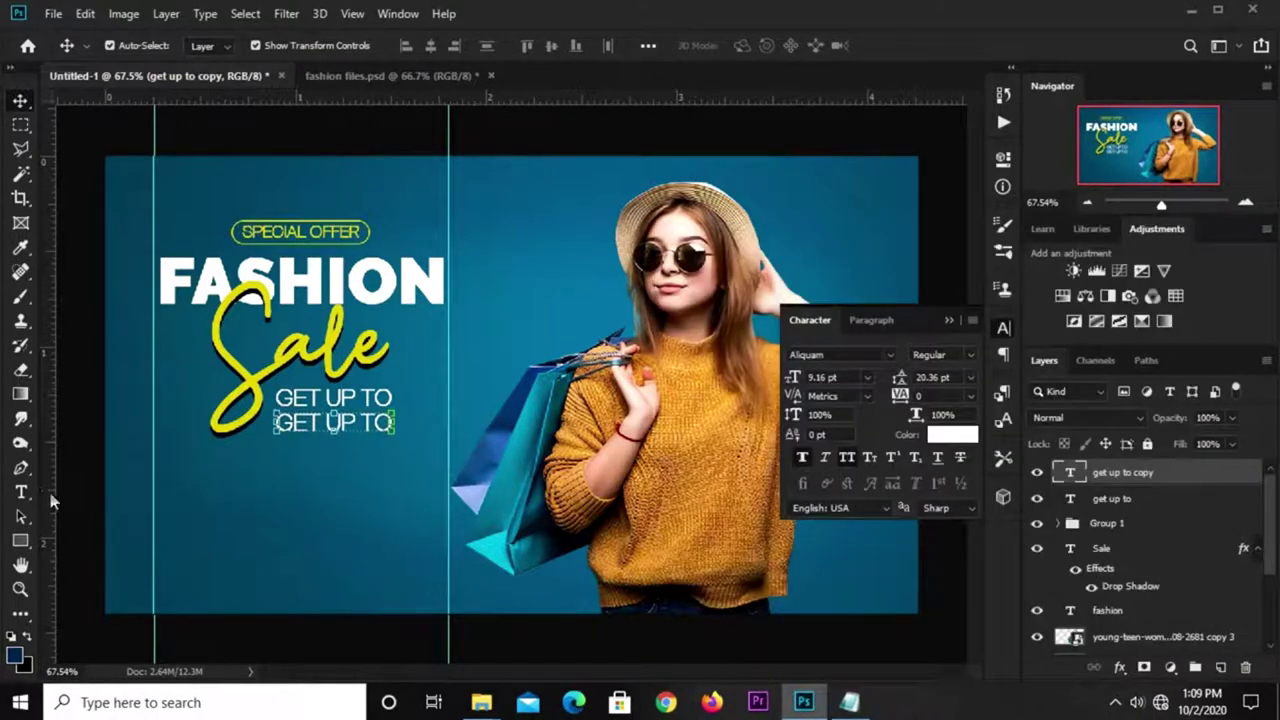
Step: Replace the duplicate's text with 50% OFF and enlarge it below GET UP TO
{"action": "left_click", "coordinate": [20, 492]}
{"action": "left_click", "coordinate": [320, 425]}
{"action": "key", "text": "ctrl+a"}
{"action": "key", "text": "ctrl+v"}
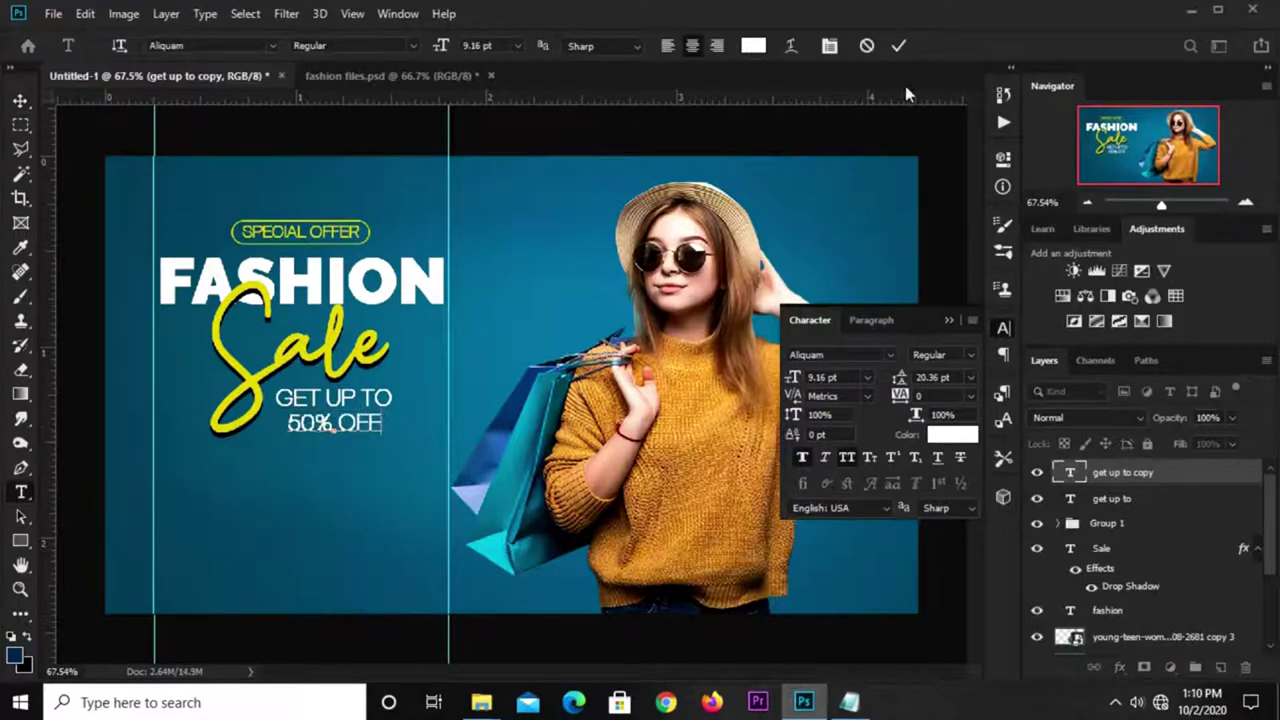
{"action": "key", "text": "ctrl+Return"}
{"action": "key", "text": "v"}
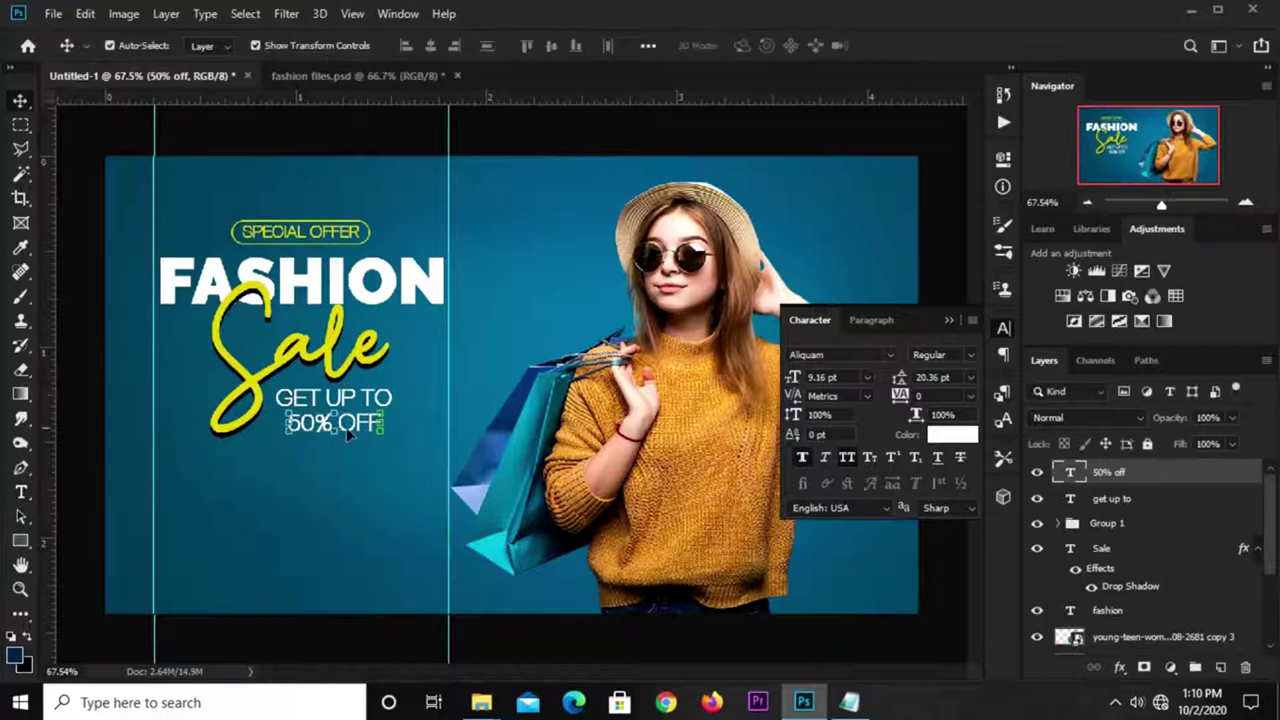
{"action": "mouse_move", "coordinate": [368, 433]}
{"action": "left_mouse_down"}
{"action": "mouse_move", "coordinate": [347, 425]}
{"action": "mouse_move", "coordinate": [396, 434]}
{"action": "left_mouse_up"}
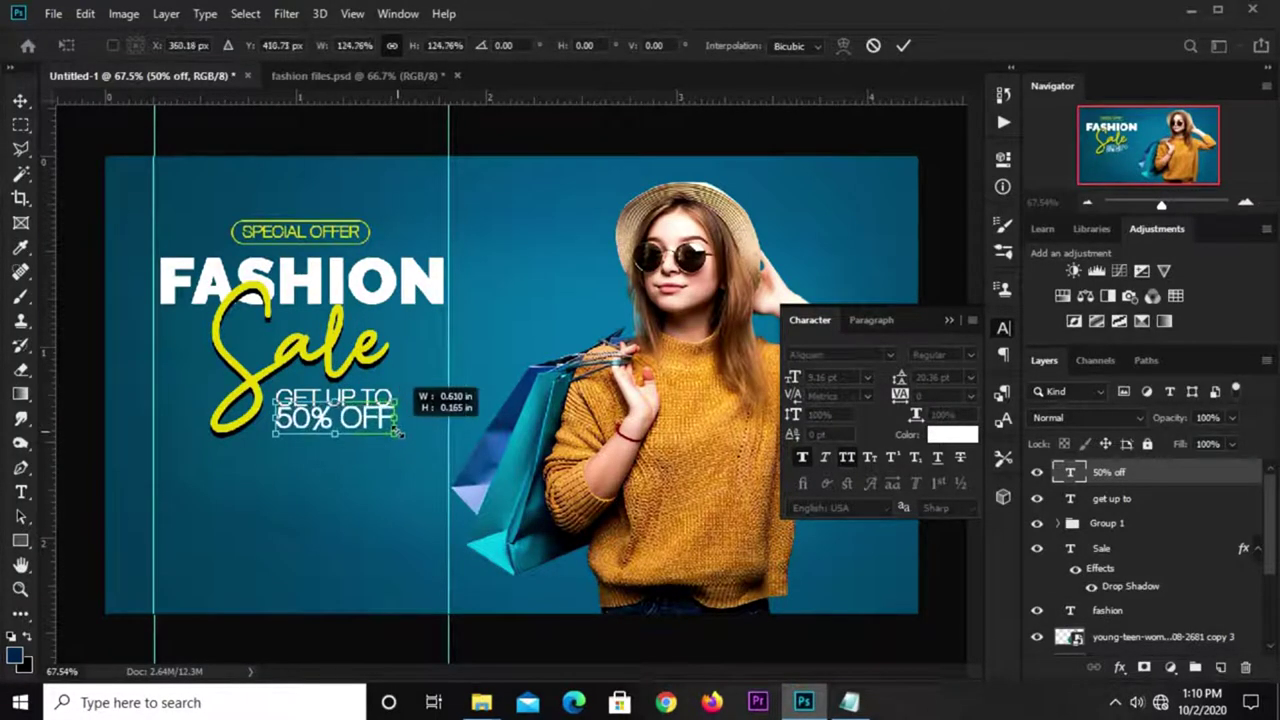
{"action": "key", "text": "Return"}
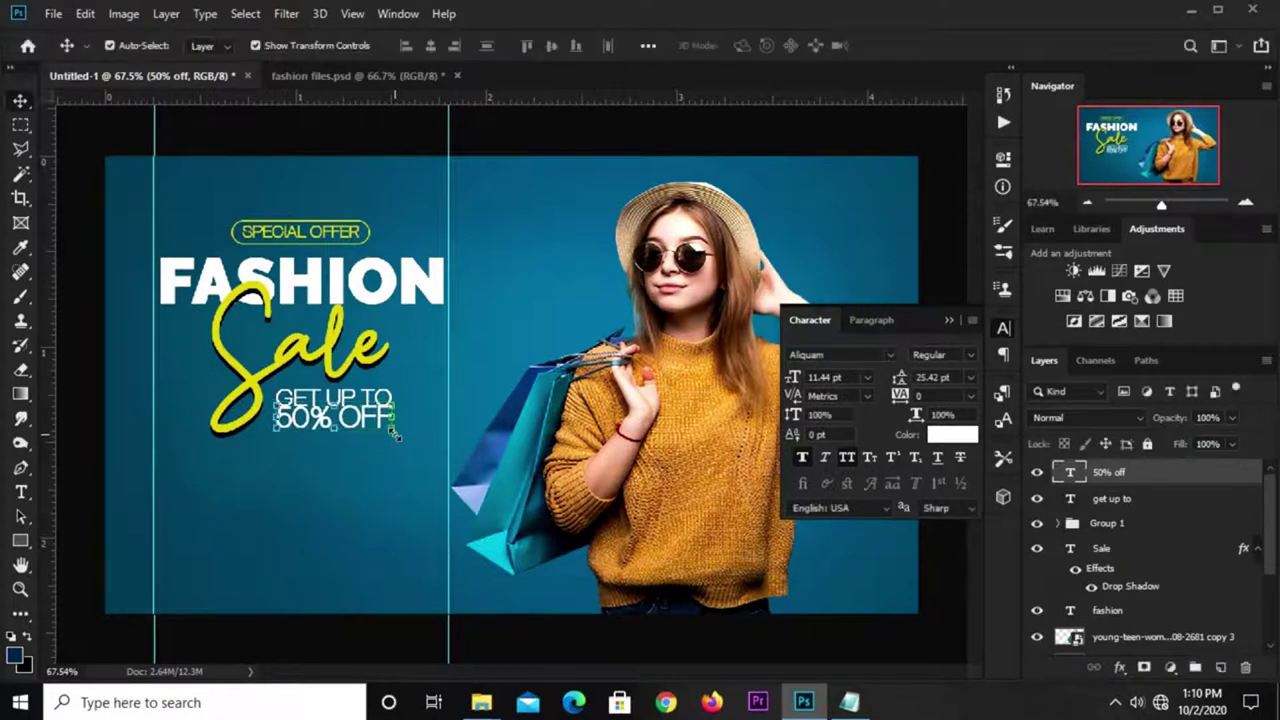
Step: Deselect the layers, close the Character panel, and switch to fashion files.psd
{"action": "left_click", "coordinate": [358, 192]}
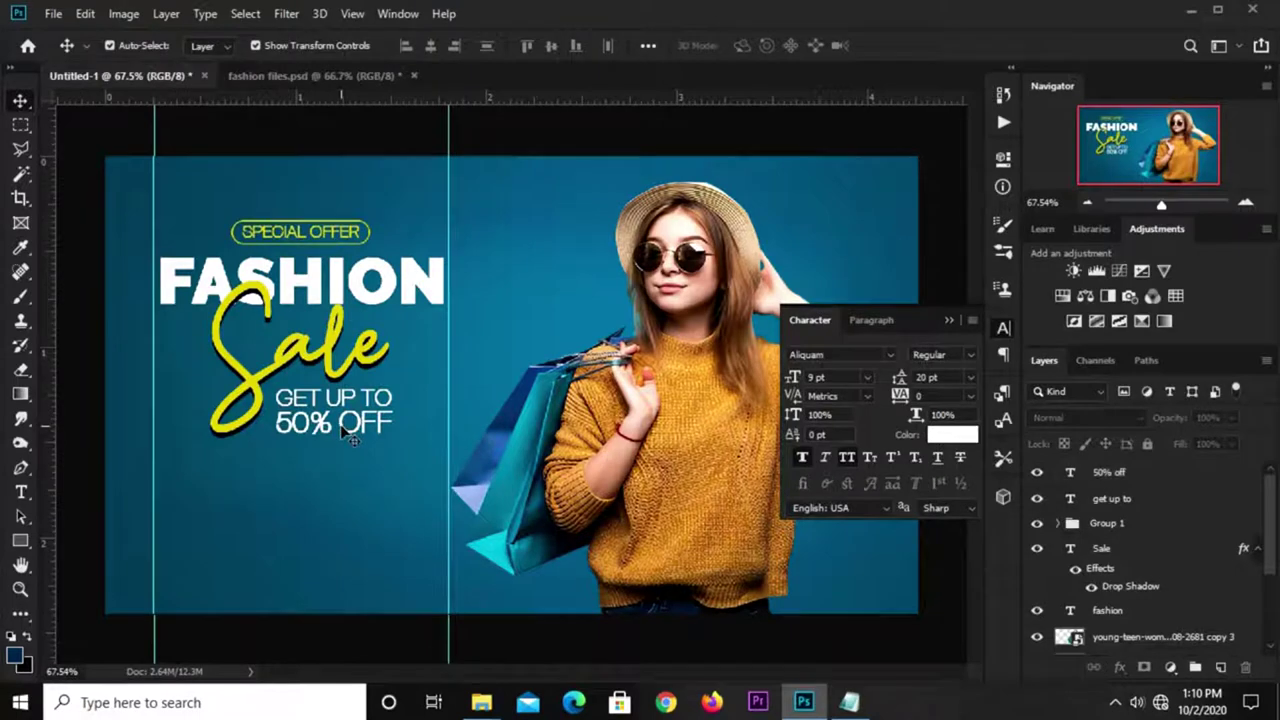
{"action": "left_click", "coordinate": [345, 430]}
{"action": "left_click", "coordinate": [371, 134]}
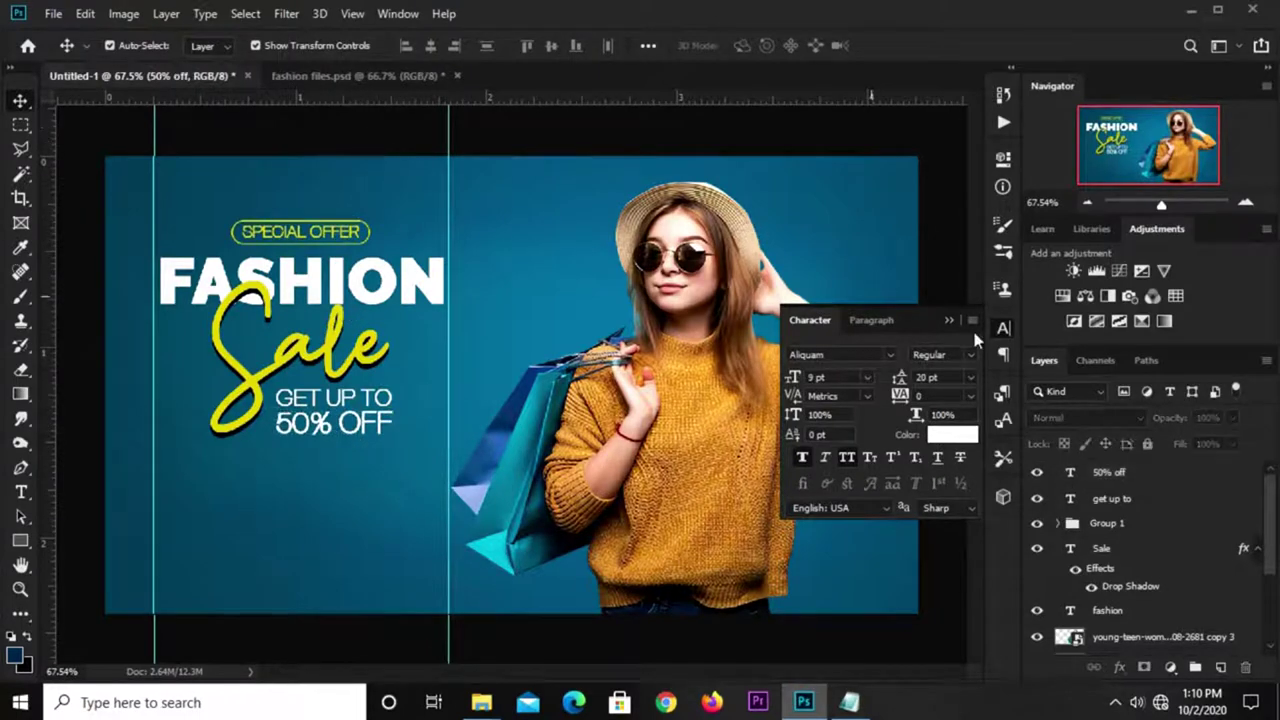
{"action": "left_click", "coordinate": [1003, 328]}
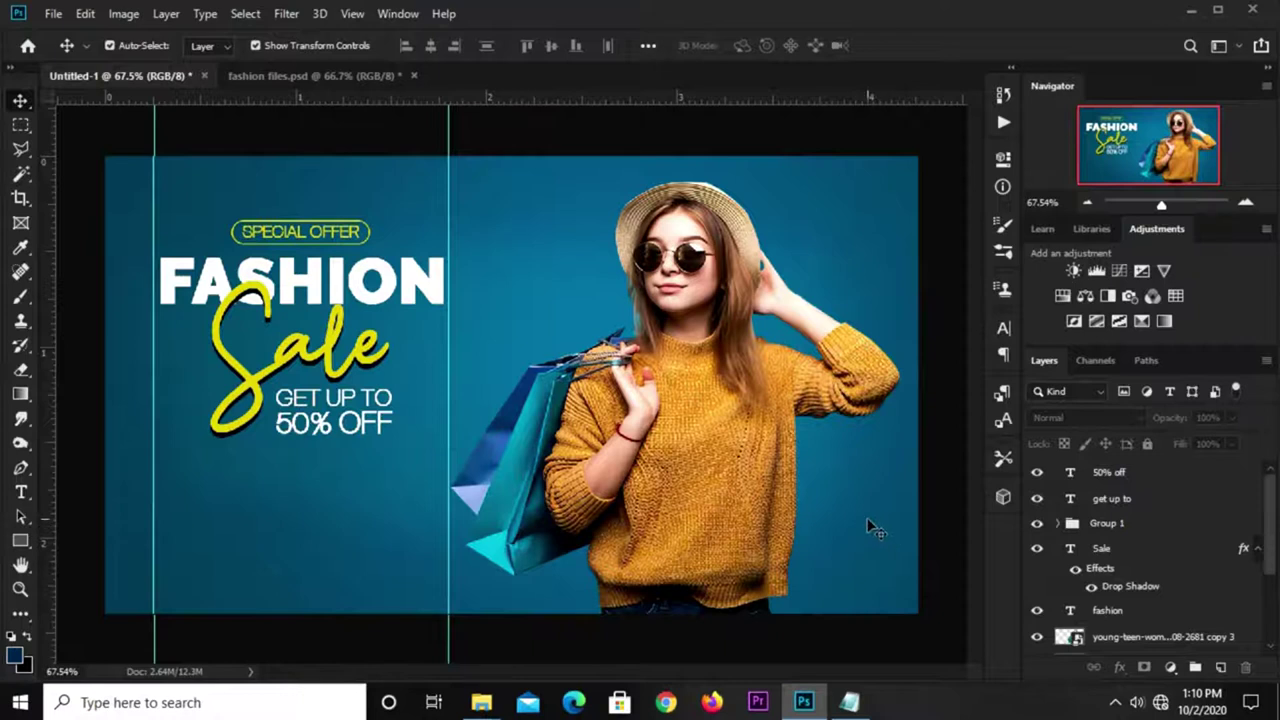
{"action": "left_click", "coordinate": [315, 77]}
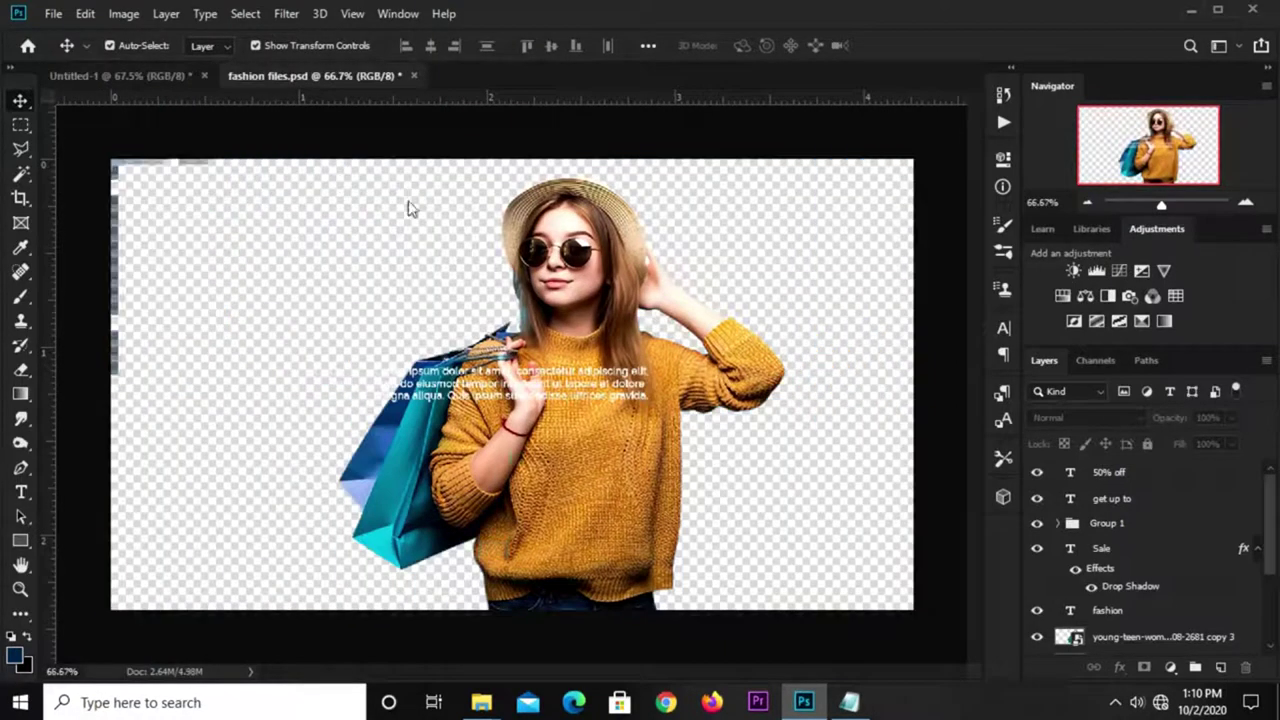
Step: Bring the Lorem ipsum paragraph from fashion files.psd into the banner and place it below 50% OFF
{"action": "left_click", "coordinate": [443, 385]}
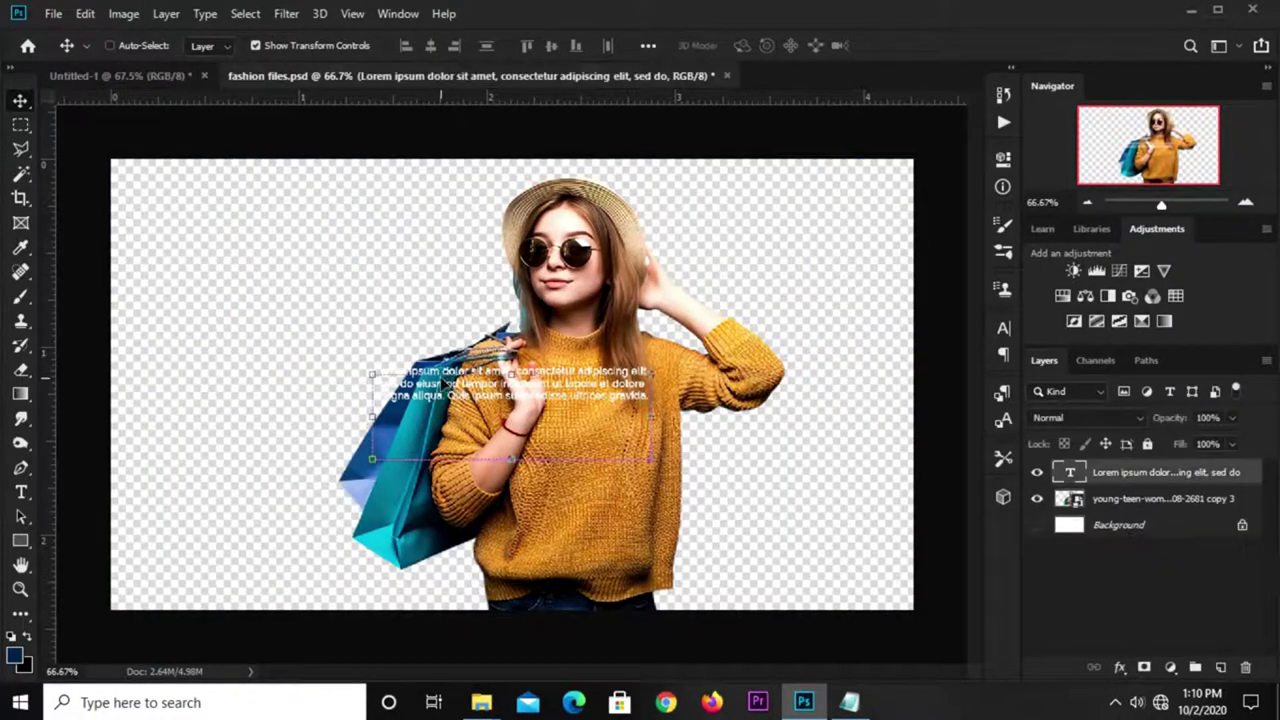
{"action": "left_click", "coordinate": [105, 76]}
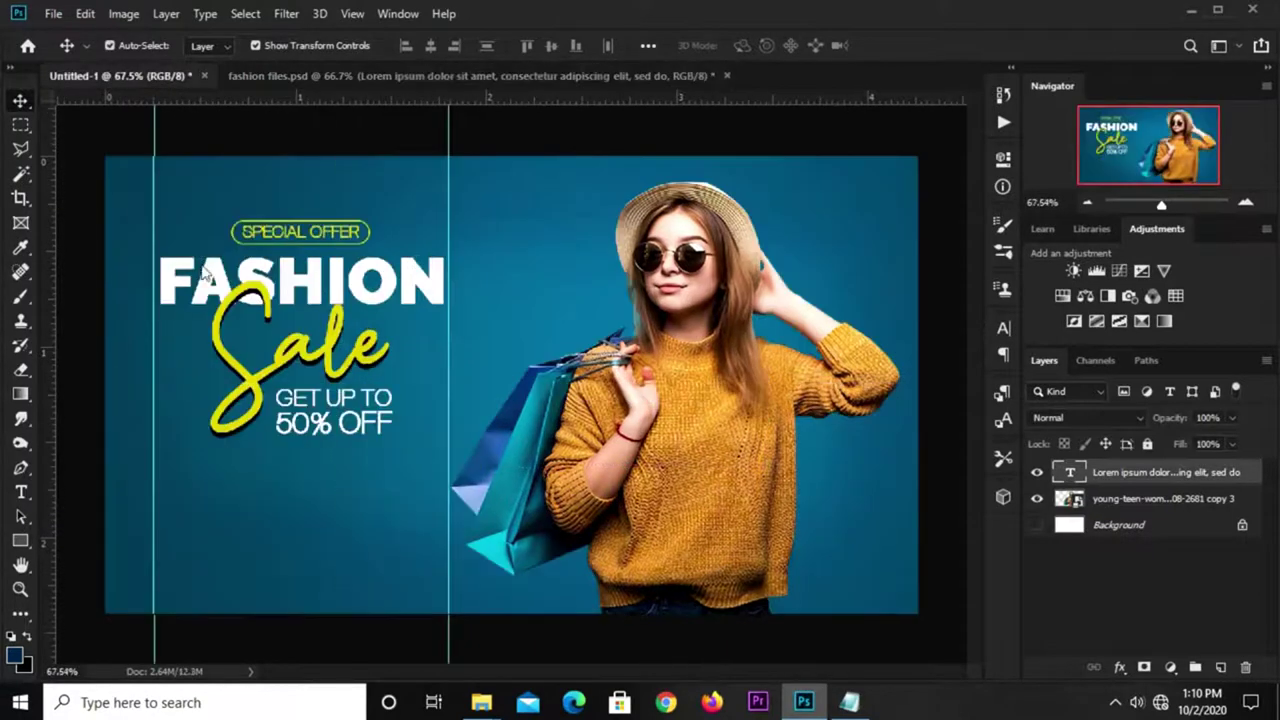
{"action": "key", "text": "ctrl+v"}
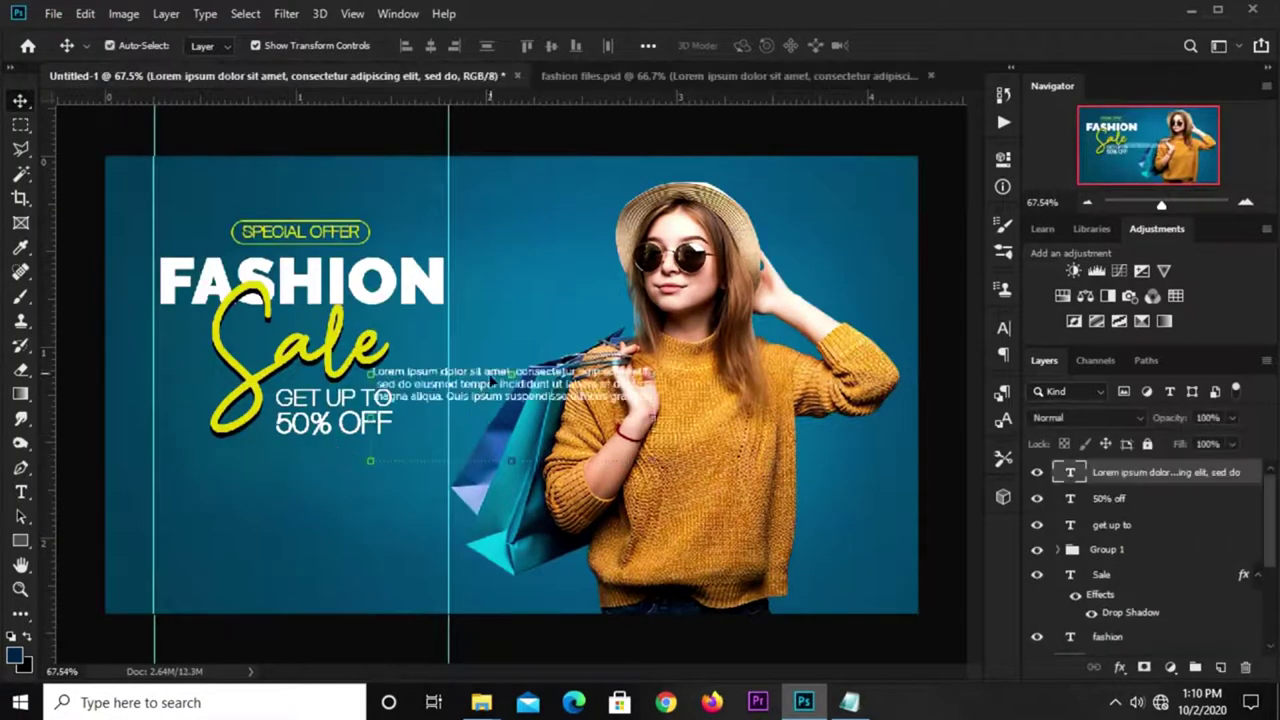
{"action": "key", "text": "ctrl+t"}
{"action": "left_click_drag", "start_coordinate": [515, 407], "coordinate": [310, 496]}
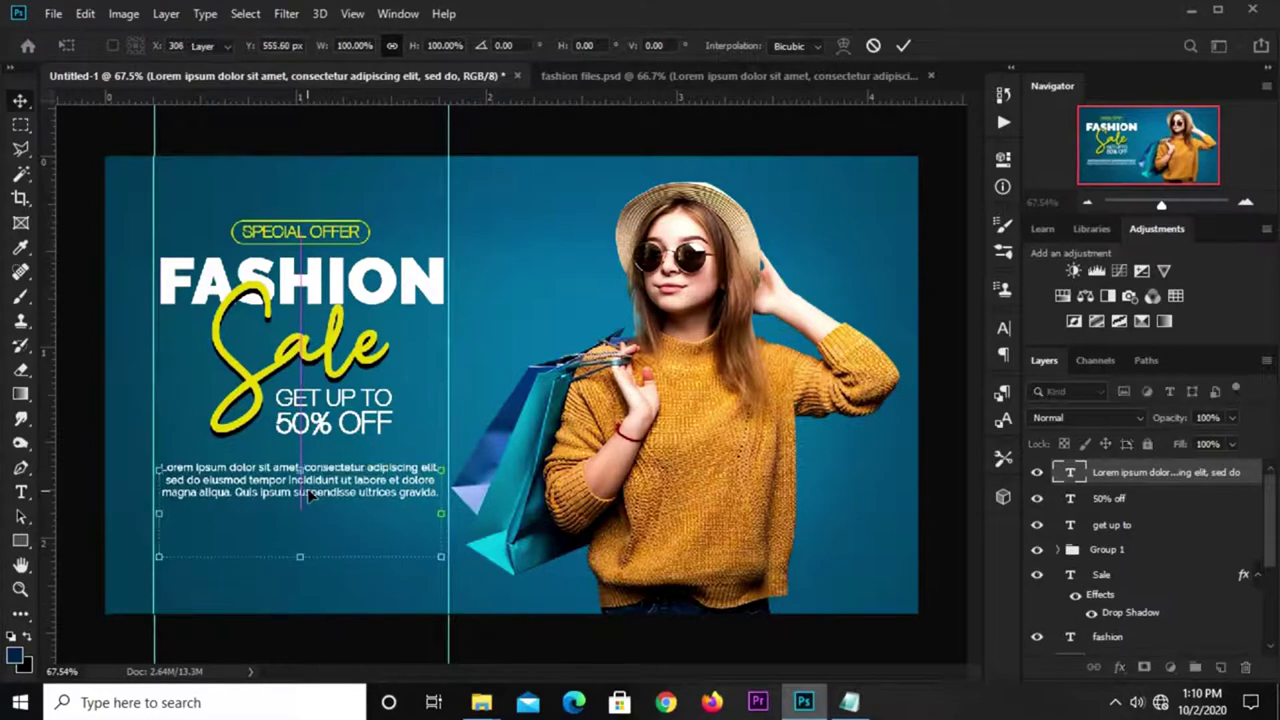
{"action": "key", "text": "Return"}
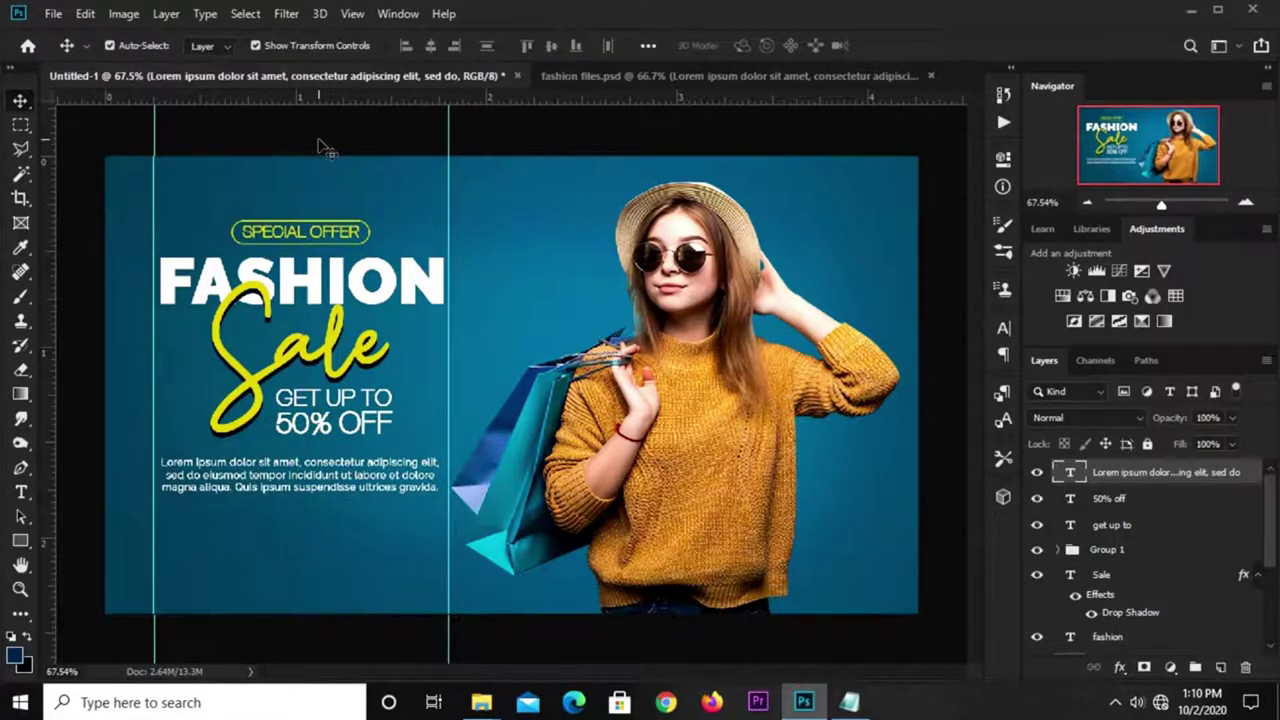
{"action": "left_click", "coordinate": [312, 447]}
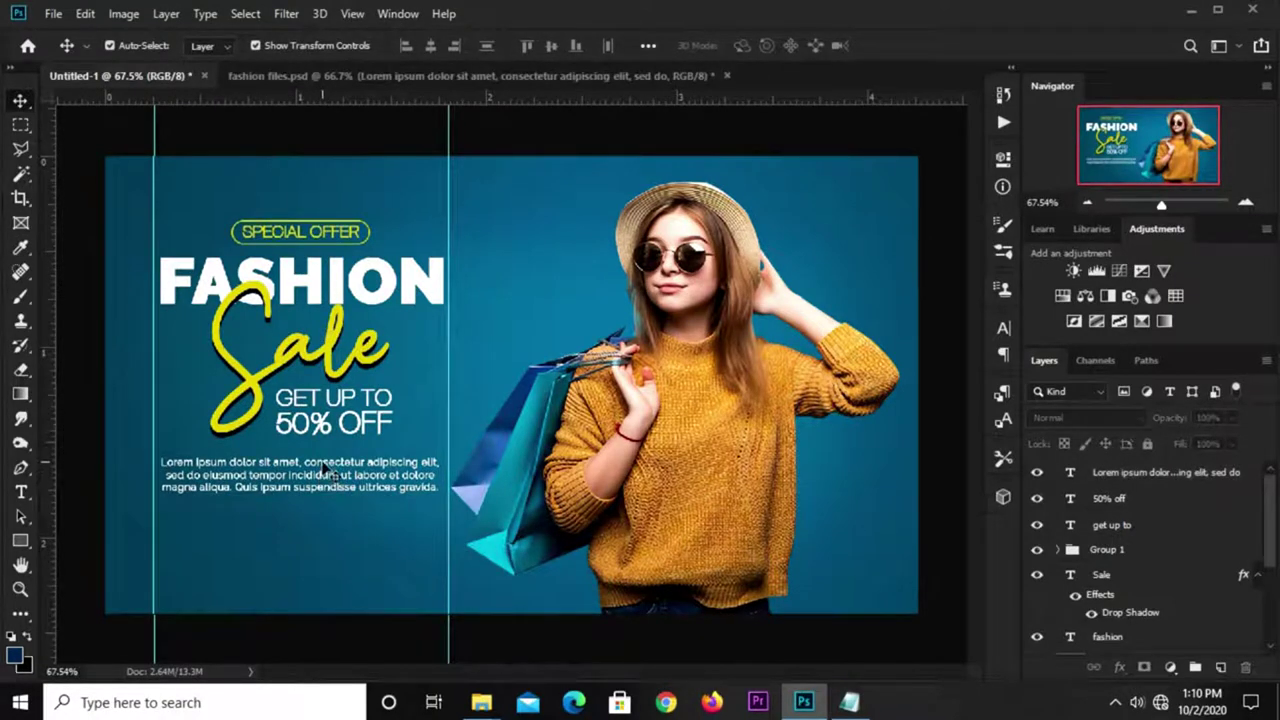
{"action": "left_click", "coordinate": [30, 542]}
Step: Draw a 200×47 px rectangle below the paragraph with no fill and a 3 px yellow stroke
{"action": "right_click", "coordinate": [30, 542]}
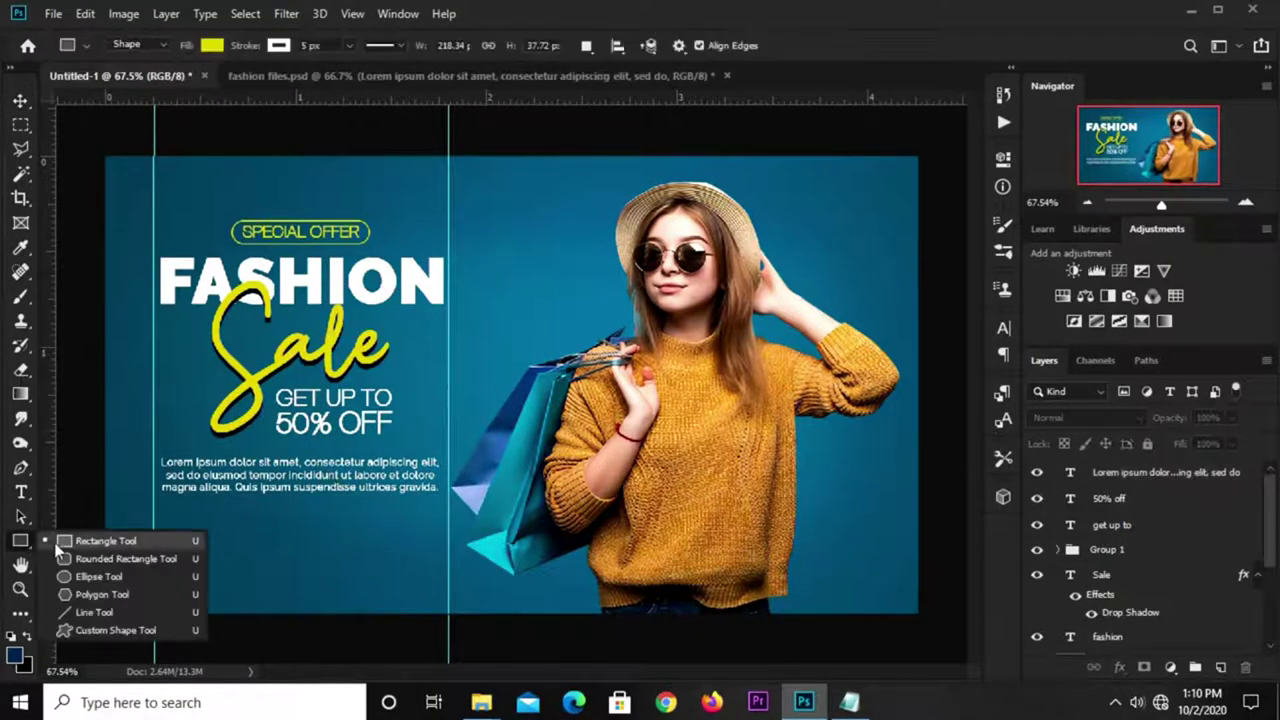
{"action": "left_click", "coordinate": [105, 540]}
{"action": "left_click", "coordinate": [209, 46]}
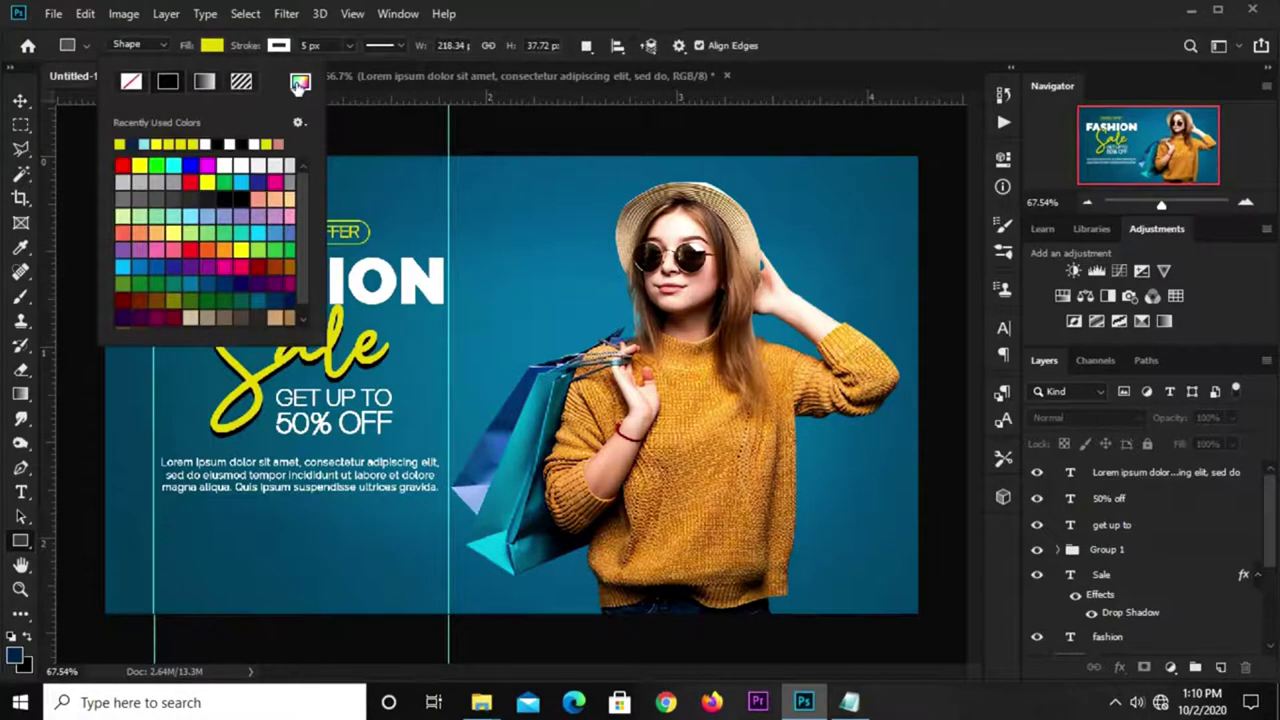
{"action": "left_click", "coordinate": [133, 82]}
{"action": "left_click", "coordinate": [279, 46]}
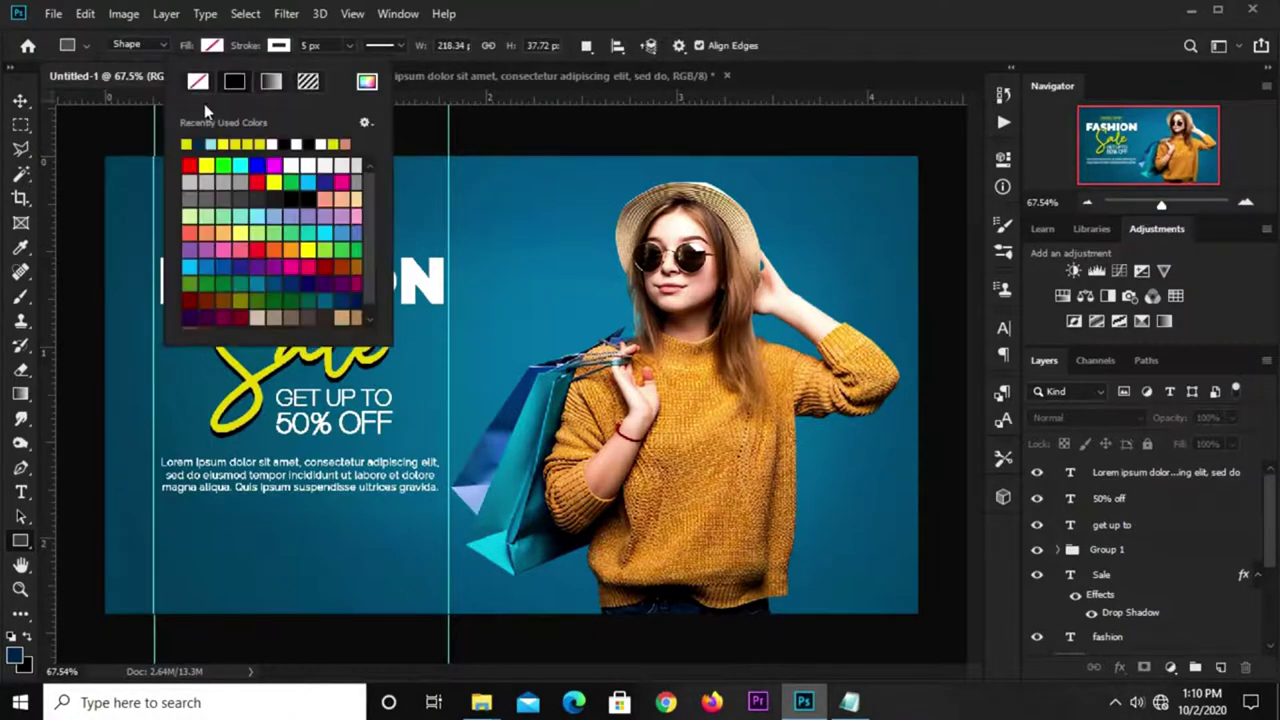
{"action": "left_click", "coordinate": [300, 45]}
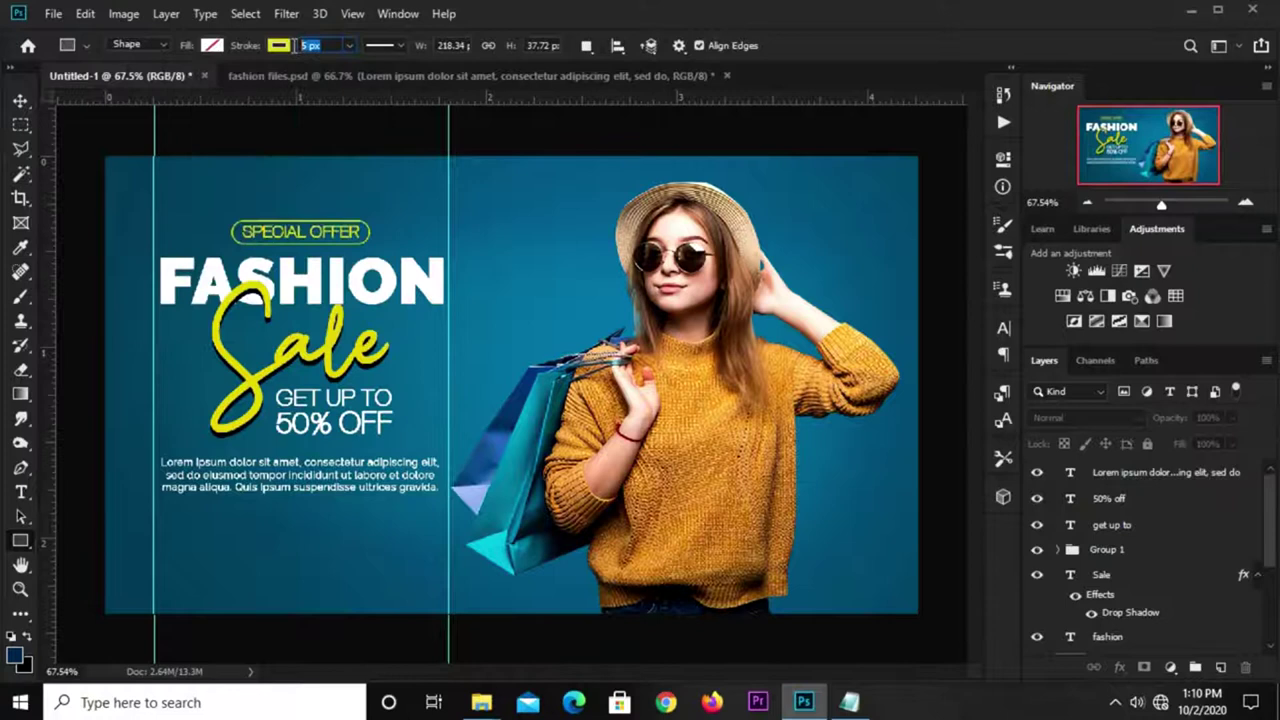
{"action": "type", "text": "3"}
{"action": "key", "text": "Return"}
{"action": "left_click_drag", "start_coordinate": [198, 516], "coordinate": [326, 547]}
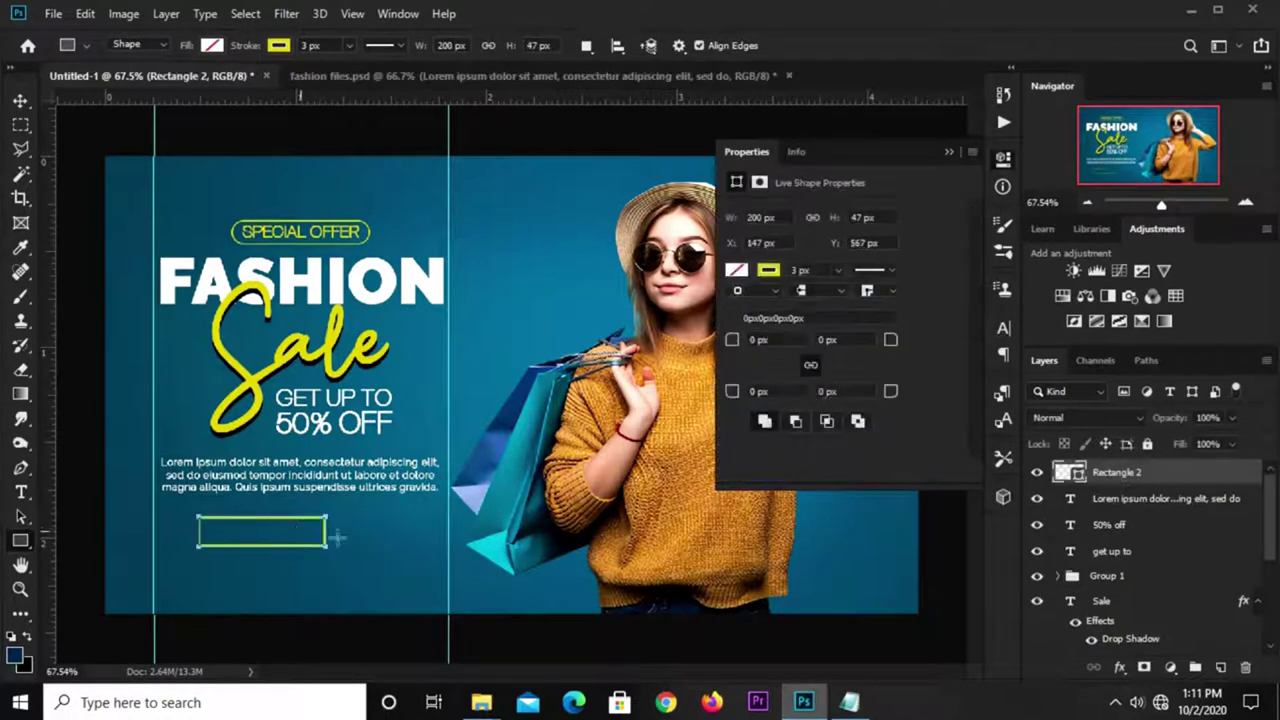
{"action": "left_click", "coordinate": [946, 153]}
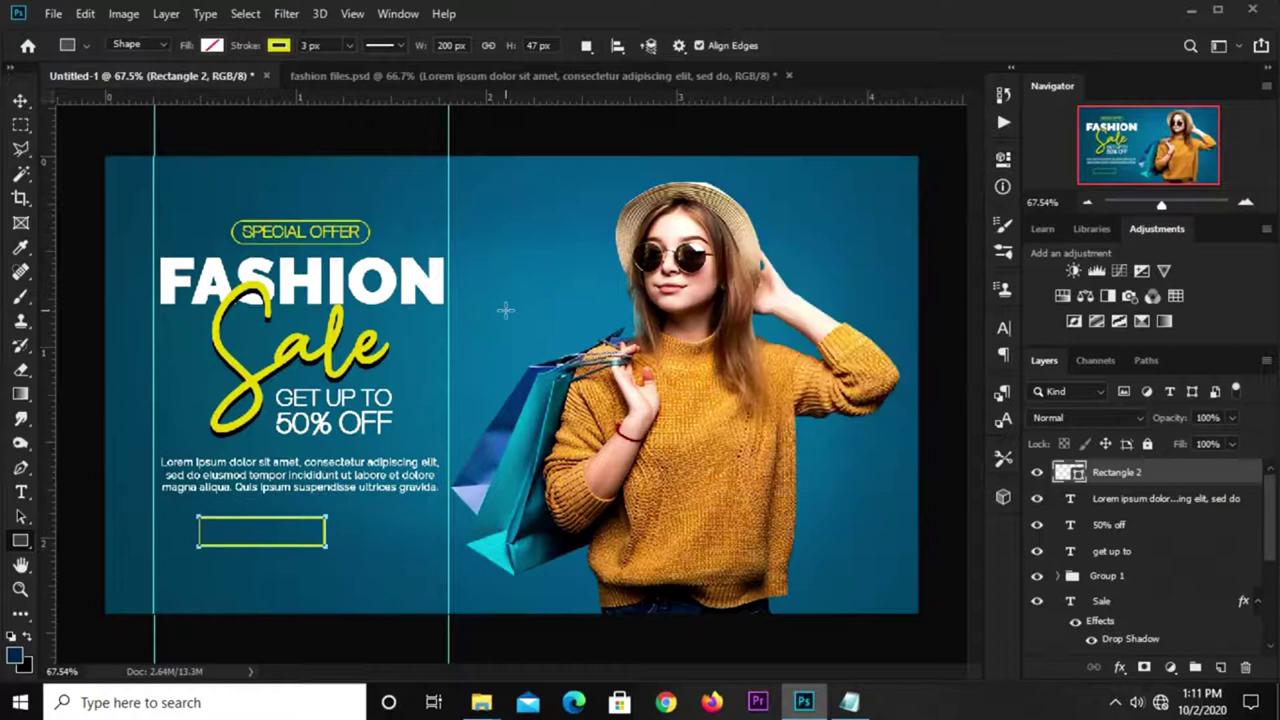
{"action": "key", "text": "v"}
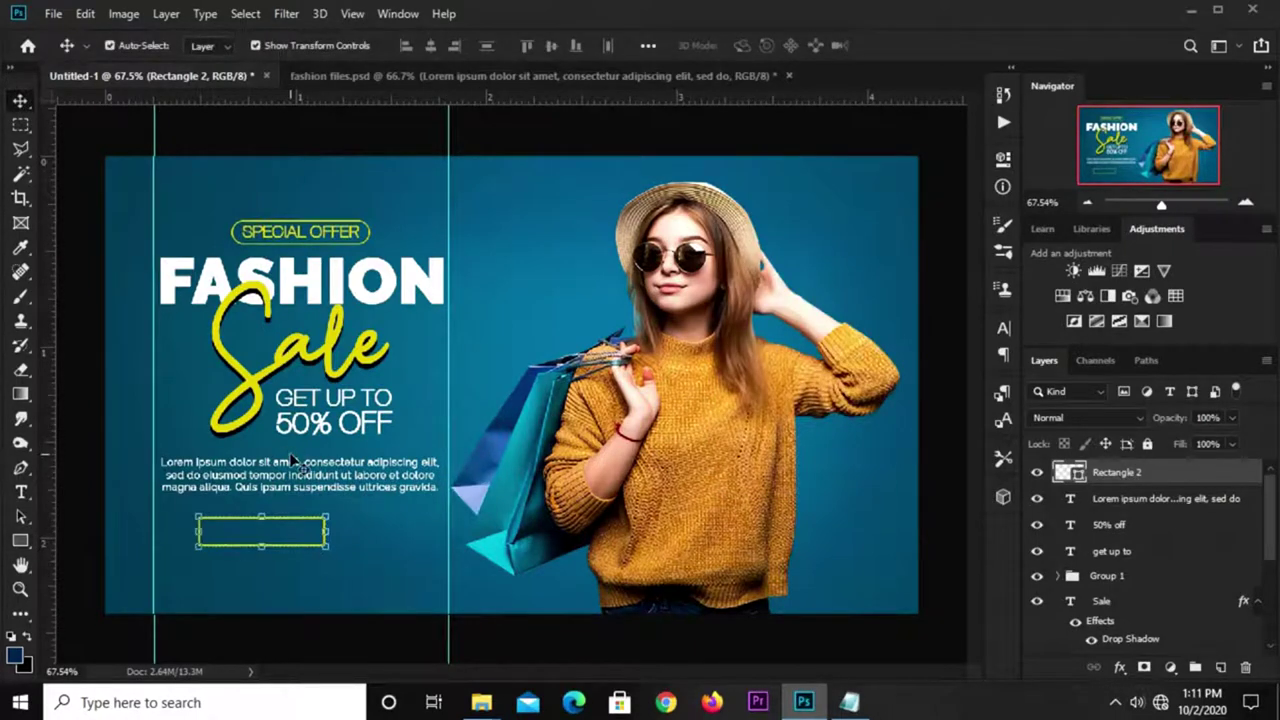
Step: Duplicate the SPECIAL OFFER text below the body copy and copy 'shop now' from the notes
{"action": "left_click", "coordinate": [338, 234]}
{"action": "left_click_drag", "start_coordinate": [335, 232], "coordinate": [300, 585]}
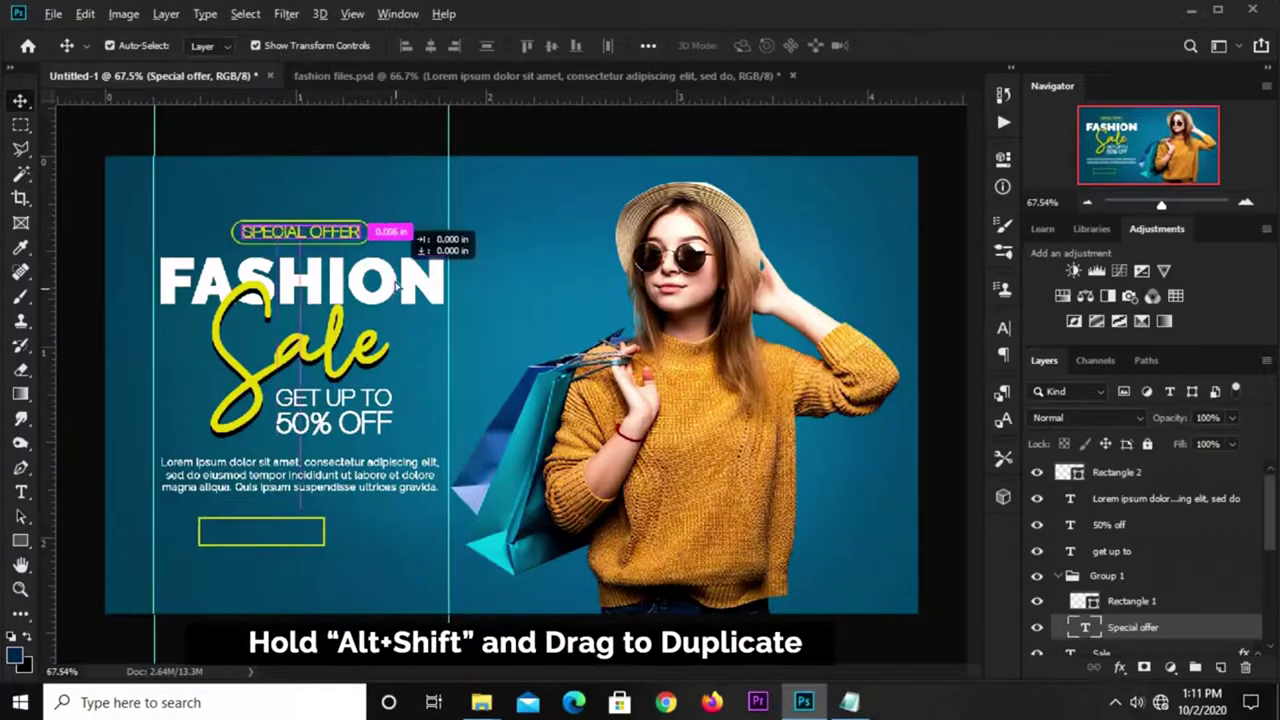
{"action": "left_click", "coordinate": [849, 702]}
{"action": "left_click", "coordinate": [737, 549]}
{"action": "left_click_drag", "start_coordinate": [717, 618], "coordinate": [660, 618]}
{"action": "right_click", "coordinate": [686, 626]}
{"action": "left_click", "coordinate": [712, 402]}
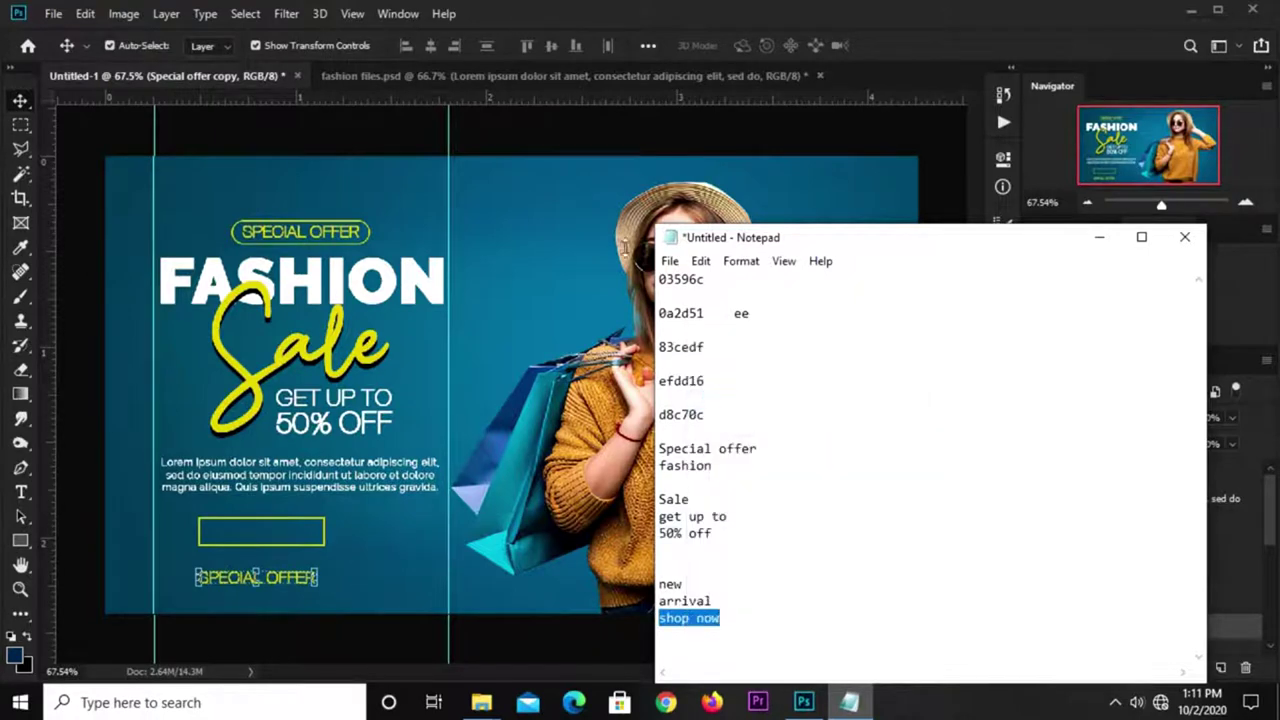
{"action": "left_click", "coordinate": [658, 135]}
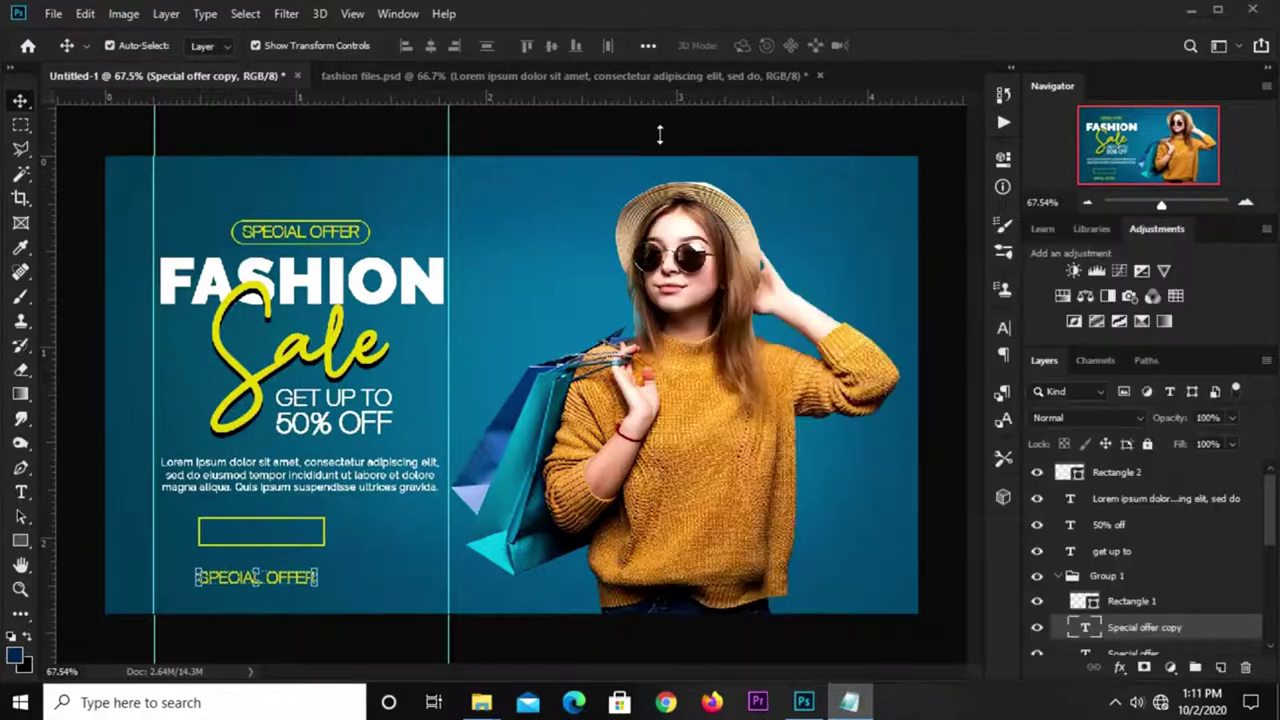
Step: Replace the duplicate's text with SHOP NOW and enlarge it to fill the outlined box
{"action": "left_click", "coordinate": [21, 492]}
{"action": "left_click", "coordinate": [226, 583]}
{"action": "key", "text": "ctrl+a"}
{"action": "key", "text": "ctrl+v"}
{"action": "left_click", "coordinate": [910, 47]}
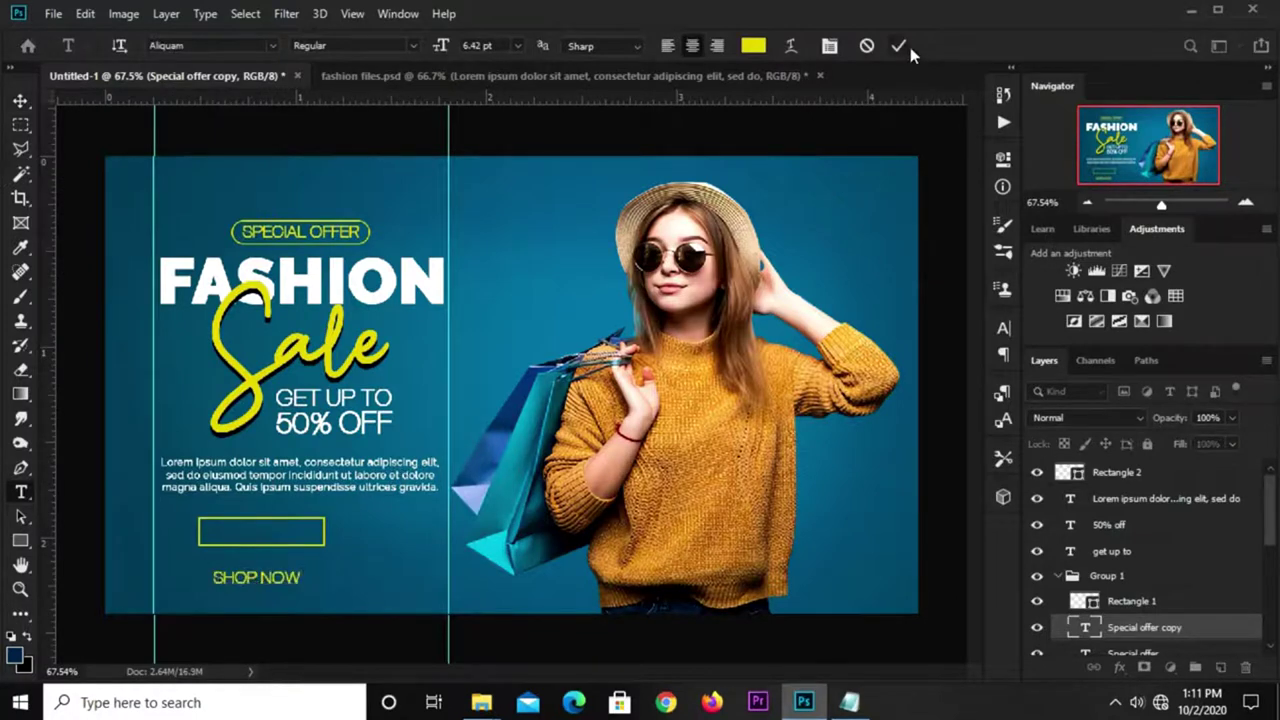
{"action": "key", "text": "v"}
{"action": "key", "text": "ctrl+t"}
{"action": "mouse_move", "coordinate": [301, 586]}
{"action": "left_mouse_down"}
{"action": "mouse_move", "coordinate": [322, 594]}
{"action": "mouse_move", "coordinate": [285, 568]}
{"action": "mouse_move", "coordinate": [285, 537]}
{"action": "left_mouse_up"}
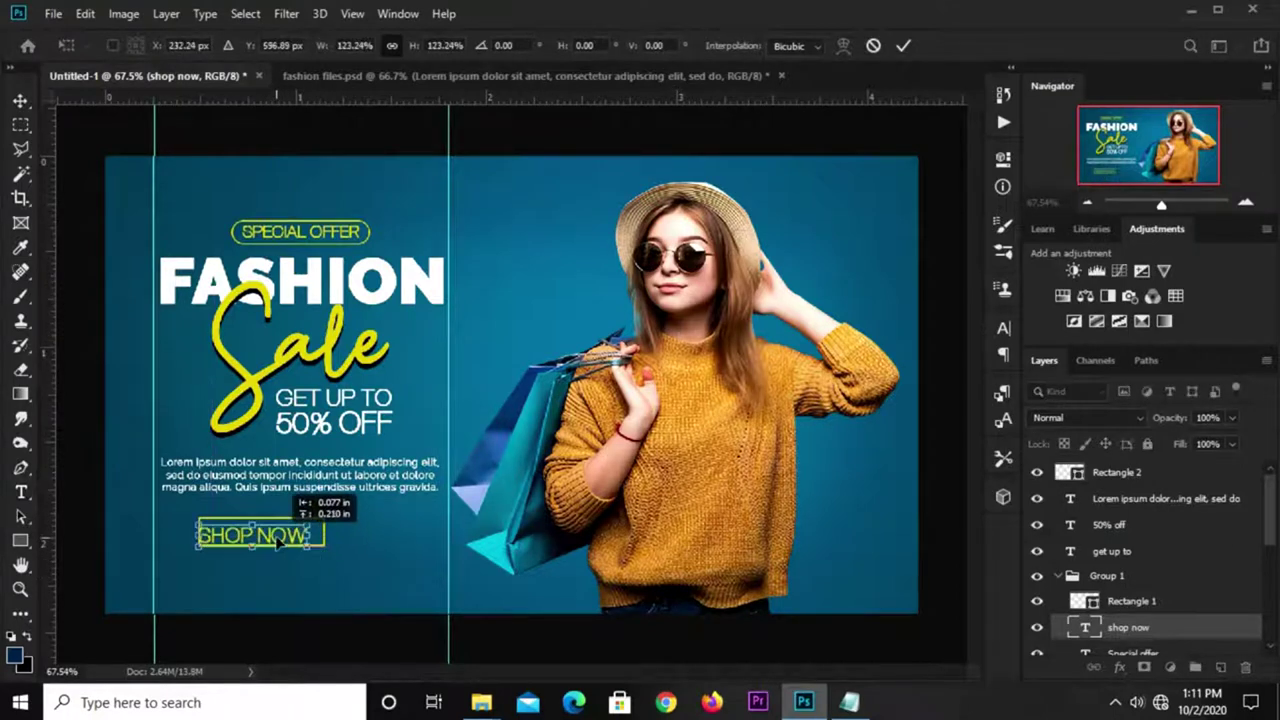
{"action": "key", "text": "Return"}
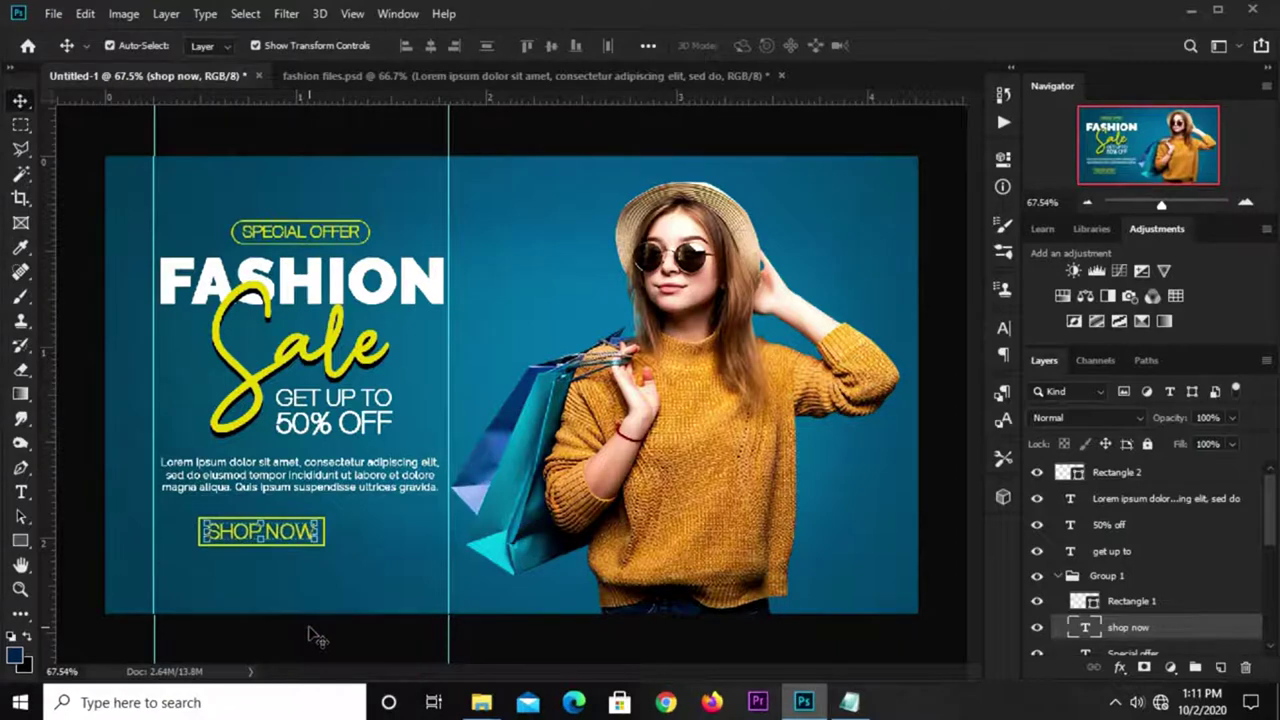
{"action": "left_click", "coordinate": [316, 634]}
{"action": "left_click", "coordinate": [303, 540]}
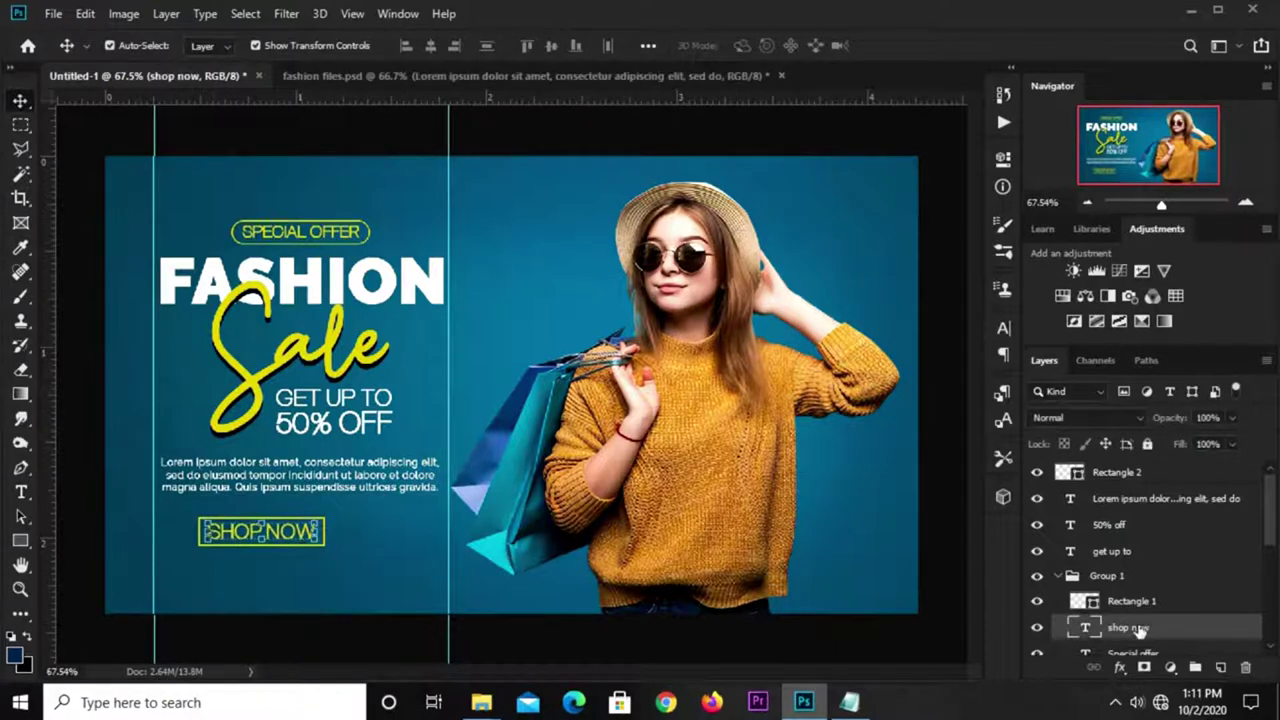
Step: Move Rectangle 1 and the shop now layer out of Group 1
{"action": "left_click", "coordinate": [1110, 578]}
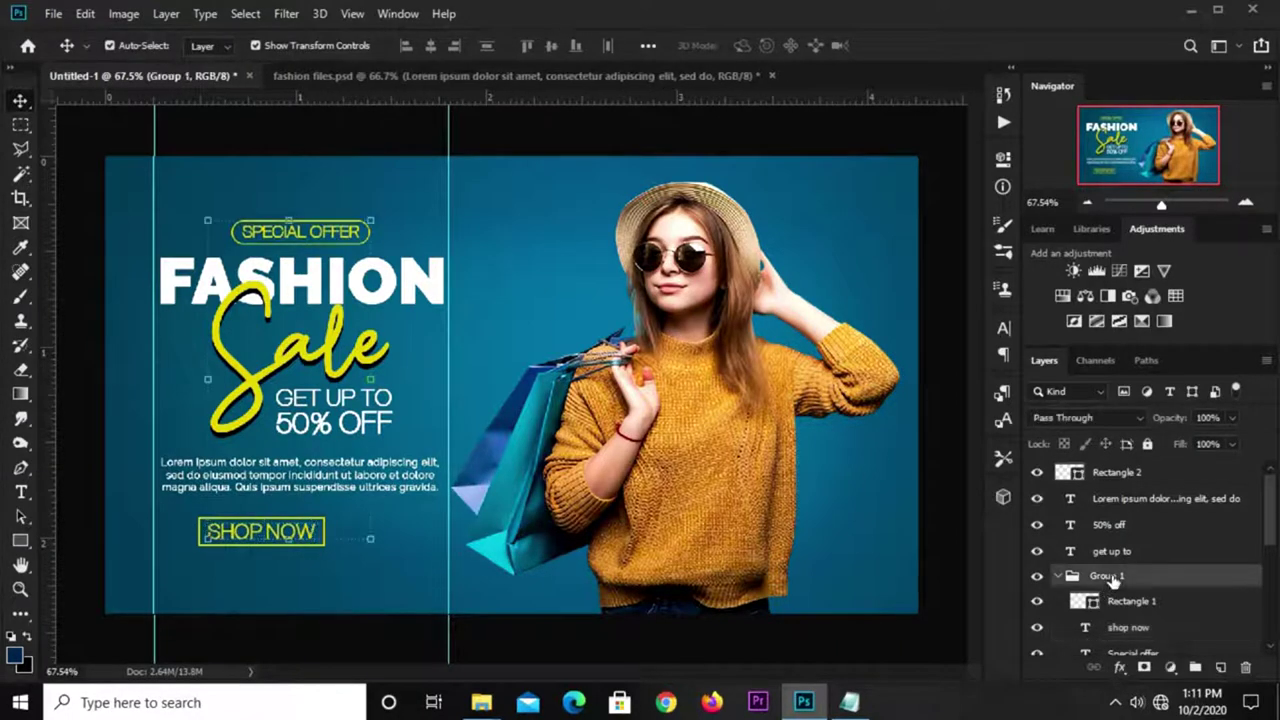
{"action": "left_click", "coordinate": [1120, 601]}
{"action": "left_click", "coordinate": [1128, 627], "text": "shift"}
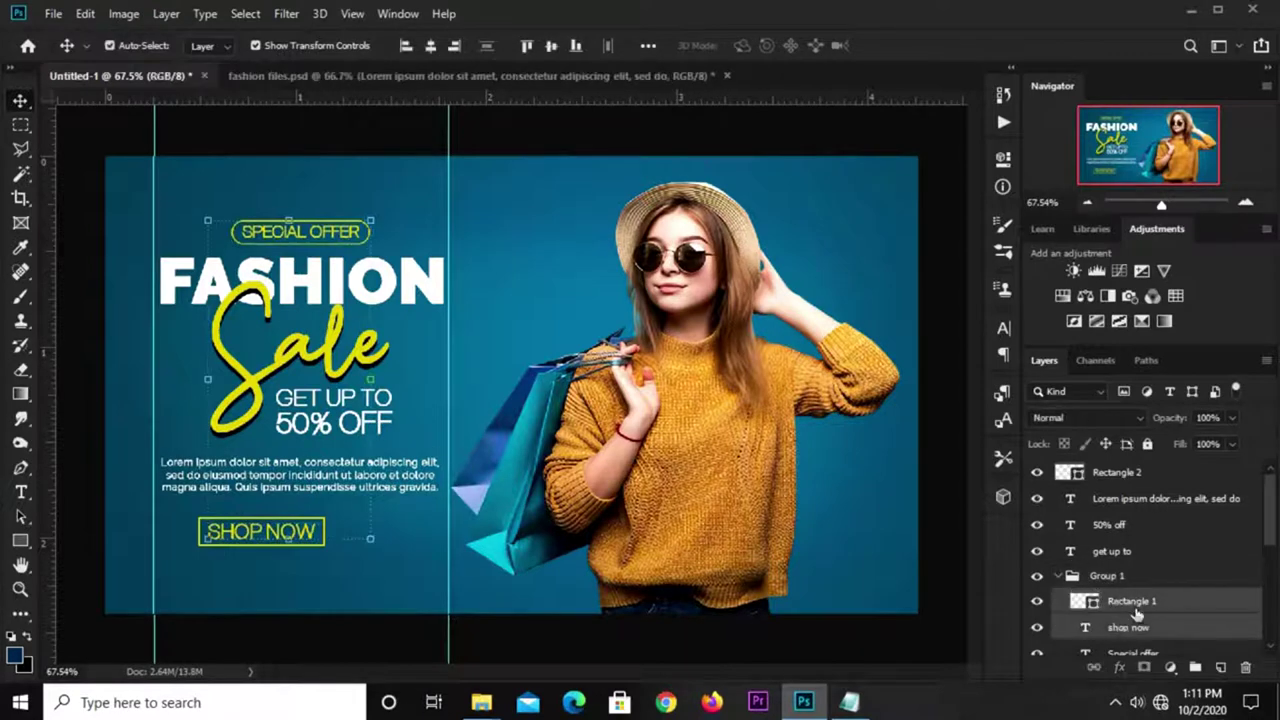
{"action": "left_click_drag", "start_coordinate": [1137, 622], "coordinate": [1130, 541]}
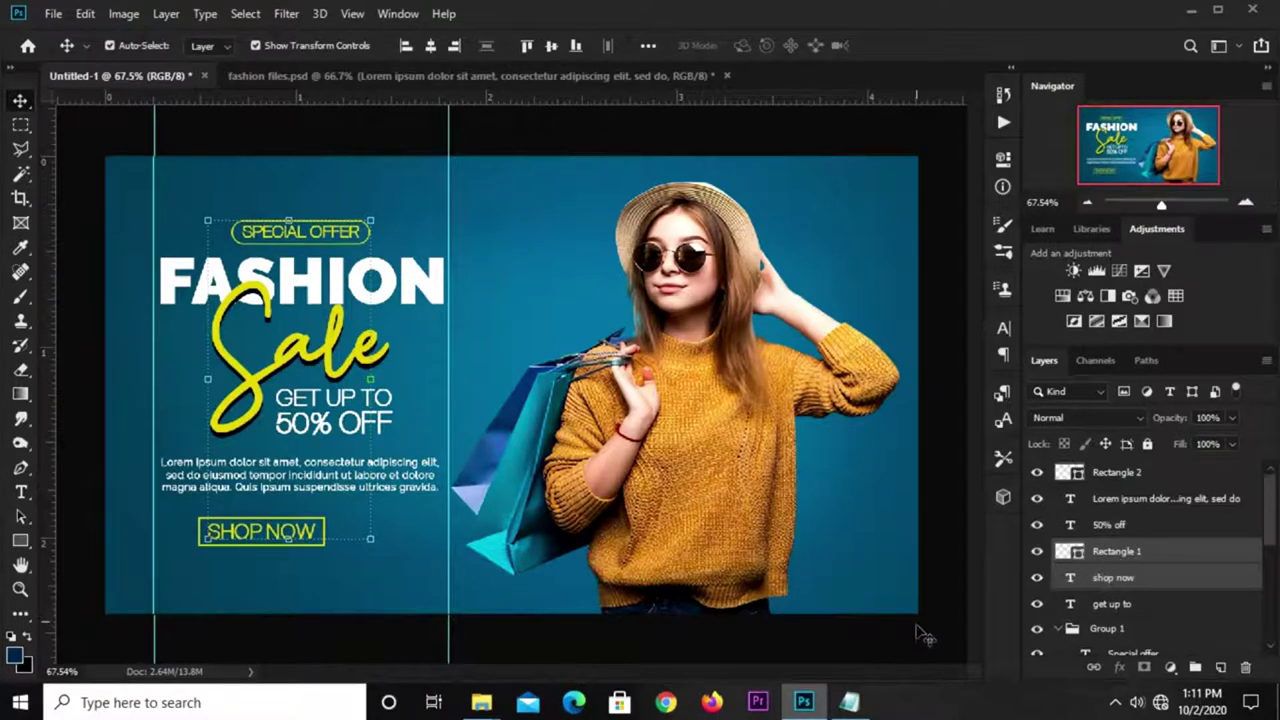
{"action": "left_click", "coordinate": [924, 636]}
Step: Group the shop now text with its Rectangle 2 outline as Group 2
{"action": "left_click", "coordinate": [1095, 564]}
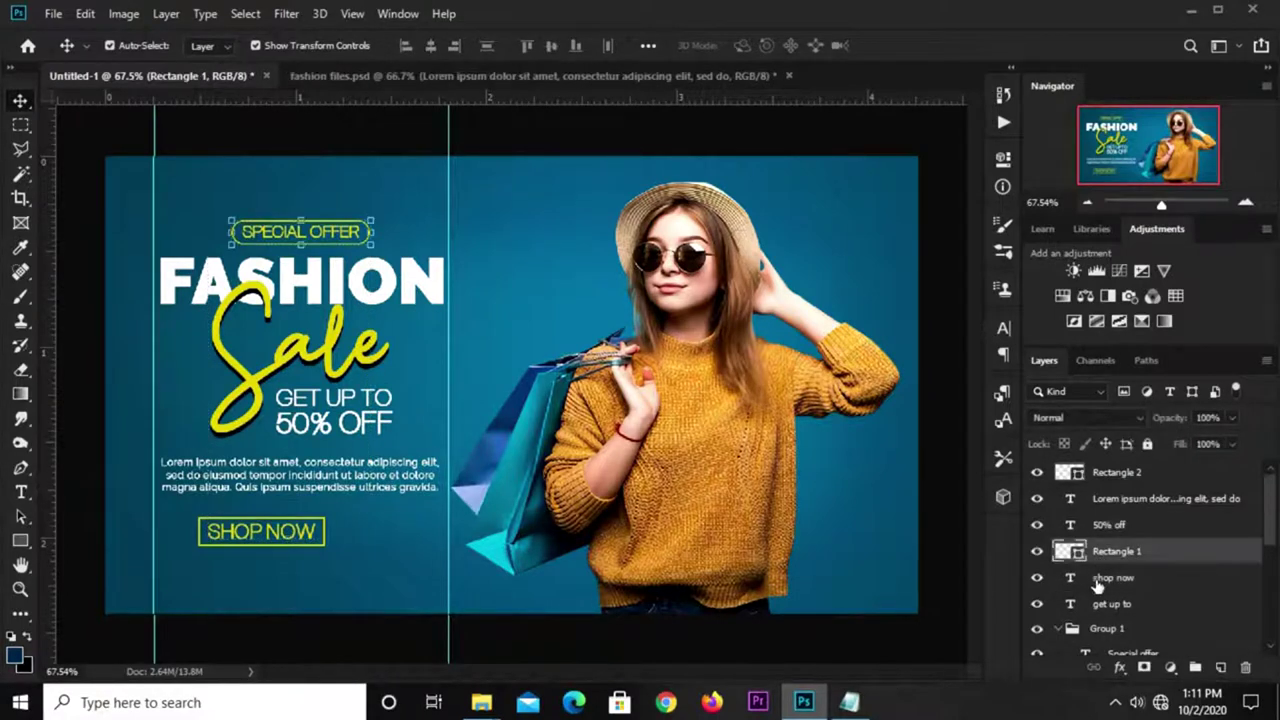
{"action": "left_click", "coordinate": [1097, 584]}
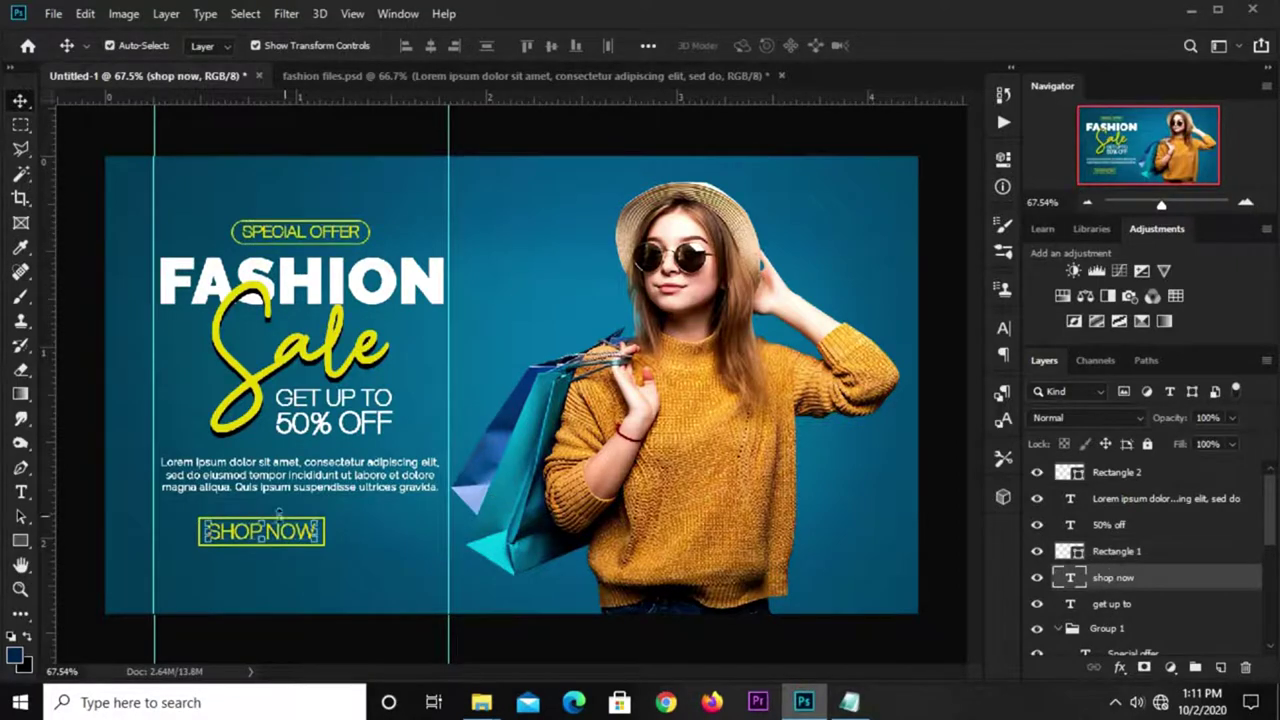
{"action": "left_click", "coordinate": [1118, 478]}
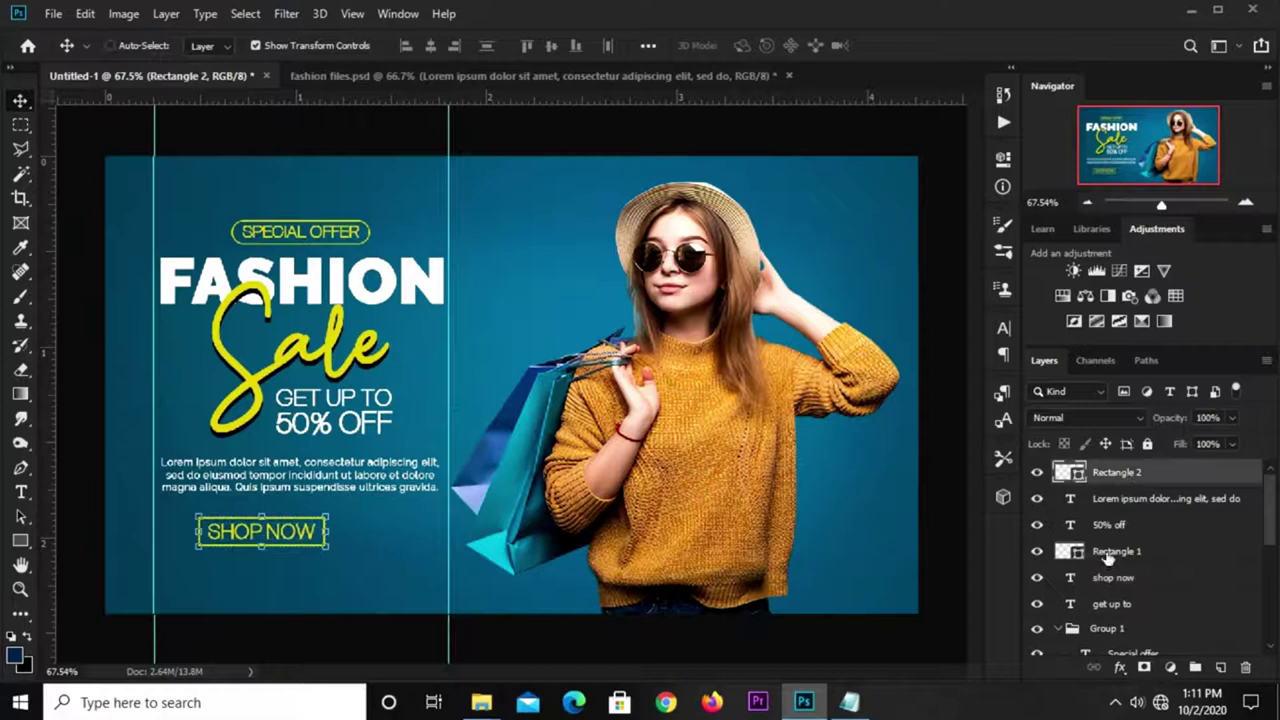
{"action": "left_click", "coordinate": [1122, 582], "text": "ctrl"}
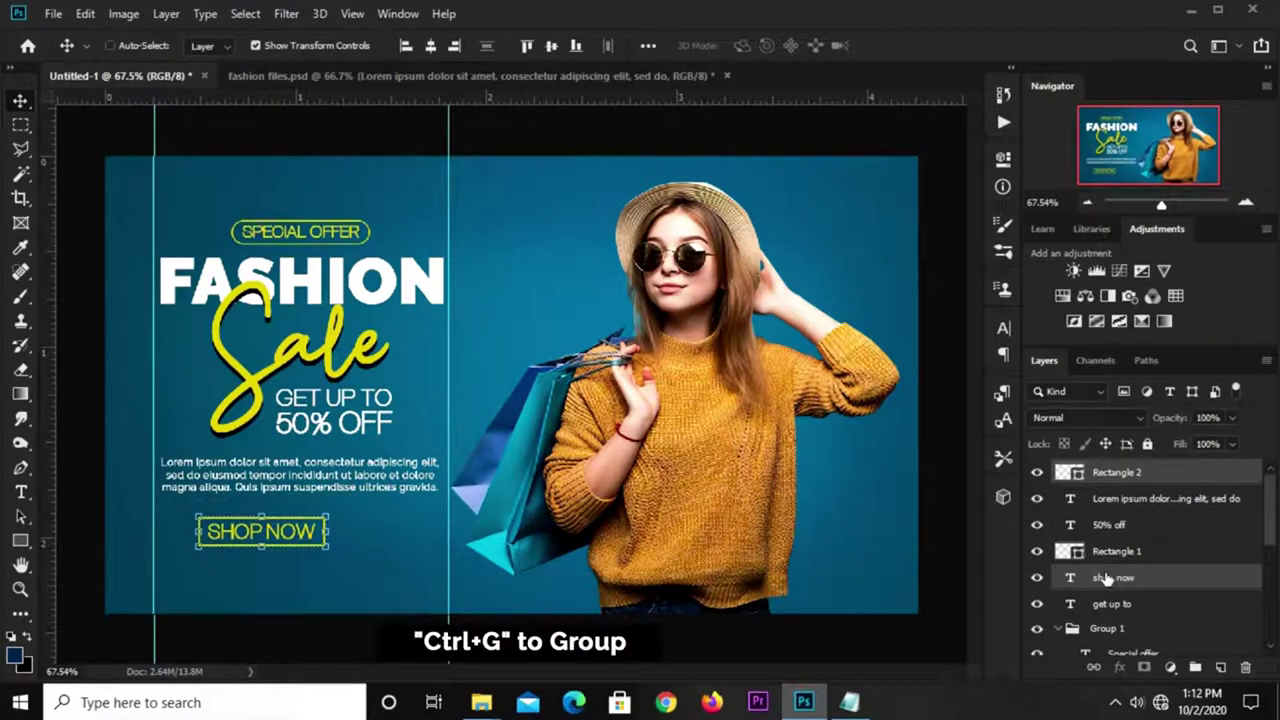
{"action": "key", "text": "ctrl+g"}
{"action": "left_click", "coordinate": [1037, 471]}
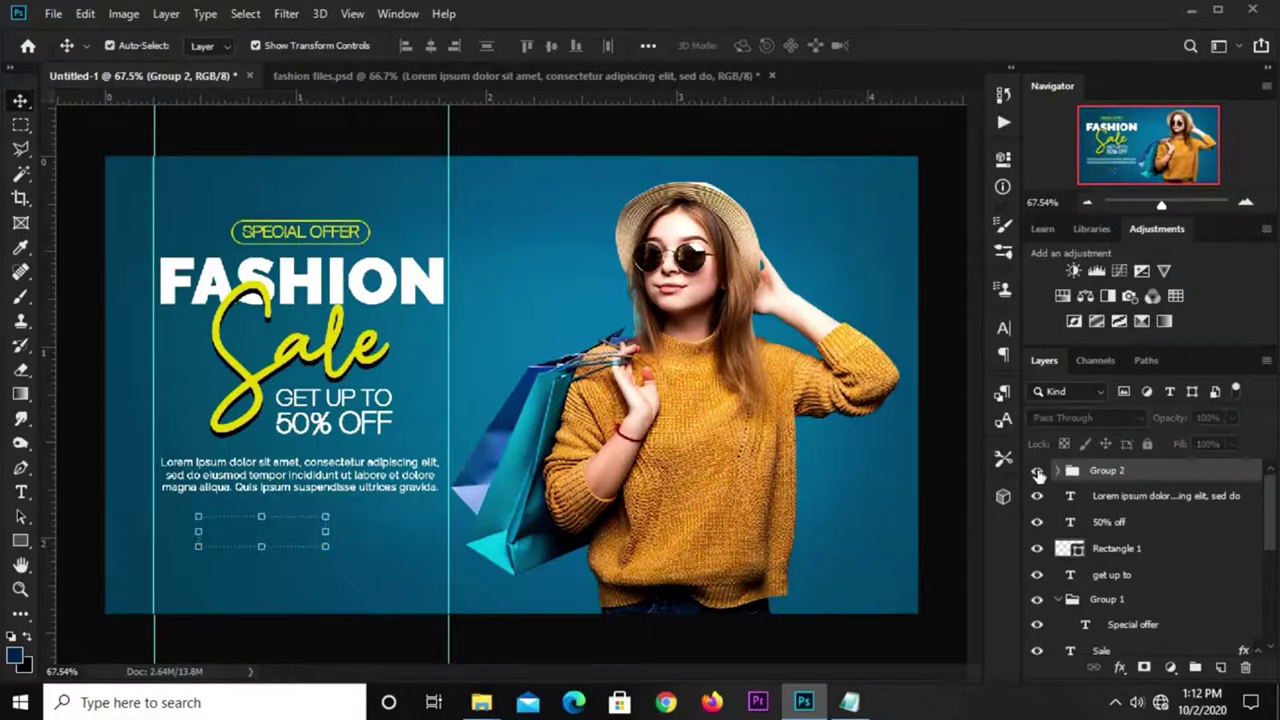
{"action": "left_click", "coordinate": [562, 636]}
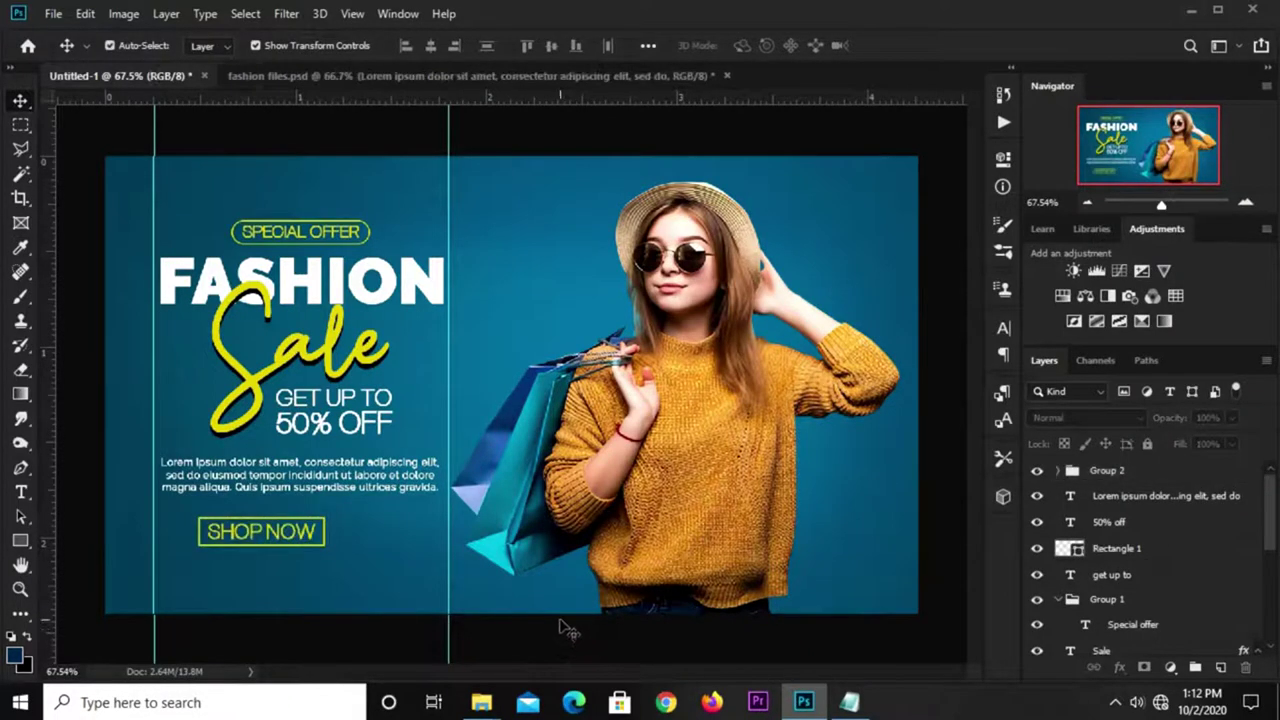
Step: Set the Rectangle tool's fill to hex efdd16 copied from the notes
{"action": "left_click", "coordinate": [17, 541]}
{"action": "left_click", "coordinate": [110, 537]}
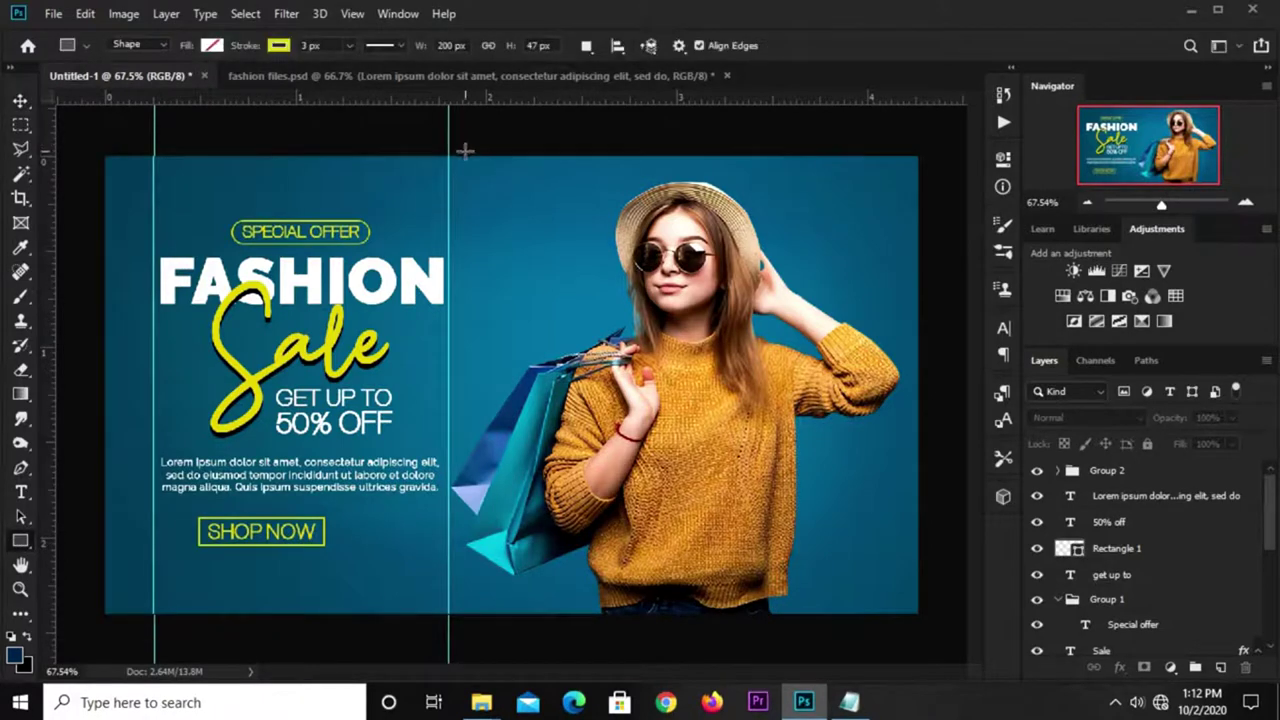
{"action": "left_click", "coordinate": [212, 45]}
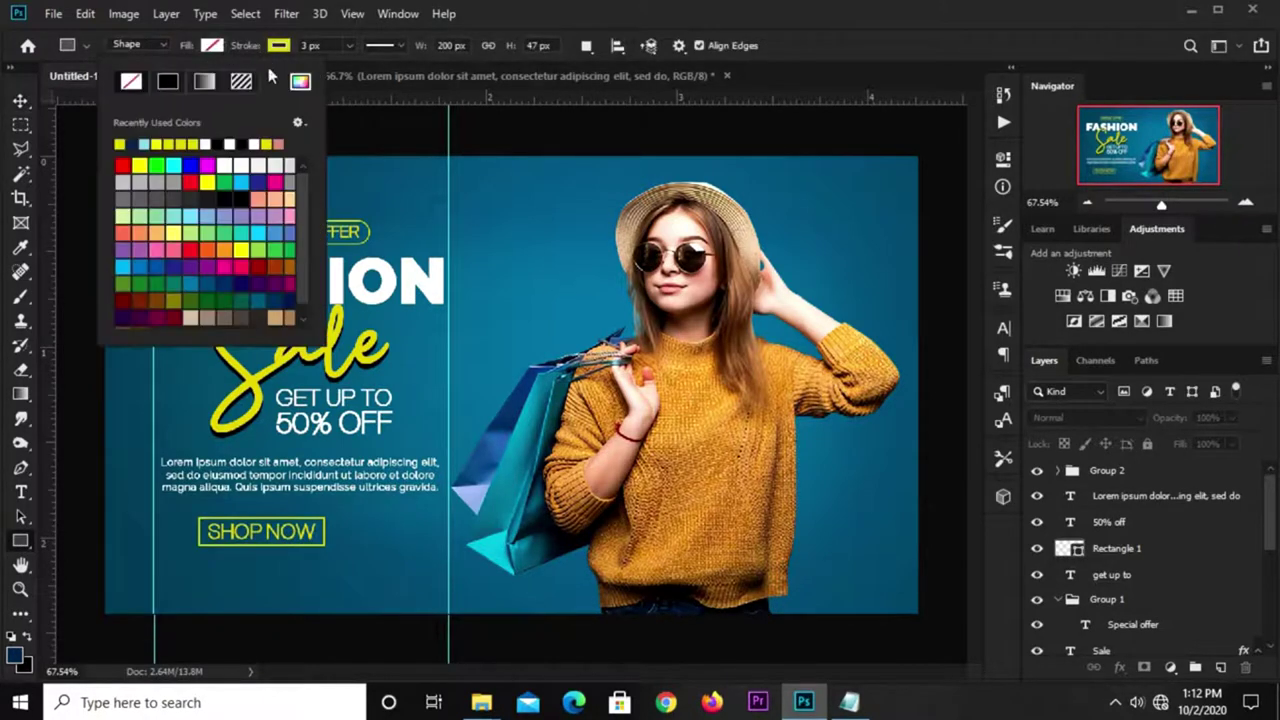
{"action": "left_click", "coordinate": [300, 82]}
{"action": "left_click", "coordinate": [849, 702]}
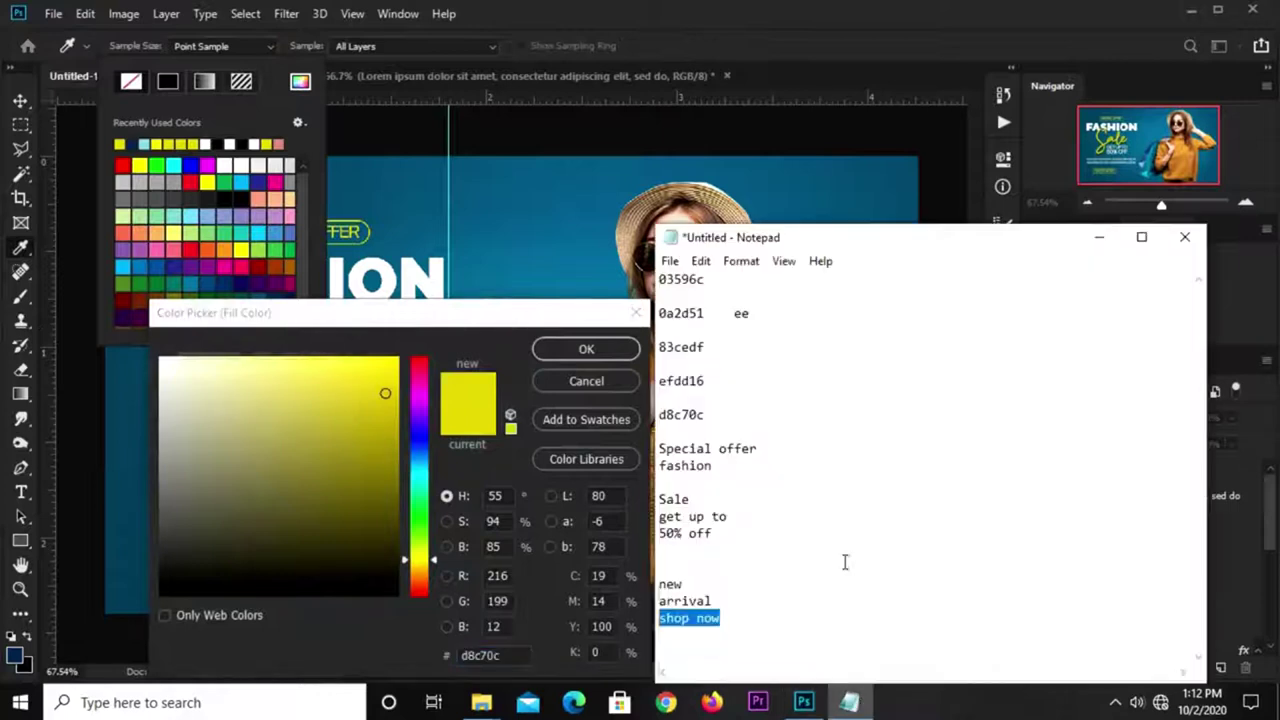
{"action": "left_click_drag", "start_coordinate": [713, 380], "coordinate": [667, 389]}
{"action": "right_click", "coordinate": [676, 384]}
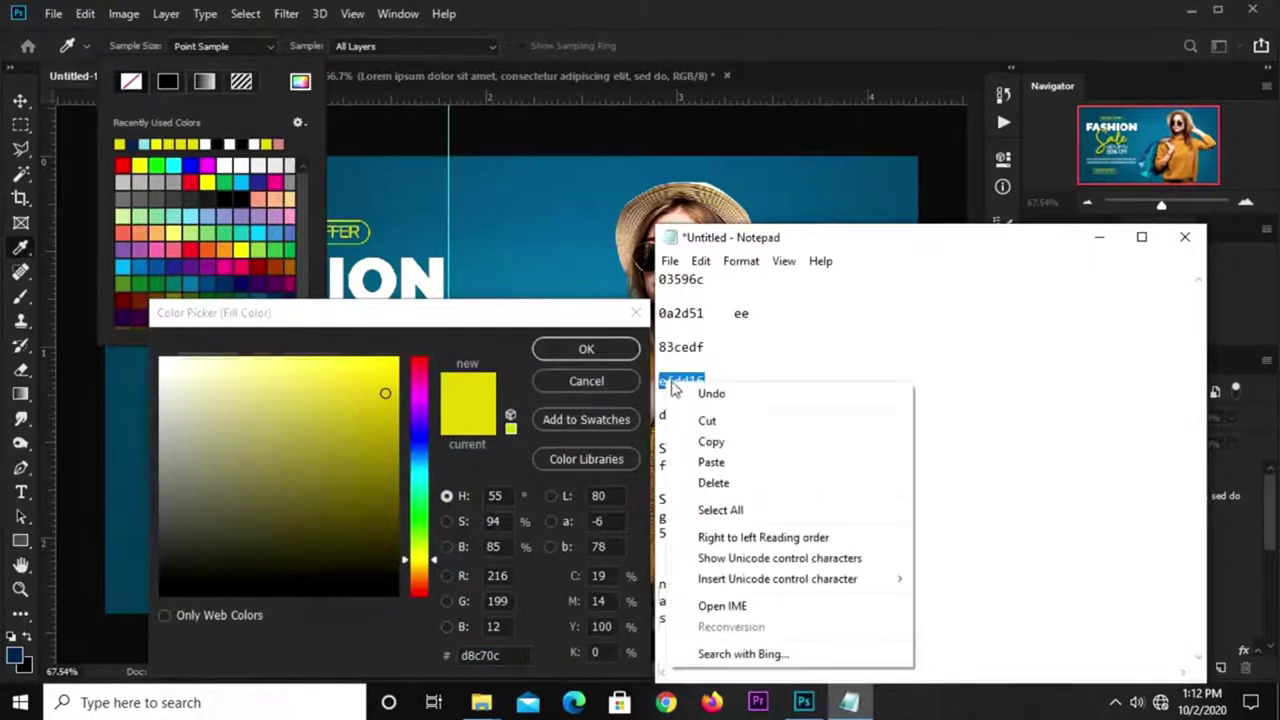
{"action": "left_click", "coordinate": [728, 449]}
{"action": "double_click", "coordinate": [482, 655]}
{"action": "right_click", "coordinate": [485, 655]}
{"action": "left_click", "coordinate": [520, 474]}
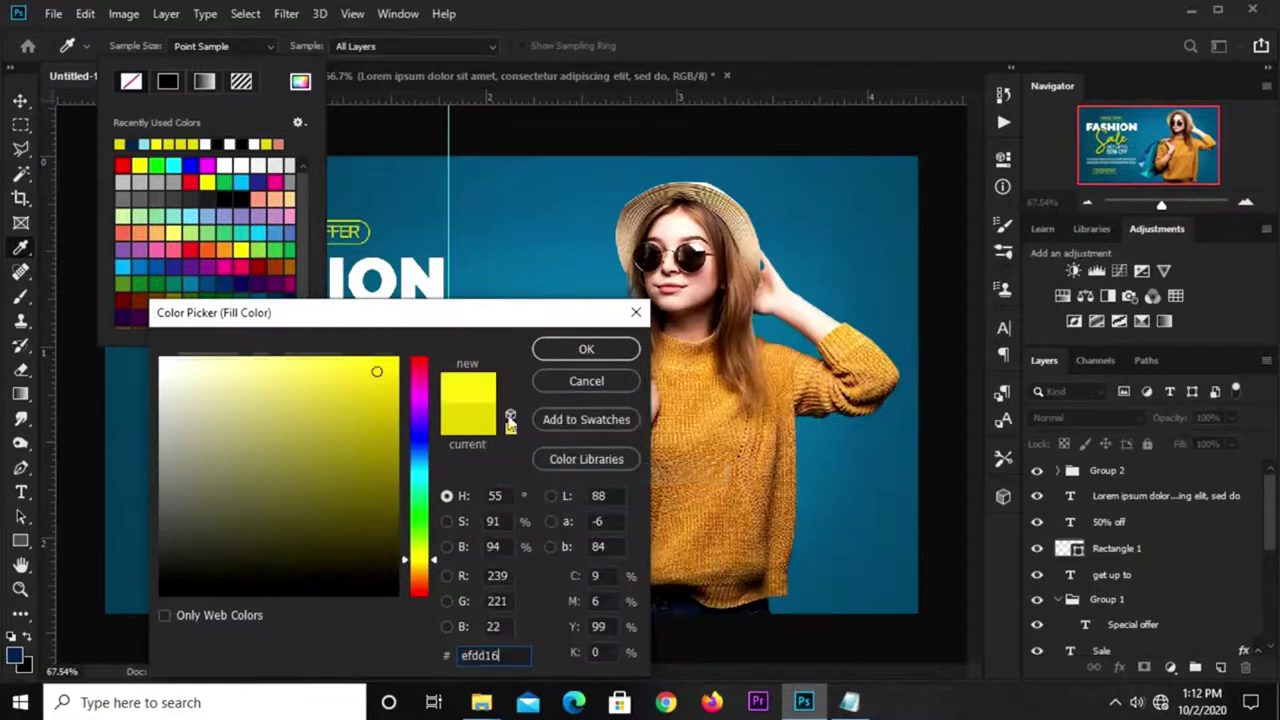
{"action": "left_click", "coordinate": [586, 349]}
Step: Draw the 145×212 px yellow rectangle hanging from the banner's top edge and nudge it into place
{"action": "left_click_drag", "start_coordinate": [478, 128], "coordinate": [570, 263]}
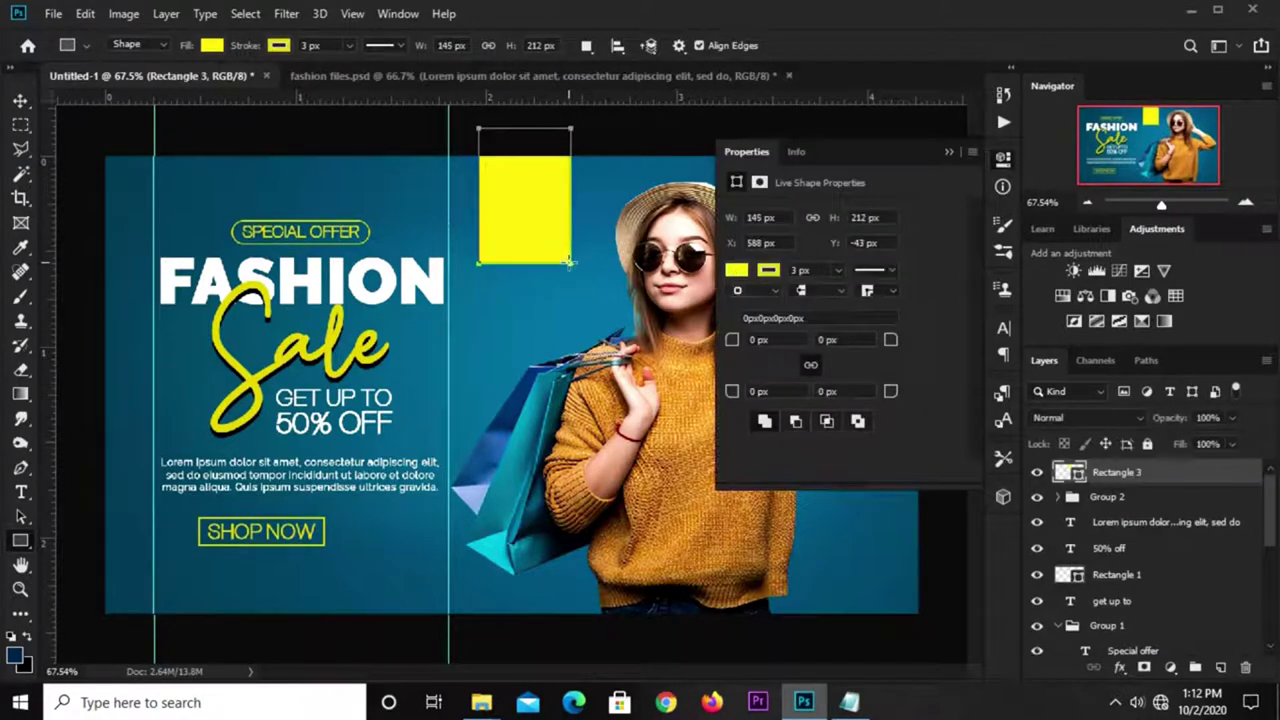
{"action": "left_click", "coordinate": [950, 152]}
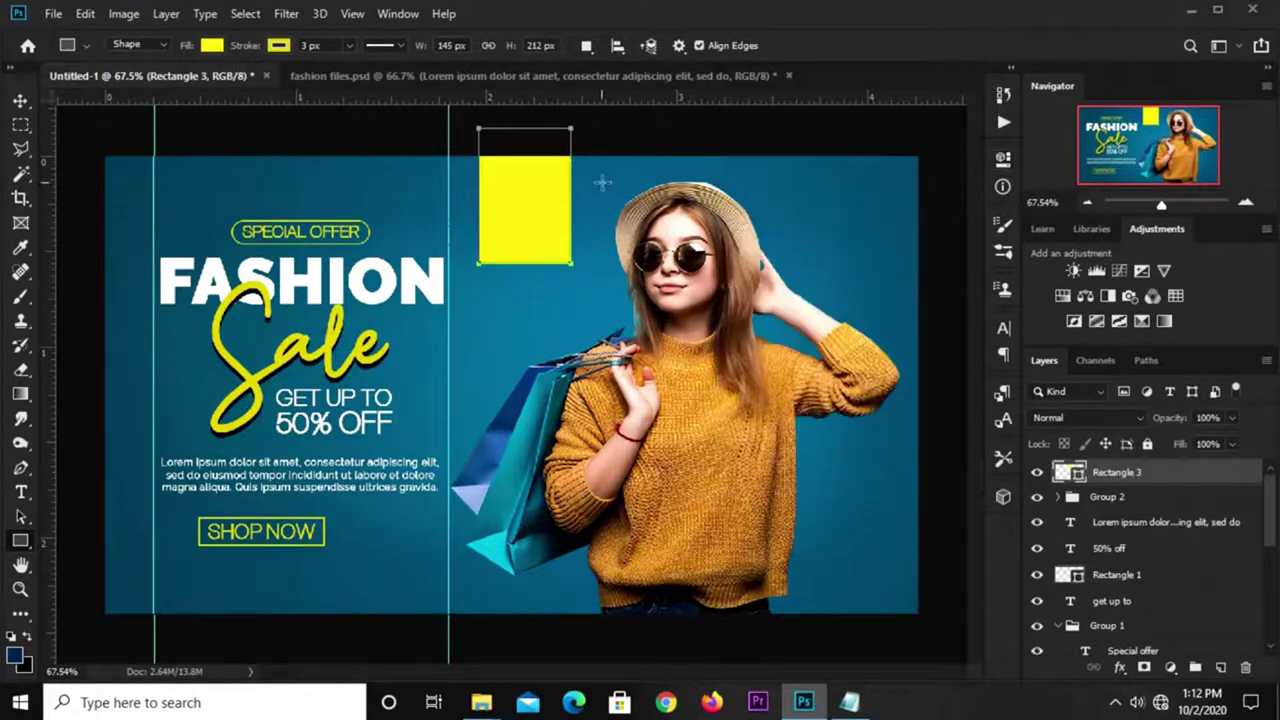
{"action": "key", "text": "v"}
{"action": "left_click_drag", "start_coordinate": [532, 198], "coordinate": [531, 211]}
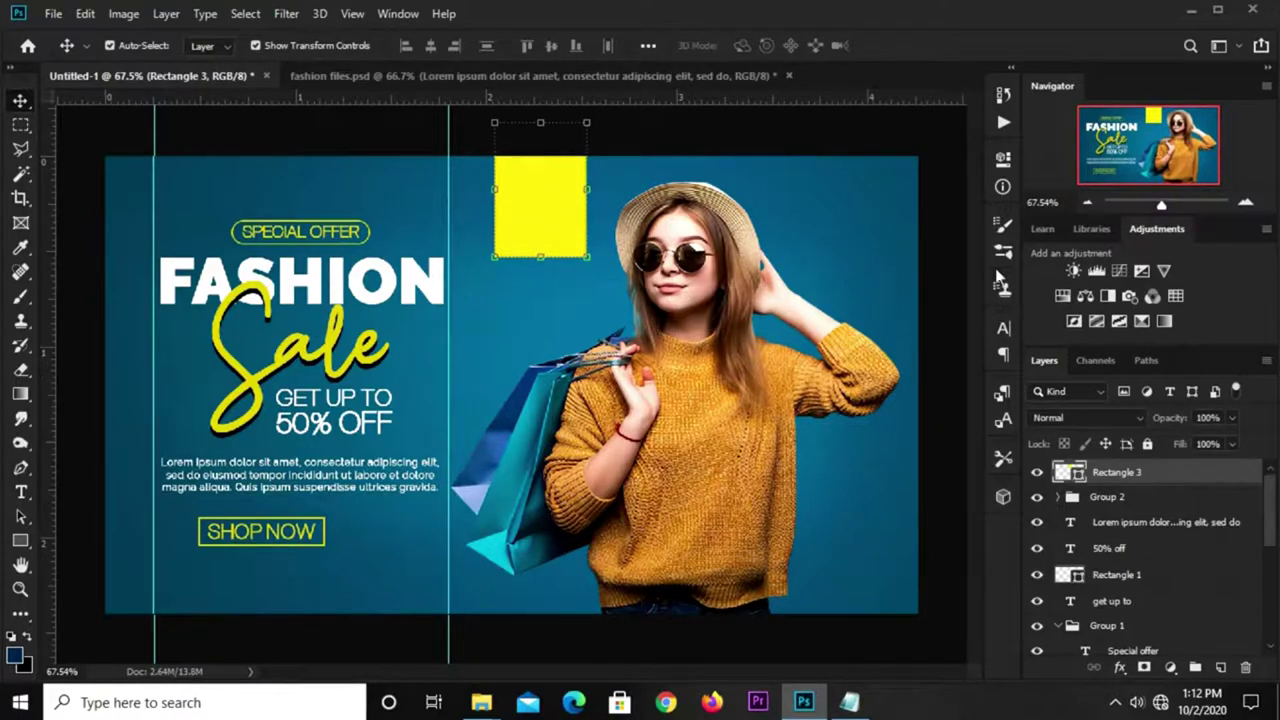
Step: Open the yellow rectangle's custom fill colour picker and copy hex d8c70c from the notes
{"action": "left_click", "coordinate": [1003, 158]}
{"action": "left_click", "coordinate": [768, 270]}
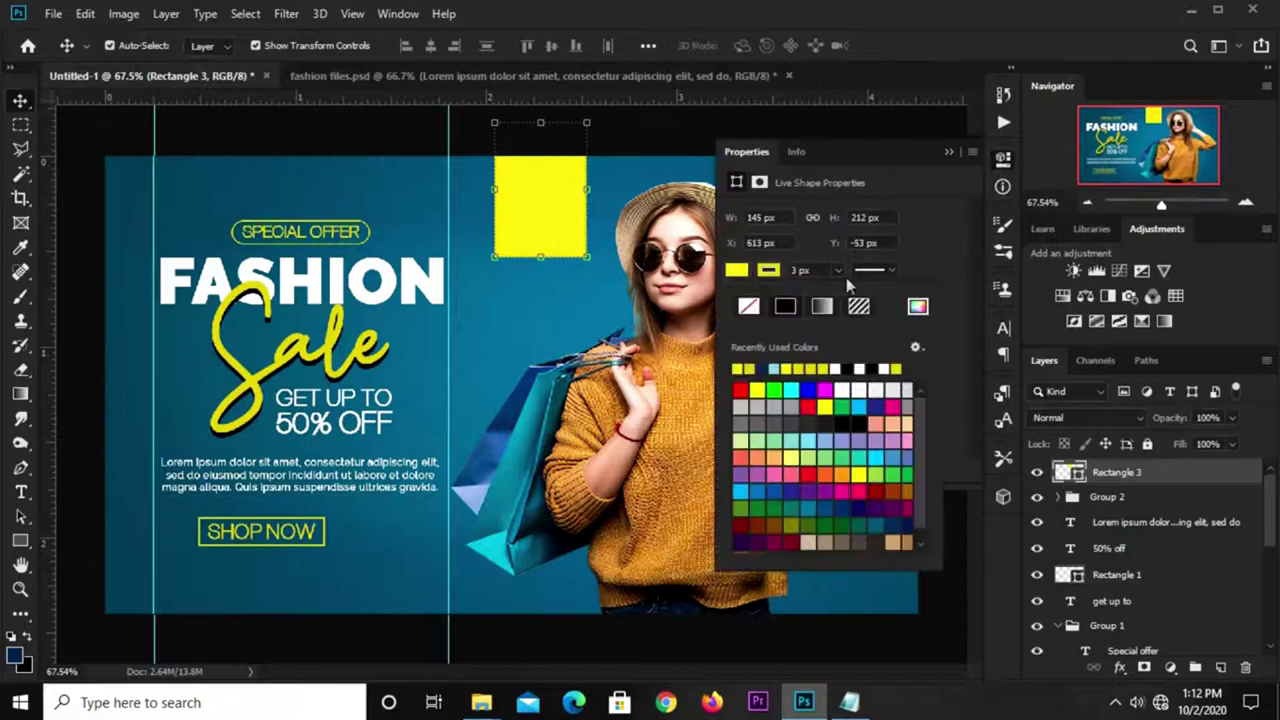
{"action": "left_click", "coordinate": [916, 307]}
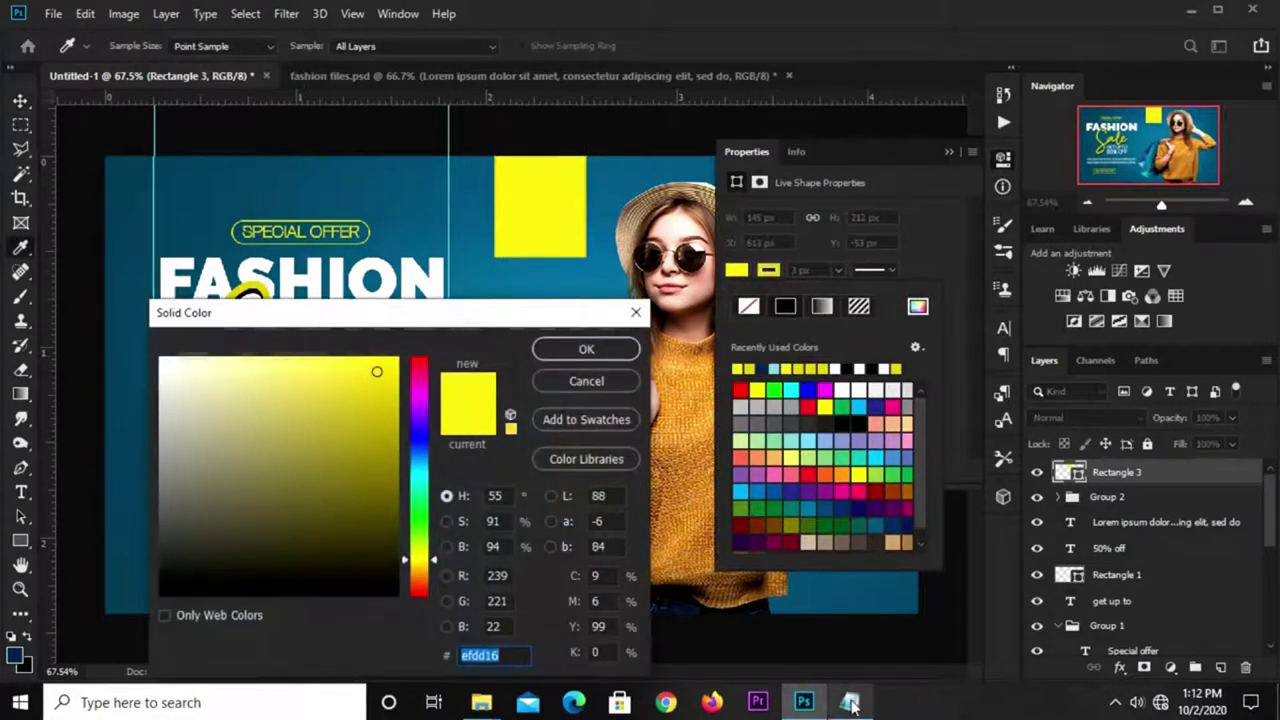
{"action": "left_click", "coordinate": [849, 702]}
{"action": "left_click", "coordinate": [714, 414]}
{"action": "double_click", "coordinate": [690, 414]}
{"action": "right_click", "coordinate": [692, 415]}
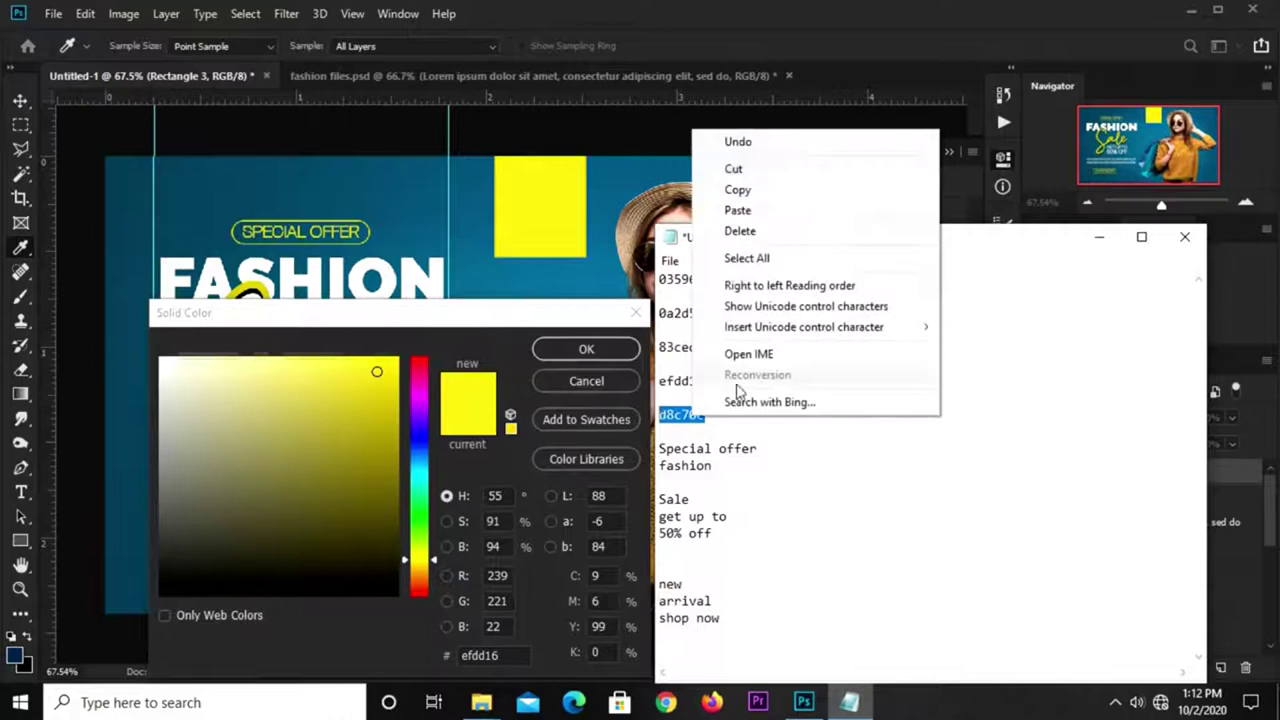
{"action": "left_click", "coordinate": [741, 190]}
Step: Paste d8c70c as the rectangle's fill colour and confirm it
{"action": "left_click", "coordinate": [500, 656]}
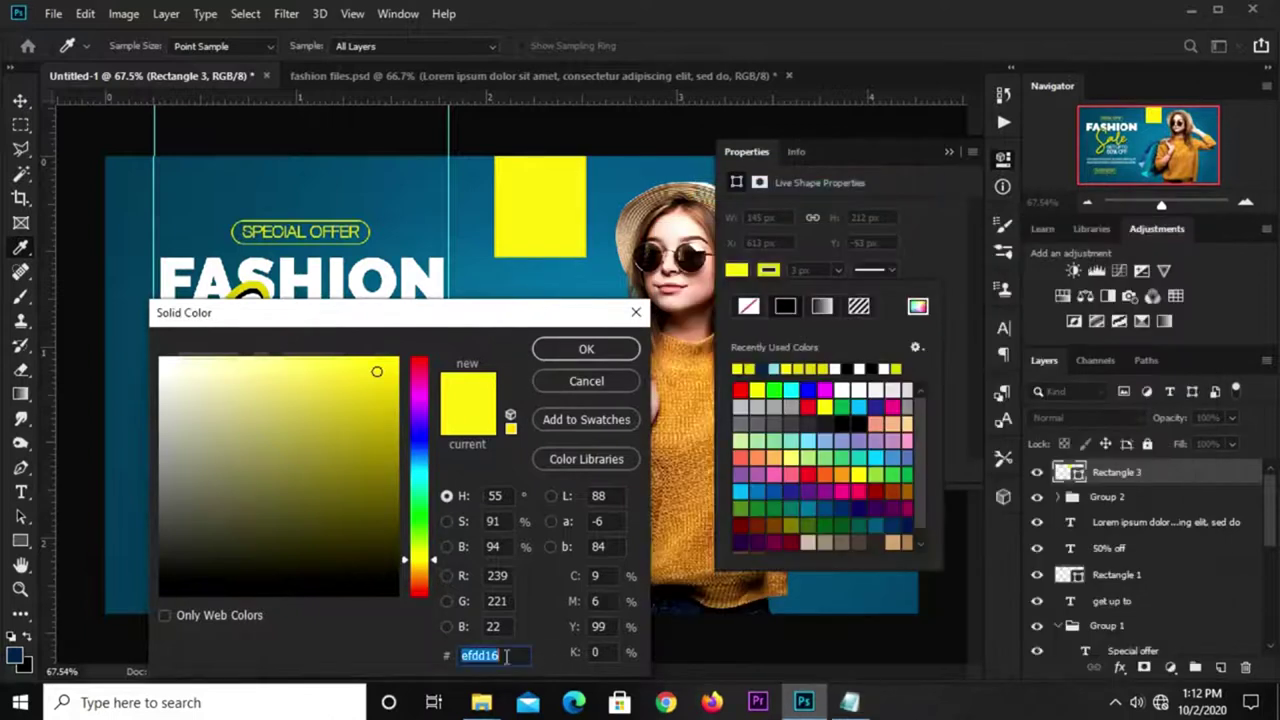
{"action": "right_click", "coordinate": [506, 656]}
{"action": "left_click", "coordinate": [550, 478]}
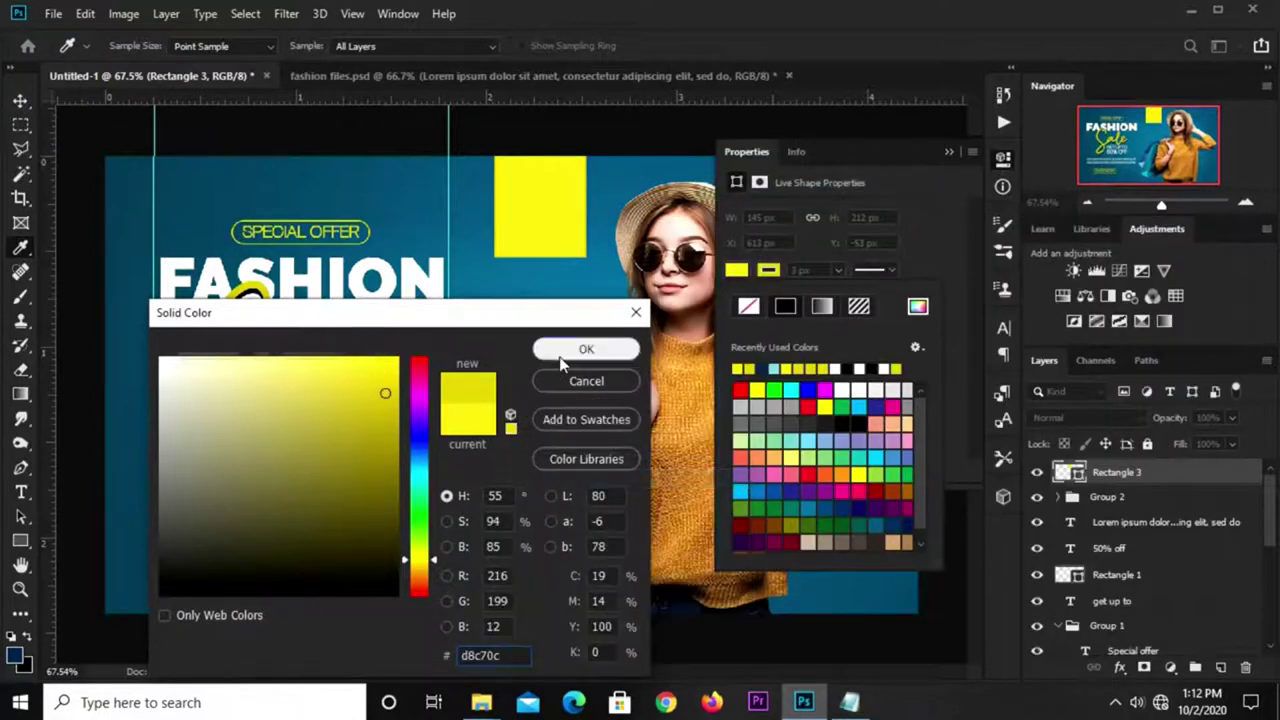
{"action": "left_click", "coordinate": [559, 356]}
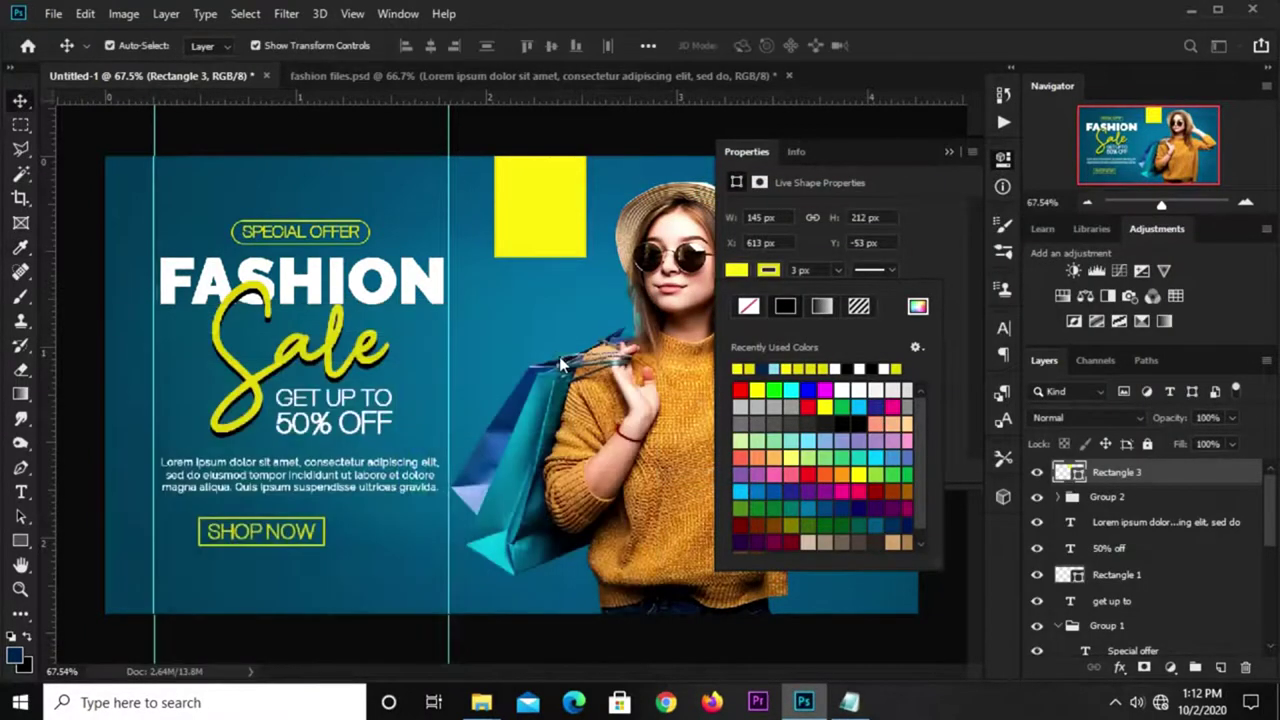
{"action": "left_click", "coordinate": [929, 240]}
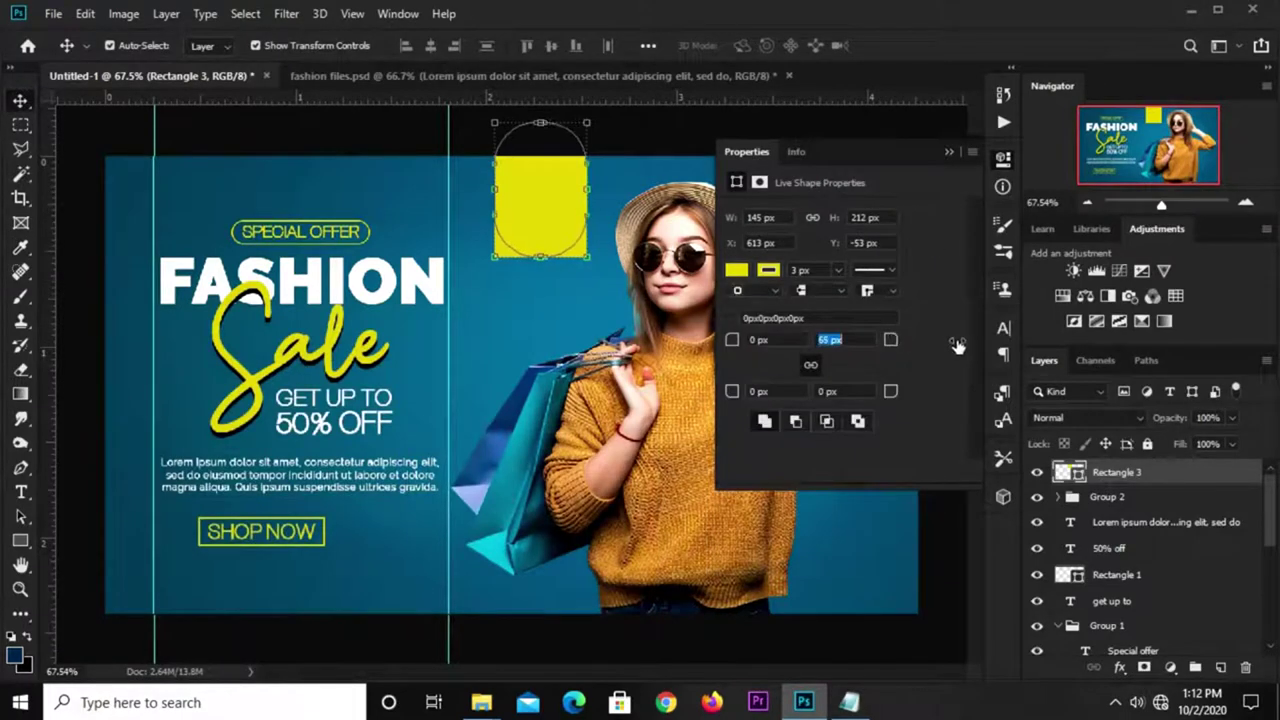
Step: Fully round the tag's bottom corners, stretch it slightly taller, and shift it about 5 px left
{"action": "left_click_drag", "start_coordinate": [893, 340], "coordinate": [970, 345]}
{"action": "left_click", "coordinate": [946, 153]}
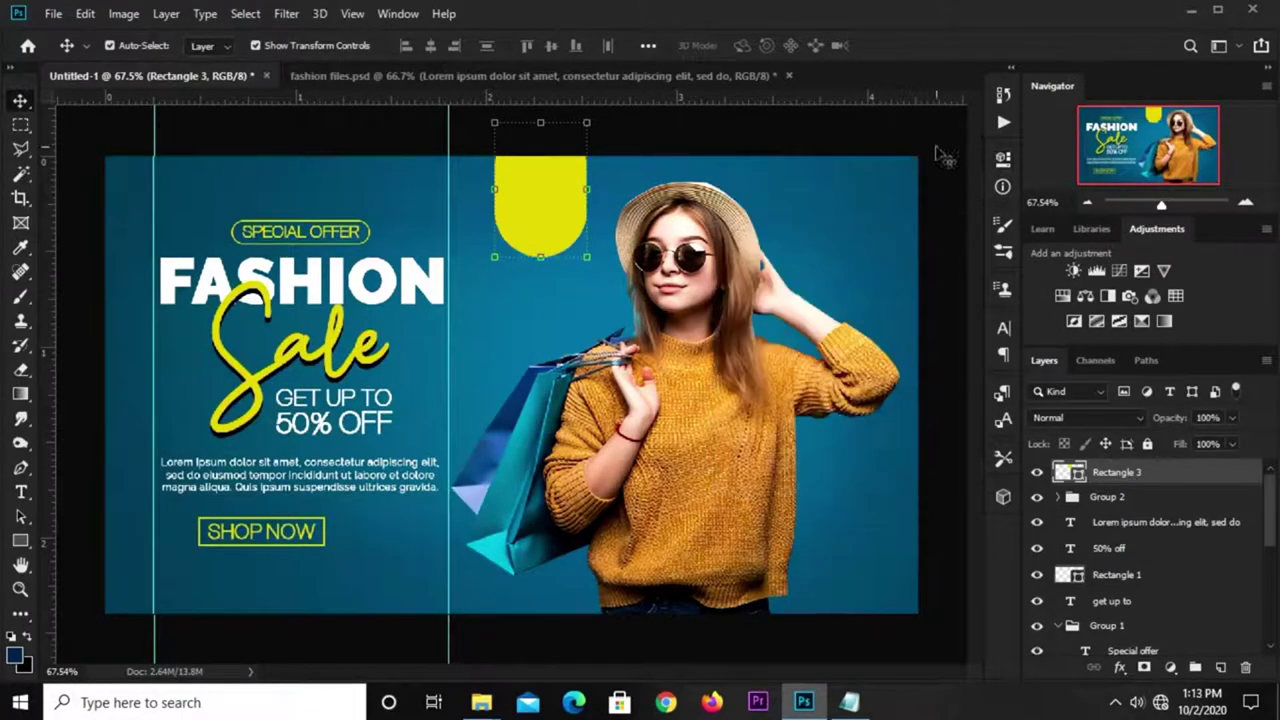
{"action": "key", "text": "ctrl+t"}
{"action": "left_click_drag", "start_coordinate": [535, 142], "coordinate": [537, 128]}
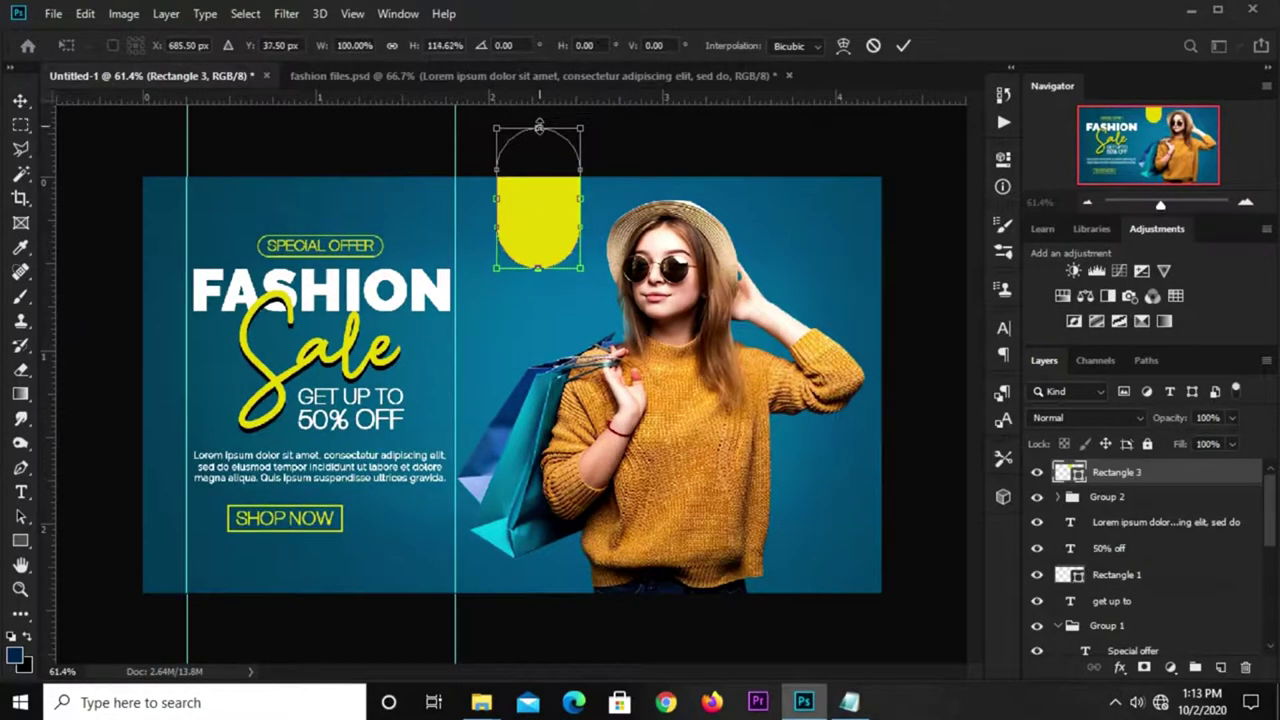
{"action": "left_click_drag", "start_coordinate": [540, 218], "coordinate": [535, 218]}
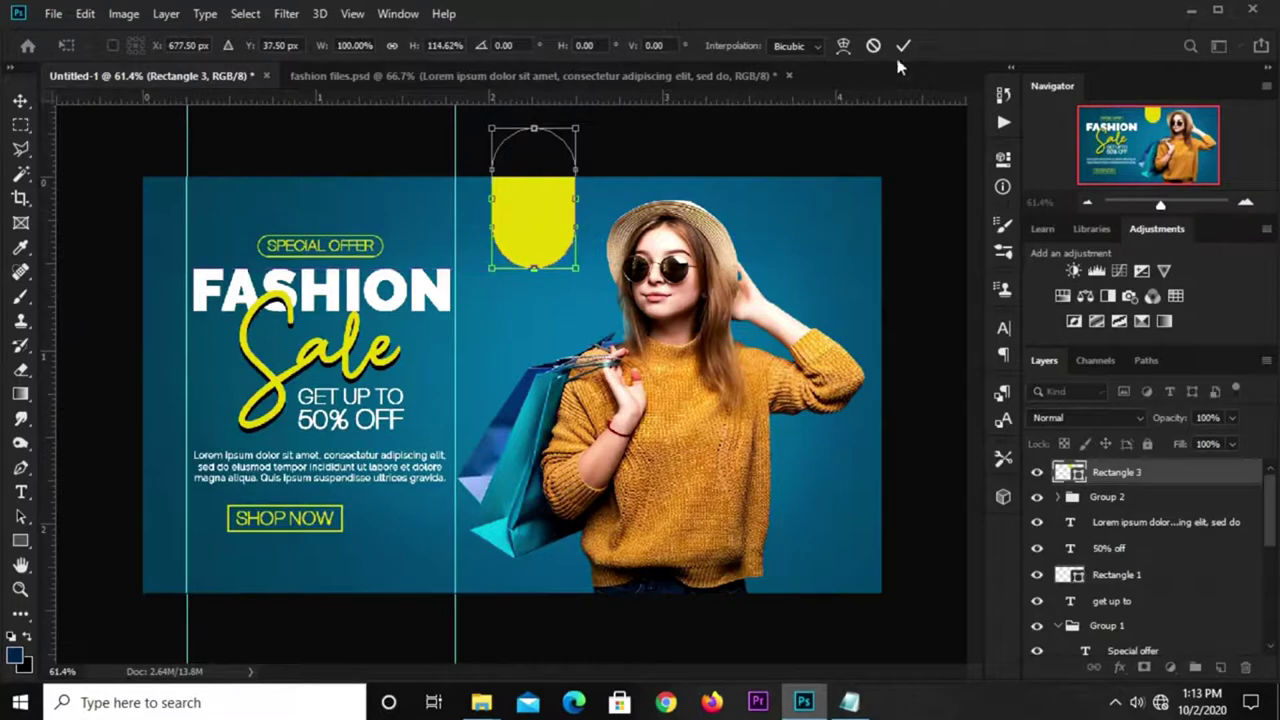
{"action": "key", "text": "Return"}
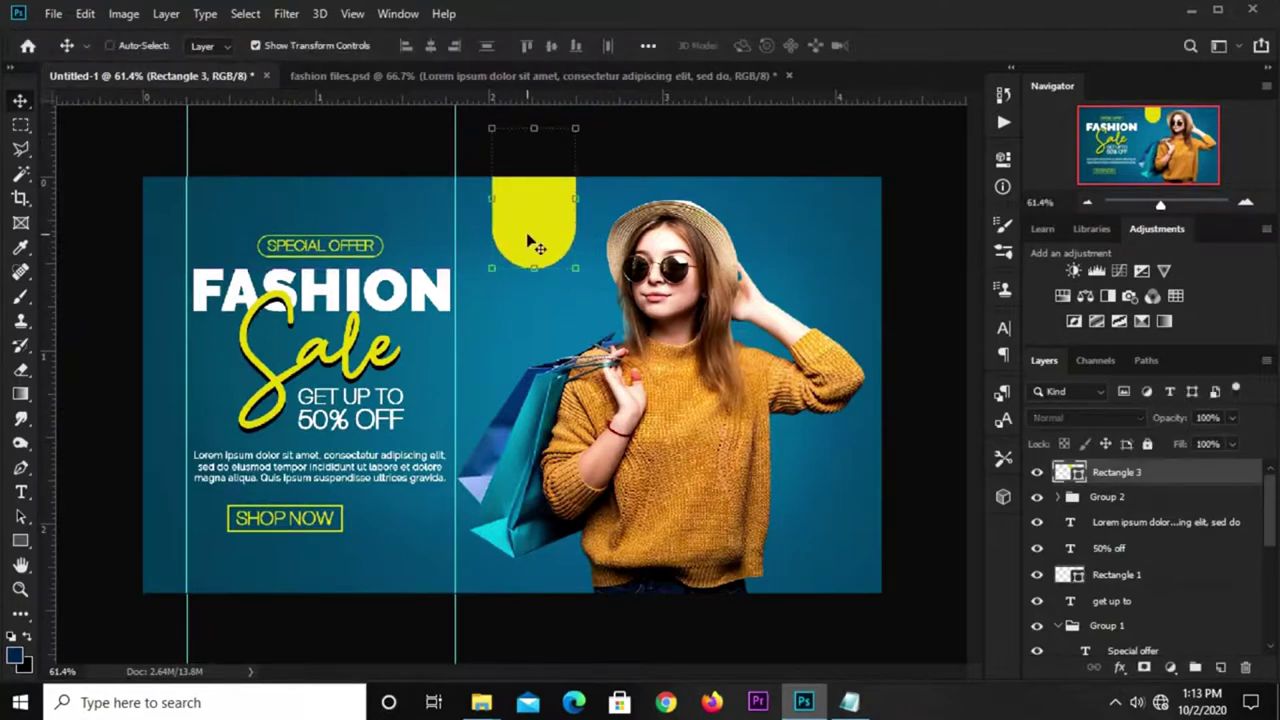
Step: Duplicate Rectangle 3 and scale the copy to about 88% around its centre
{"action": "key", "text": "ctrl+j"}
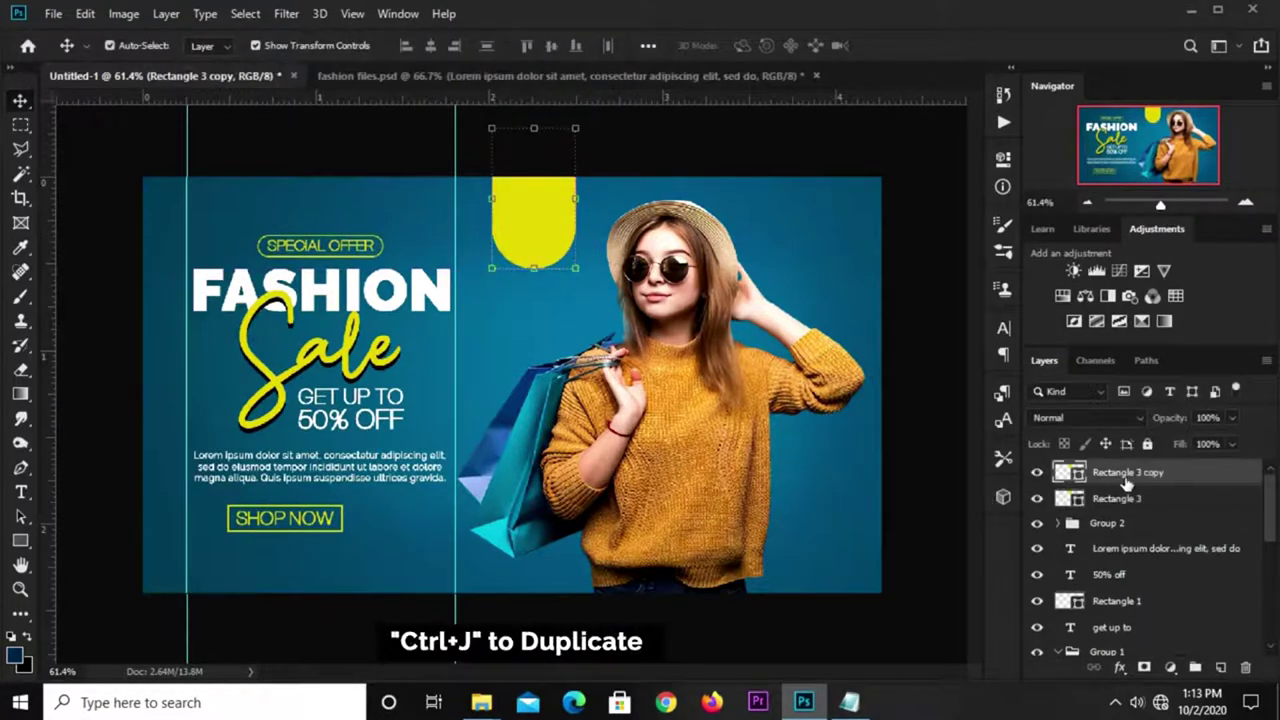
{"action": "key", "text": "ctrl+t"}
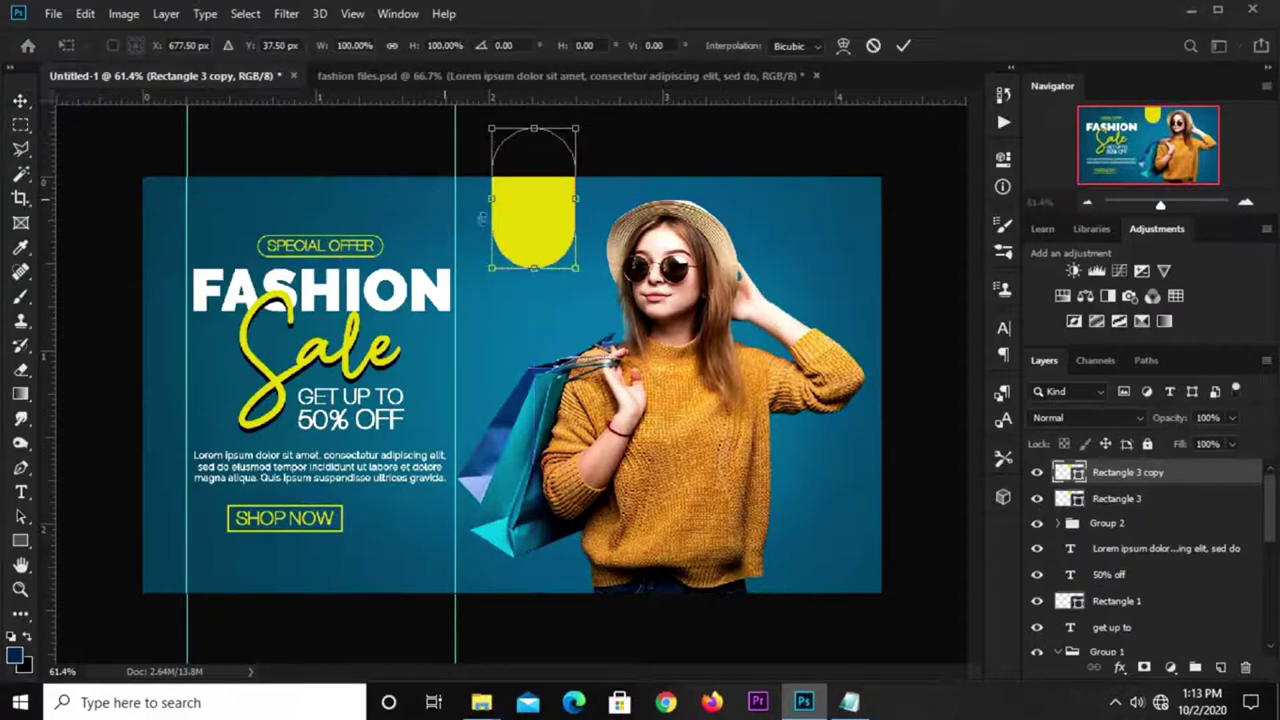
{"action": "left_click_drag", "start_coordinate": [490, 270], "coordinate": [497, 263]}
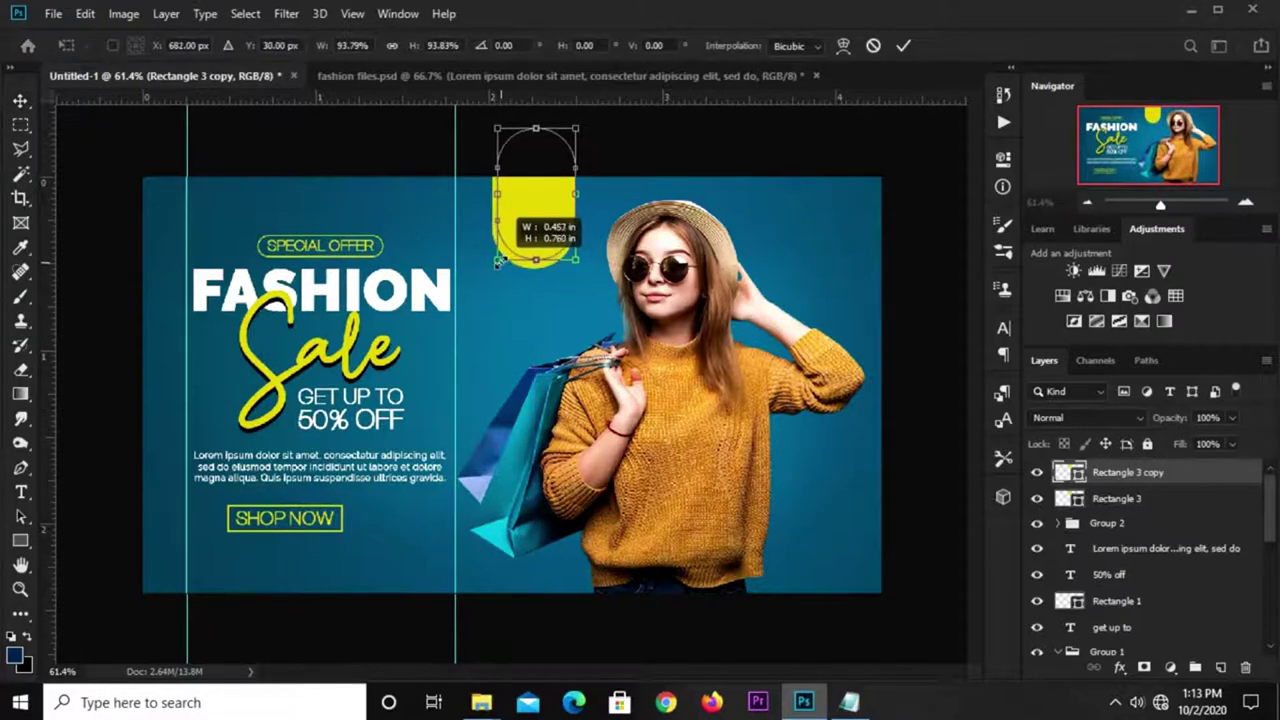
{"action": "key", "text": "ctrl+z"}
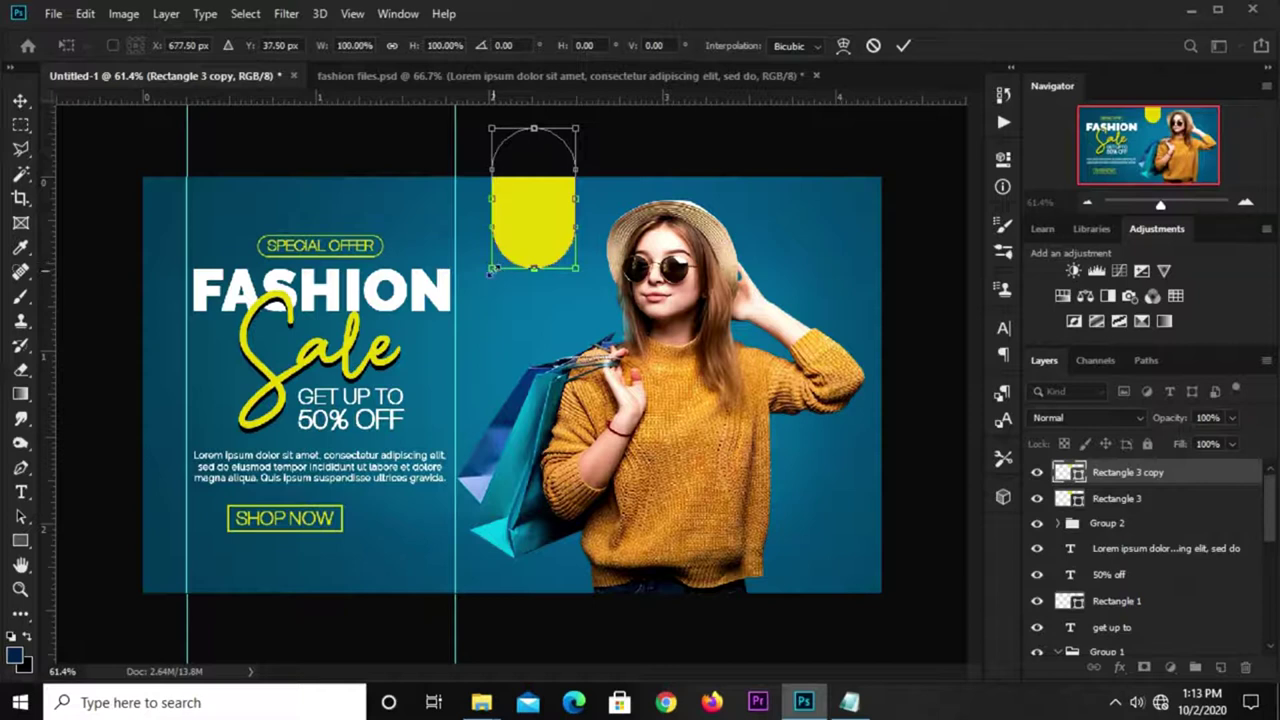
{"action": "left_click_drag", "start_coordinate": [491, 269], "coordinate": [490, 262]}
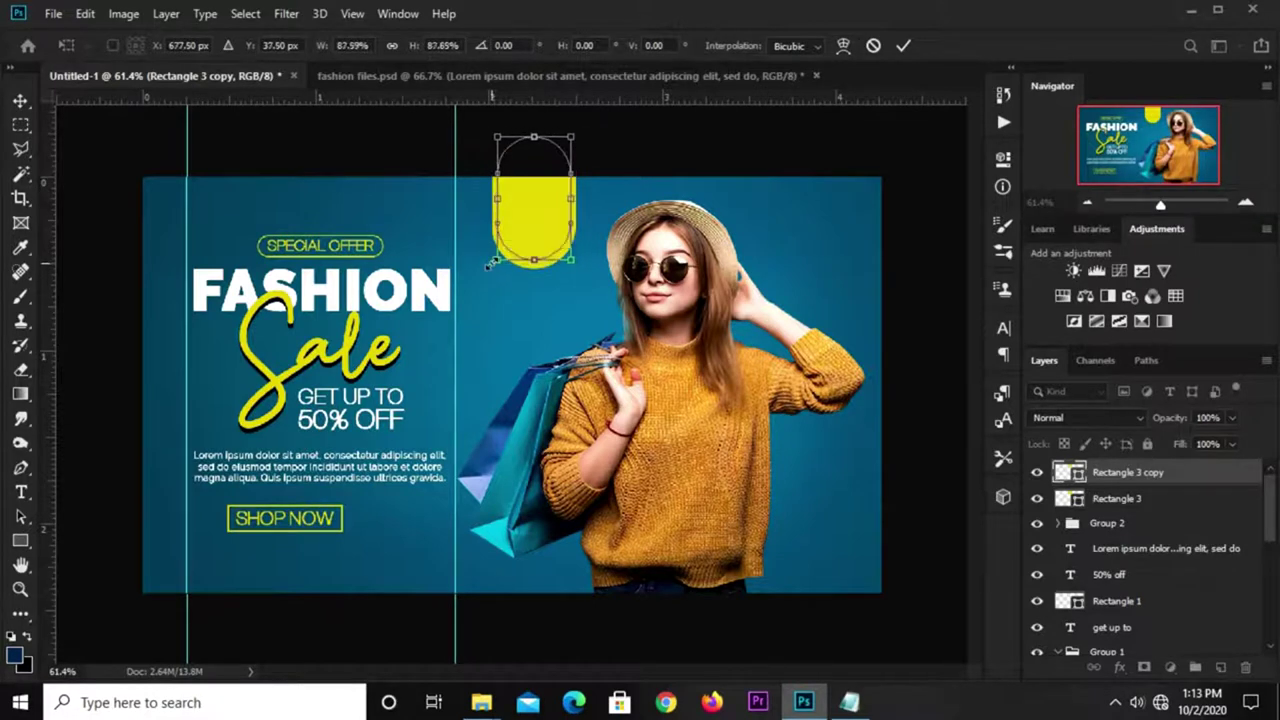
{"action": "key", "text": "Return"}
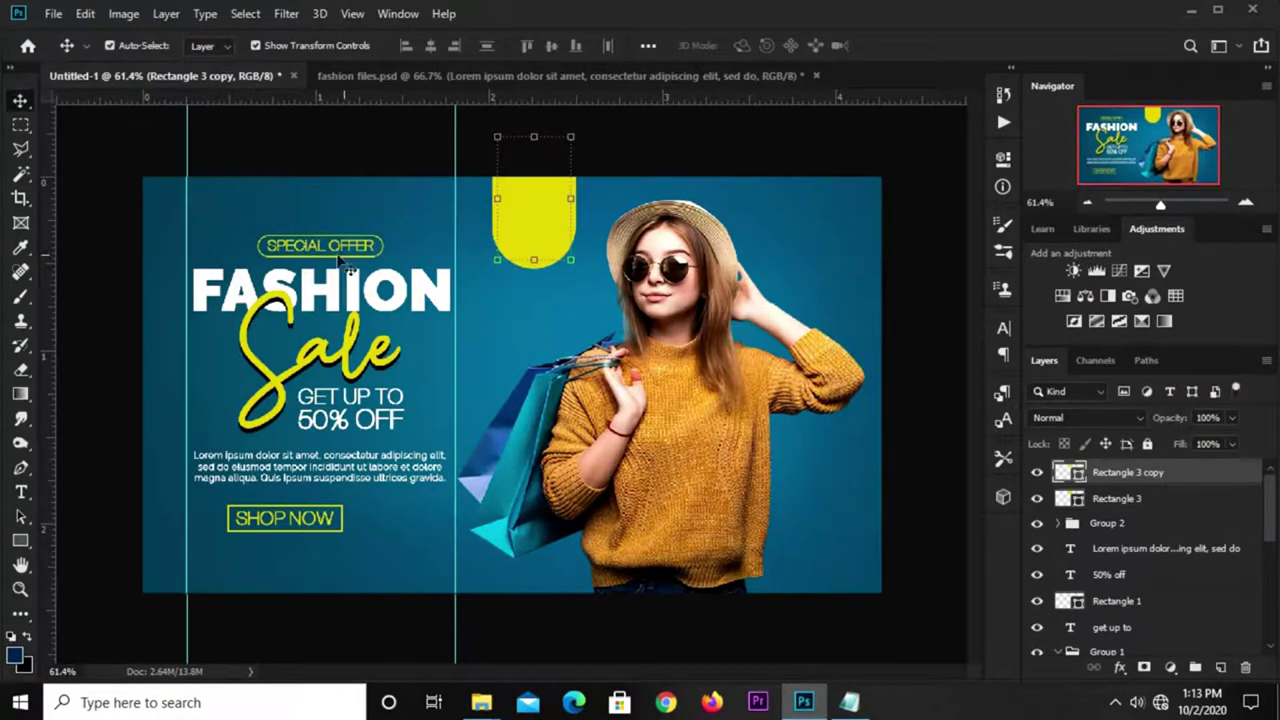
Step: Give Rectangle 3 copy no fill and a white stroke, forming an inner border on the tag
{"action": "left_click", "coordinate": [1002, 158]}
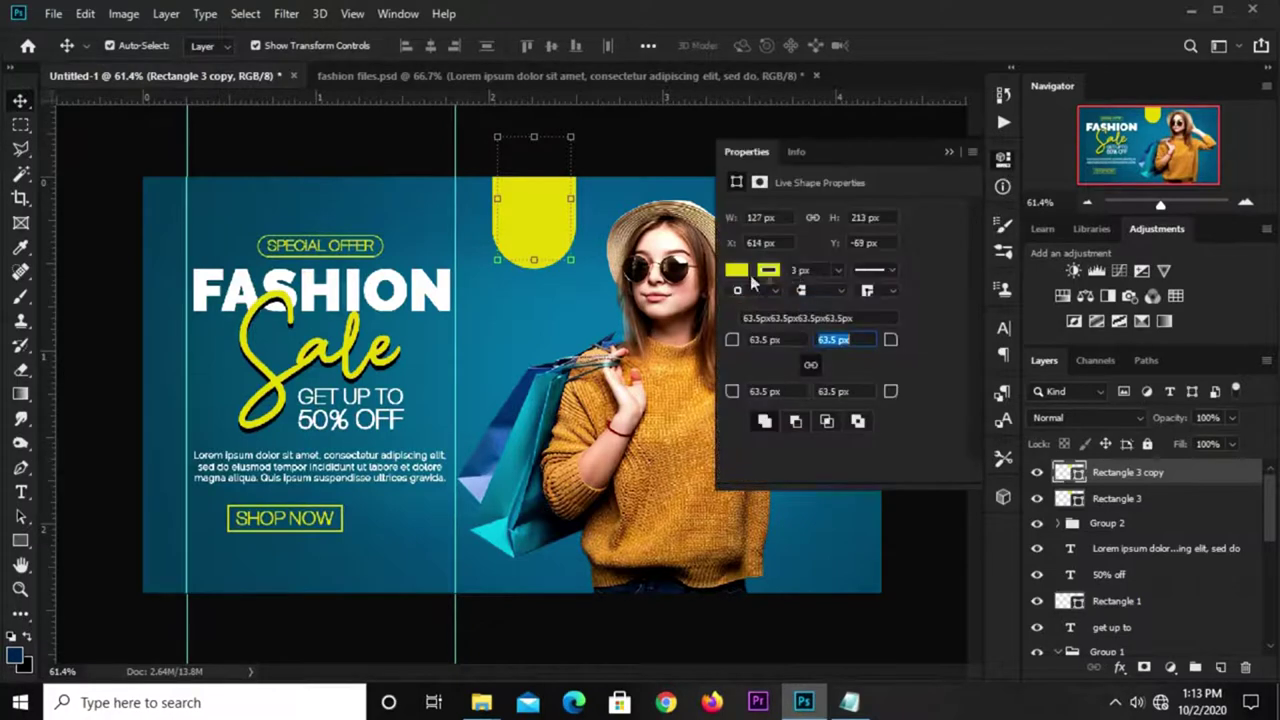
{"action": "left_click", "coordinate": [736, 270]}
{"action": "left_click", "coordinate": [918, 307]}
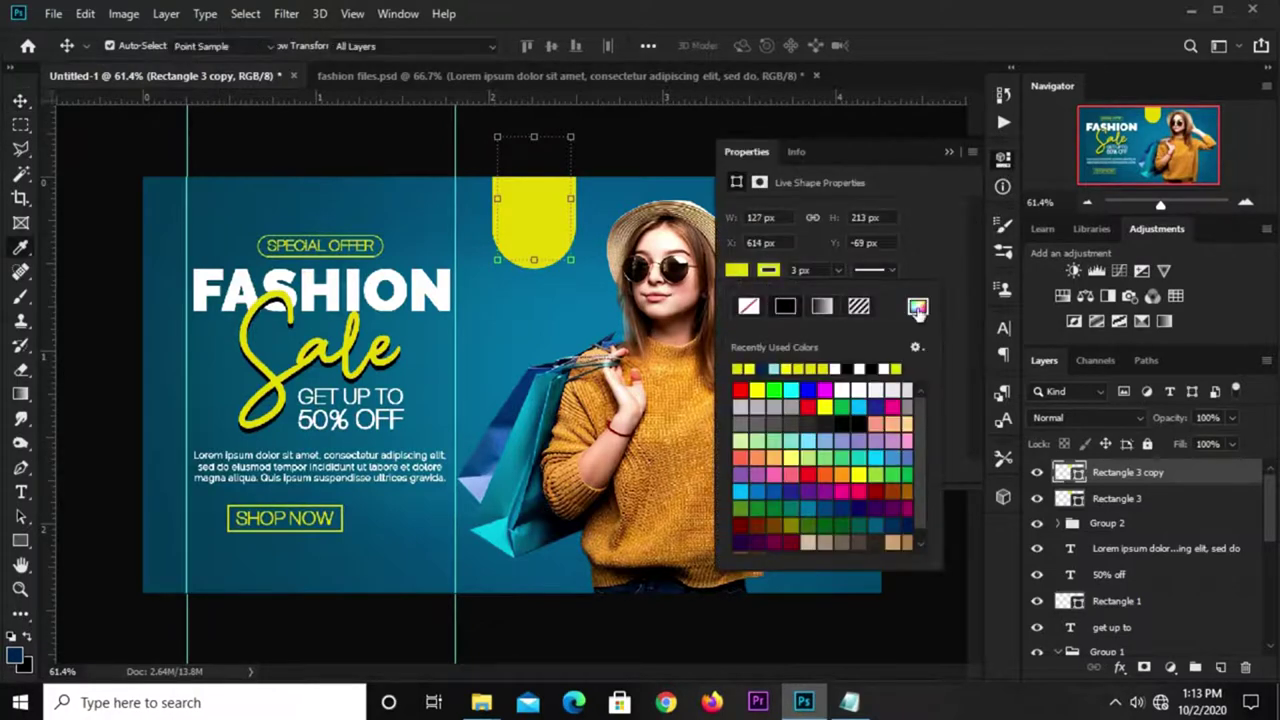
{"action": "left_click", "coordinate": [620, 345]}
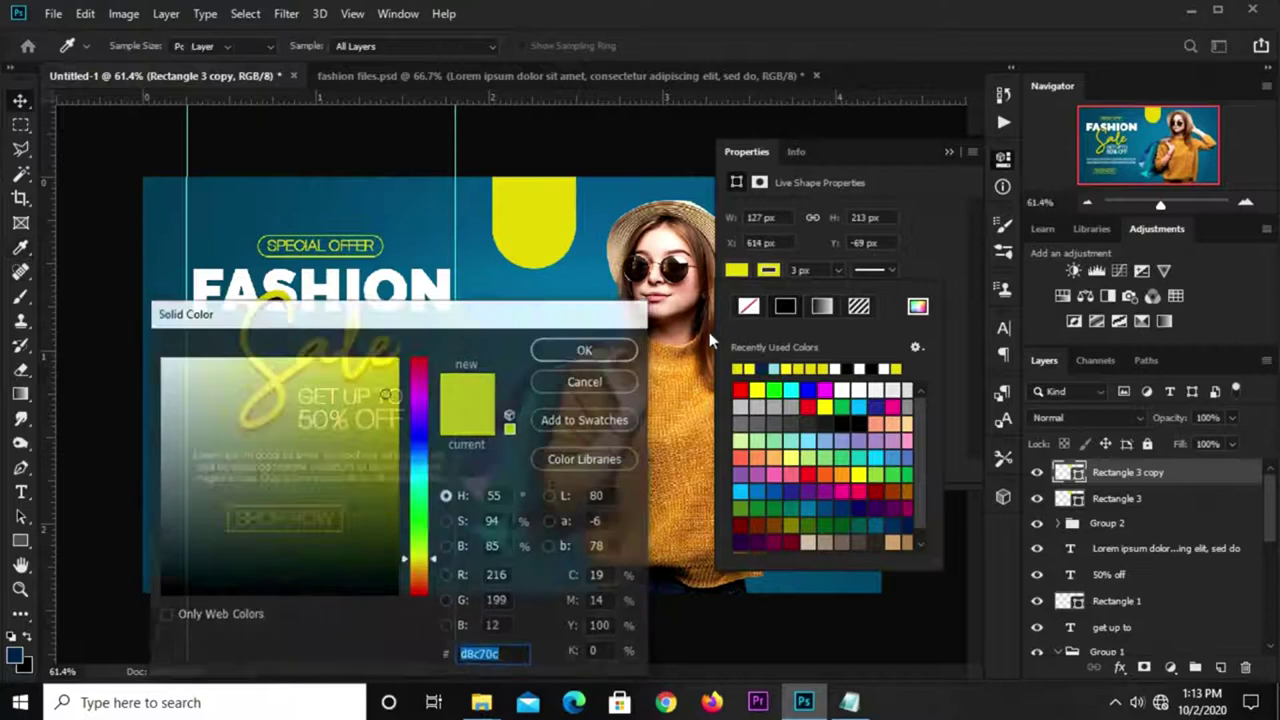
{"action": "left_click", "coordinate": [736, 270]}
{"action": "left_click", "coordinate": [748, 307]}
{"action": "left_click", "coordinate": [769, 271]}
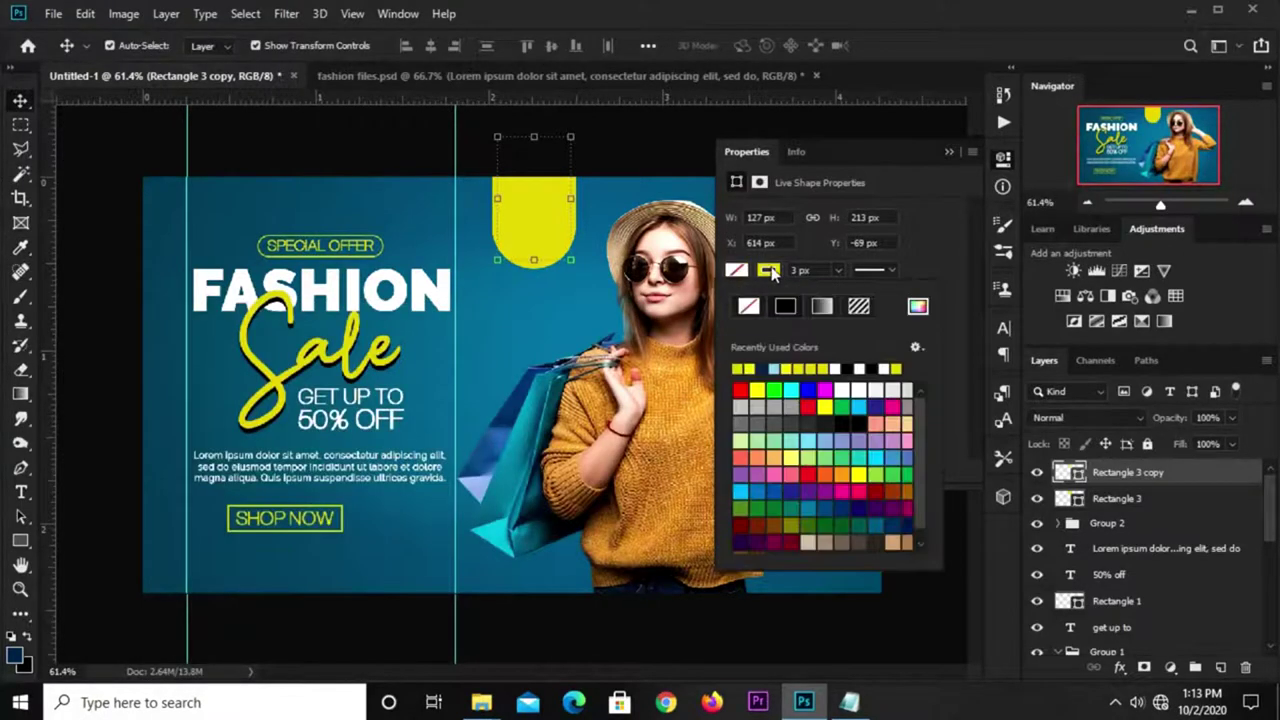
{"action": "left_click", "coordinate": [836, 366]}
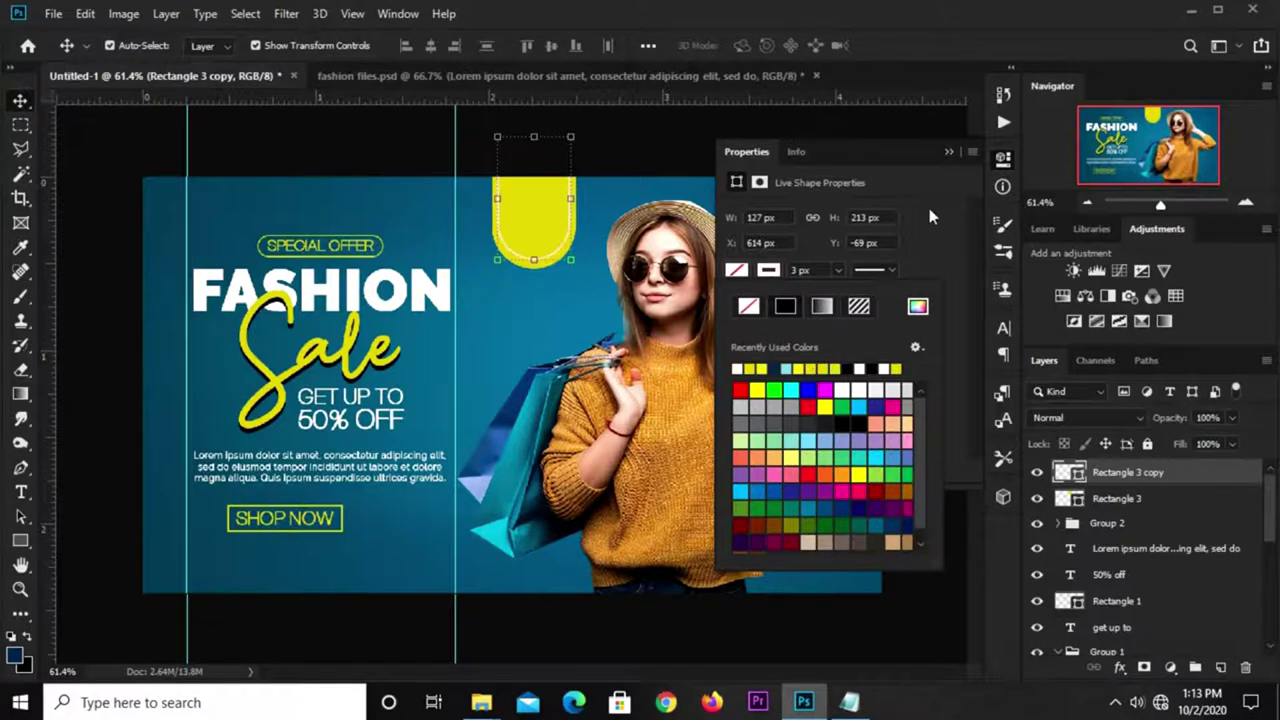
{"action": "left_click", "coordinate": [929, 208]}
{"action": "left_click", "coordinate": [948, 152]}
{"action": "left_click", "coordinate": [692, 168]}
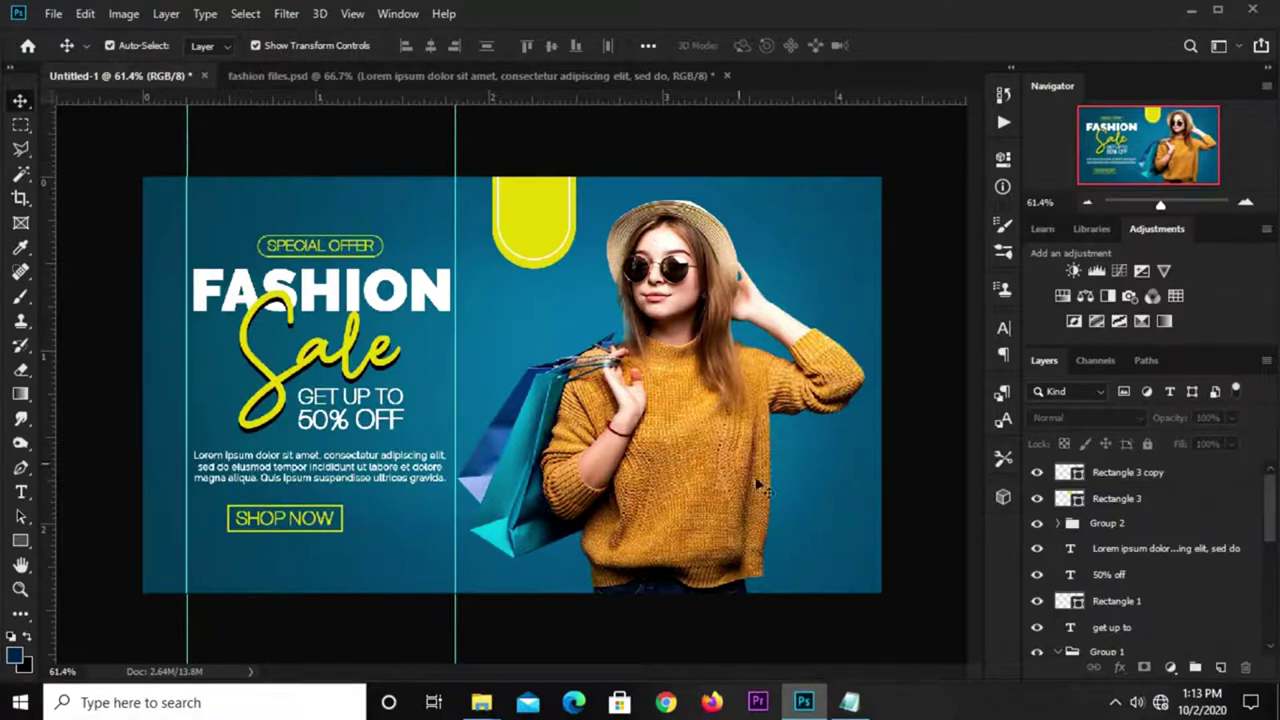
Step: Copy the word 'new' from the notes file
{"action": "left_click", "coordinate": [849, 702]}
{"action": "left_click_drag", "start_coordinate": [659, 600], "coordinate": [658, 583]}
{"action": "right_click", "coordinate": [672, 584]}
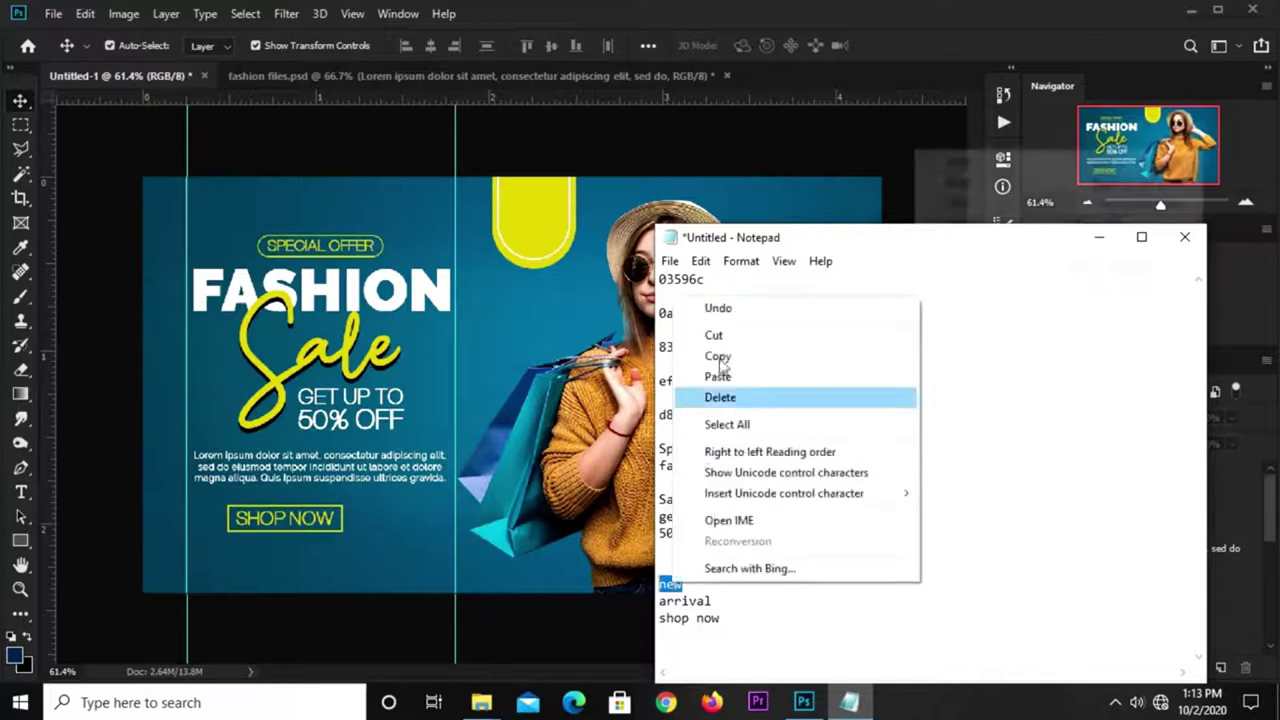
{"action": "left_click", "coordinate": [722, 357]}
{"action": "left_click", "coordinate": [697, 160]}
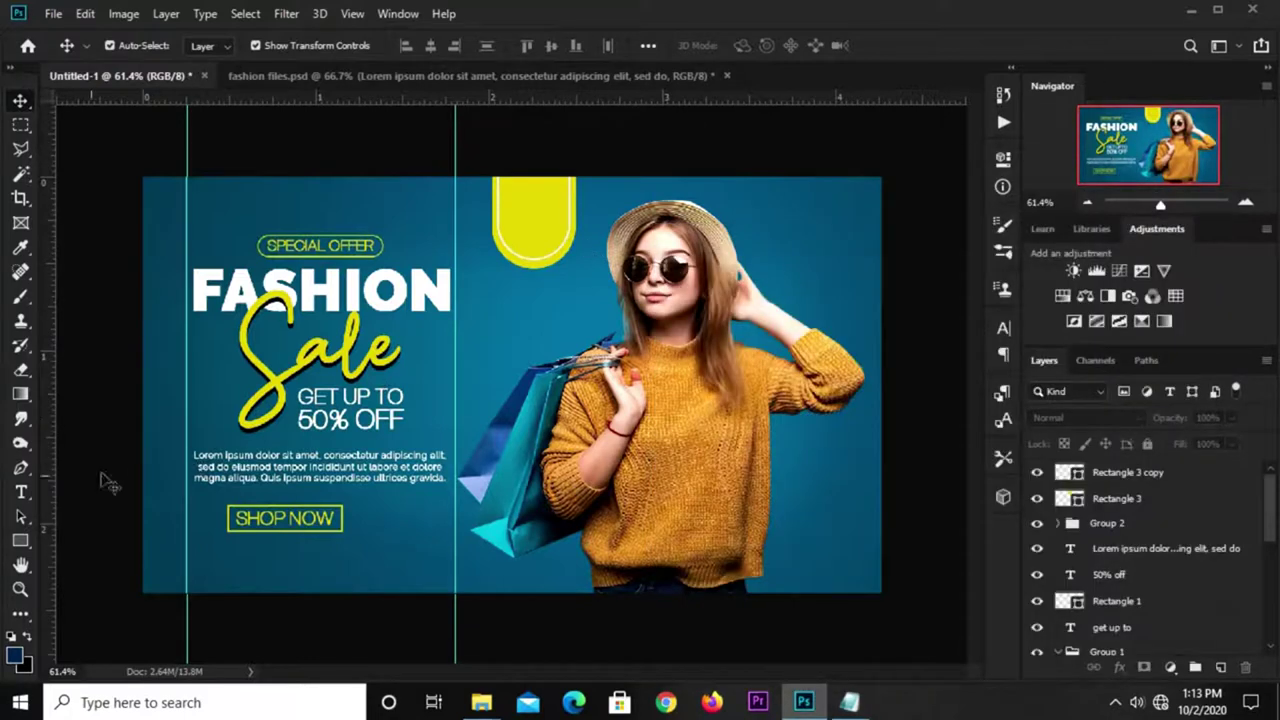
Step: Set the Type tool's text colour to the teal 024e6d
{"action": "left_click", "coordinate": [20, 492]}
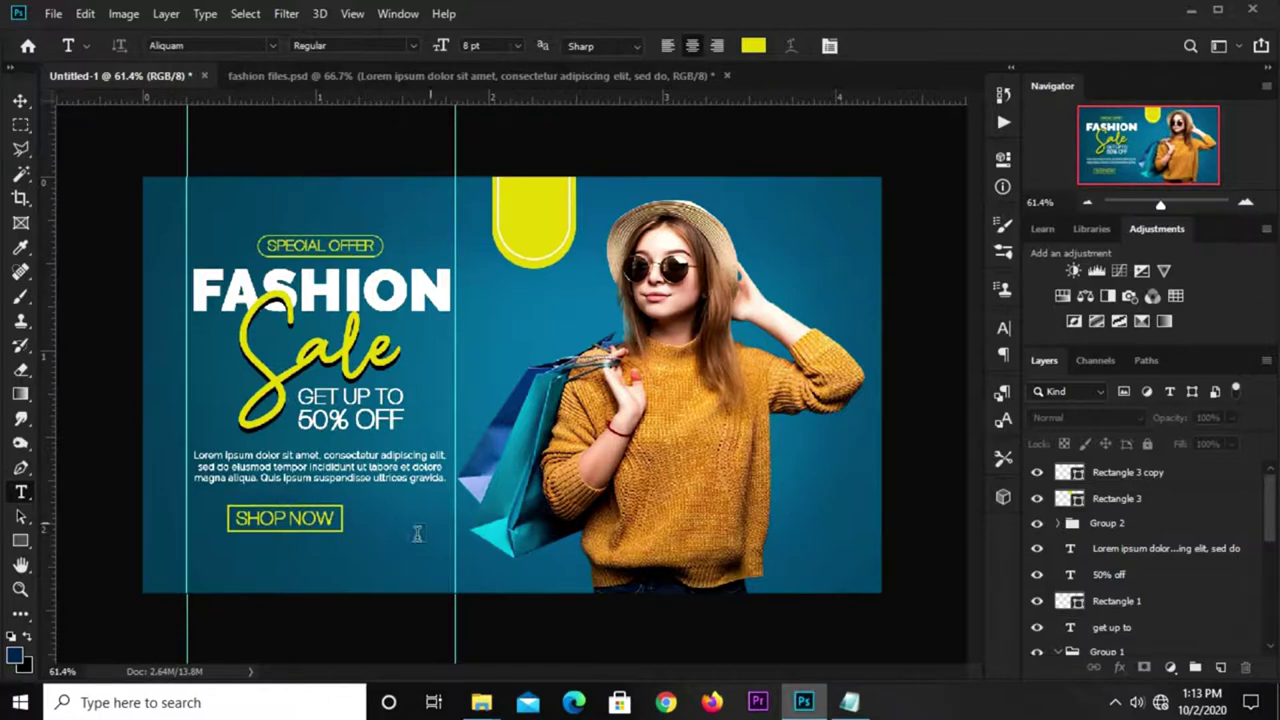
{"action": "left_click", "coordinate": [754, 45]}
{"action": "left_click", "coordinate": [874, 184]}
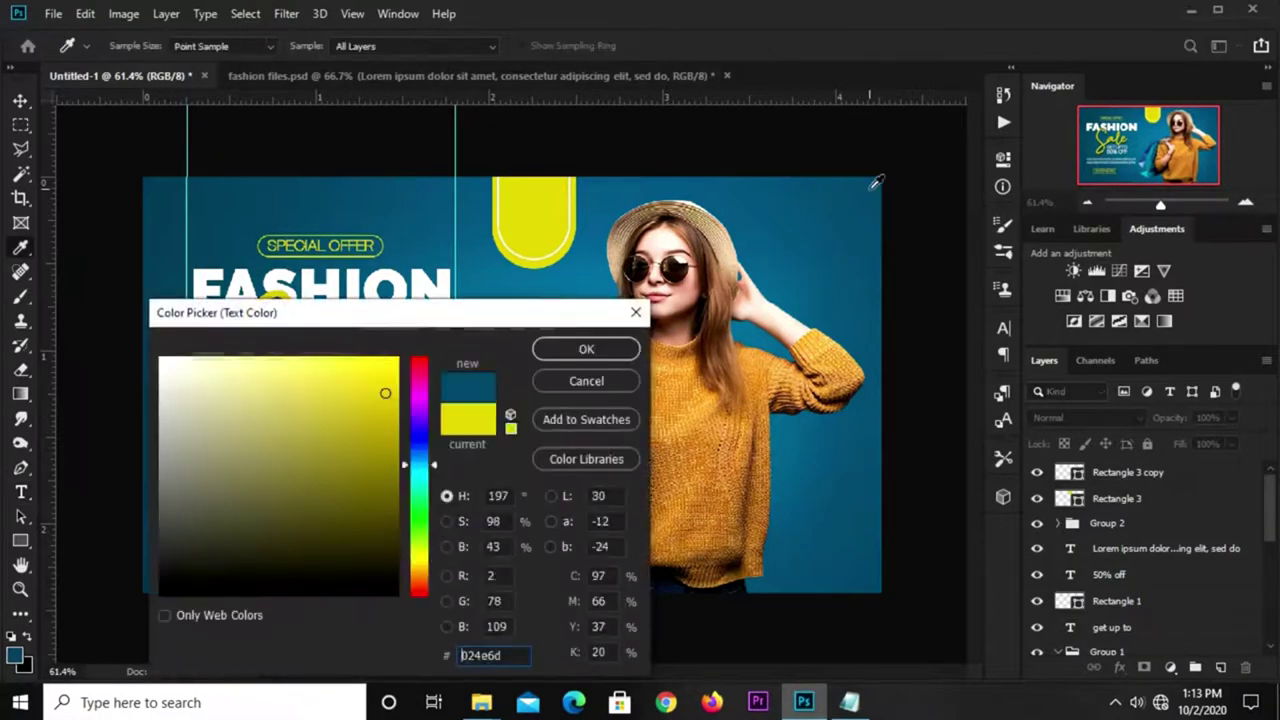
{"action": "left_click_drag", "start_coordinate": [506, 655], "coordinate": [466, 657]}
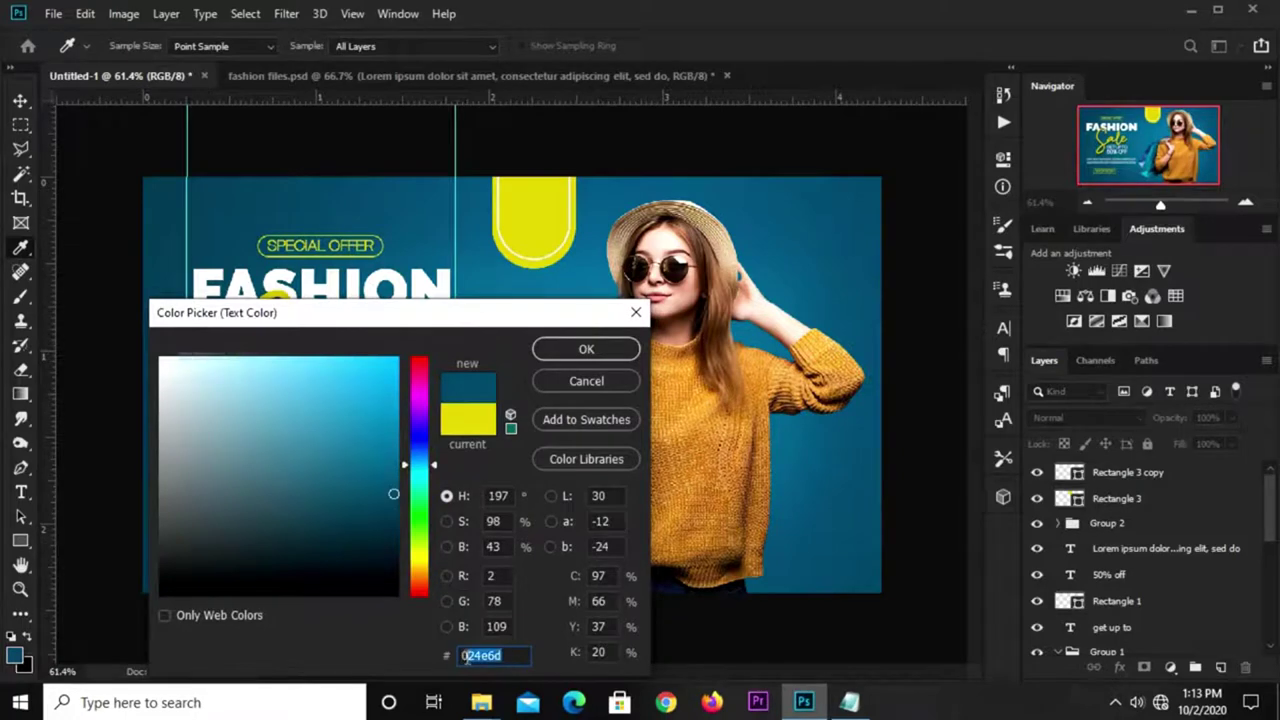
{"action": "left_click", "coordinate": [580, 349]}
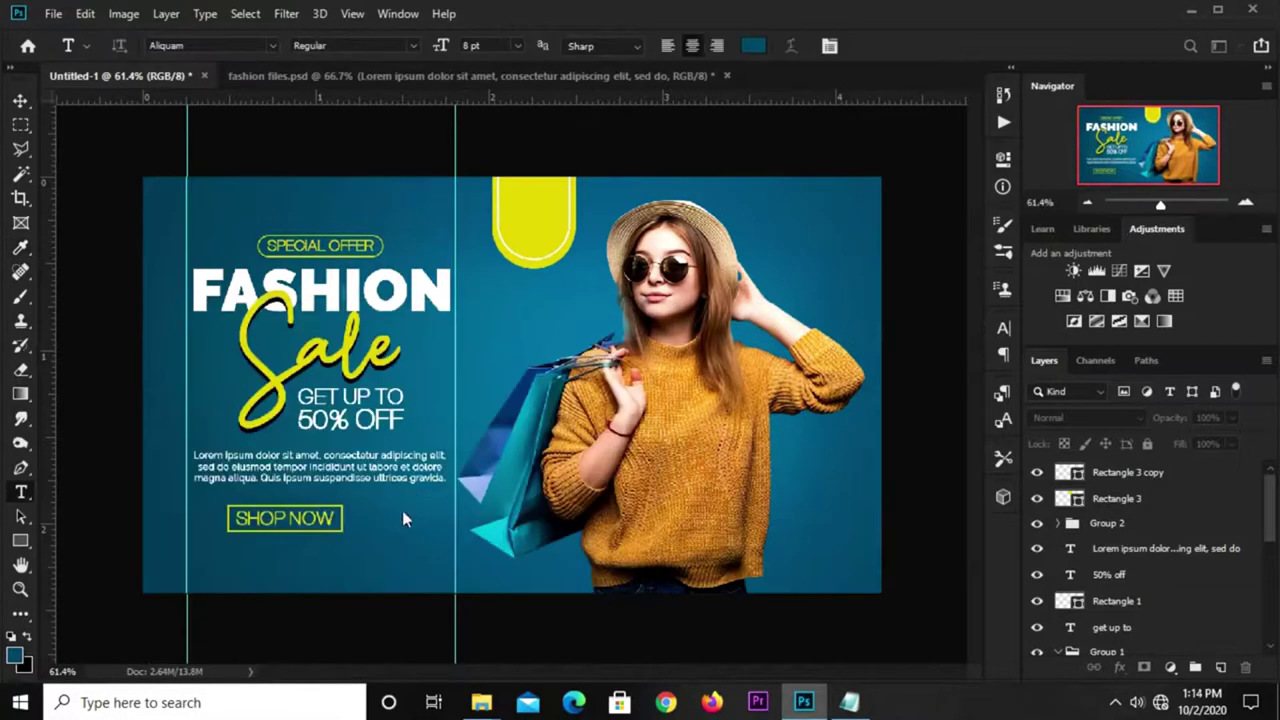
Step: Type 'new' as a text layer and move it onto the yellow tab
{"action": "left_click", "coordinate": [390, 531]}
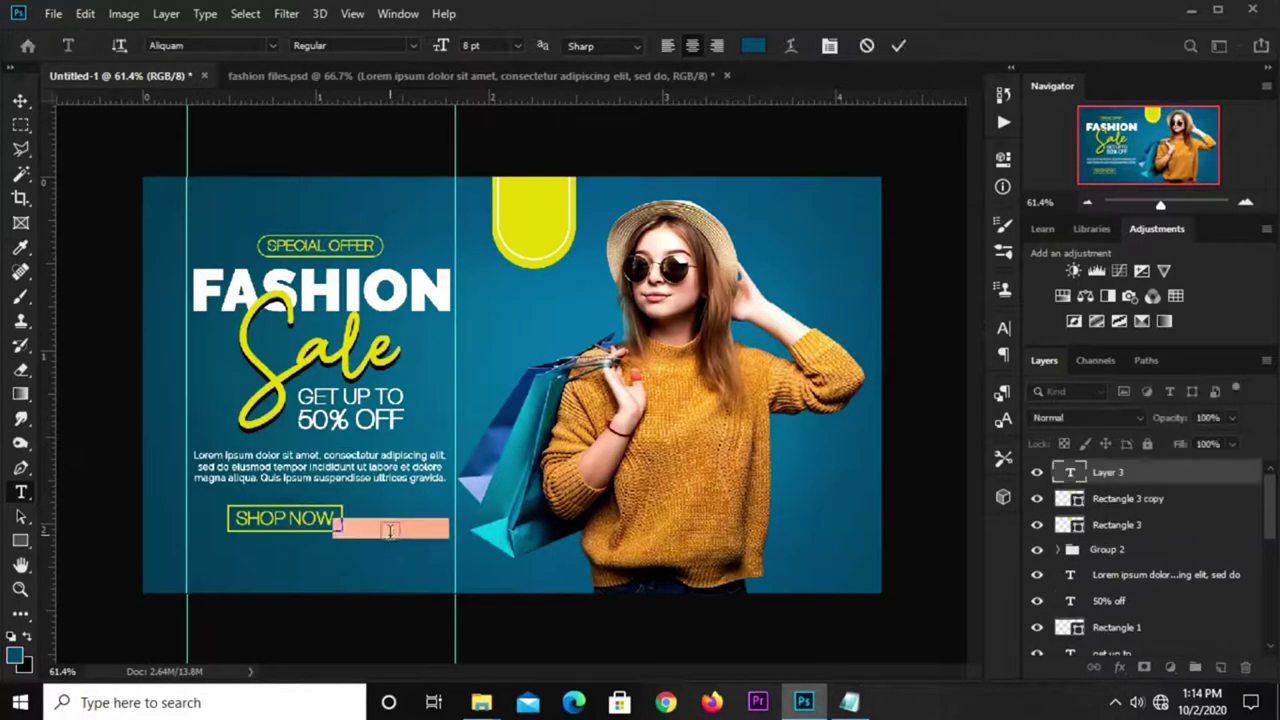
{"action": "key", "text": "BackSpace"}
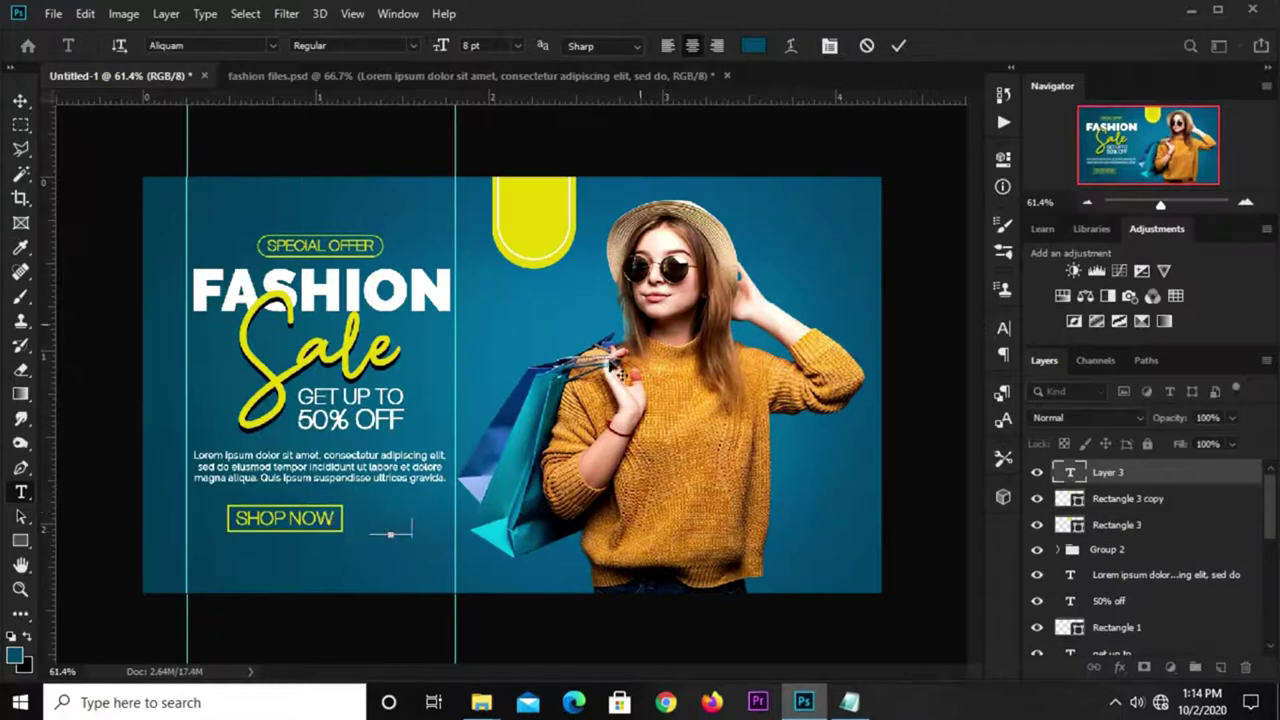
{"action": "type", "text": "new"}
{"action": "key", "text": "ctrl+Return"}
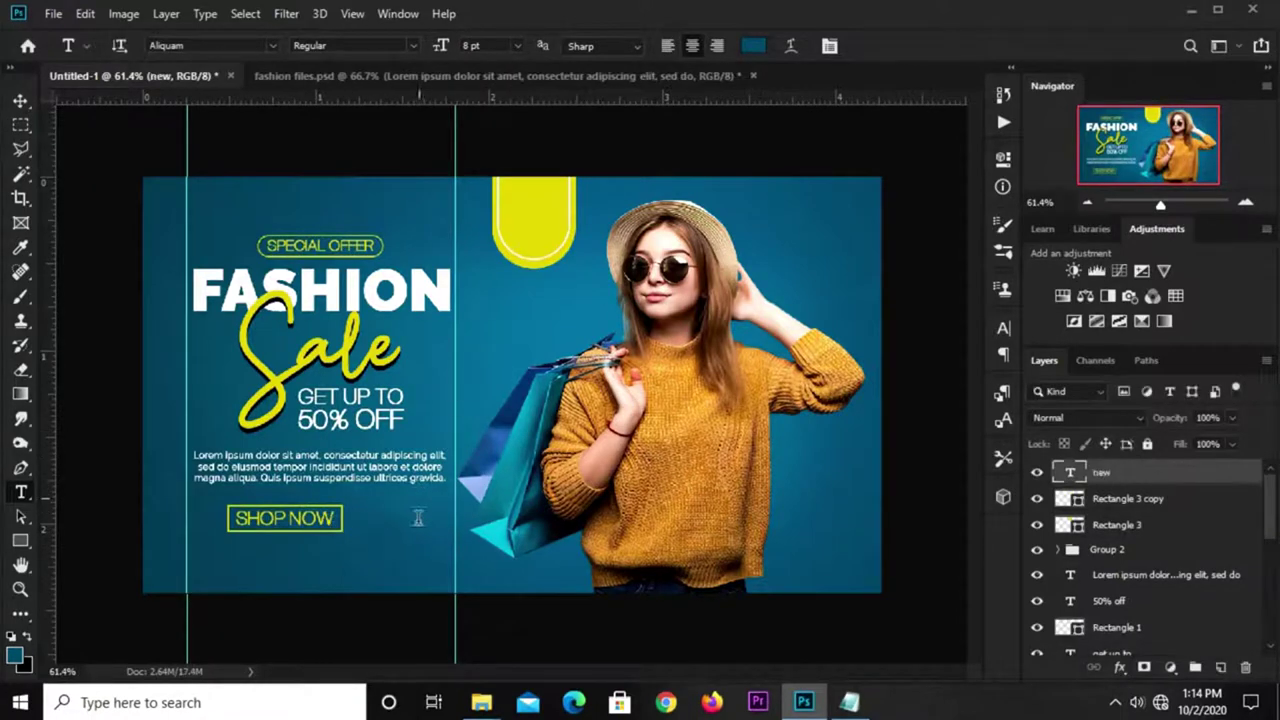
{"action": "key", "text": "v"}
{"action": "left_click_drag", "start_coordinate": [405, 537], "coordinate": [544, 205]}
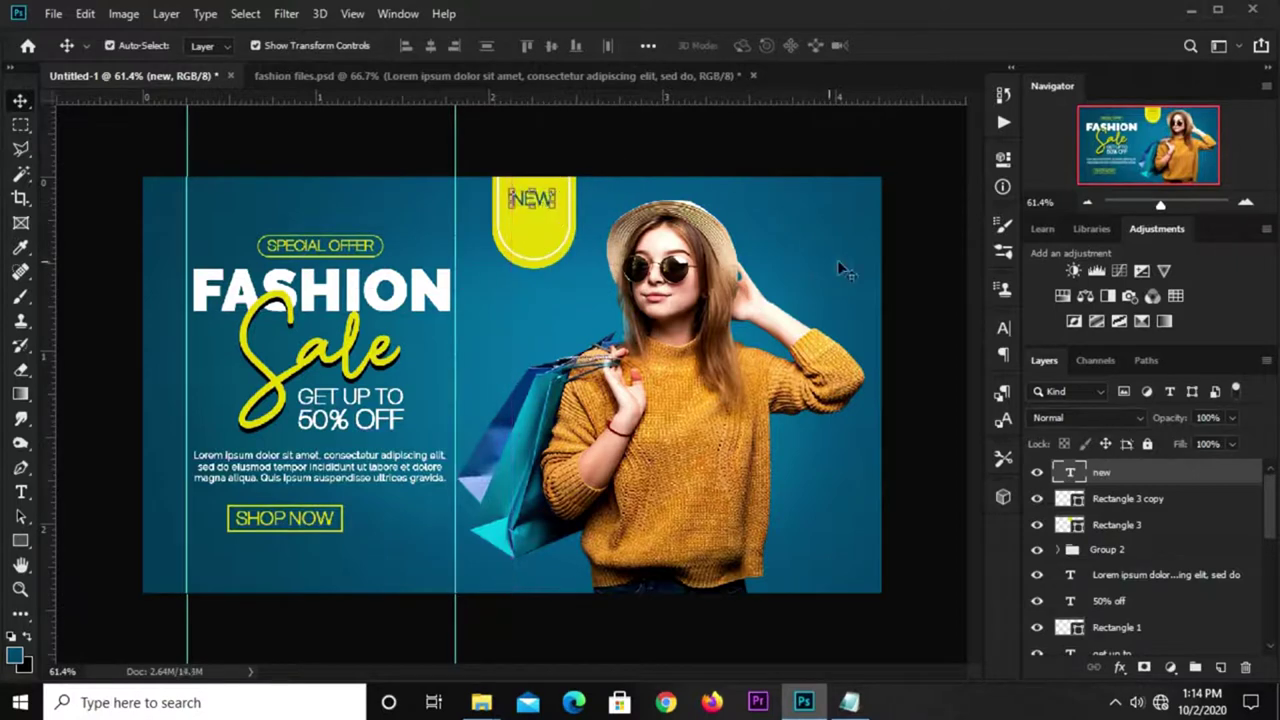
{"action": "left_click", "coordinate": [1003, 325]}
Step: Set the NEW text's font to Raleway Bold
{"action": "left_click", "coordinate": [890, 354]}
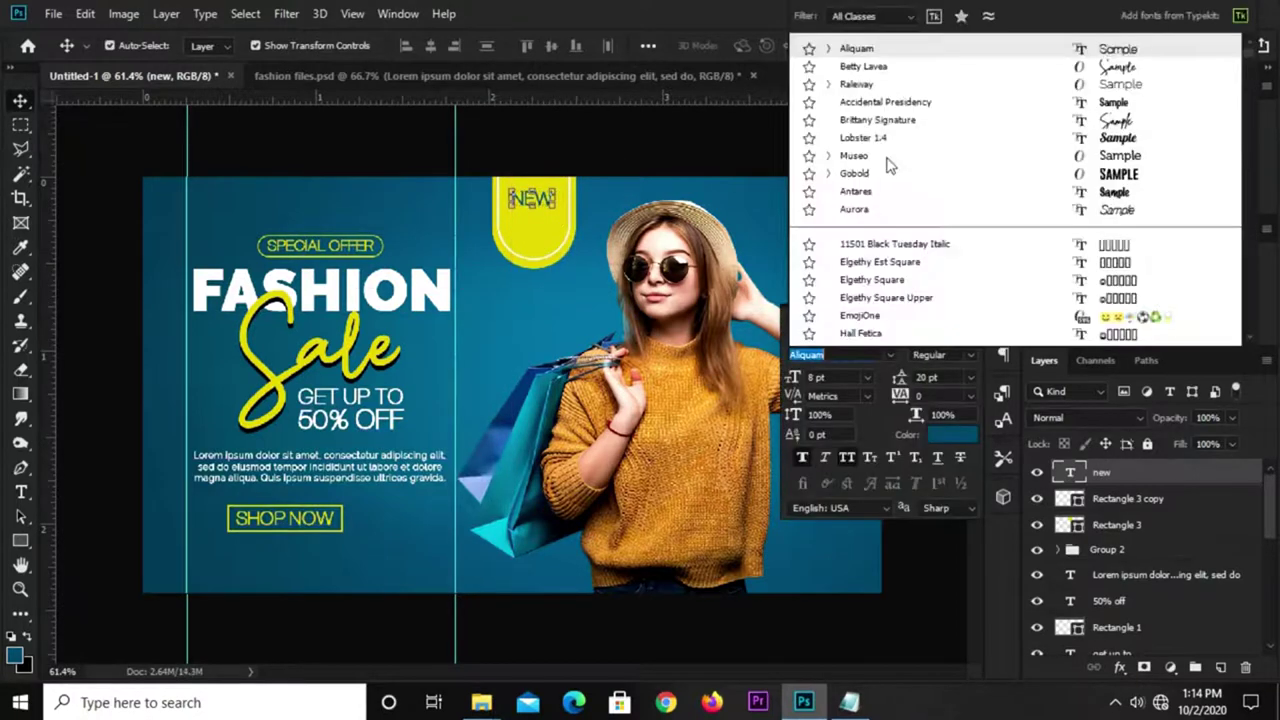
{"action": "left_click", "coordinate": [865, 84]}
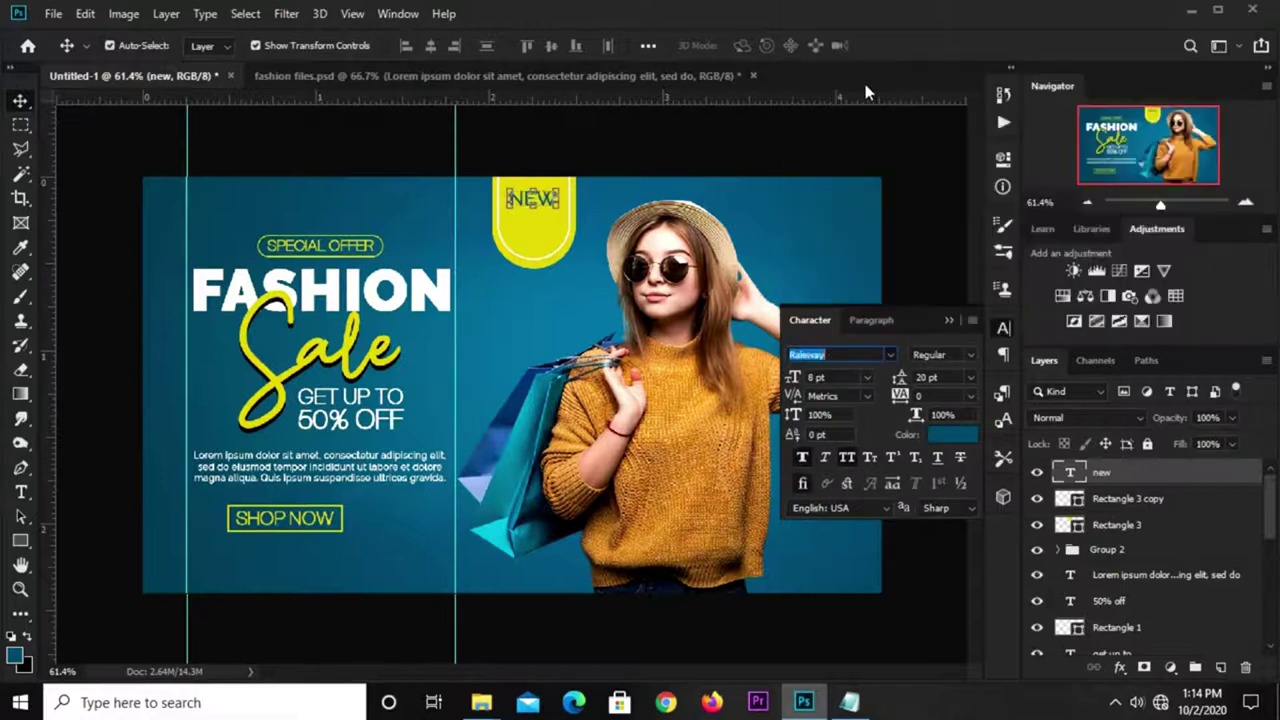
{"action": "left_click", "coordinate": [970, 355]}
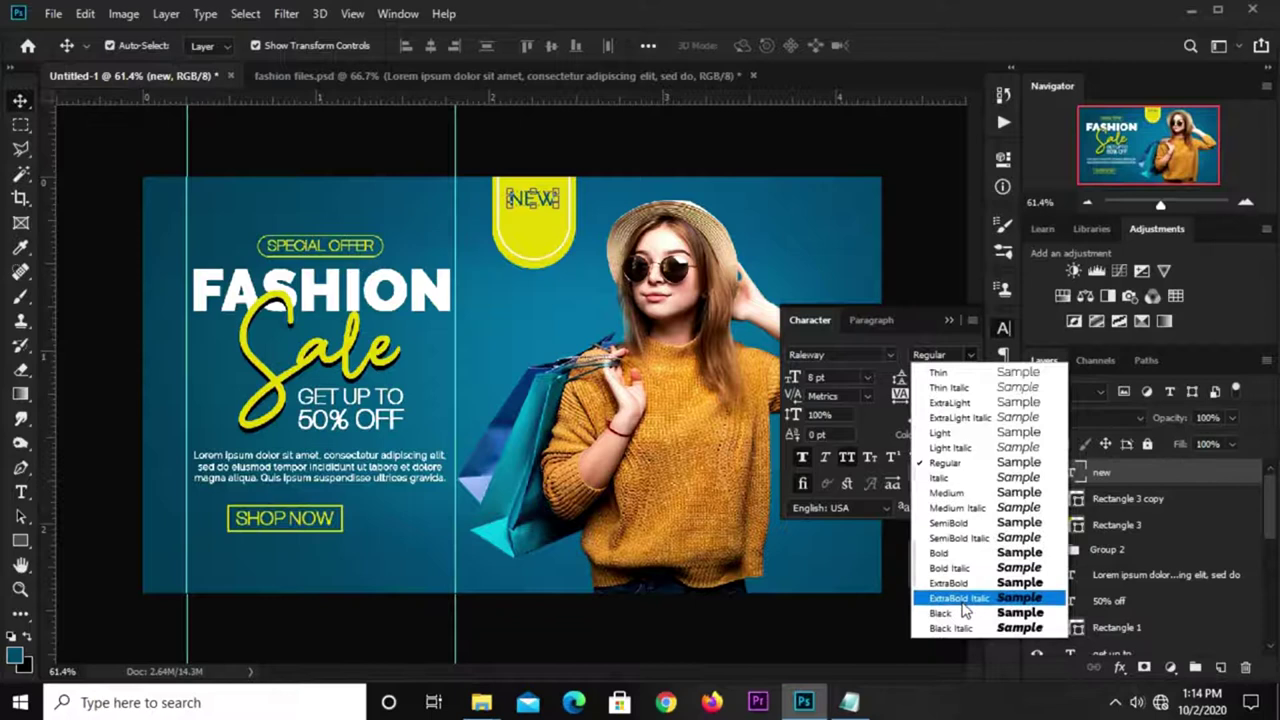
{"action": "left_click", "coordinate": [954, 553]}
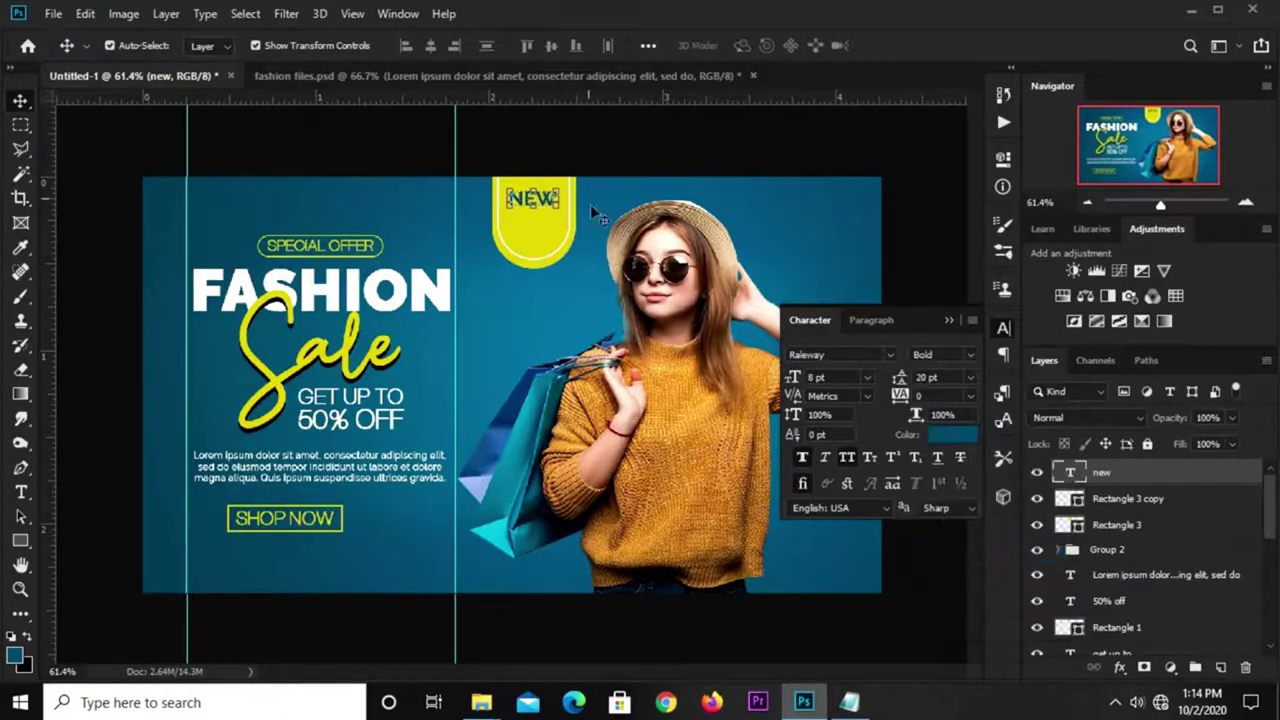
{"action": "scroll", "coordinate": [560, 192], "scroll_direction": "up", "scroll_amount": 1}
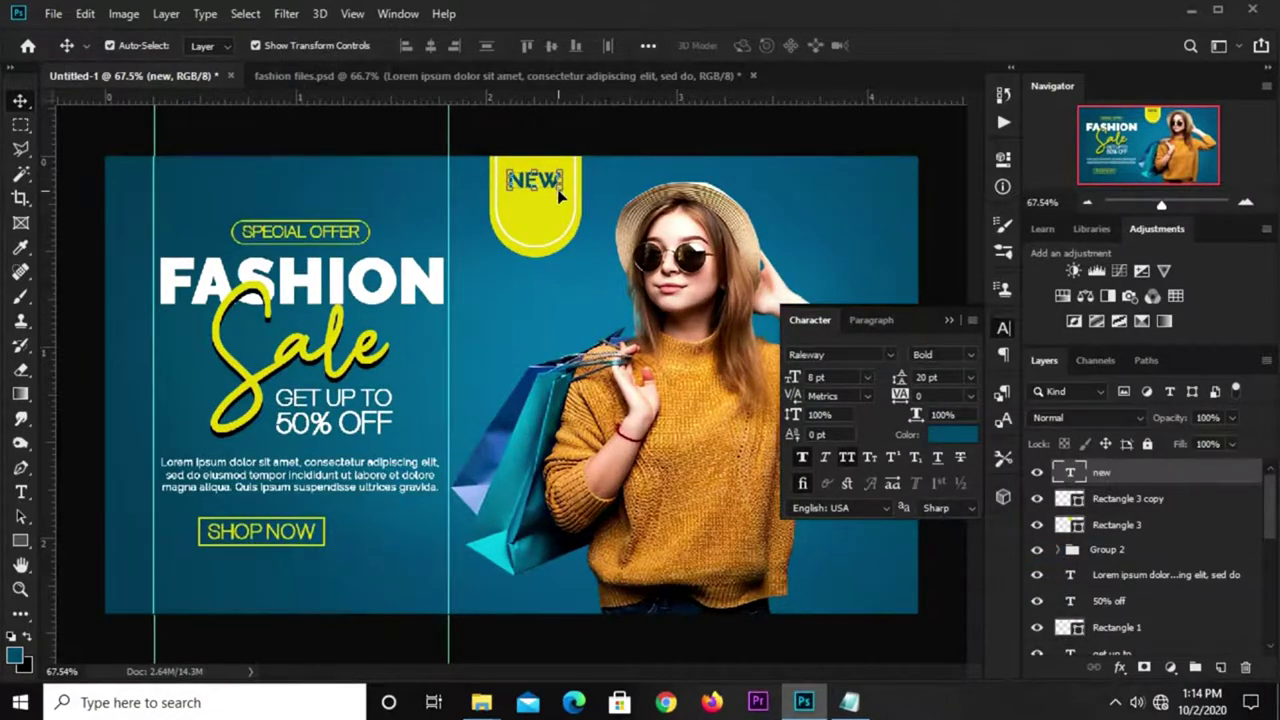
Step: Scale the NEW text up to about 128% and nudge it slightly left in the tab
{"action": "key", "text": "ctrl+t"}
{"action": "left_click_drag", "start_coordinate": [560, 190], "coordinate": [572, 197]}
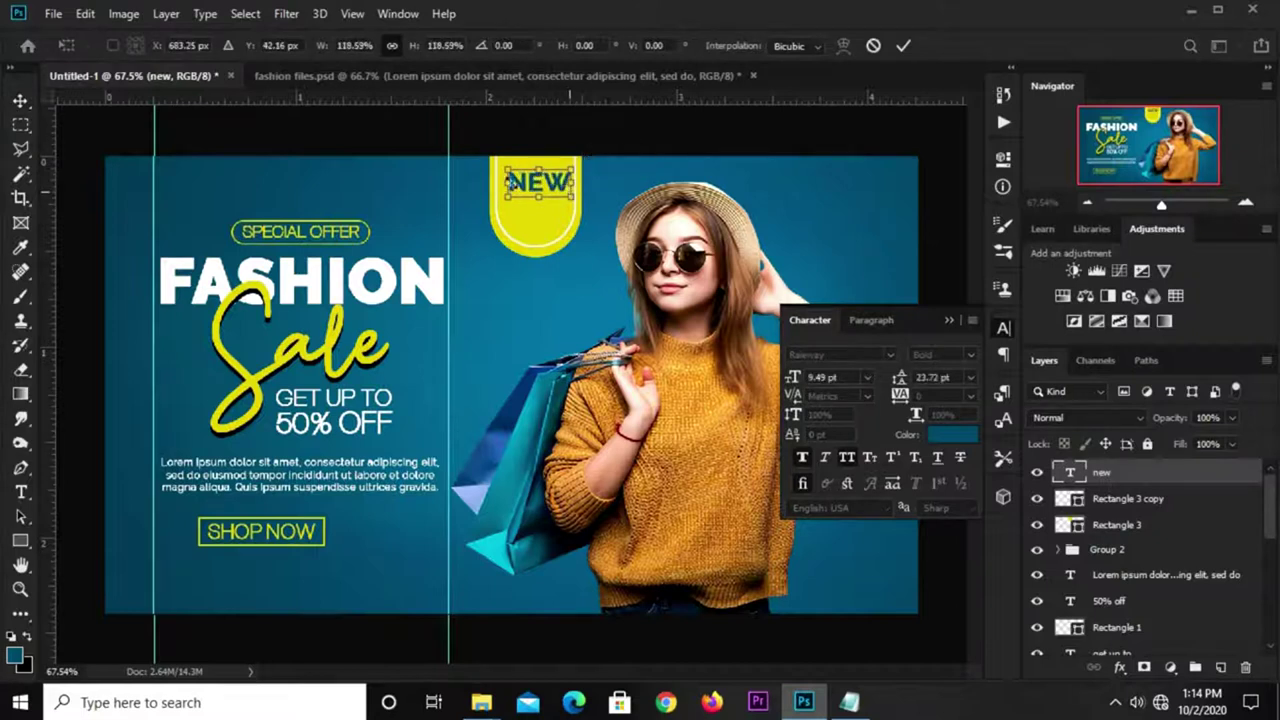
{"action": "left_click_drag", "start_coordinate": [513, 198], "coordinate": [504, 204]}
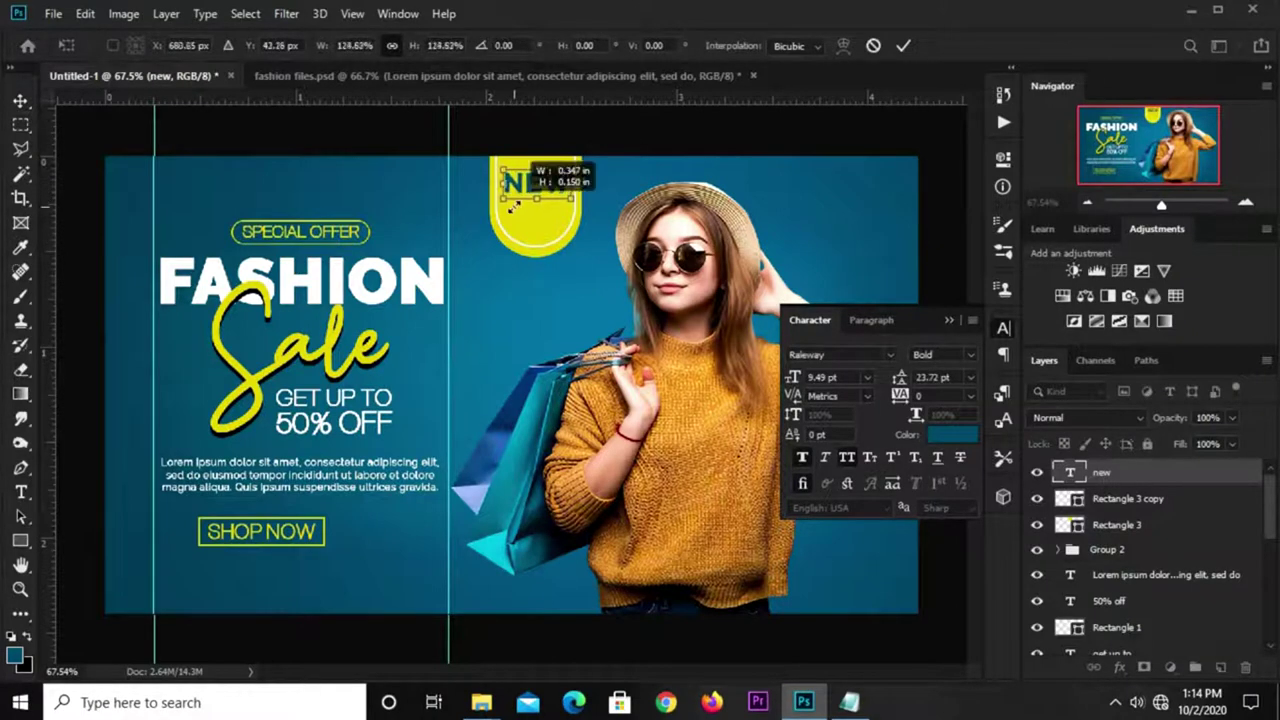
{"action": "key", "text": "Return"}
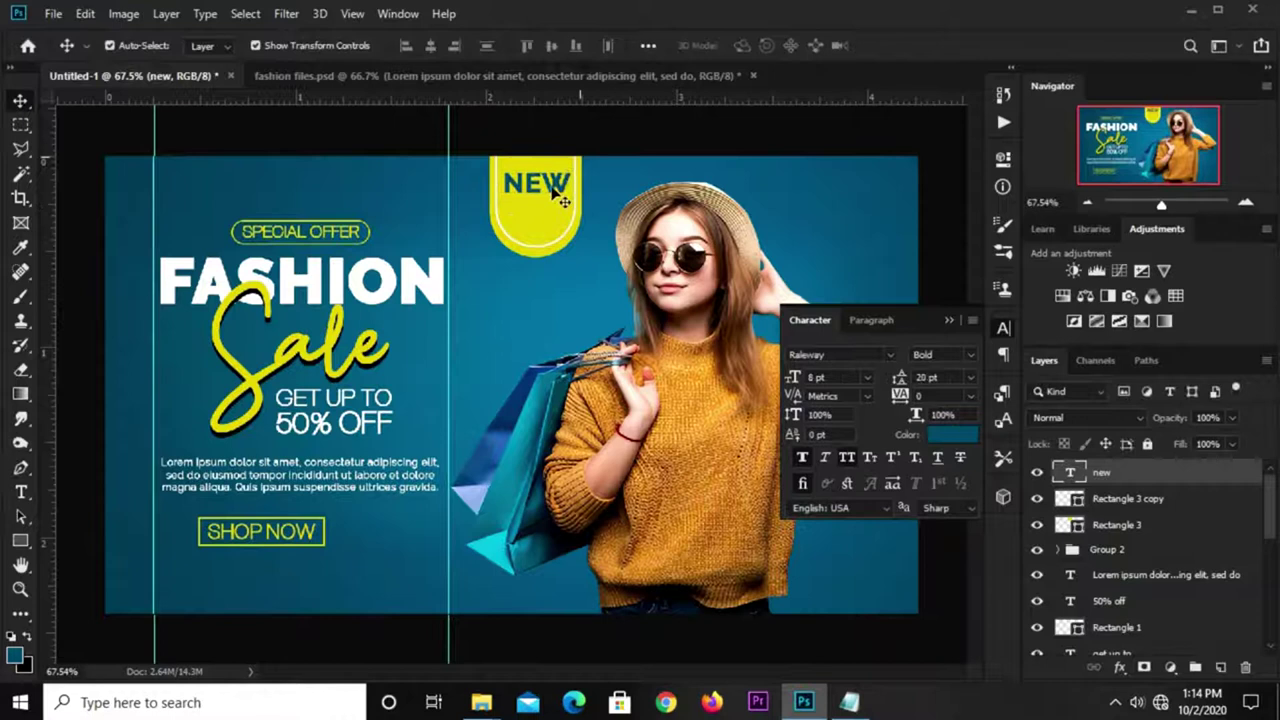
{"action": "left_click_drag", "start_coordinate": [553, 188], "coordinate": [537, 212]}
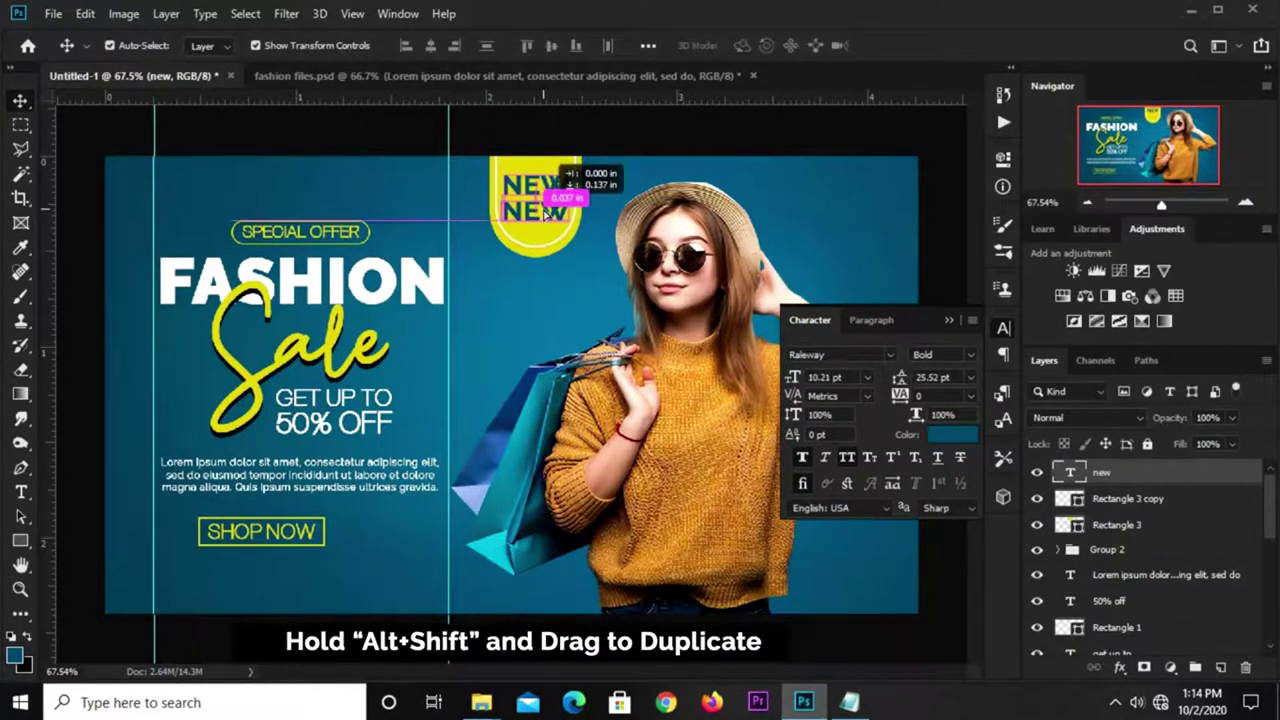
Step: Copy the word 'arrival' from the notes file
{"action": "left_click", "coordinate": [849, 702]}
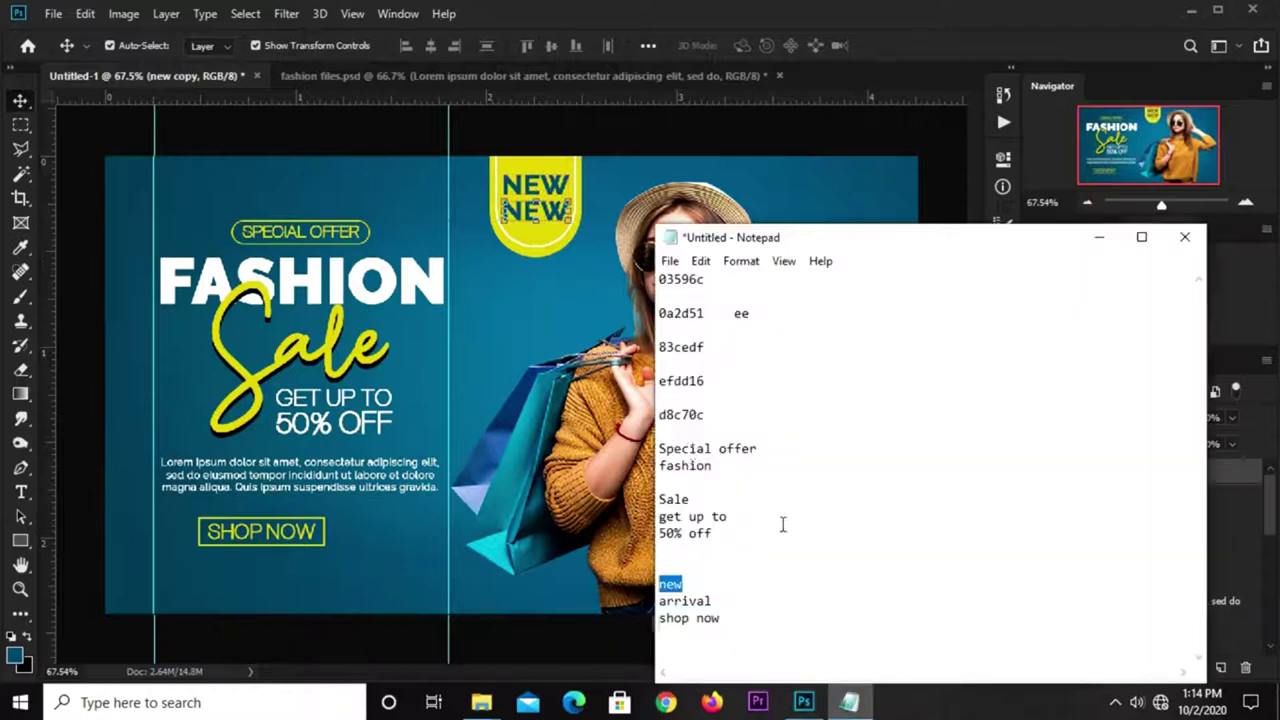
{"action": "left_click_drag", "start_coordinate": [733, 607], "coordinate": [673, 607]}
{"action": "left_click_drag", "start_coordinate": [713, 601], "coordinate": [658, 601]}
{"action": "right_click", "coordinate": [685, 601]}
{"action": "left_click", "coordinate": [730, 377]}
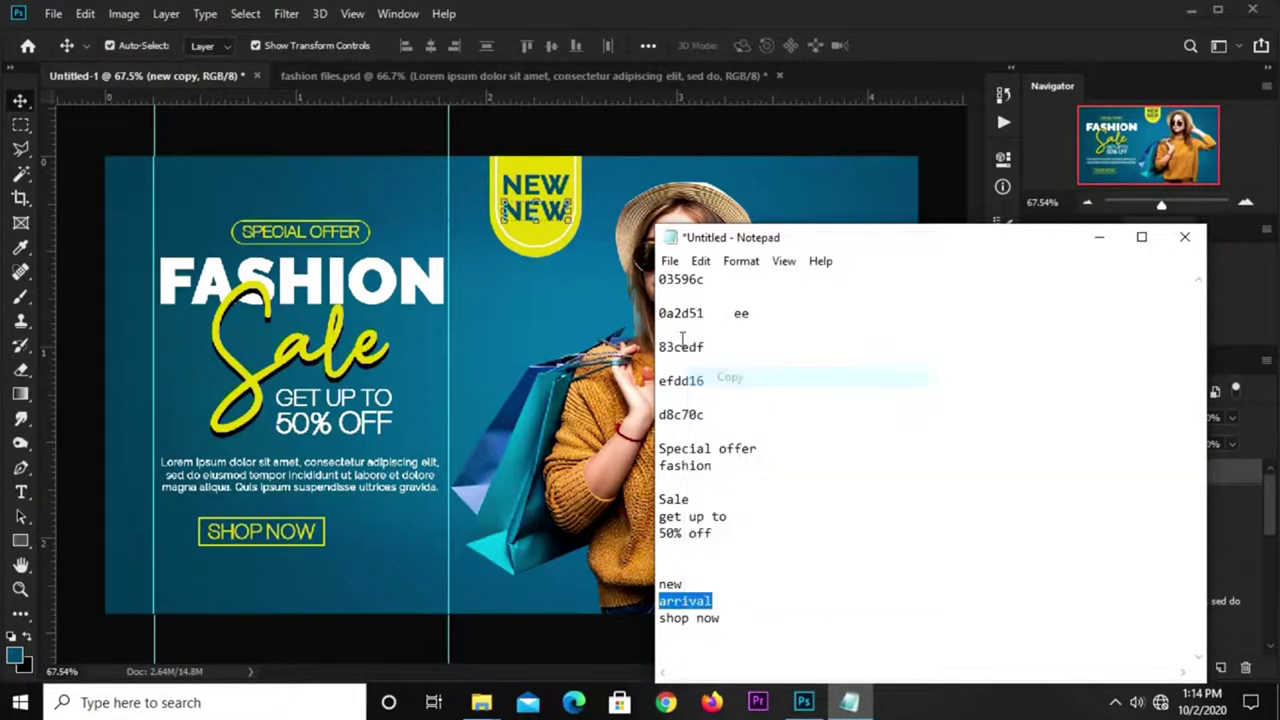
{"action": "left_click", "coordinate": [730, 110]}
Step: Replace the duplicated NEW line's text with 'arrival'
{"action": "left_click", "coordinate": [948, 322]}
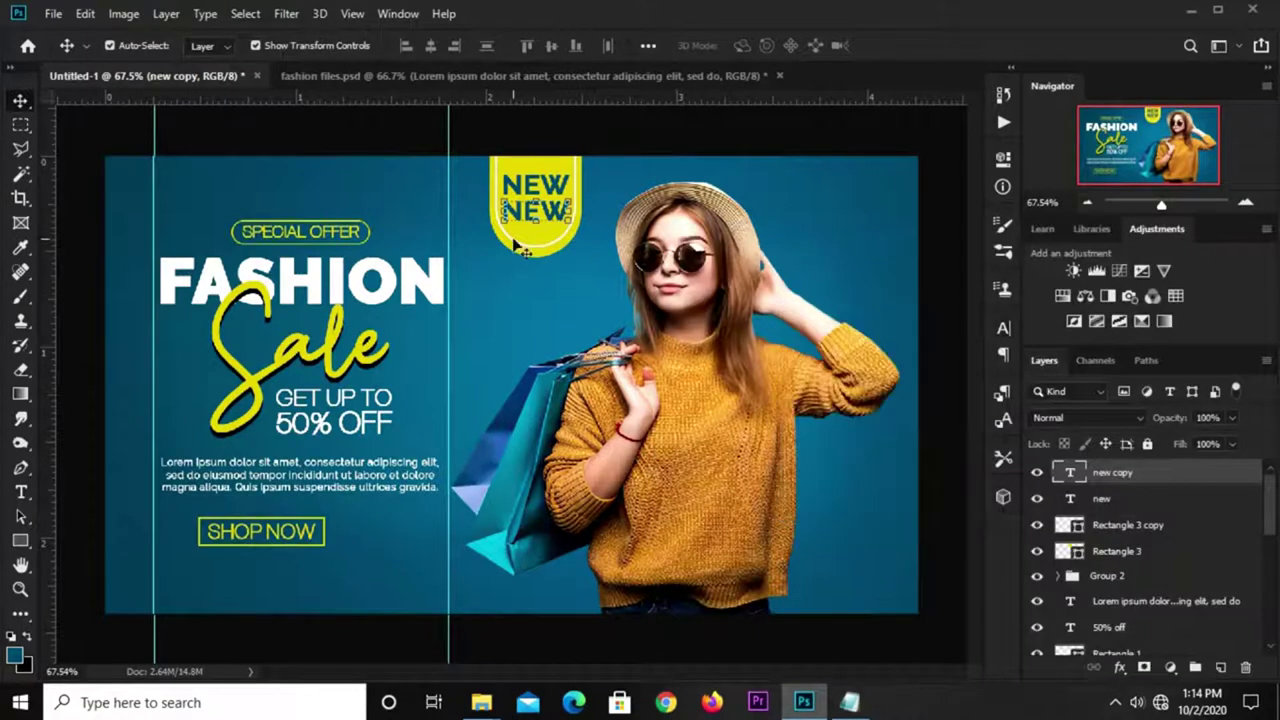
{"action": "left_click", "coordinate": [27, 491]}
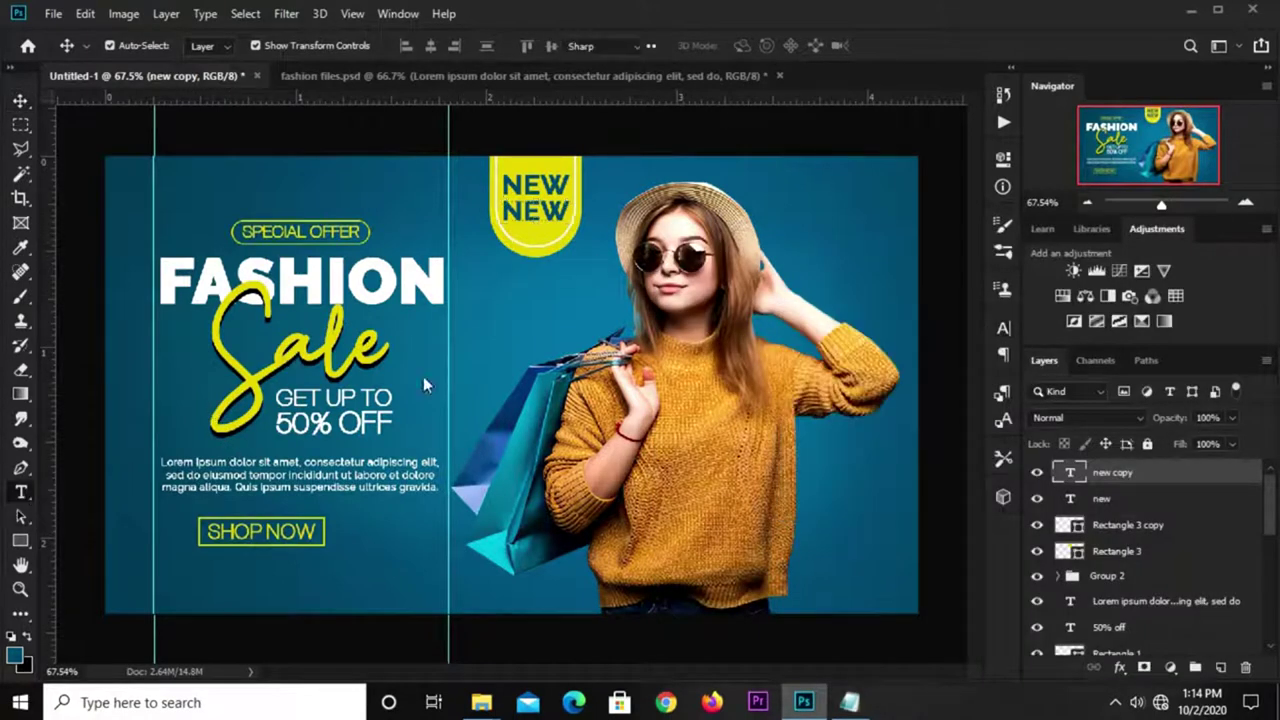
{"action": "double_click", "coordinate": [530, 212]}
{"action": "key", "text": "ctrl+v"}
{"action": "left_click", "coordinate": [897, 51]}
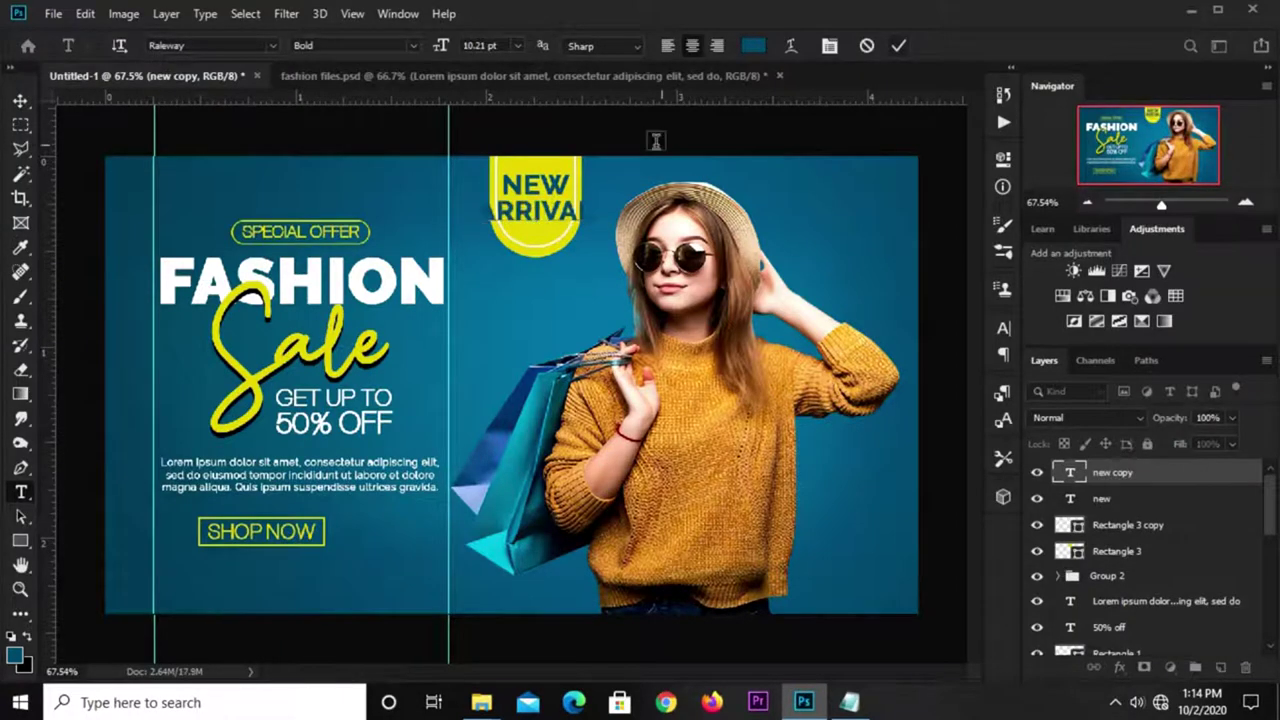
{"action": "key", "text": "v"}
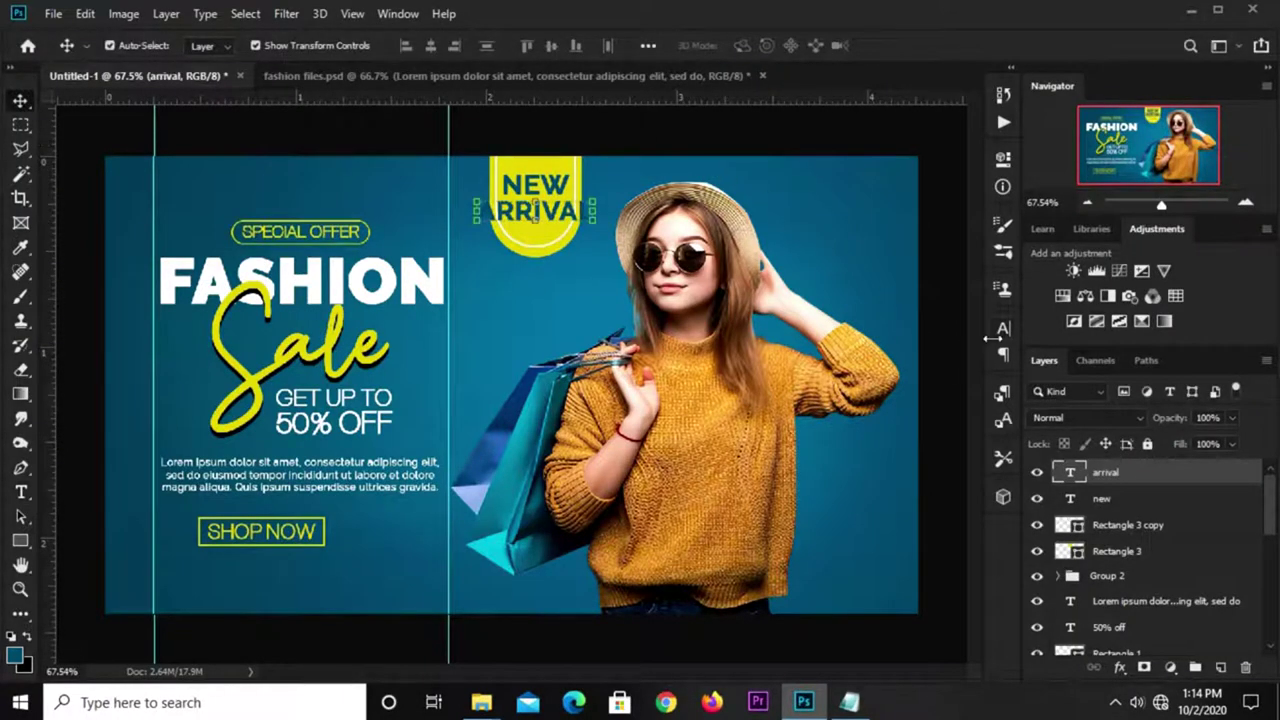
Step: Set ARRIVAL to Regular style, shrink it to about 73%, and place it under NEW
{"action": "left_click", "coordinate": [1003, 328]}
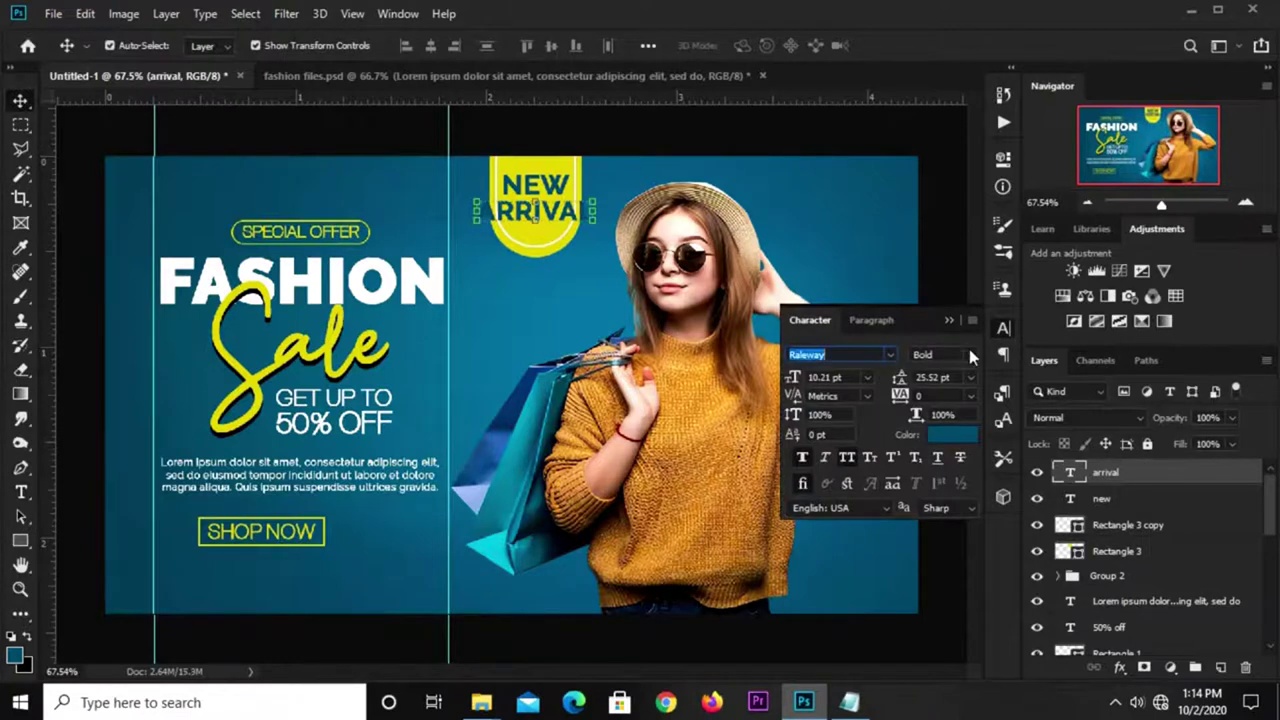
{"action": "left_click", "coordinate": [969, 352]}
{"action": "left_click", "coordinate": [958, 463]}
{"action": "left_click", "coordinate": [948, 320]}
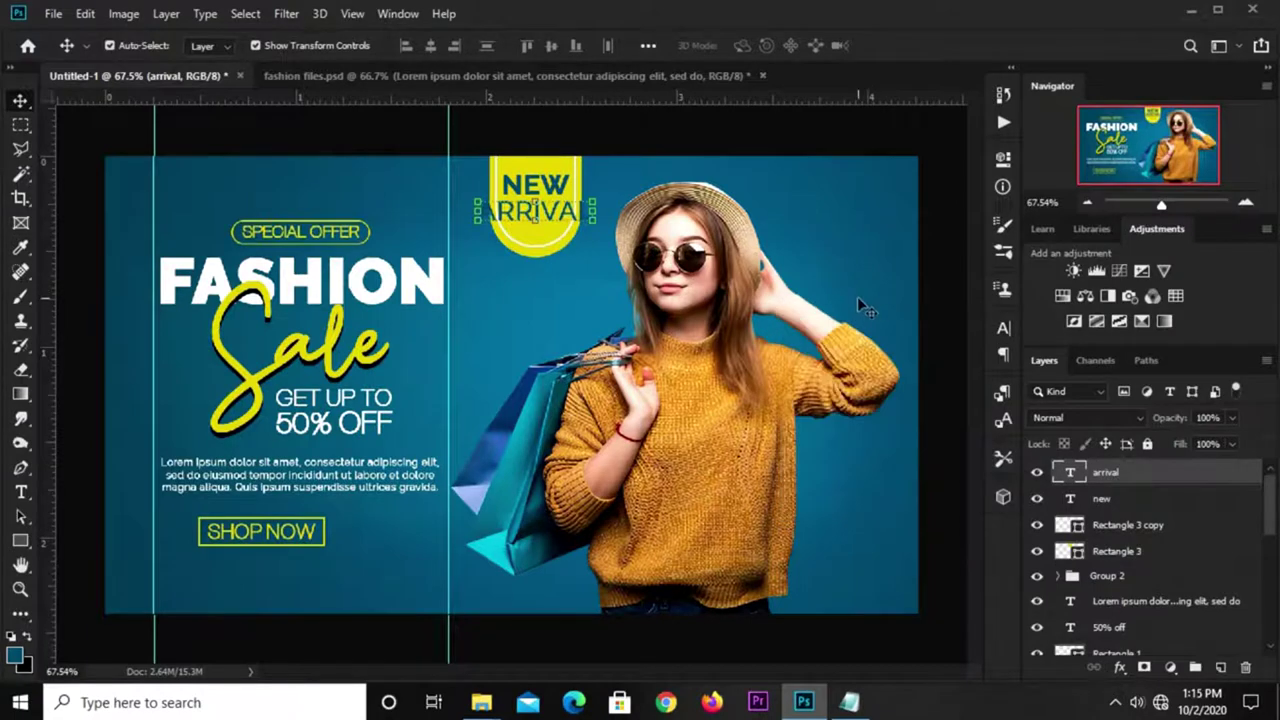
{"action": "left_click", "coordinate": [575, 196]}
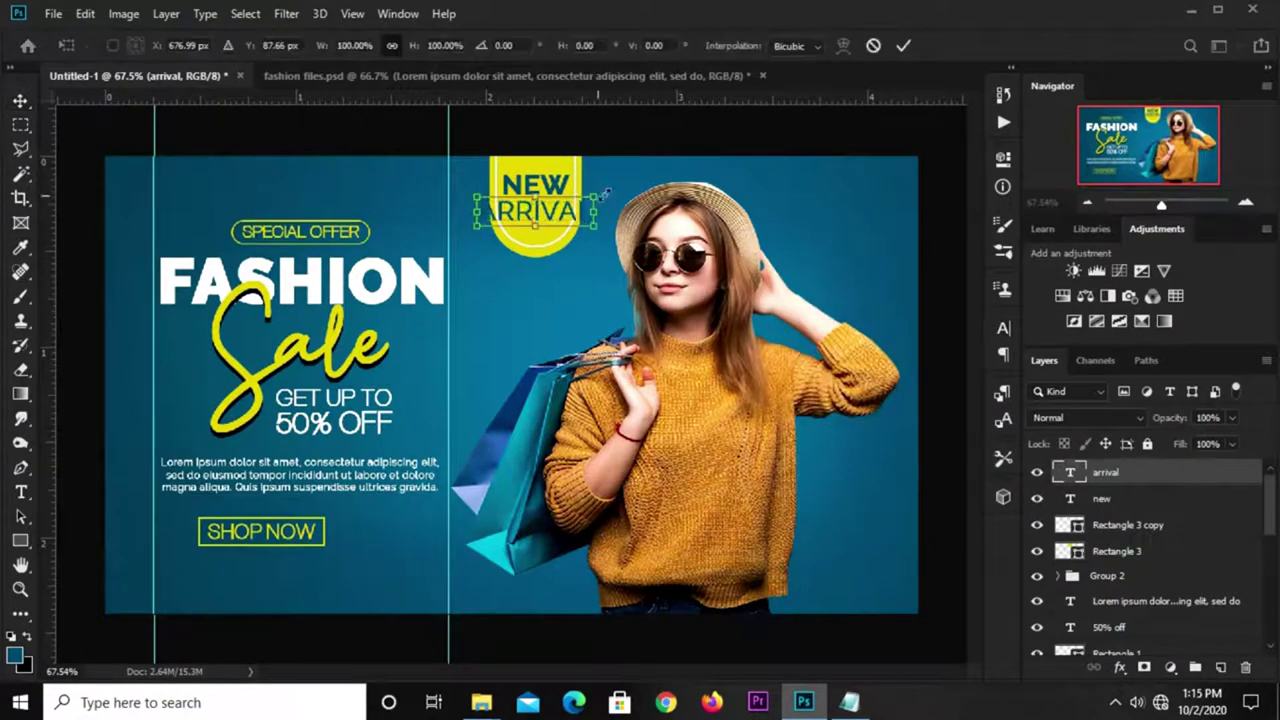
{"action": "left_click_drag", "start_coordinate": [592, 187], "coordinate": [575, 204]}
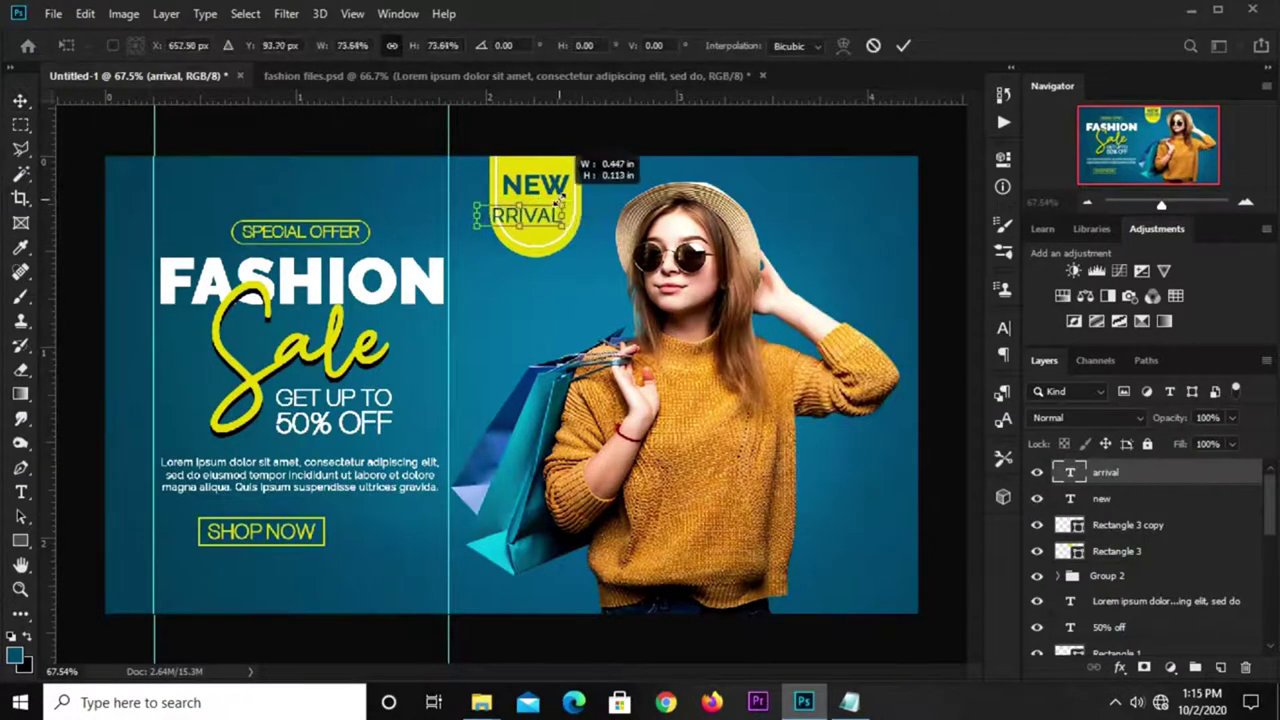
{"action": "left_click_drag", "start_coordinate": [573, 204], "coordinate": [574, 213]}
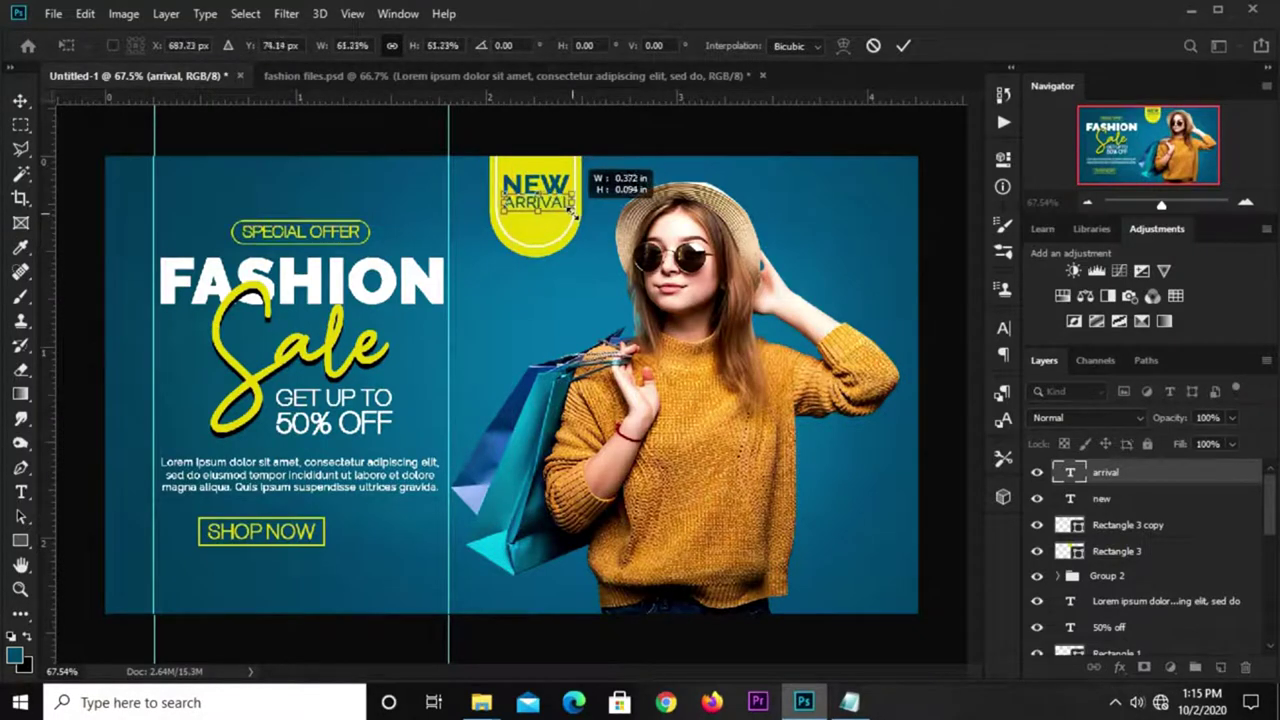
{"action": "key", "text": "Return"}
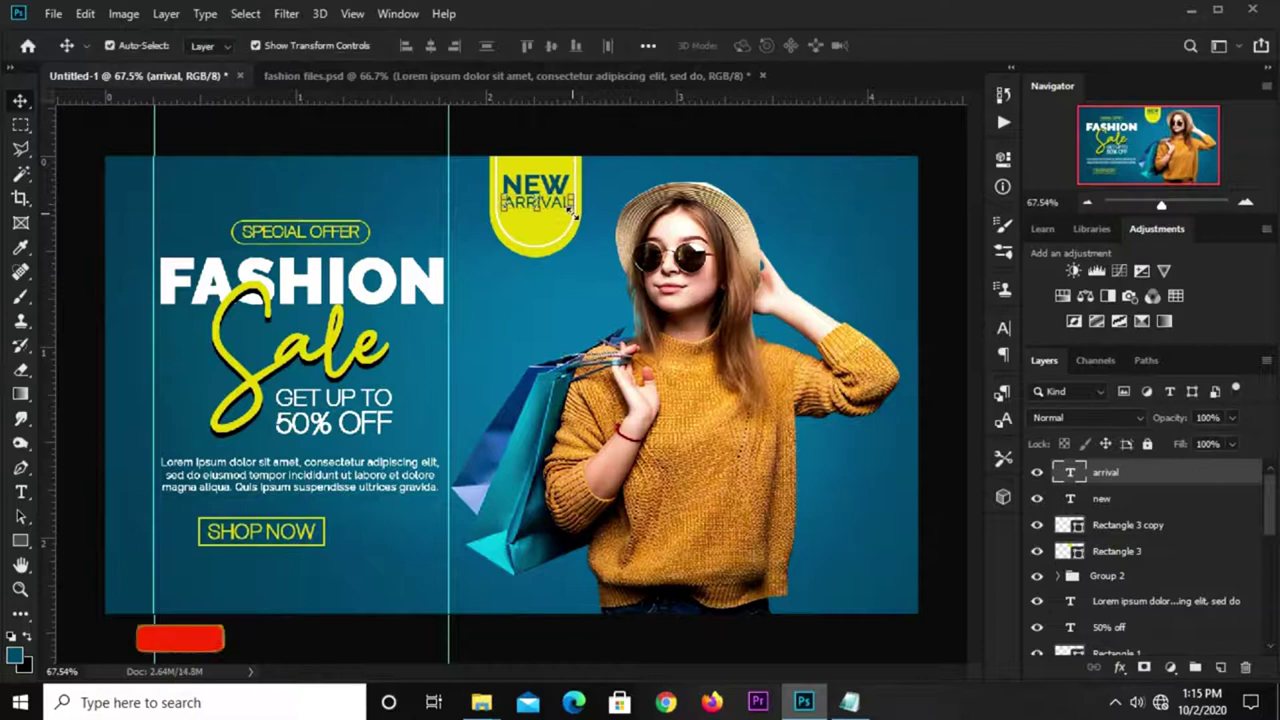
{"action": "left_click", "coordinate": [597, 138]}
Step: Select Rectangle 3 and its copy and nudge them against the banner's top edge
{"action": "left_click", "coordinate": [540, 205]}
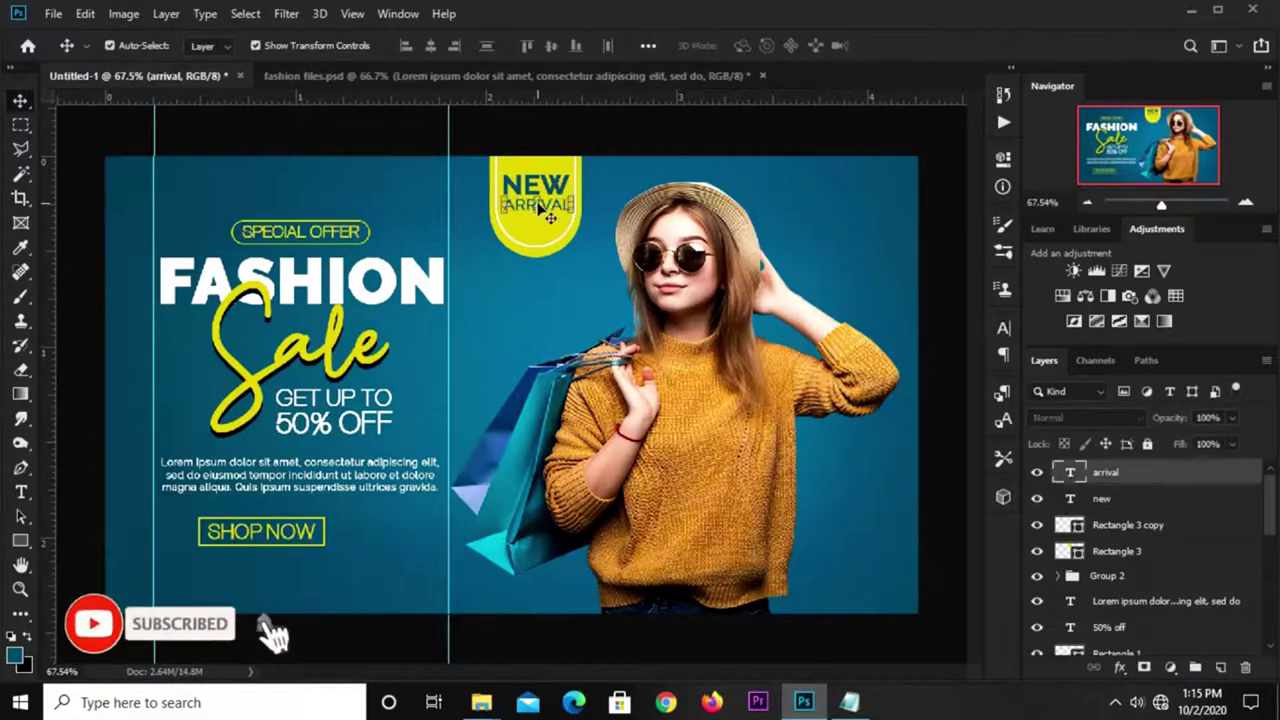
{"action": "left_click", "coordinate": [581, 140]}
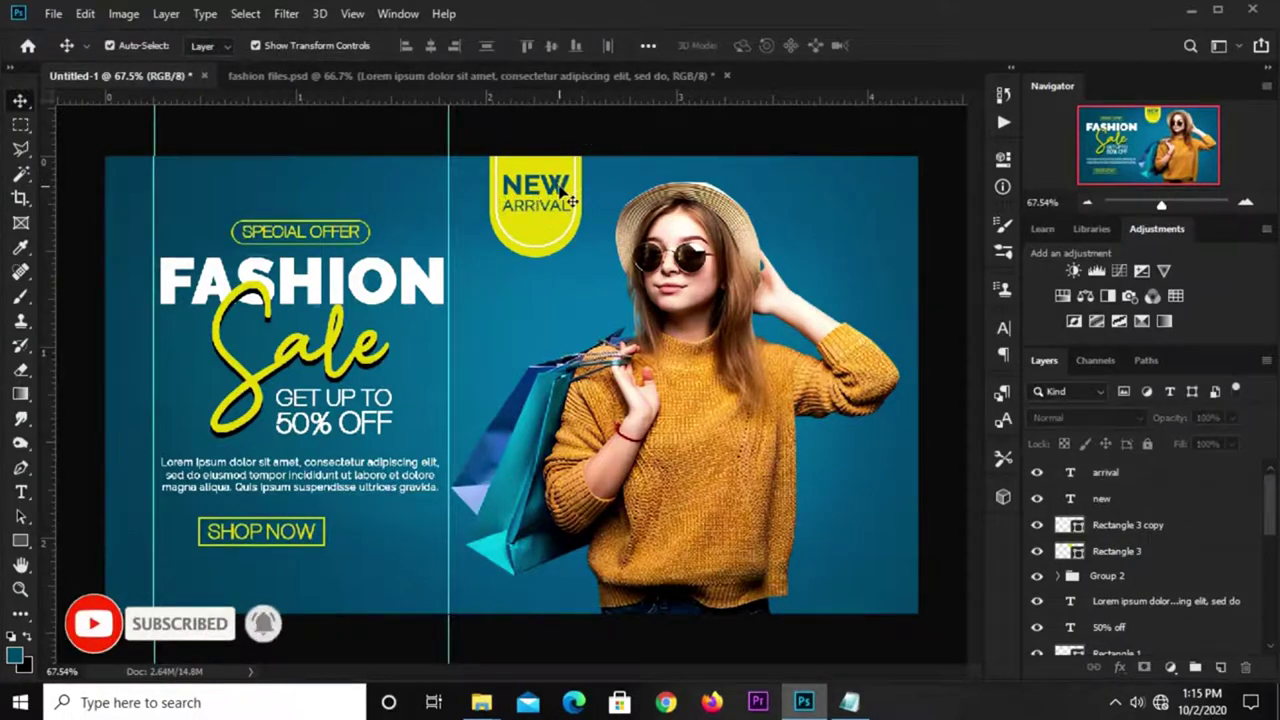
{"action": "left_click", "coordinate": [568, 192]}
{"action": "left_click", "coordinate": [585, 148]}
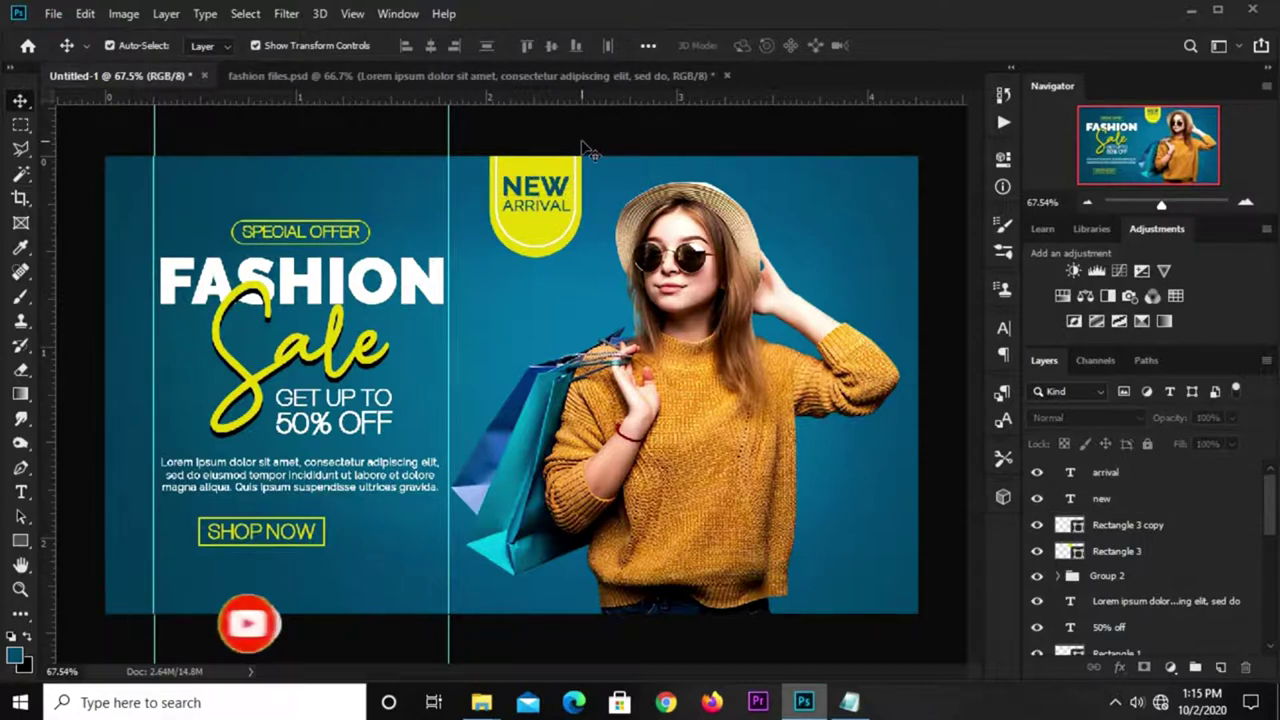
{"action": "left_click", "coordinate": [533, 230]}
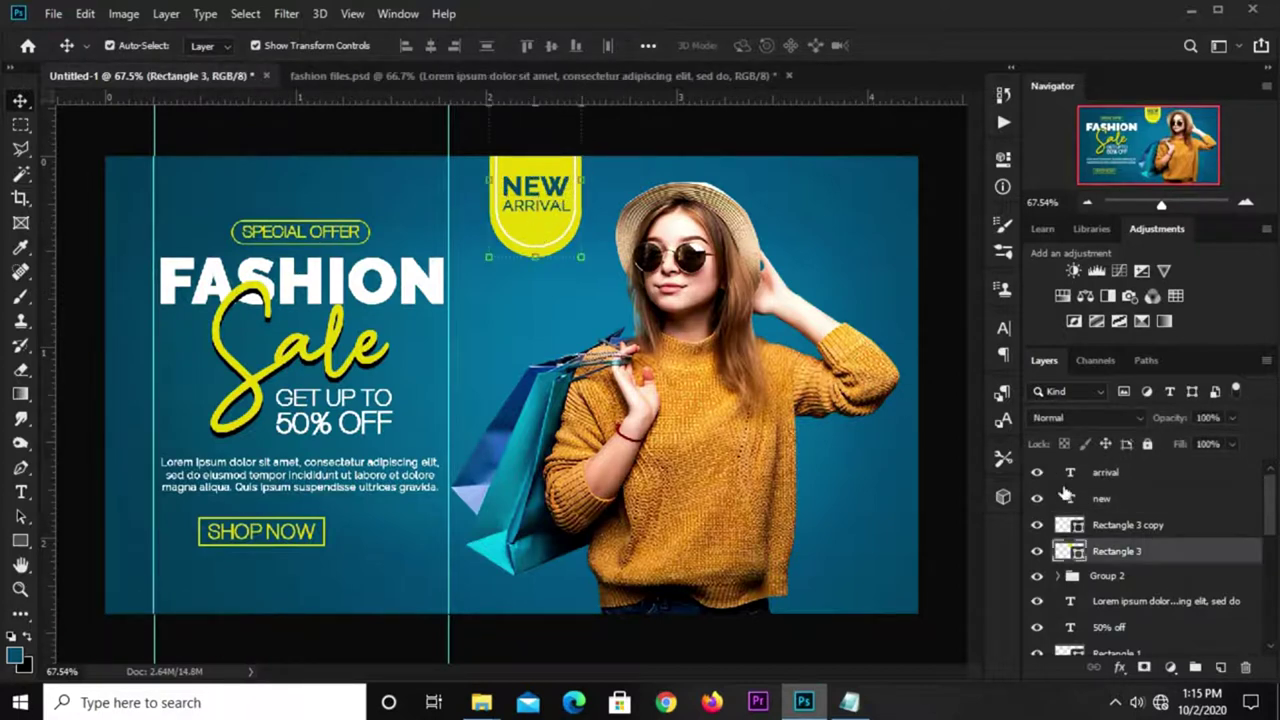
{"action": "left_click", "coordinate": [1128, 525], "text": "shift"}
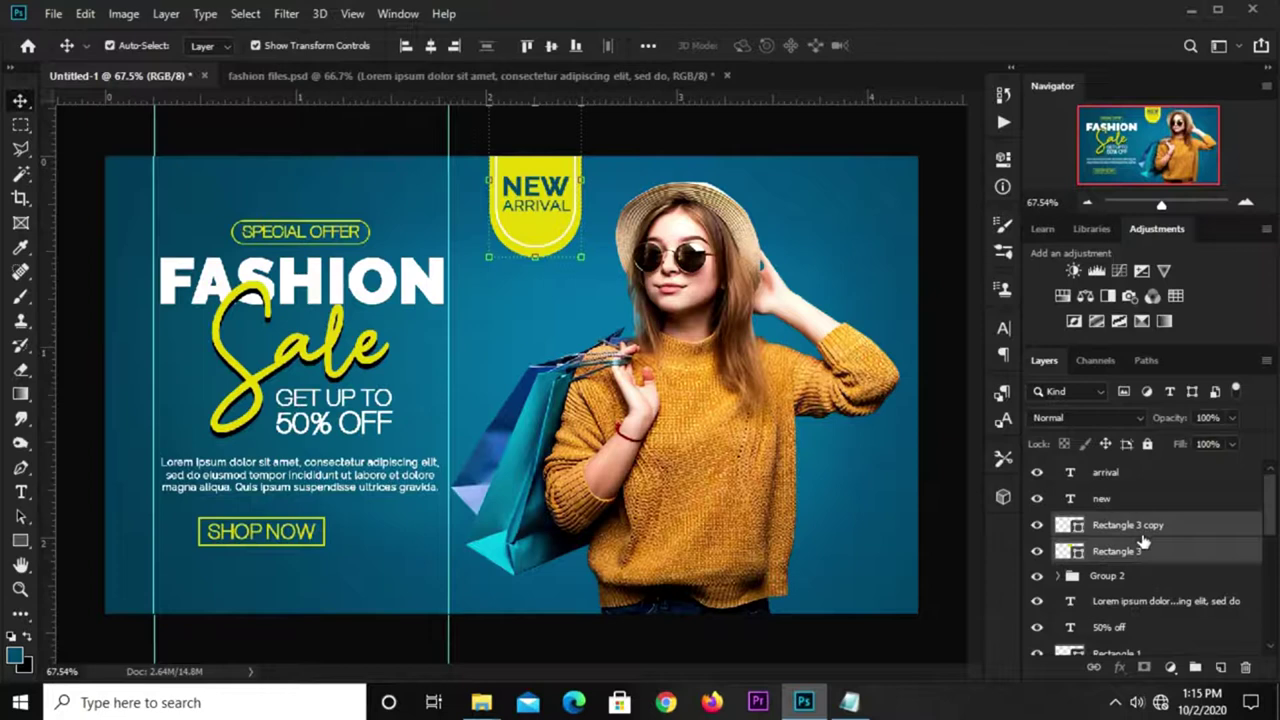
{"action": "key", "text": "Up"}
{"action": "key", "text": "Up"}
{"action": "key", "text": "Up"}
{"action": "key", "text": "Down"}
{"action": "key", "text": "Down"}
{"action": "key", "text": "Down"}
{"action": "key", "text": "Down"}
{"action": "key", "text": "Down"}
{"action": "key", "text": "Down"}
{"action": "left_click", "coordinate": [651, 137]}
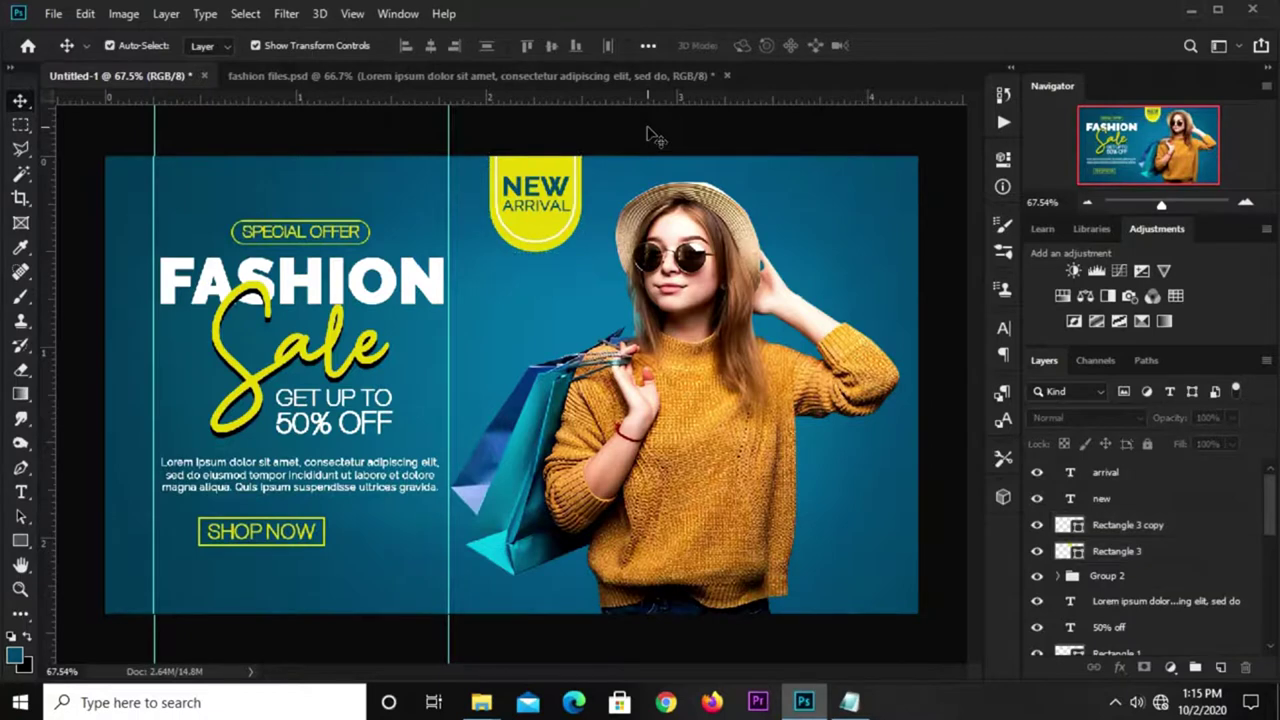
{"action": "left_click", "coordinate": [687, 448]}
Step: Add a Curves adjustment clipped to the model photo and pull the curve down to darken her
{"action": "scroll", "coordinate": [1150, 590], "scroll_direction": "down", "scroll_amount": 2}
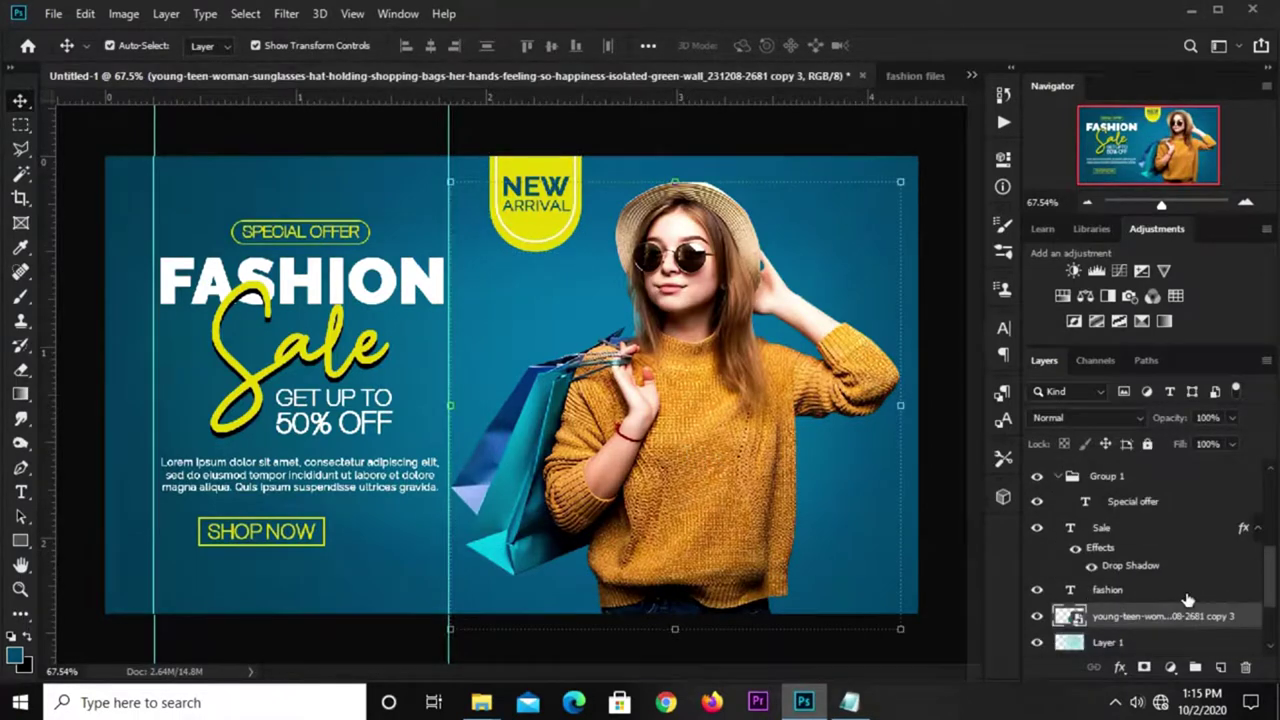
{"action": "left_click", "coordinate": [1036, 590]}
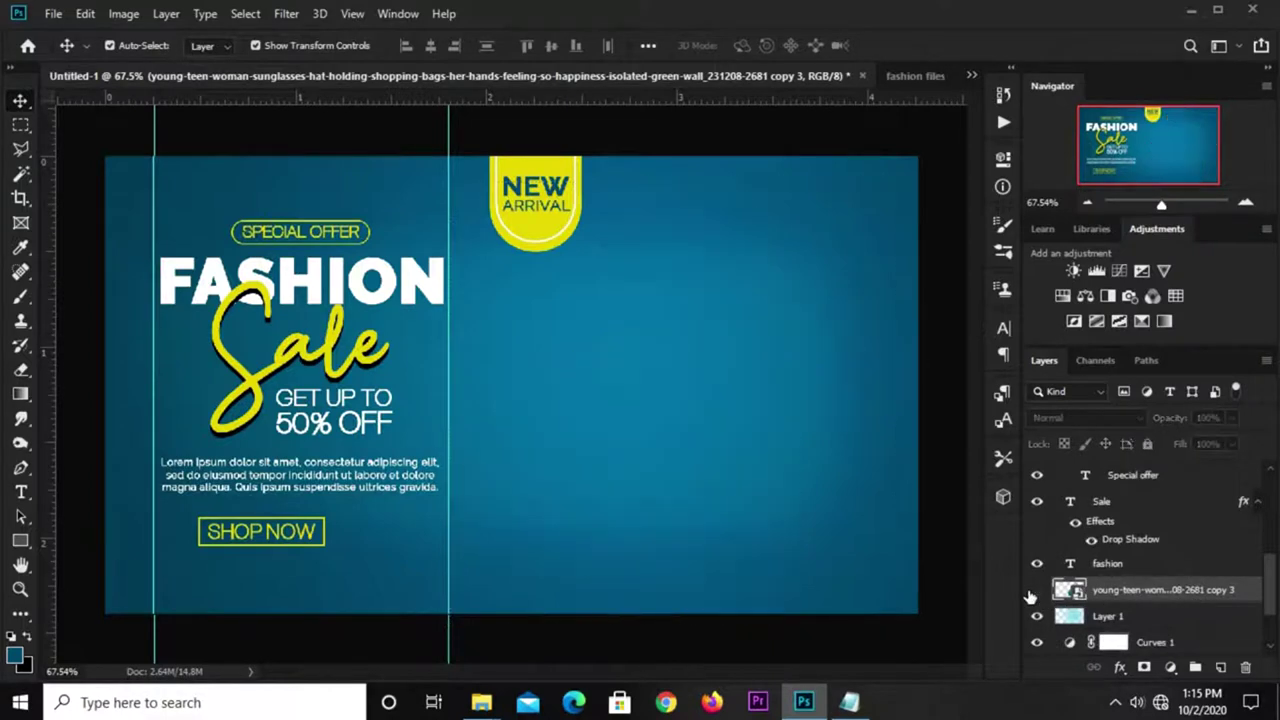
{"action": "left_click", "coordinate": [1168, 667]}
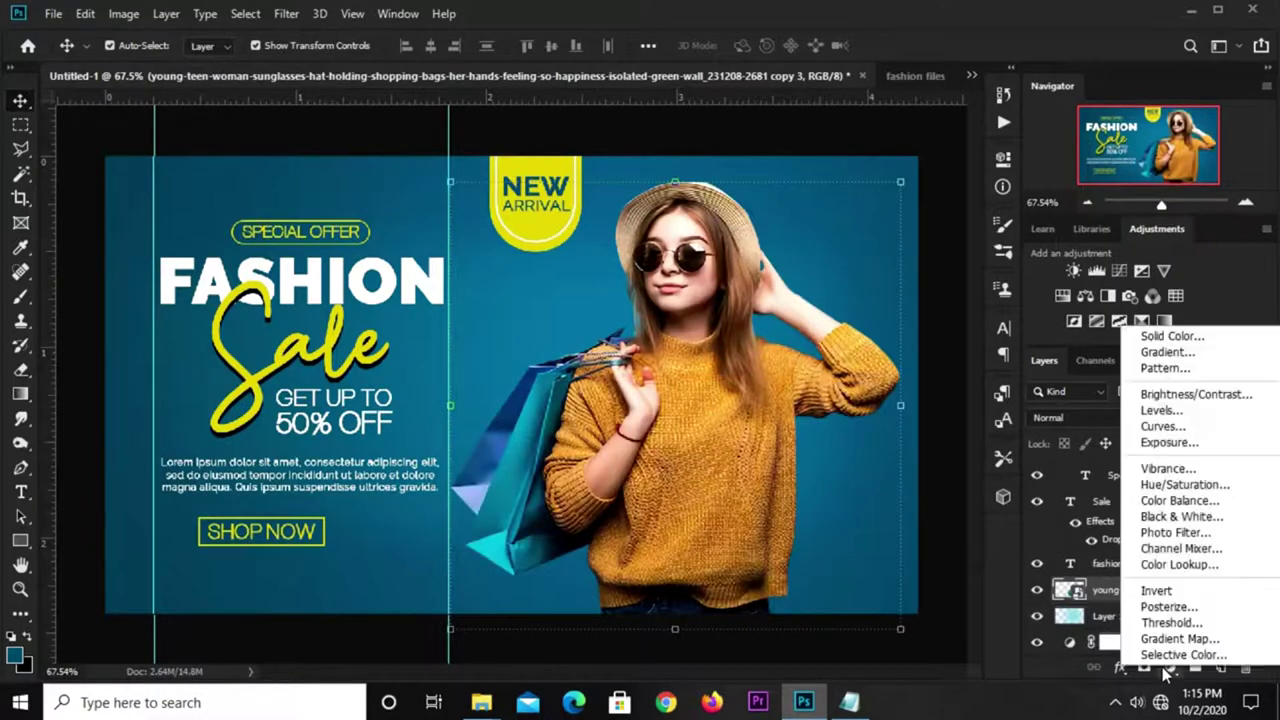
{"action": "left_click", "coordinate": [1165, 427]}
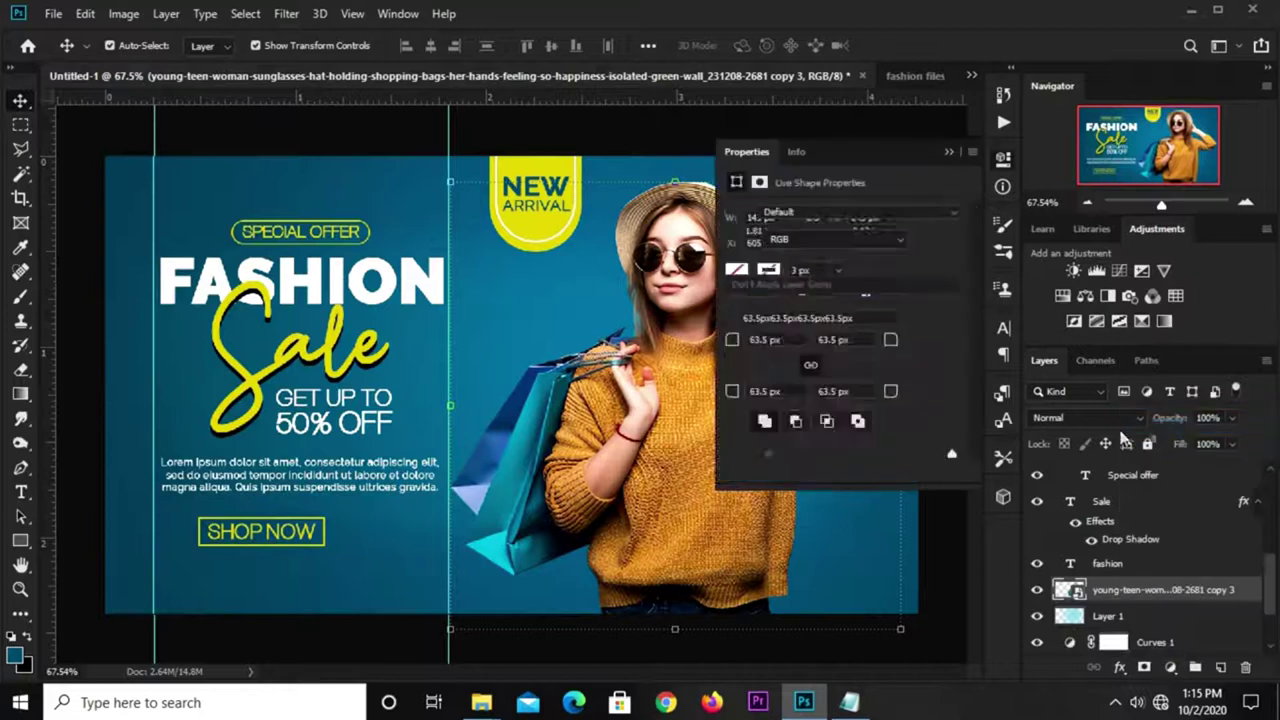
{"action": "left_click", "coordinate": [841, 471]}
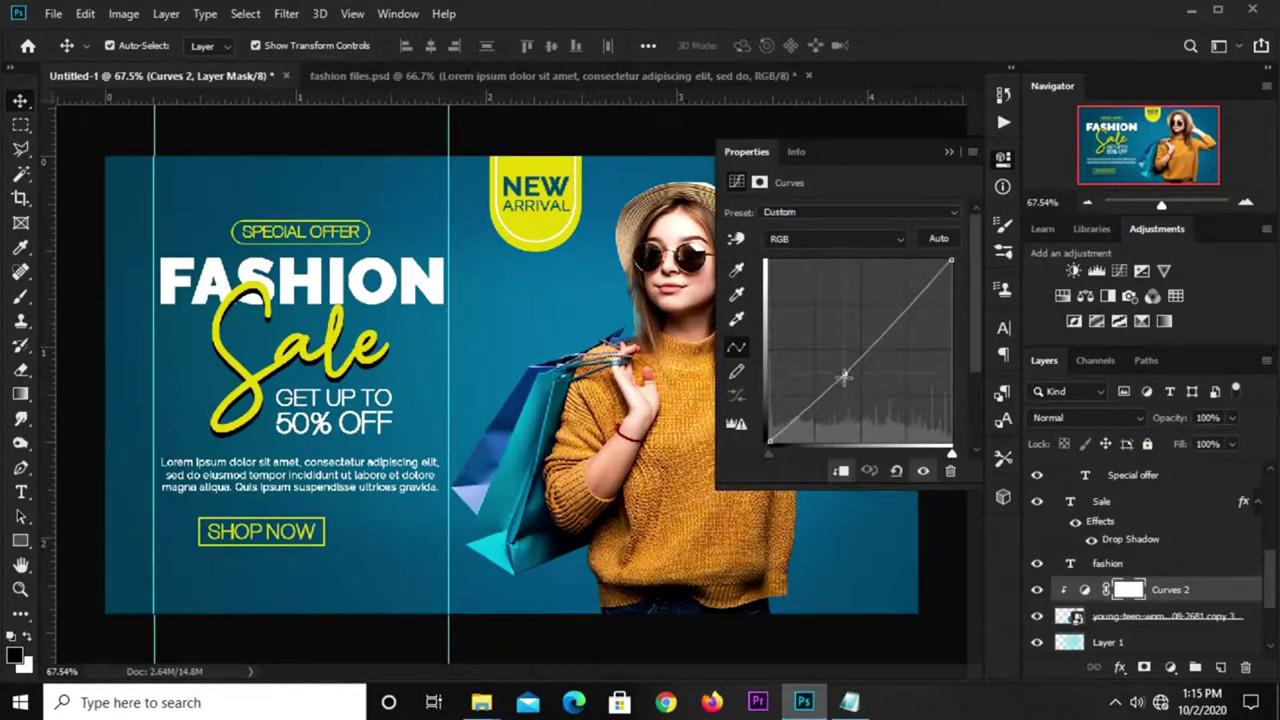
{"action": "left_click_drag", "start_coordinate": [846, 363], "coordinate": [840, 383]}
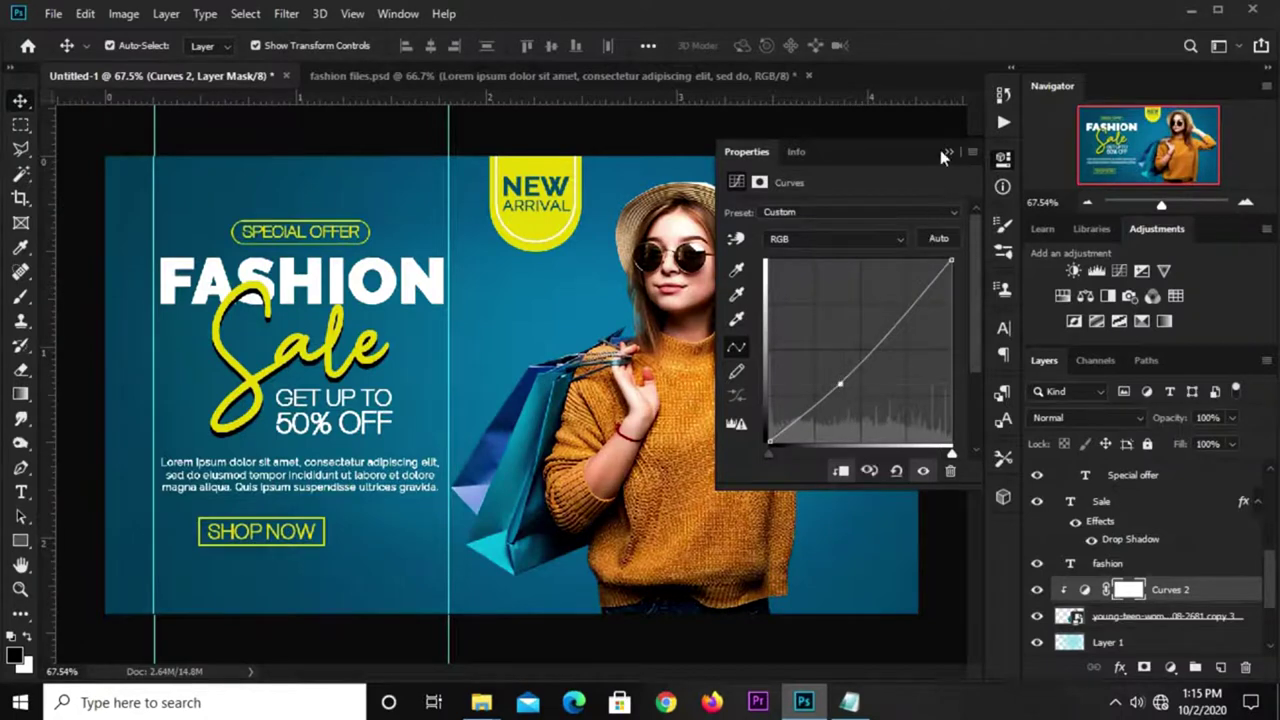
{"action": "left_click", "coordinate": [943, 157]}
{"action": "left_click", "coordinate": [848, 152]}
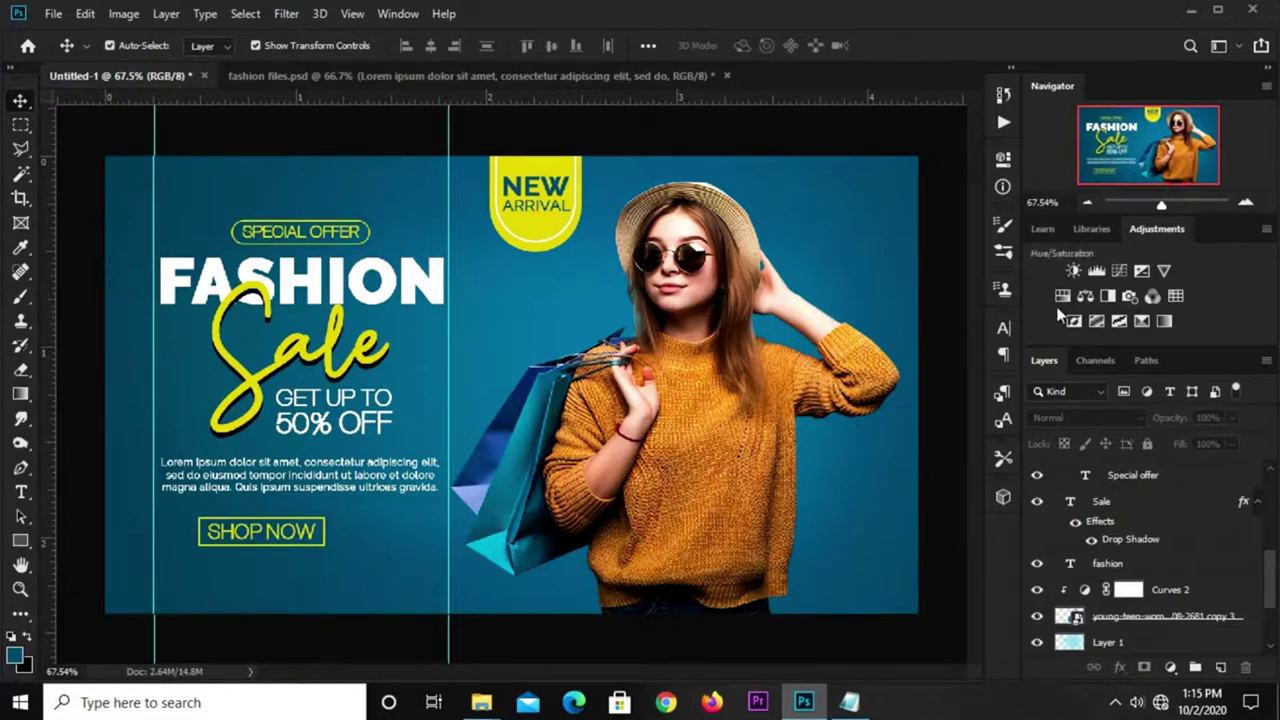
Step: Add a Curves 3 adjustment at the top of the stack and bend it to tone the whole banner
{"action": "scroll", "coordinate": [1120, 530], "scroll_direction": "down", "scroll_amount": 1}
{"action": "scroll", "coordinate": [1122, 532], "scroll_direction": "up", "scroll_amount": 3}
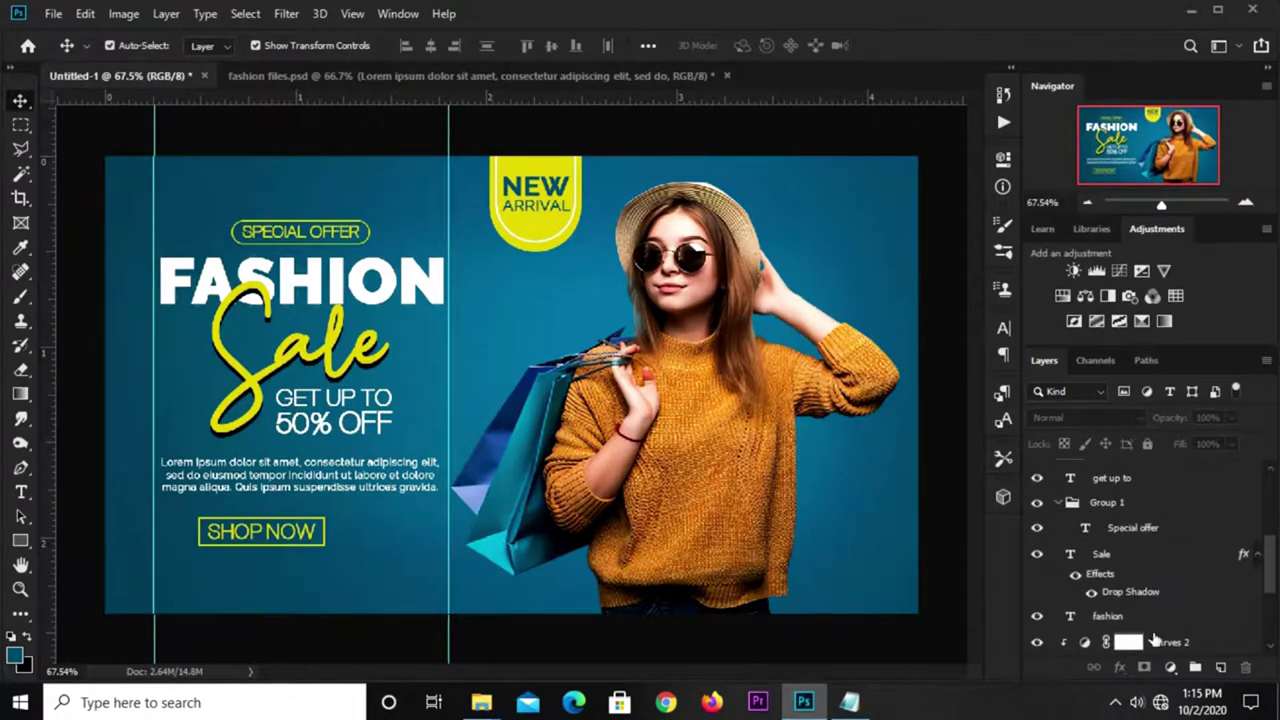
{"action": "left_click", "coordinate": [1170, 667]}
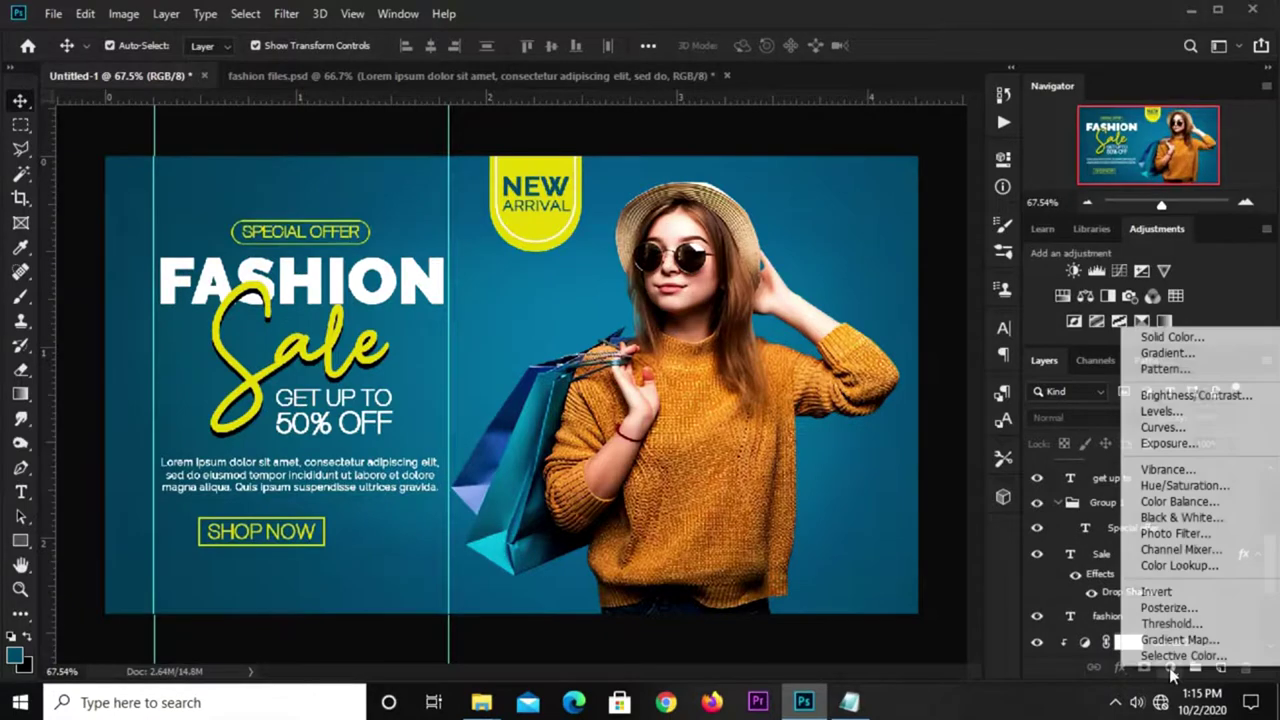
{"action": "left_click", "coordinate": [1163, 427]}
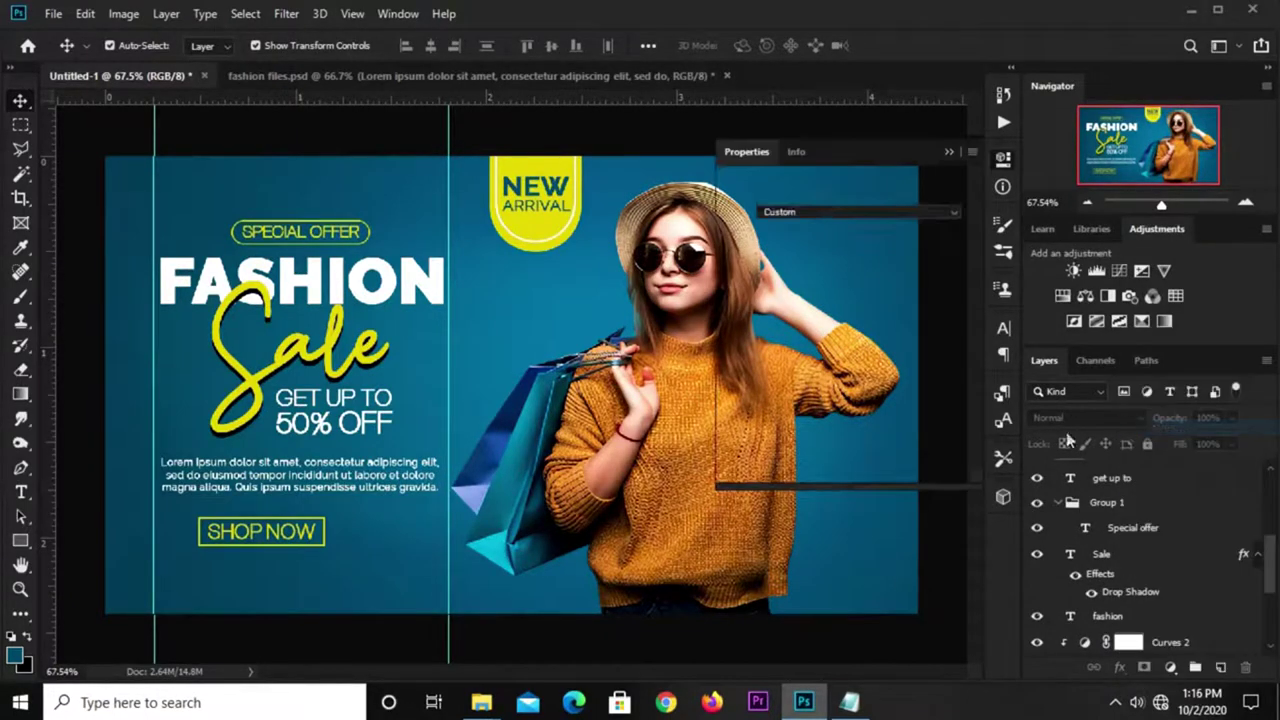
{"action": "left_click_drag", "start_coordinate": [823, 374], "coordinate": [832, 389]}
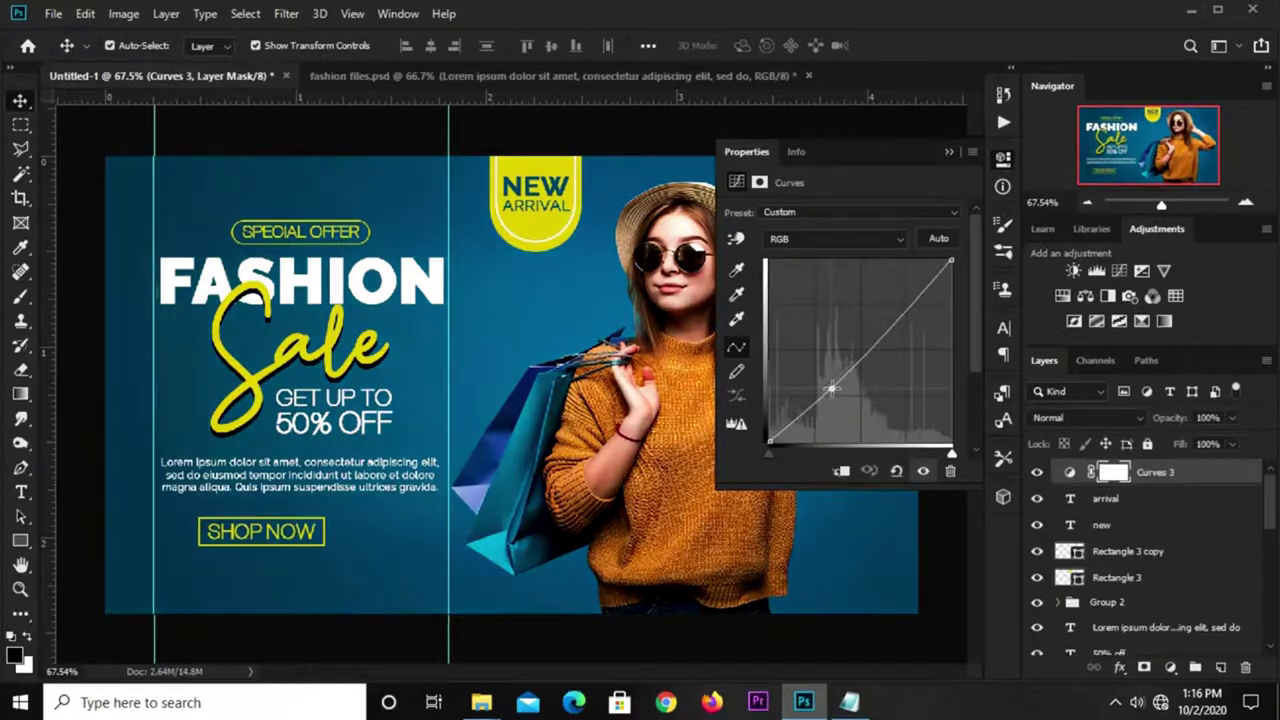
{"action": "left_click", "coordinate": [949, 153]}
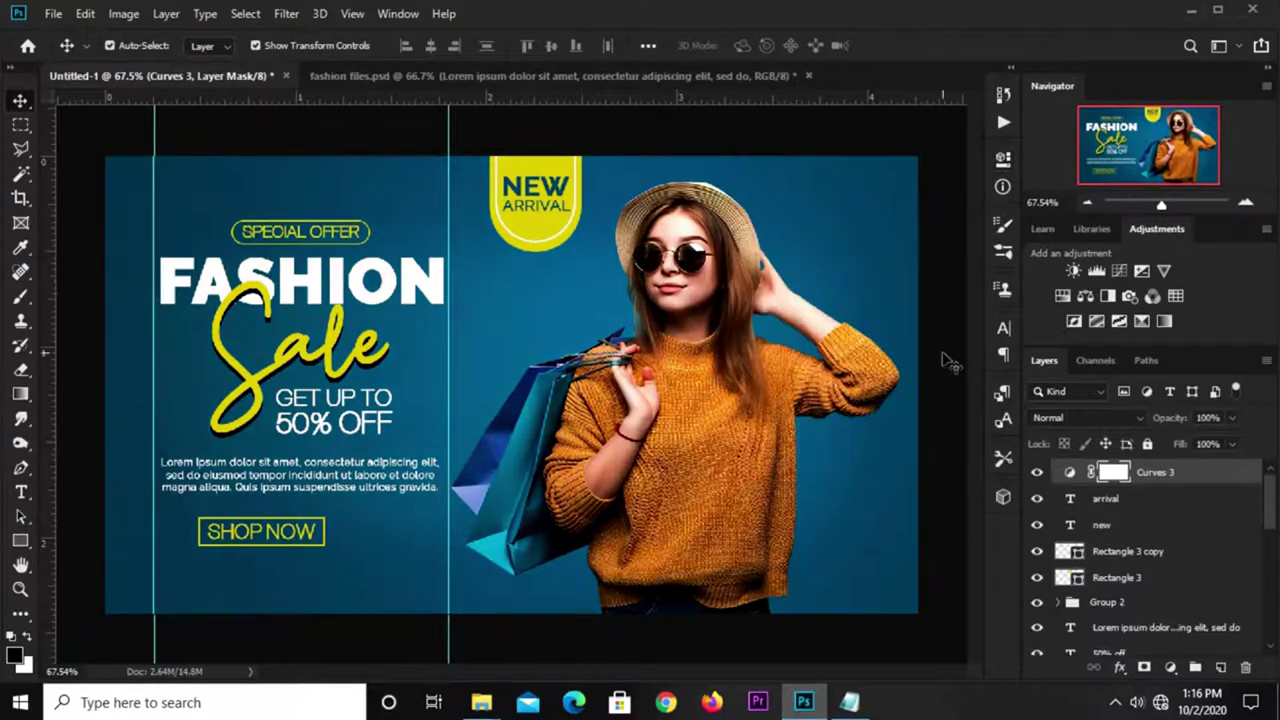
{"action": "left_click", "coordinate": [1037, 474]}
{"action": "left_click", "coordinate": [838, 633]}
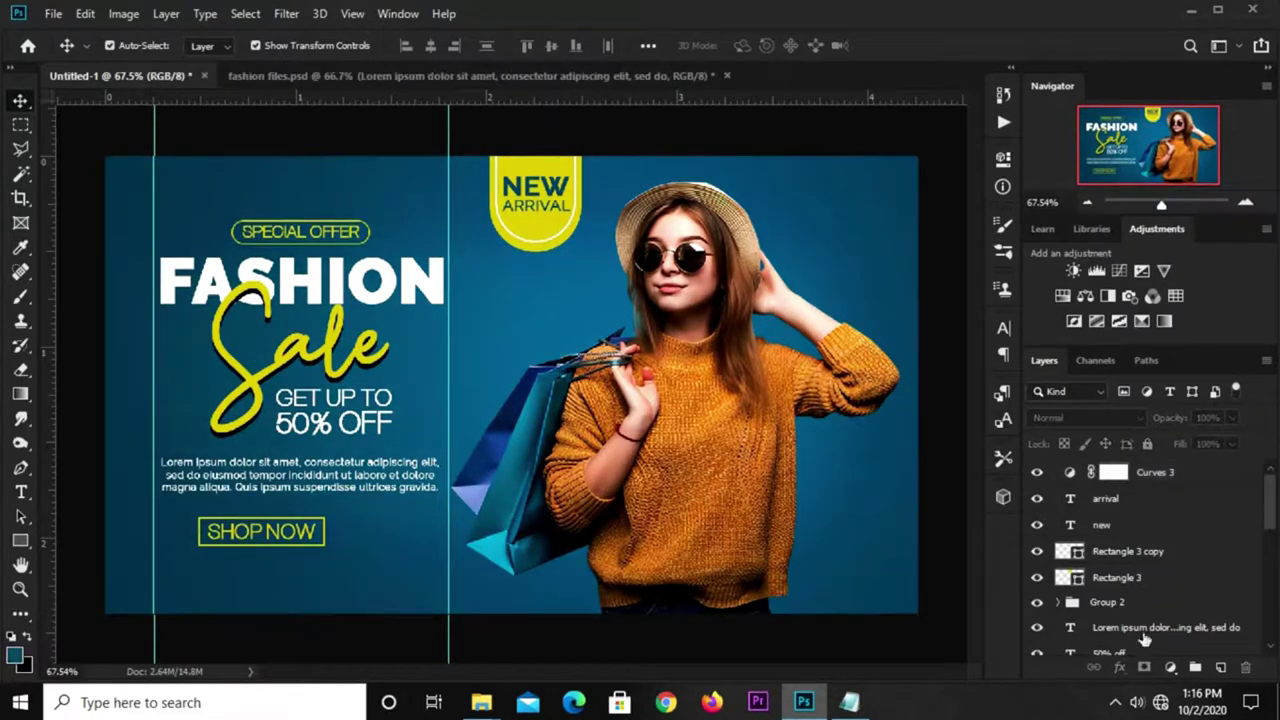
{"action": "left_click", "coordinate": [1170, 667]}
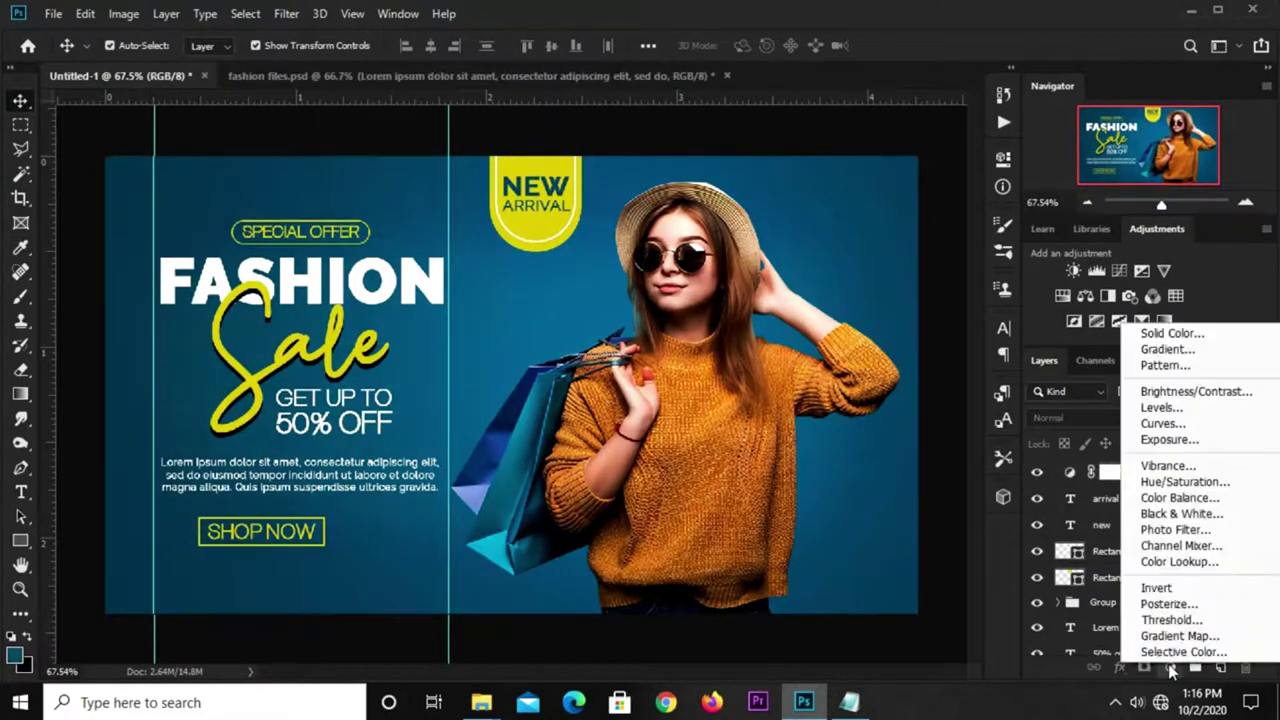
Step: Add a Pattern Fill layer with the small black dot pattern and move it above Layer 2
{"action": "left_click", "coordinate": [1158, 366]}
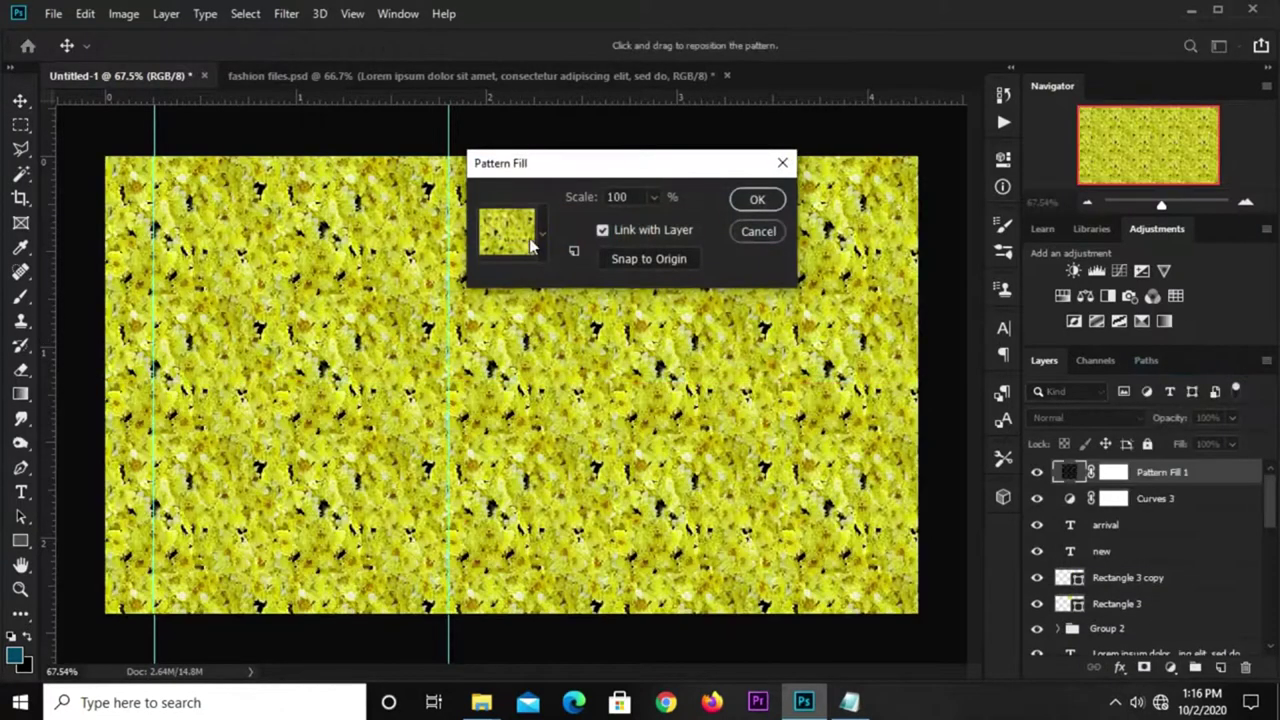
{"action": "left_click", "coordinate": [533, 248]}
{"action": "left_click", "coordinate": [536, 290]}
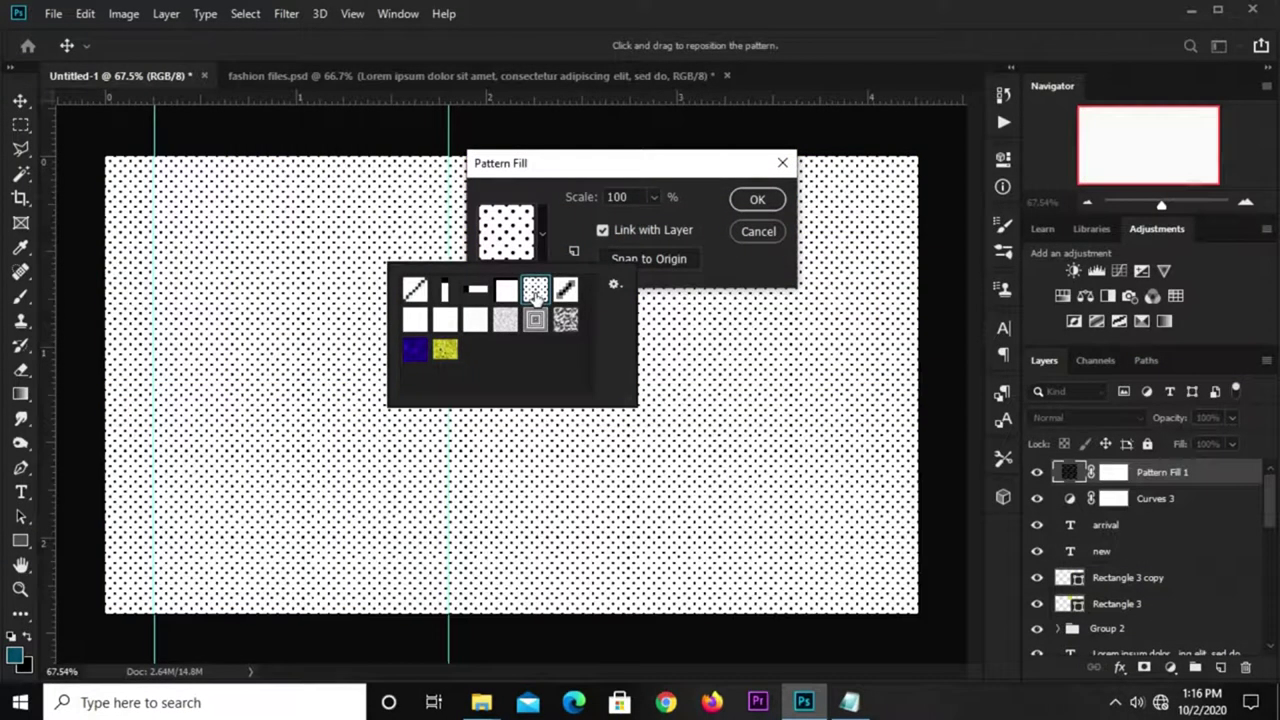
{"action": "left_click", "coordinate": [700, 208]}
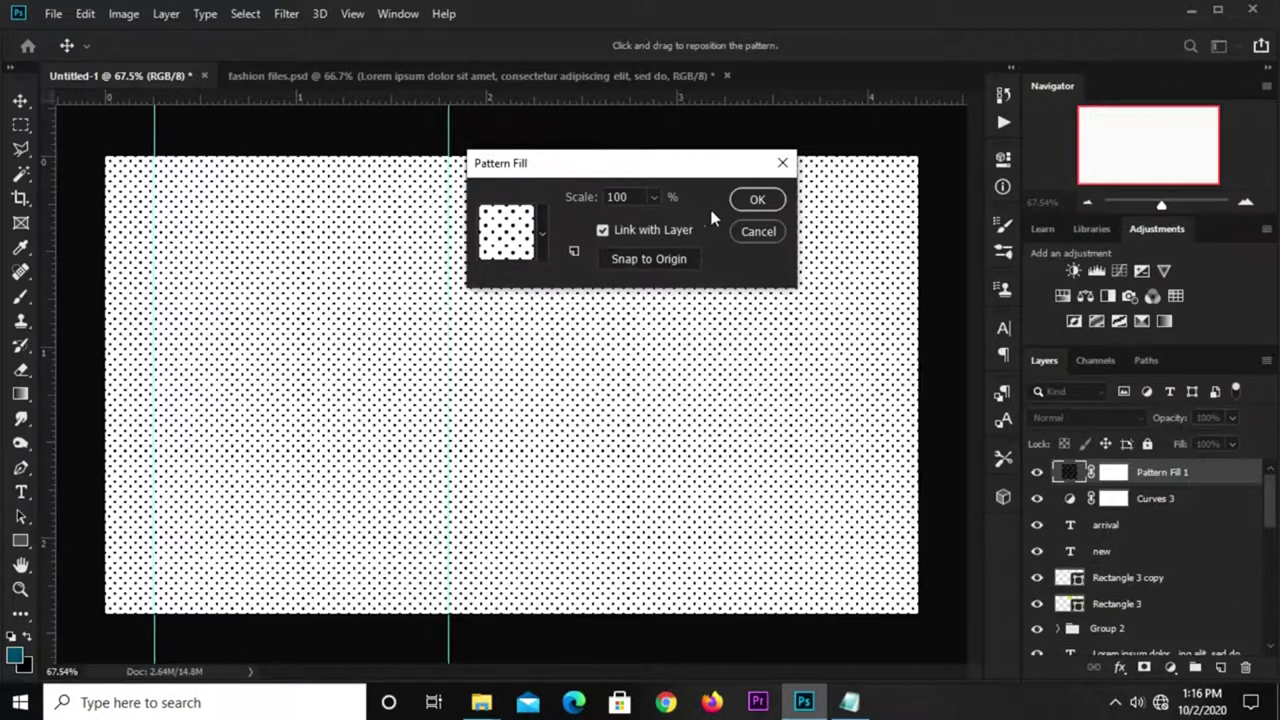
{"action": "key", "text": "Return"}
{"action": "left_click_drag", "start_coordinate": [1157, 476], "coordinate": [1162, 678]}
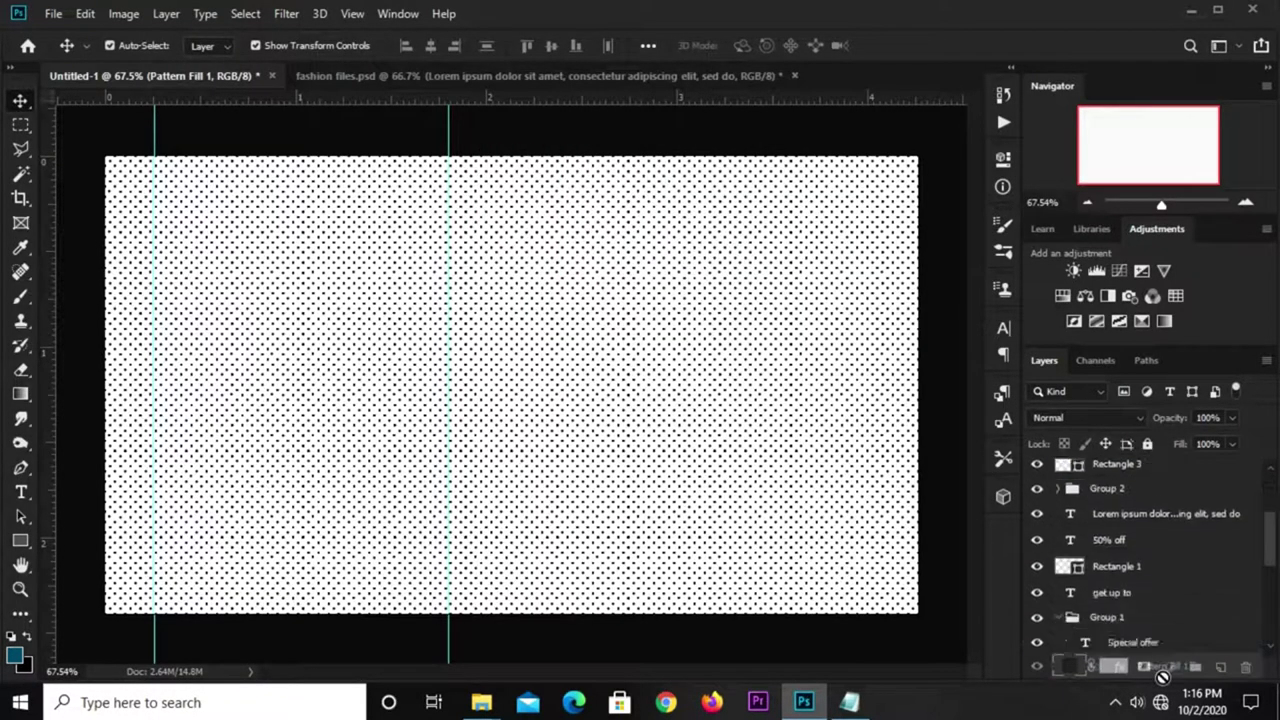
{"action": "left_click_drag", "start_coordinate": [1162, 678], "coordinate": [1141, 606]}
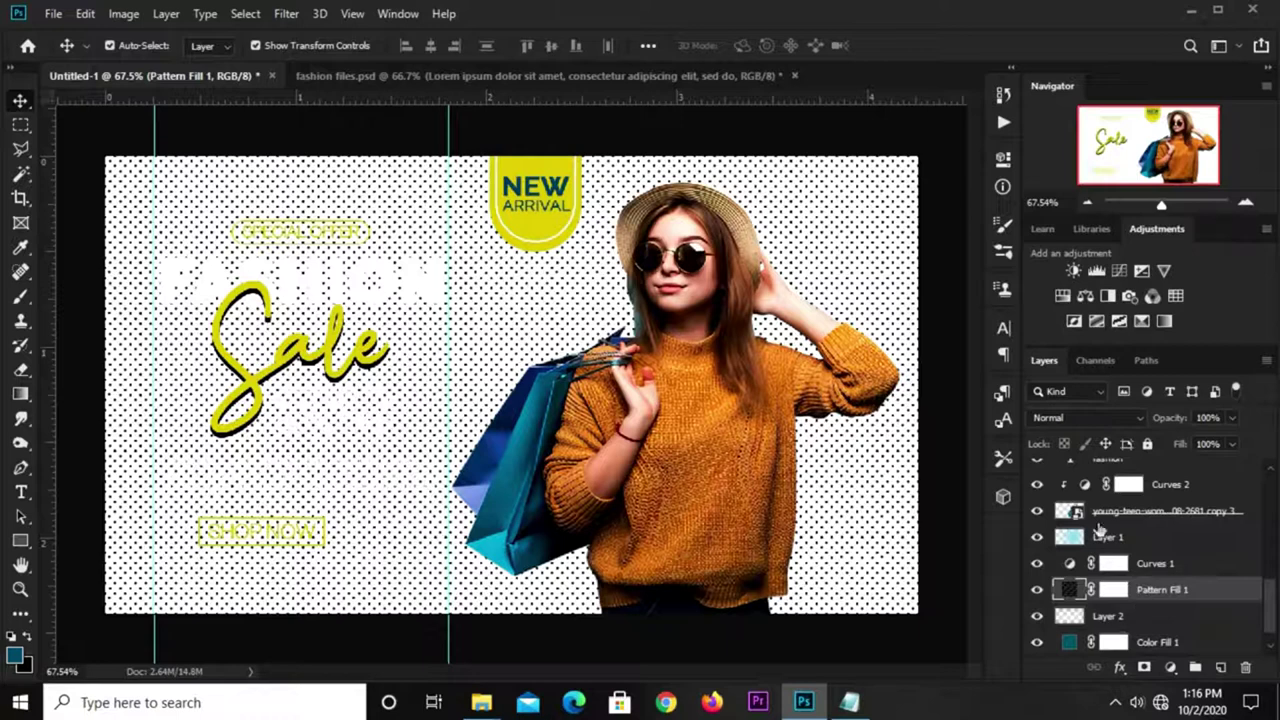
Step: Set the pattern fill to Soft Light blending at about 14% opacity
{"action": "left_click", "coordinate": [1063, 414]}
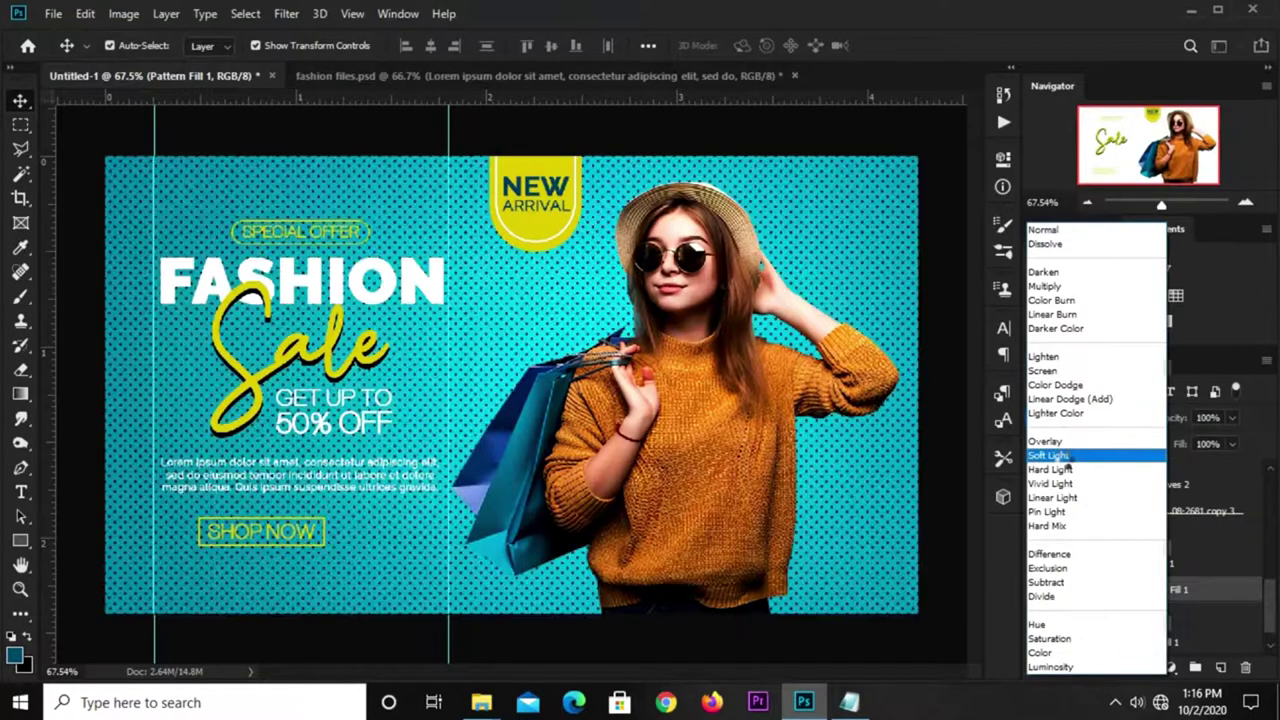
{"action": "left_click", "coordinate": [1066, 458]}
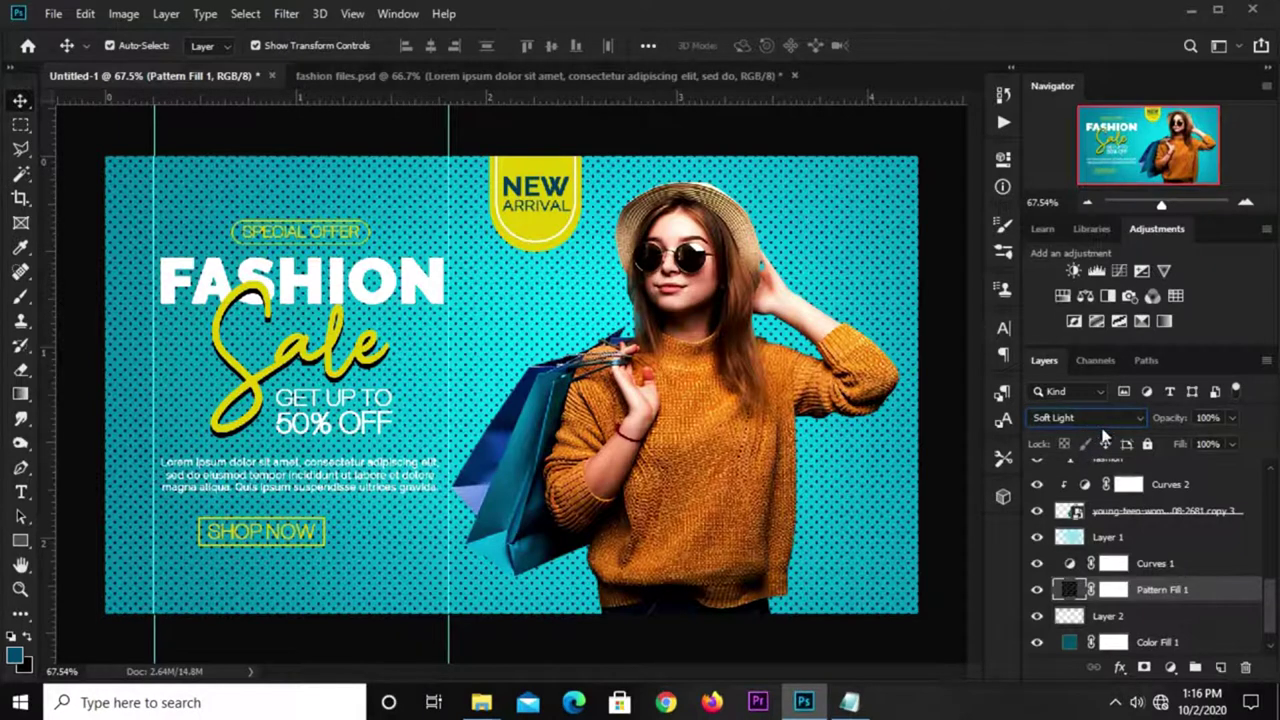
{"action": "left_click", "coordinate": [1235, 419]}
{"action": "left_click_drag", "start_coordinate": [1200, 443], "coordinate": [1158, 444]}
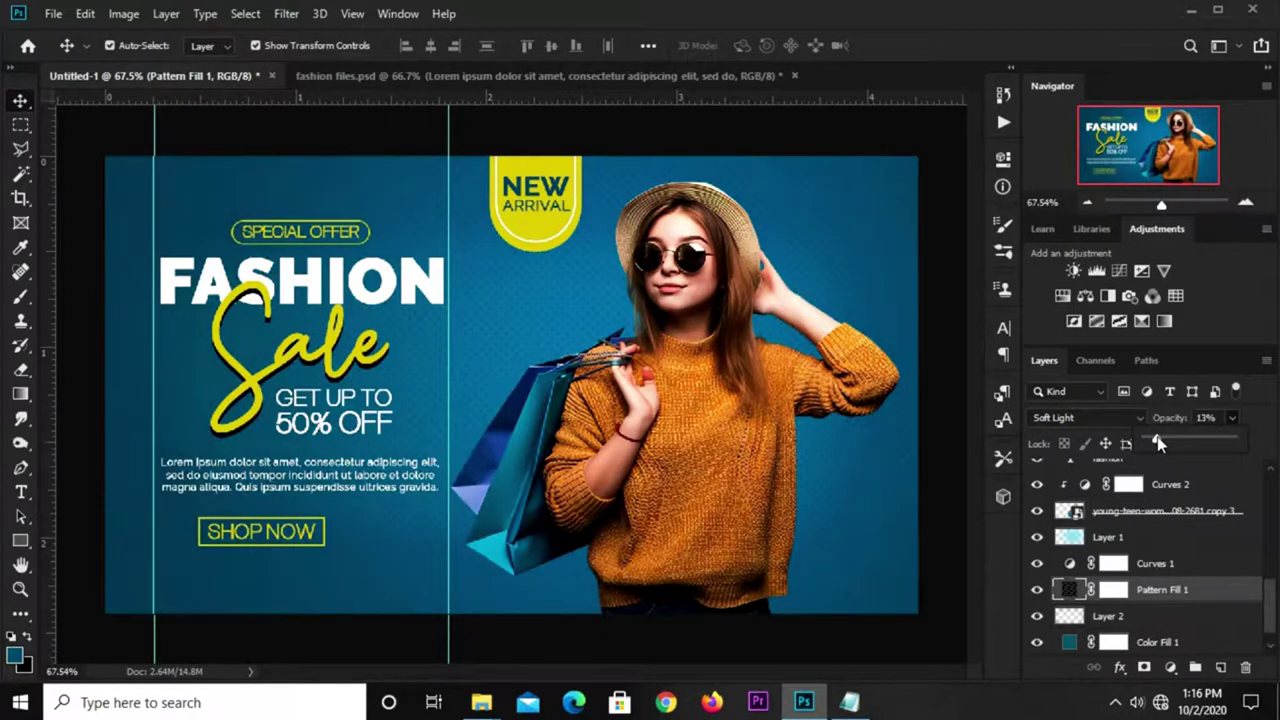
{"action": "left_click_drag", "start_coordinate": [1155, 443], "coordinate": [1163, 445]}
{"action": "left_click", "coordinate": [960, 610]}
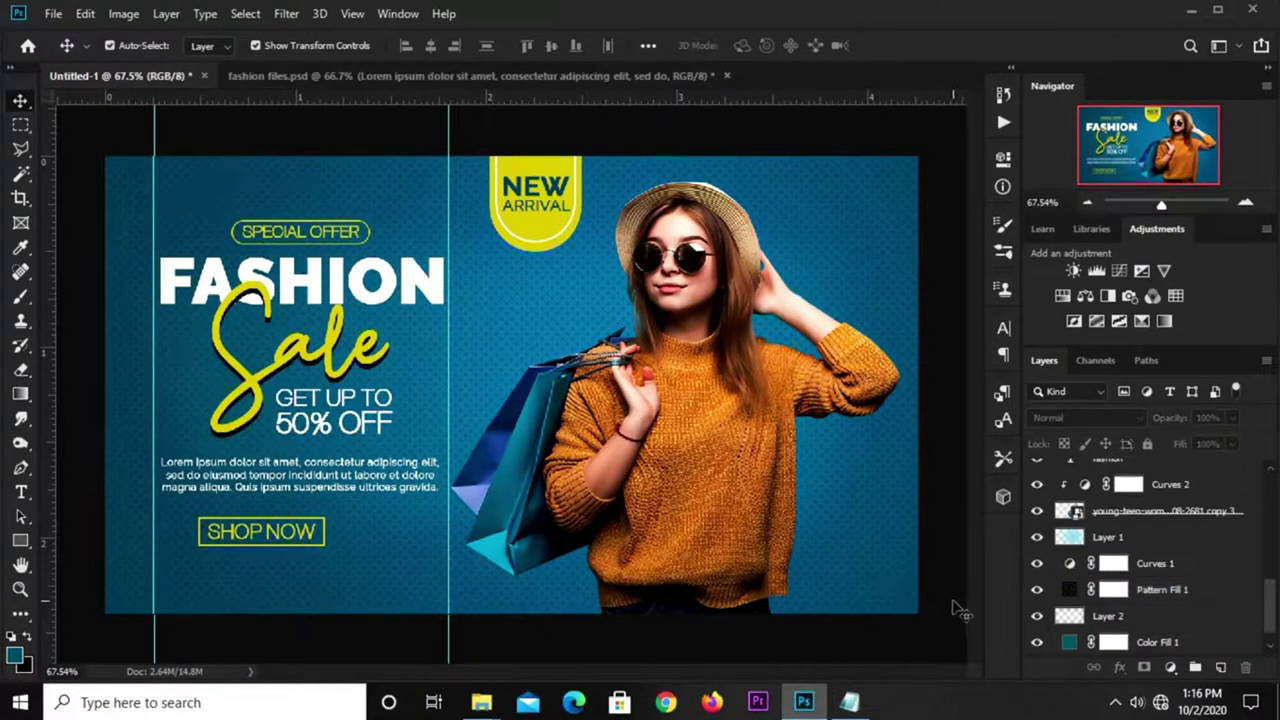
{"action": "left_click", "coordinate": [1186, 590]}
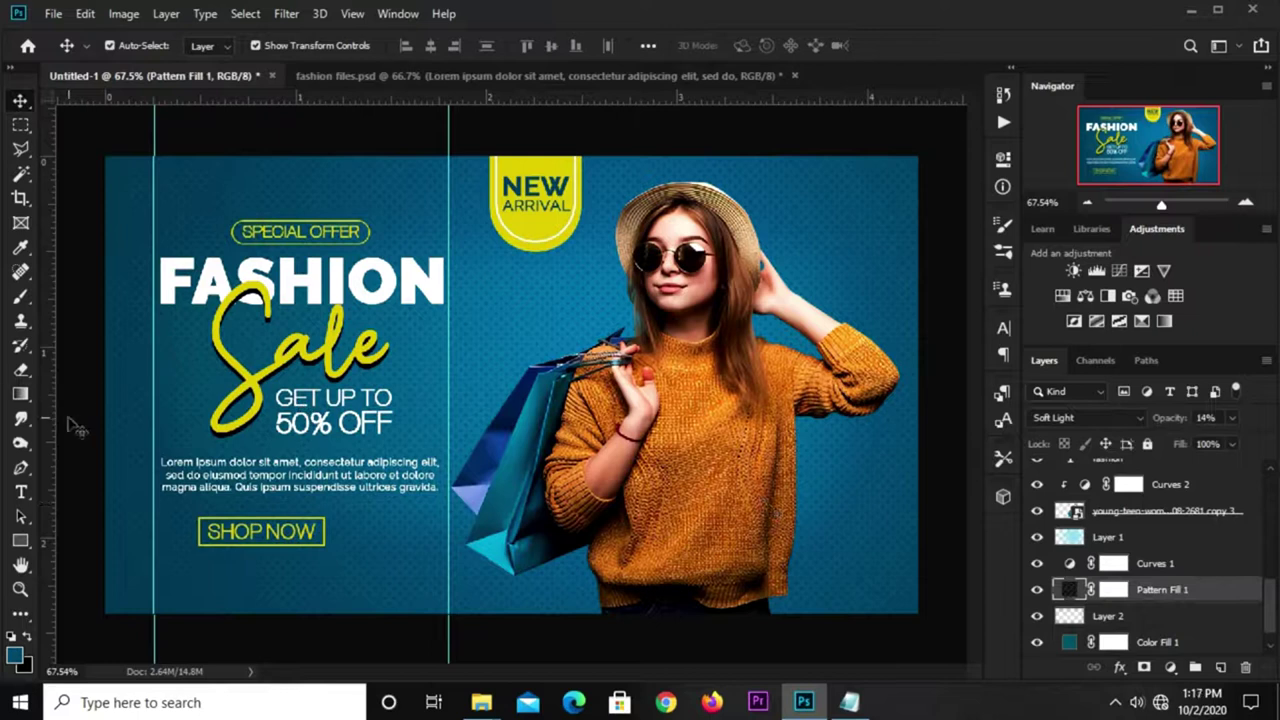
Step: Draw a black-to-white gradient on the Pattern Fill 1 mask so the dots fade across the banner
{"action": "left_click", "coordinate": [20, 393]}
{"action": "left_click", "coordinate": [55, 392]}
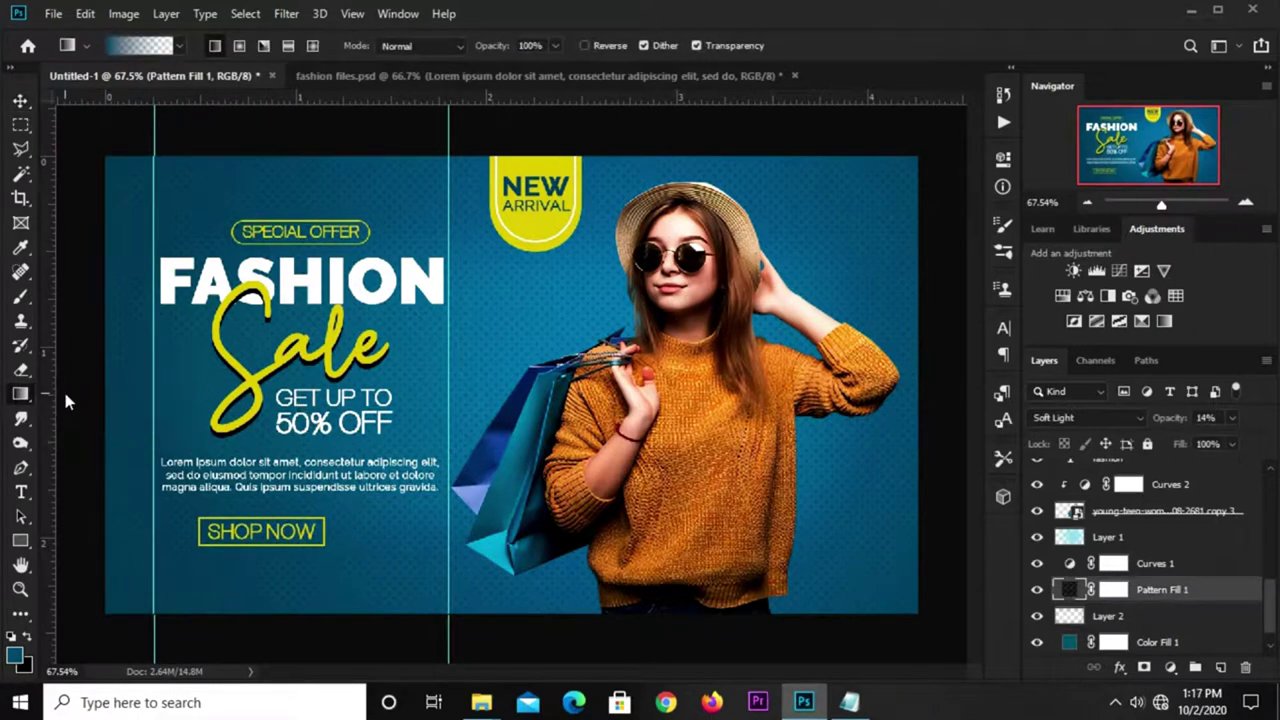
{"action": "left_click", "coordinate": [1108, 592]}
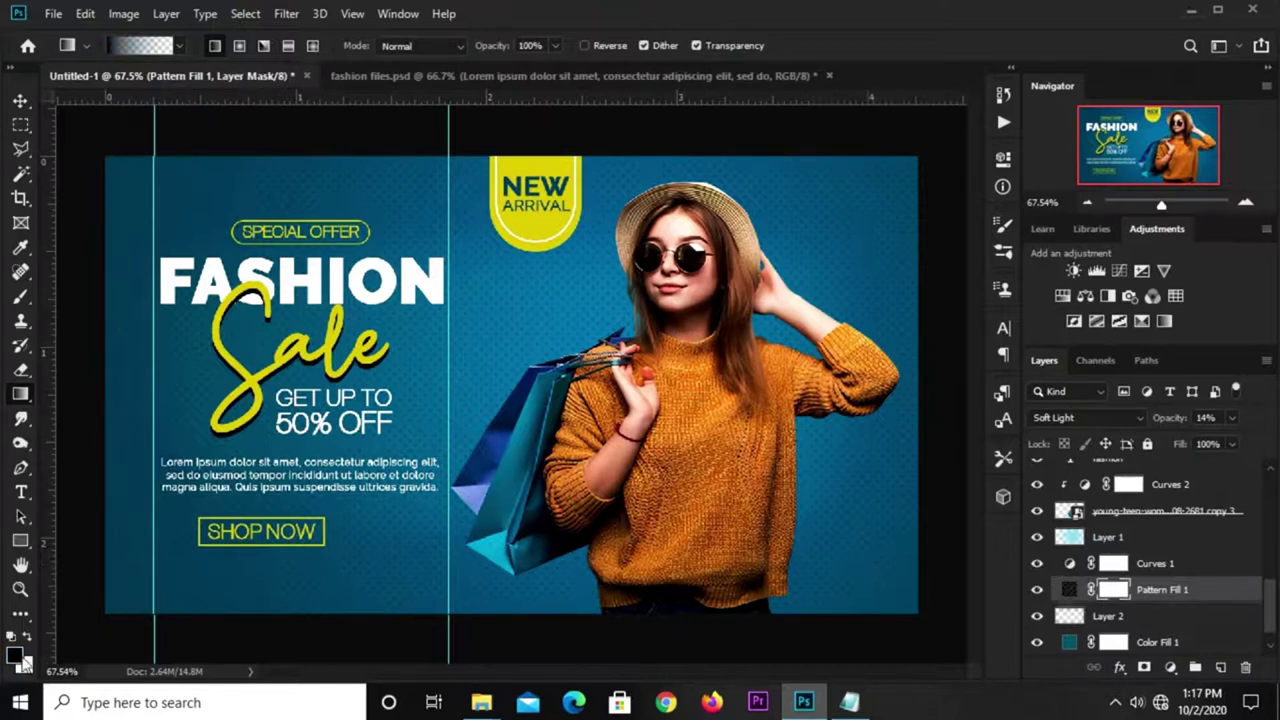
{"action": "left_click", "coordinate": [16, 657]}
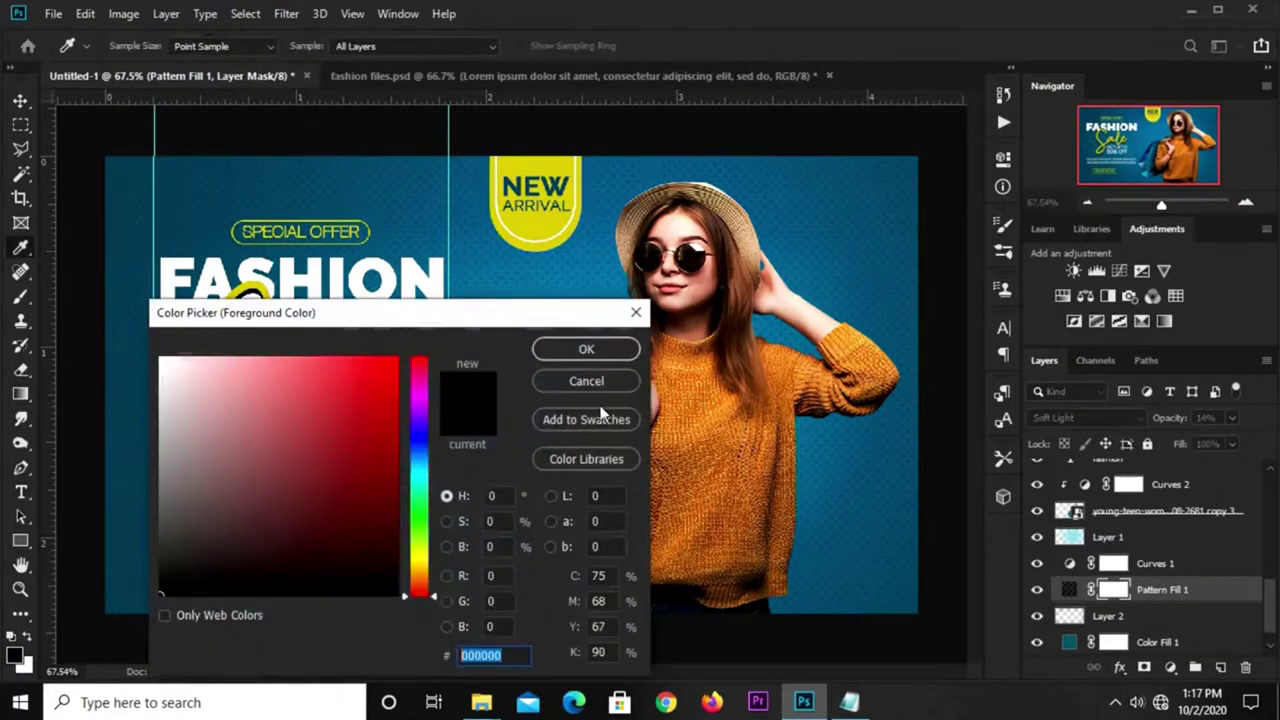
{"action": "left_click", "coordinate": [575, 348]}
{"action": "scroll", "coordinate": [523, 387], "scroll_direction": "down", "scroll_amount": 1}
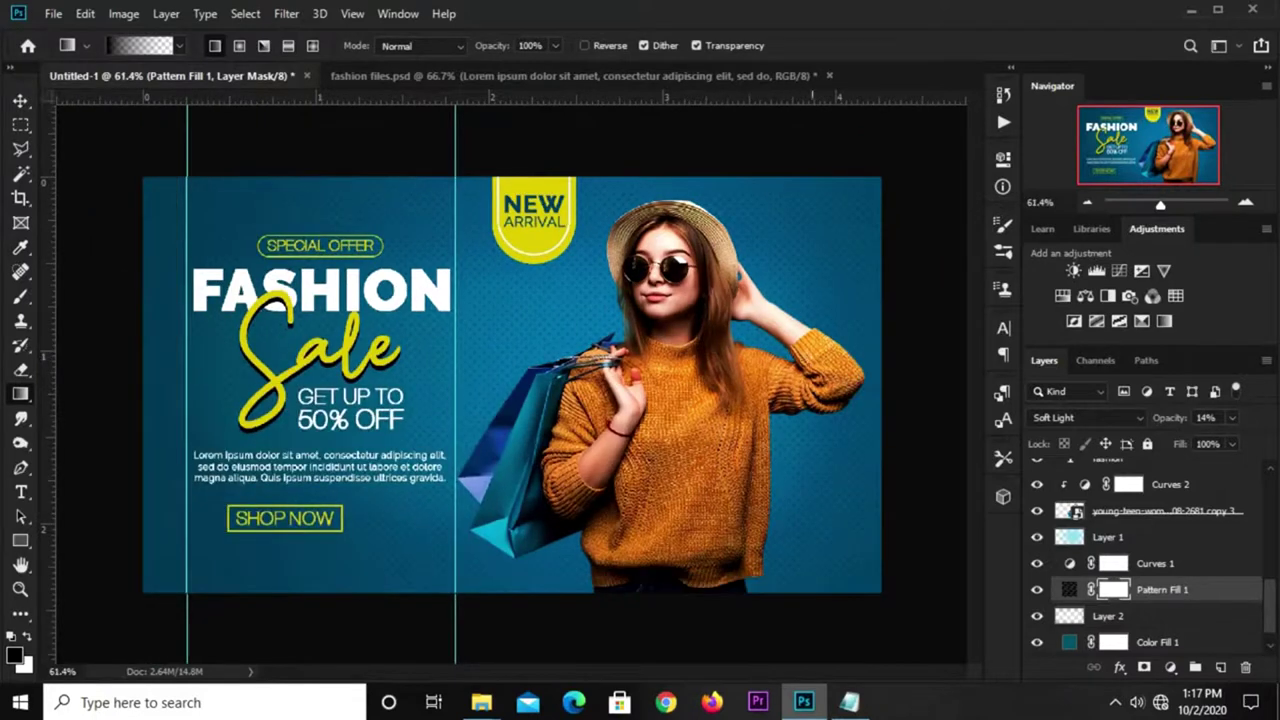
{"action": "left_click_drag", "start_coordinate": [900, 387], "coordinate": [288, 386]}
{"action": "left_click_drag", "start_coordinate": [583, 402], "coordinate": [100, 401]}
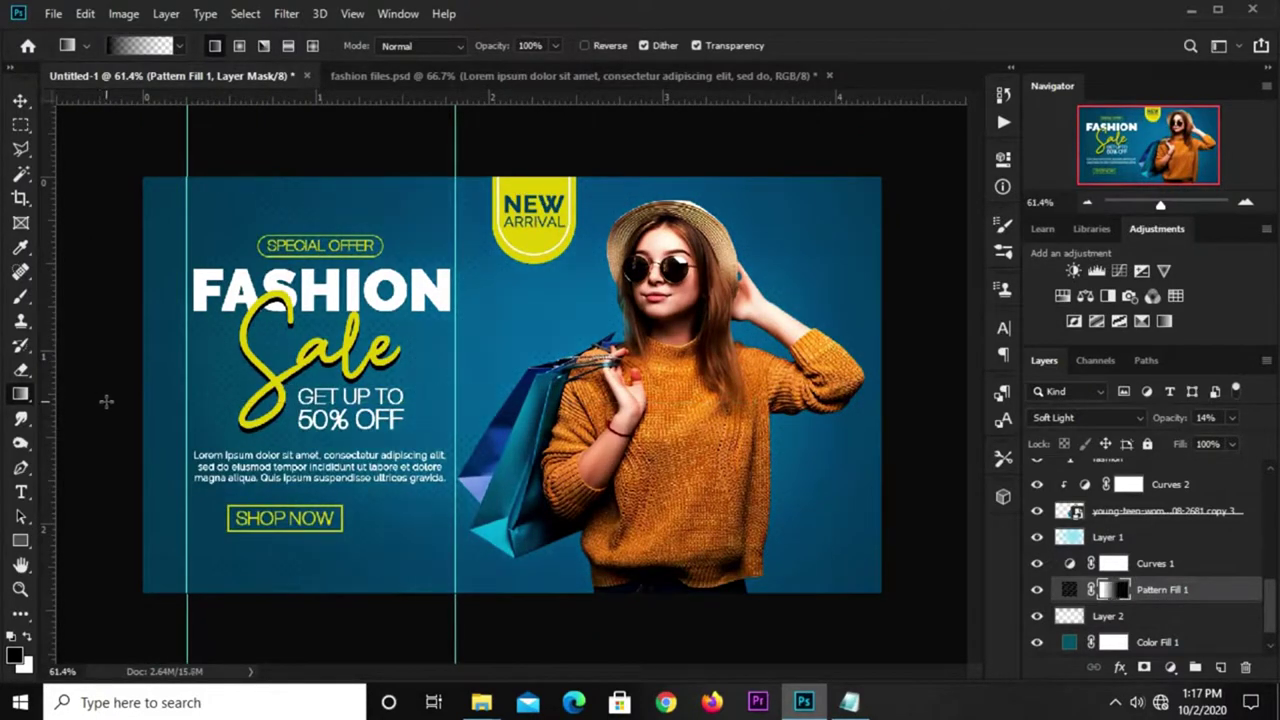
{"action": "left_click", "coordinate": [20, 101]}
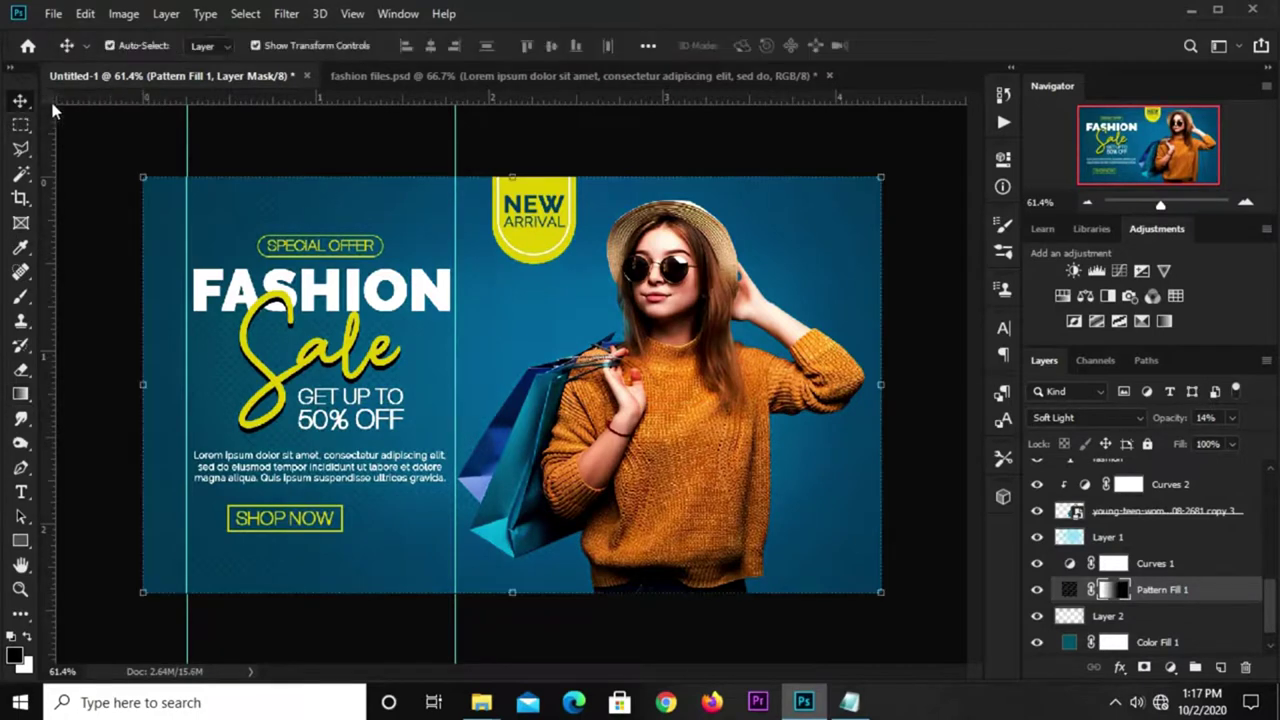
{"action": "left_click", "coordinate": [82, 208]}
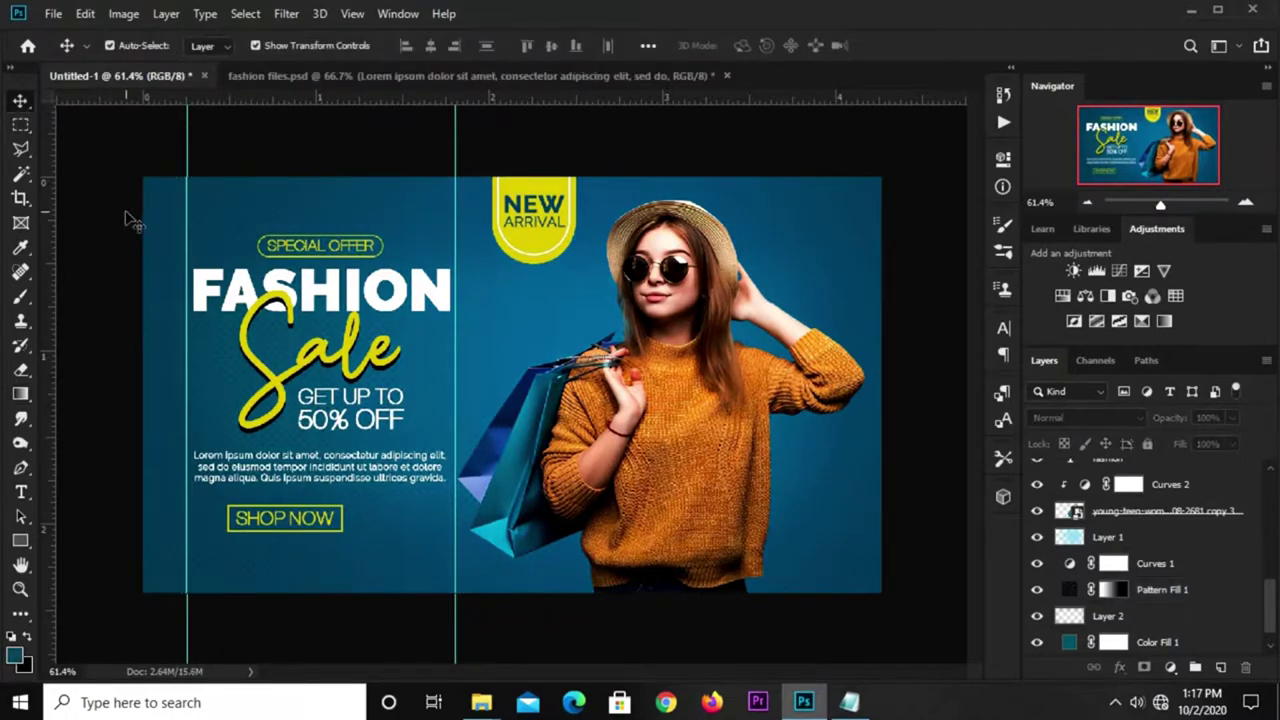
Step: Marquee the FASHION headline column and group Rectangle 2 with the shop now text
{"action": "left_click", "coordinate": [20, 125]}
{"action": "left_click_drag", "start_coordinate": [185, 200], "coordinate": [452, 323]}
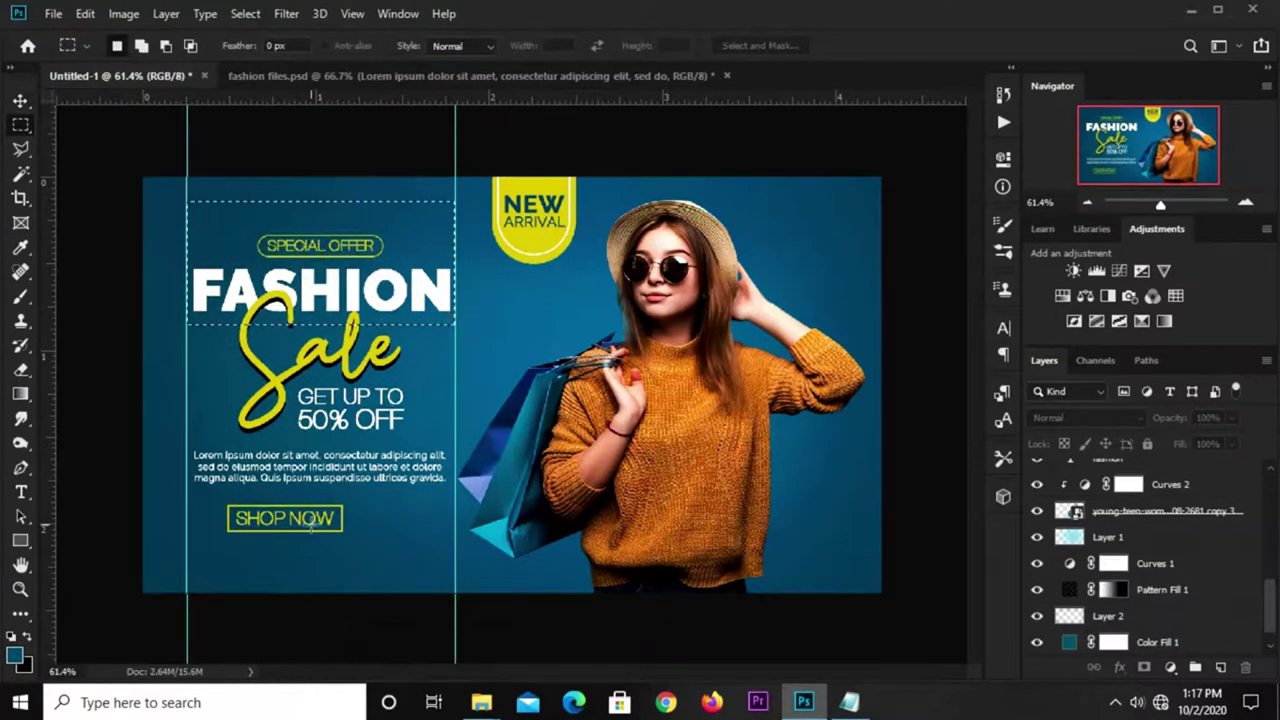
{"action": "left_click", "coordinate": [20, 100]}
{"action": "left_click", "coordinate": [100, 101]}
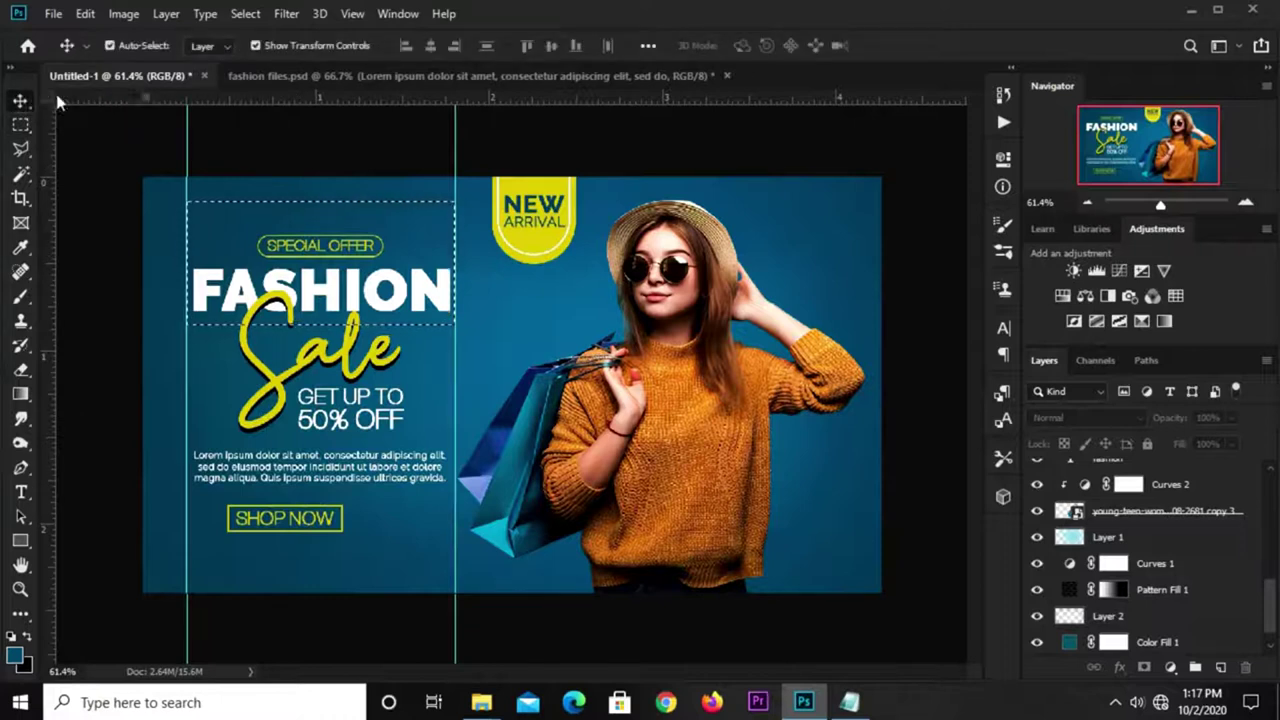
{"action": "left_click", "coordinate": [340, 518]}
{"action": "left_click", "coordinate": [1127, 500], "text": "shift"}
{"action": "key", "text": "ctrl+g"}
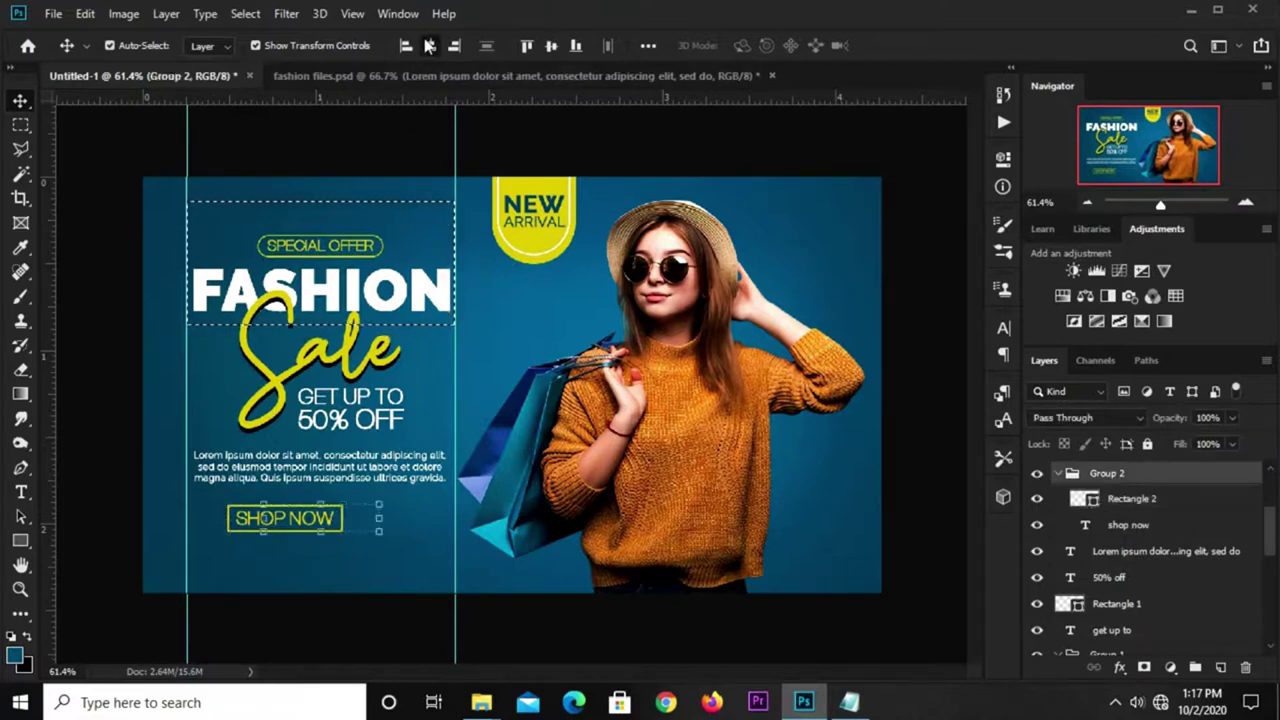
Step: Centre the SHOP NOW group and the Lorem ipsum paragraph horizontally in the column, then deselect
{"action": "left_click", "coordinate": [430, 45]}
{"action": "left_click", "coordinate": [320, 466]}
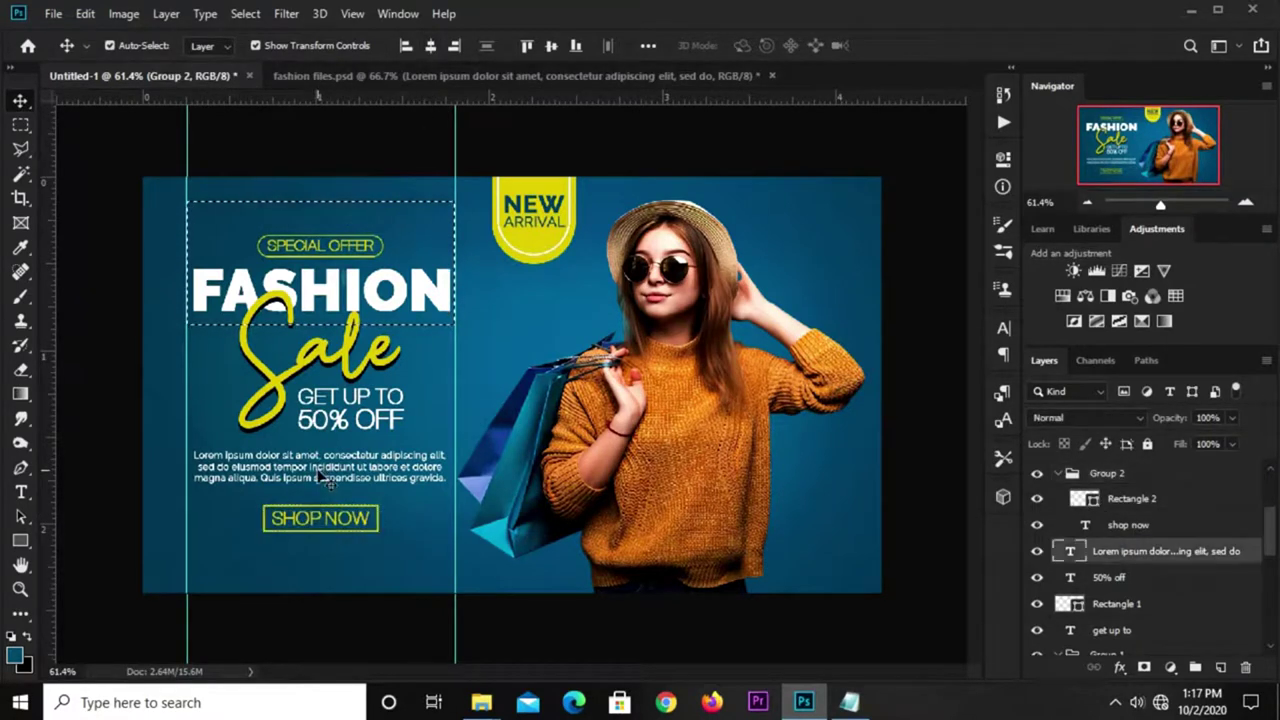
{"action": "left_click", "coordinate": [430, 45]}
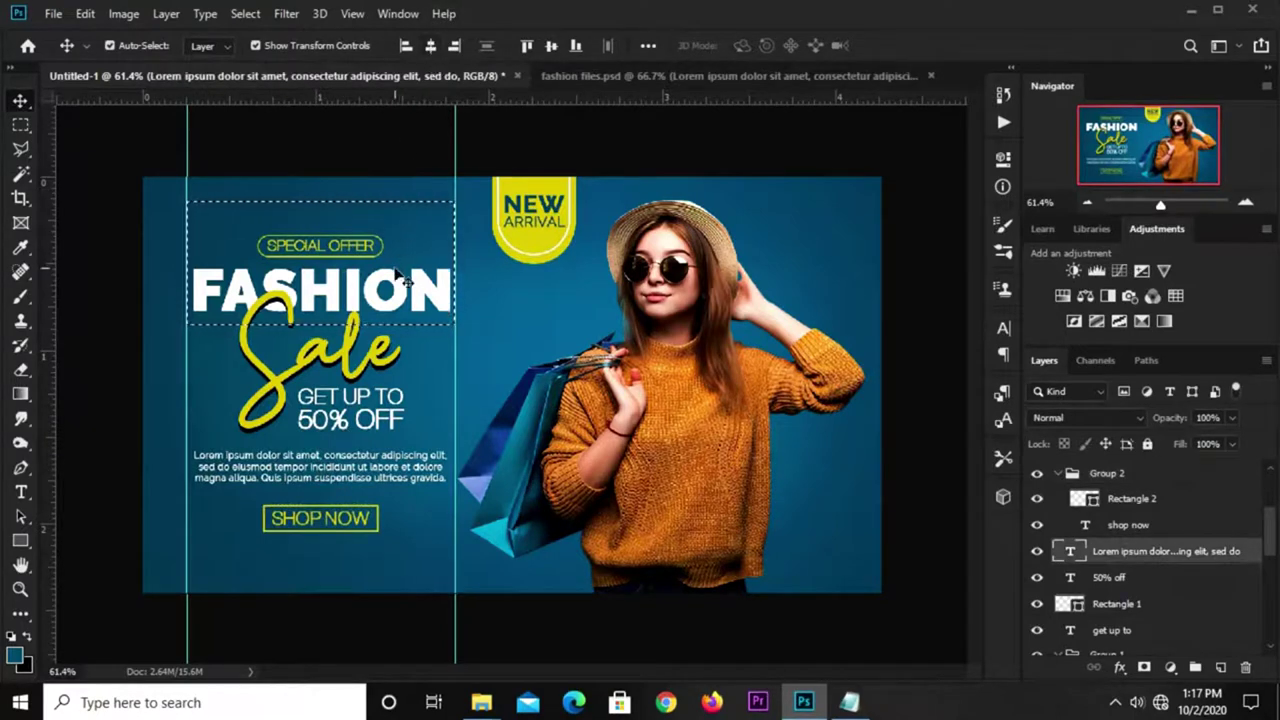
{"action": "key", "text": "ctrl+d"}
{"action": "left_click", "coordinate": [352, 163]}
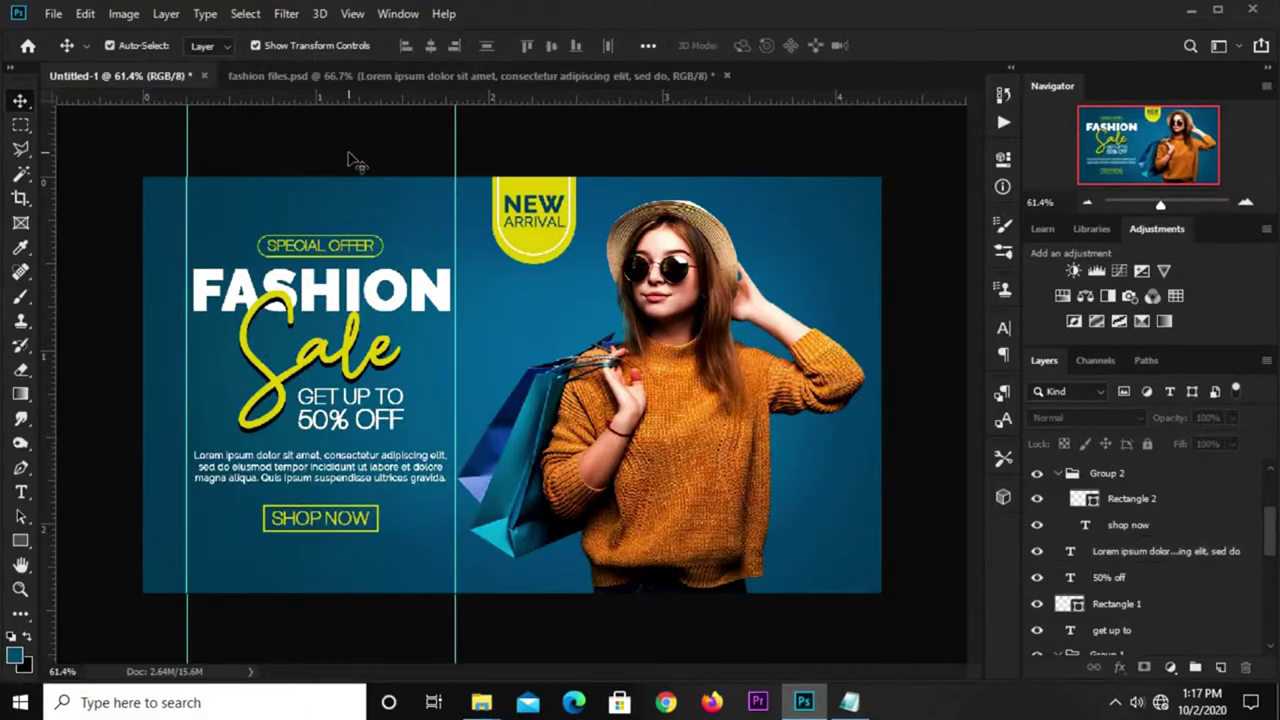
{"action": "scroll", "coordinate": [1150, 580], "scroll_direction": "down", "scroll_amount": 3}
Step: Raise Layer 2's opacity to nearly full and add a new empty Layer 3 at the top
{"action": "scroll", "coordinate": [1150, 580], "scroll_direction": "down", "scroll_amount": 2}
{"action": "scroll", "coordinate": [1150, 581], "scroll_direction": "down", "scroll_amount": 3}
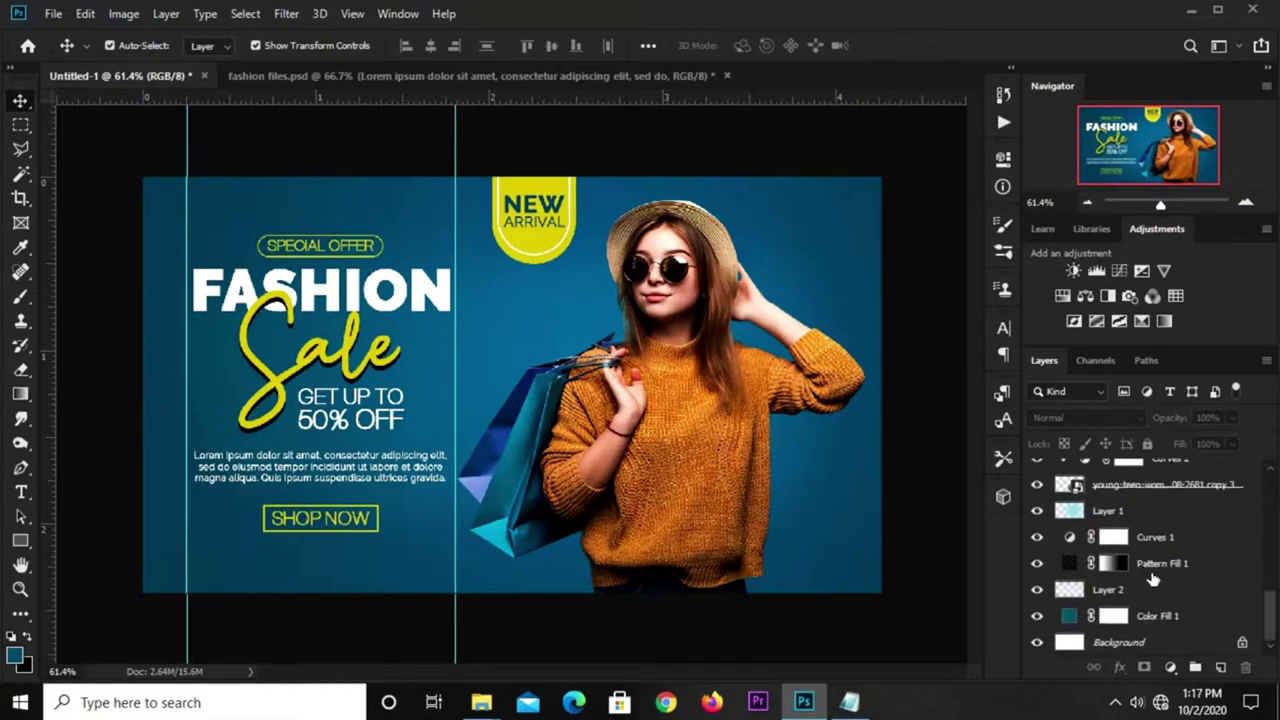
{"action": "left_click", "coordinate": [1143, 595]}
{"action": "left_click", "coordinate": [1231, 419]}
{"action": "left_click_drag", "start_coordinate": [1233, 439], "coordinate": [1249, 442]}
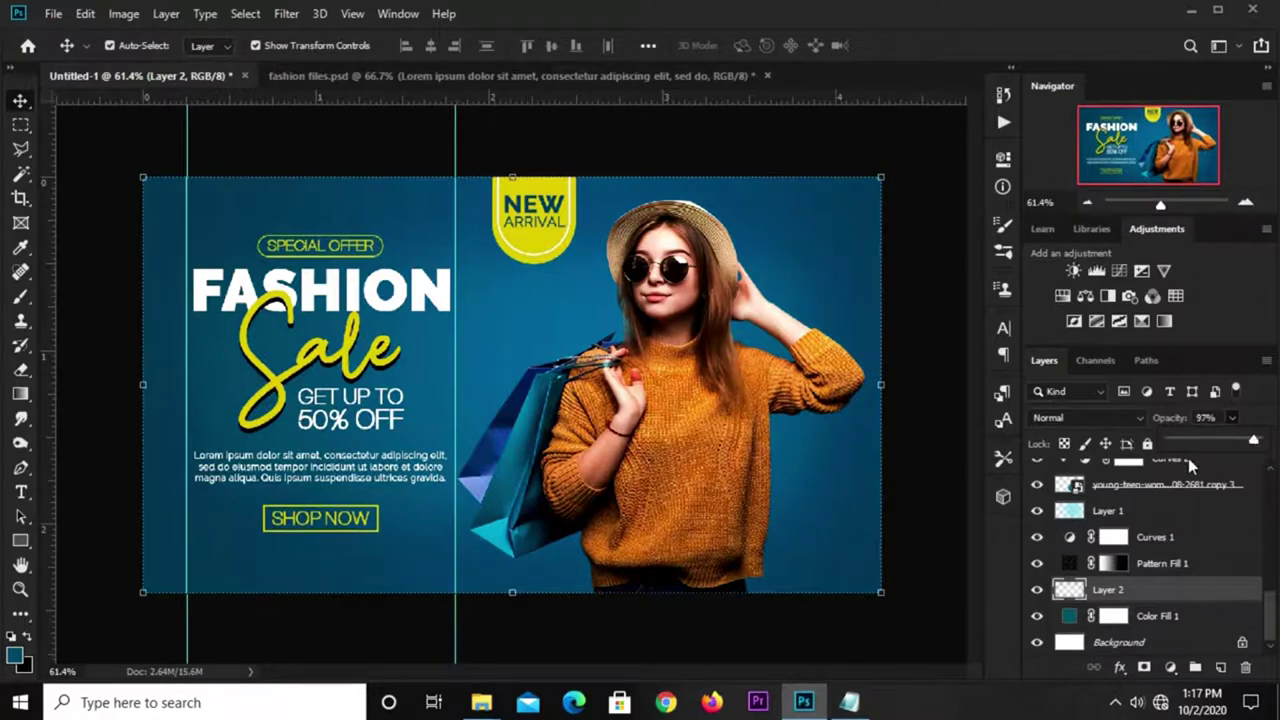
{"action": "left_click", "coordinate": [908, 278]}
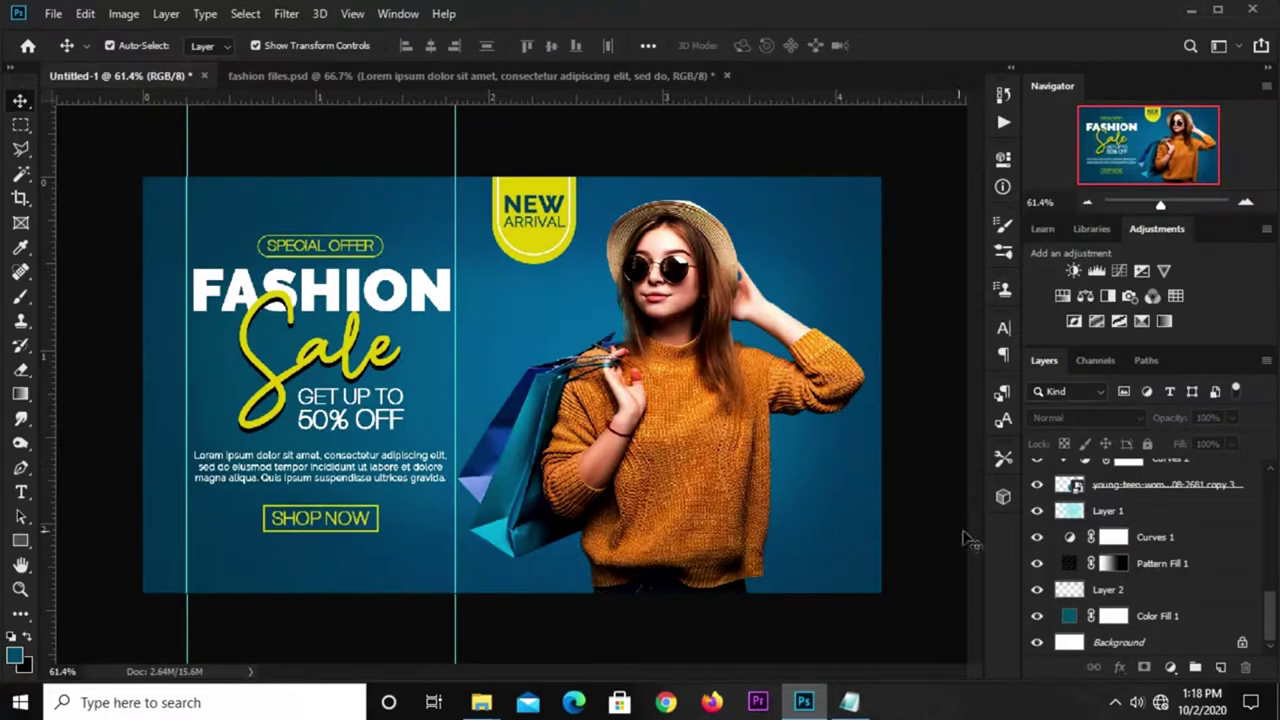
{"action": "left_click", "coordinate": [1221, 670]}
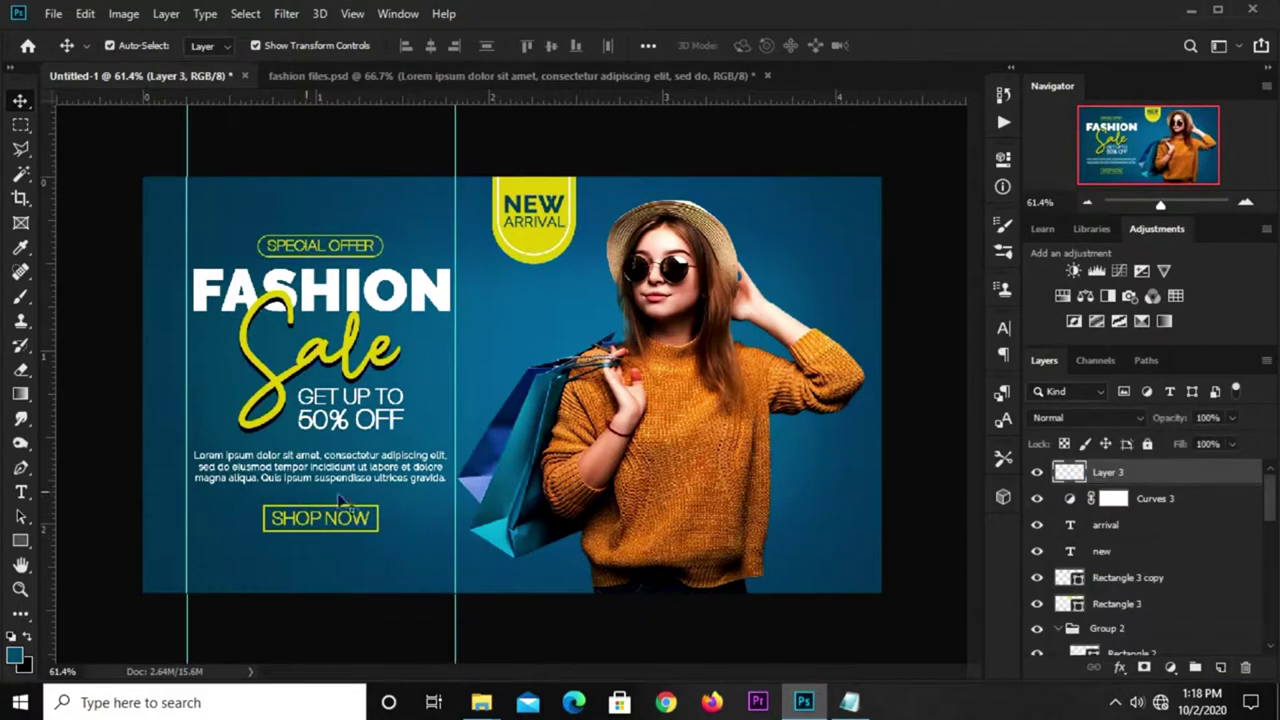
Step: With the Pen in Path mode, draw a curved three-anchor wave path from the sweater past the right edge
{"action": "left_click", "coordinate": [20, 468]}
{"action": "left_click", "coordinate": [81, 468]}
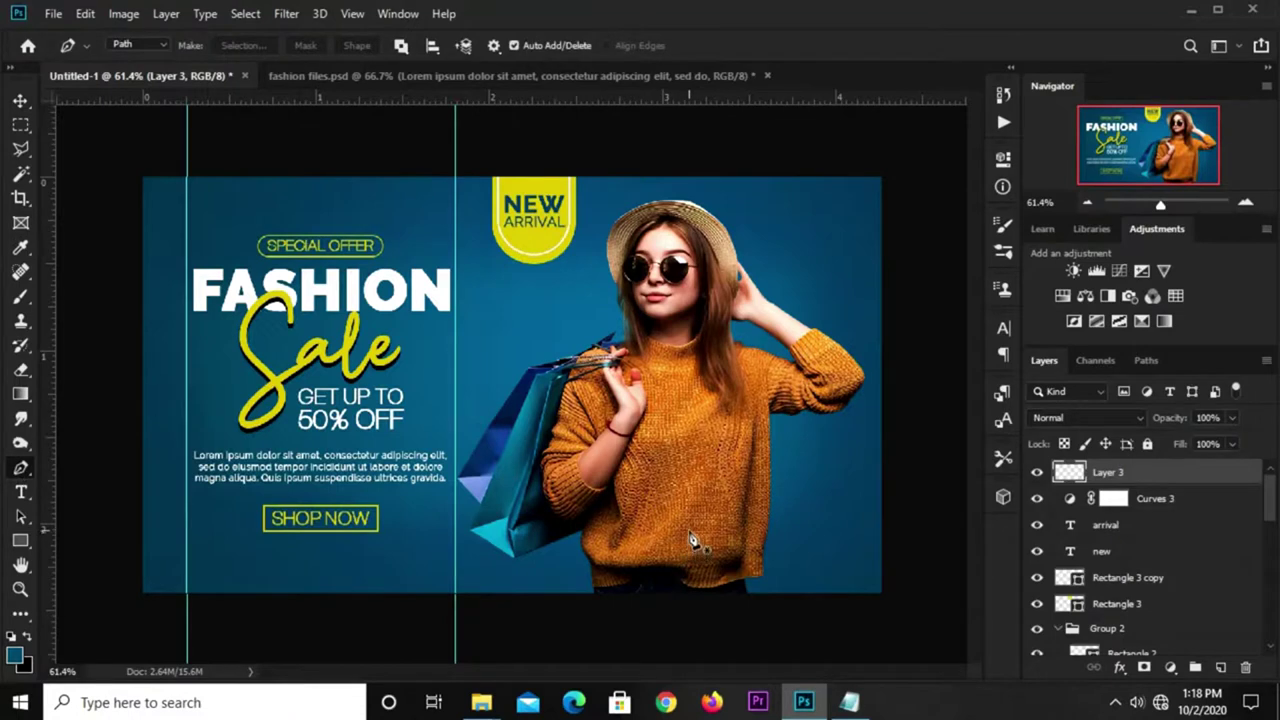
{"action": "left_click", "coordinate": [143, 45]}
{"action": "left_click", "coordinate": [140, 76]}
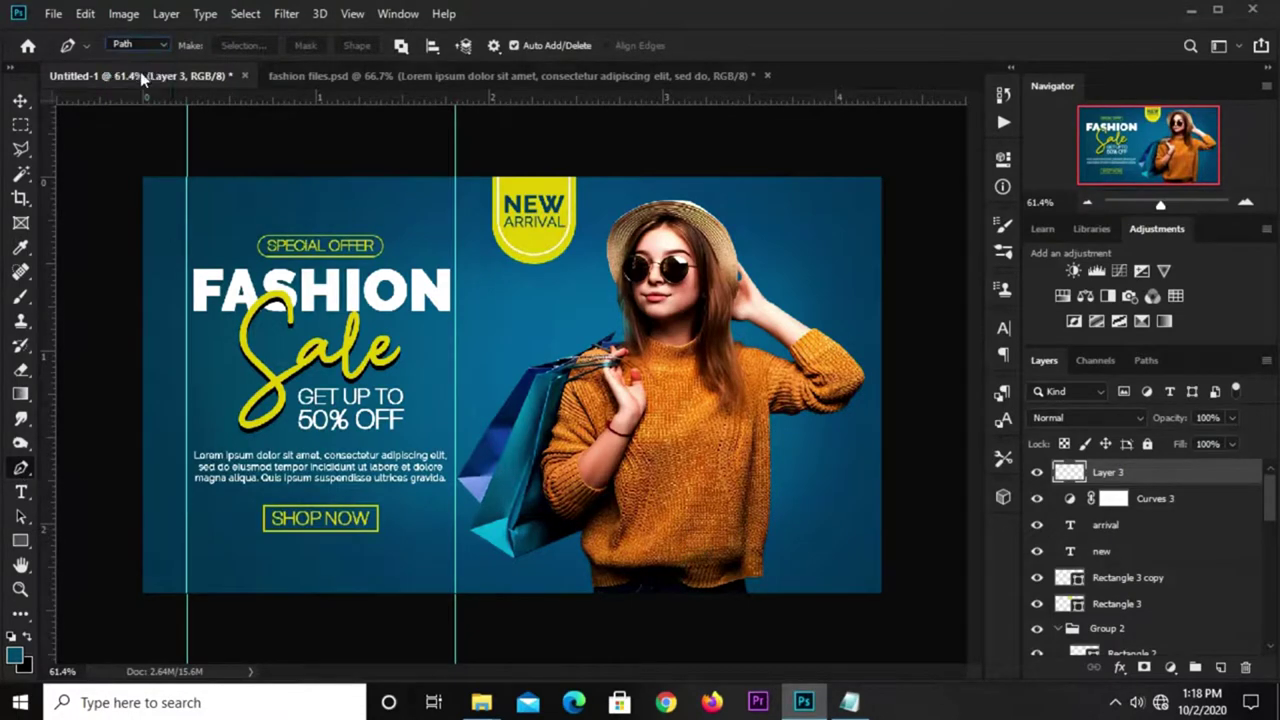
{"action": "left_click", "coordinate": [713, 517]}
{"action": "left_click_drag", "start_coordinate": [822, 540], "coordinate": [875, 491]}
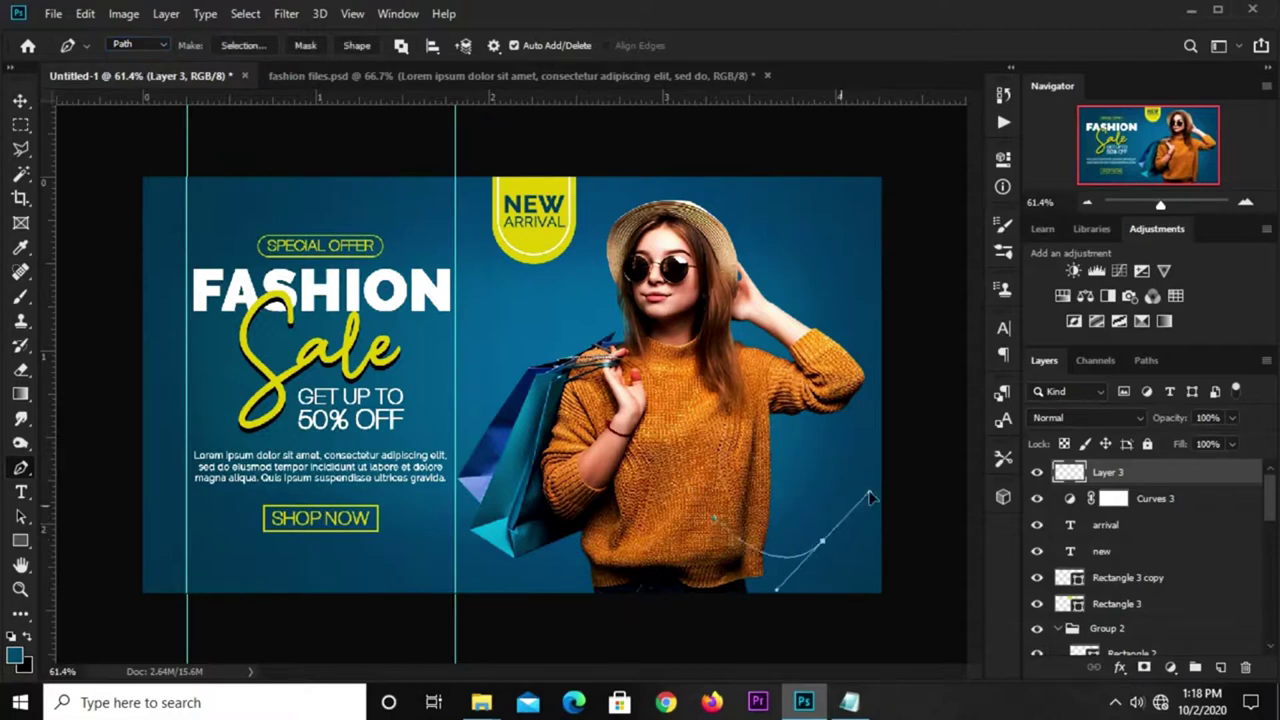
{"action": "left_click", "coordinate": [917, 516]}
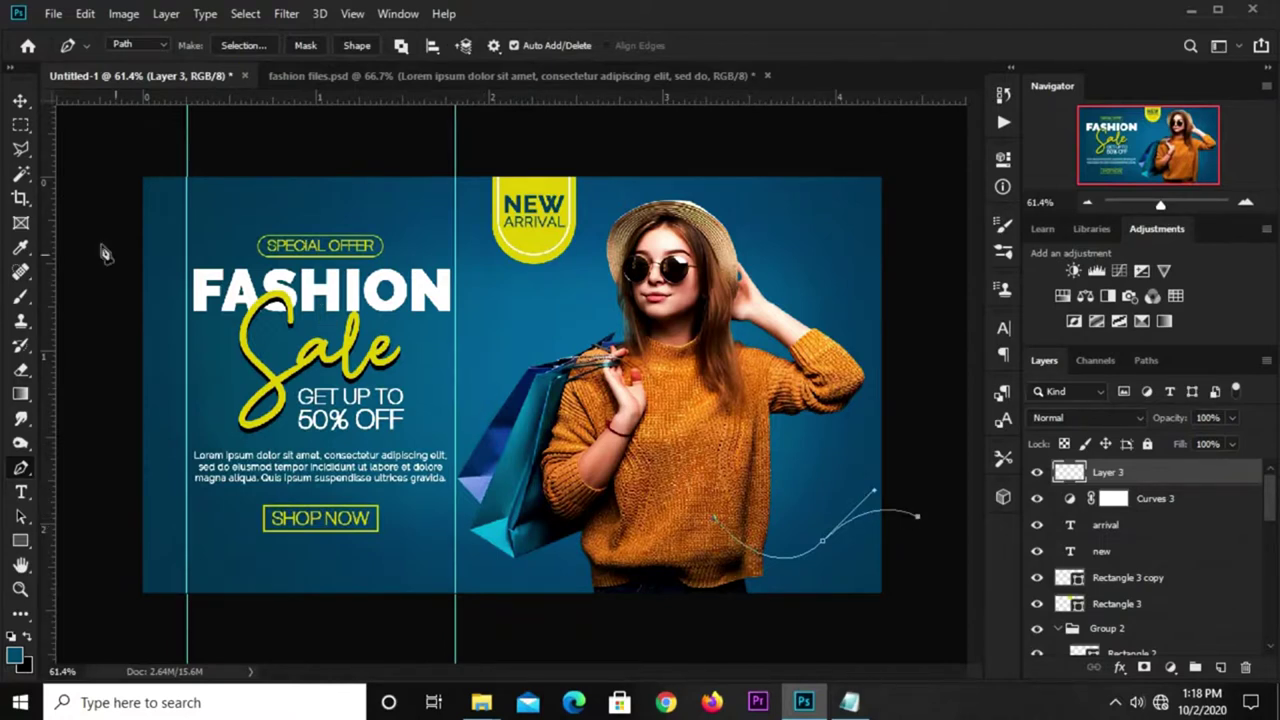
Step: Set the Brush to 100% hardness and 17 px size with white as the foreground colour
{"action": "left_click", "coordinate": [18, 298]}
{"action": "left_click", "coordinate": [70, 296]}
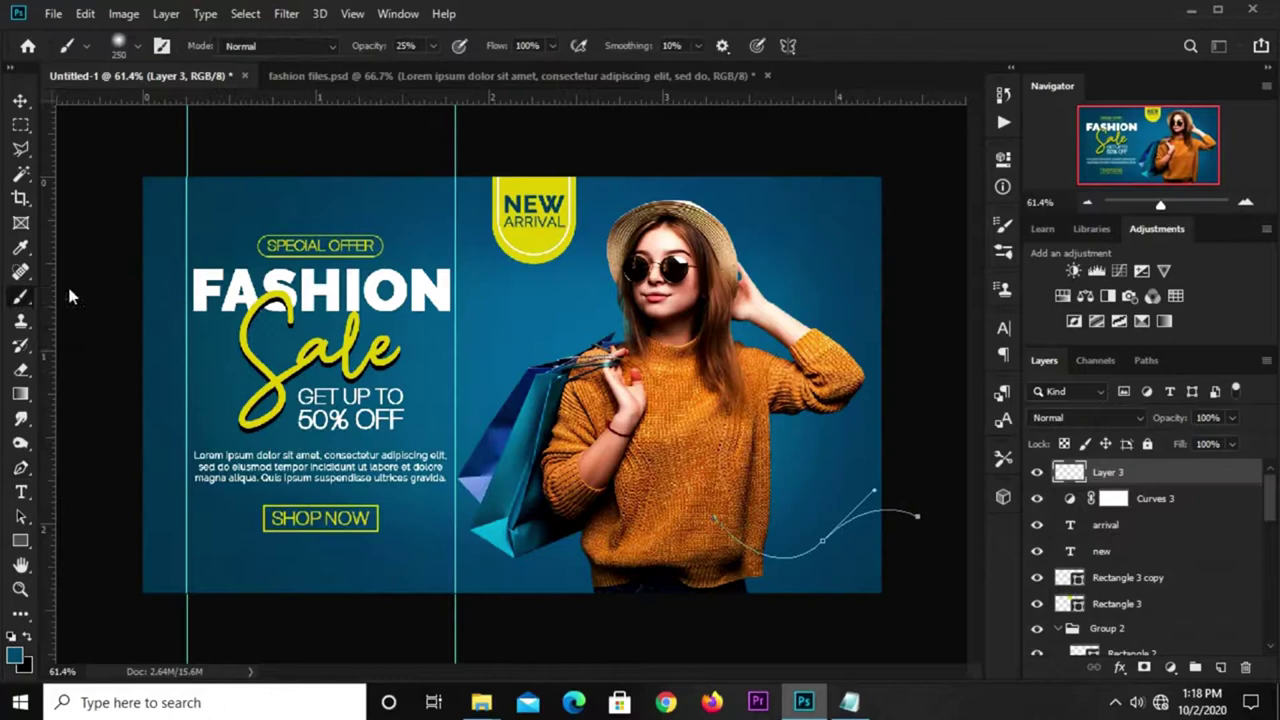
{"action": "left_click", "coordinate": [120, 44]}
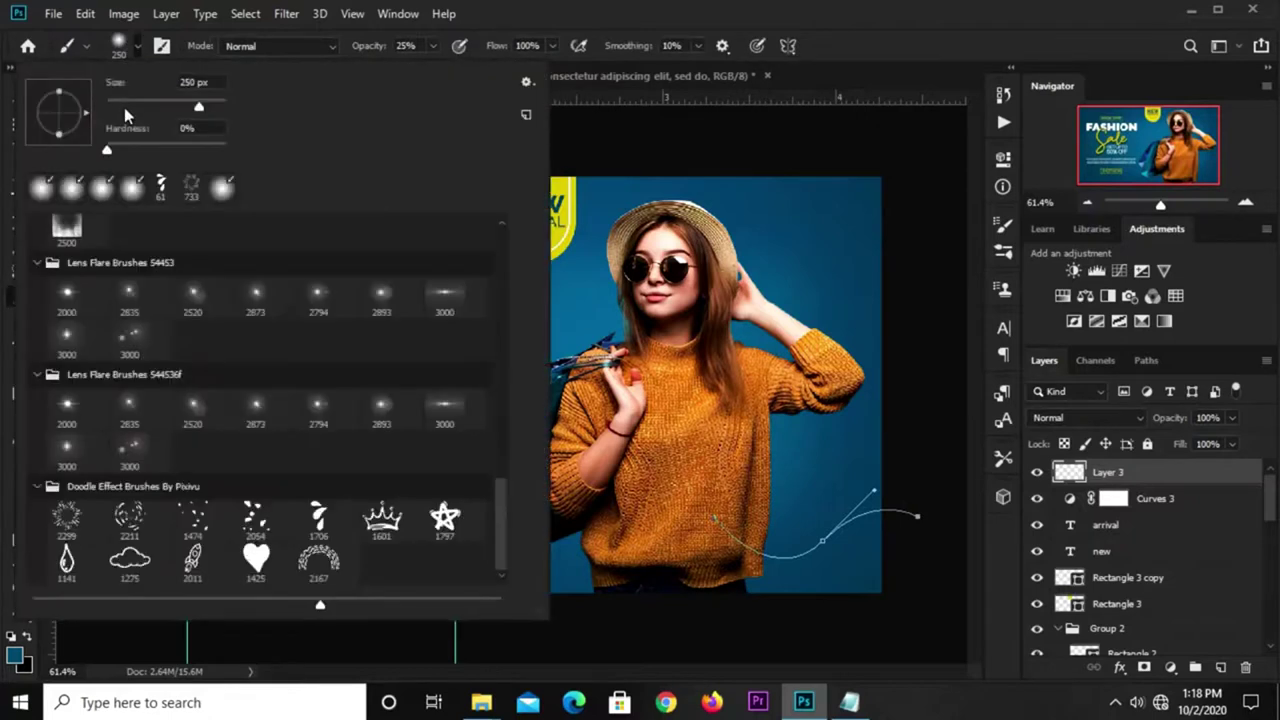
{"action": "double_click", "coordinate": [192, 128]}
{"action": "type", "text": "100"}
{"action": "key", "text": "Return"}
{"action": "double_click", "coordinate": [208, 82]}
{"action": "type", "text": "17"}
{"action": "key", "text": "Return"}
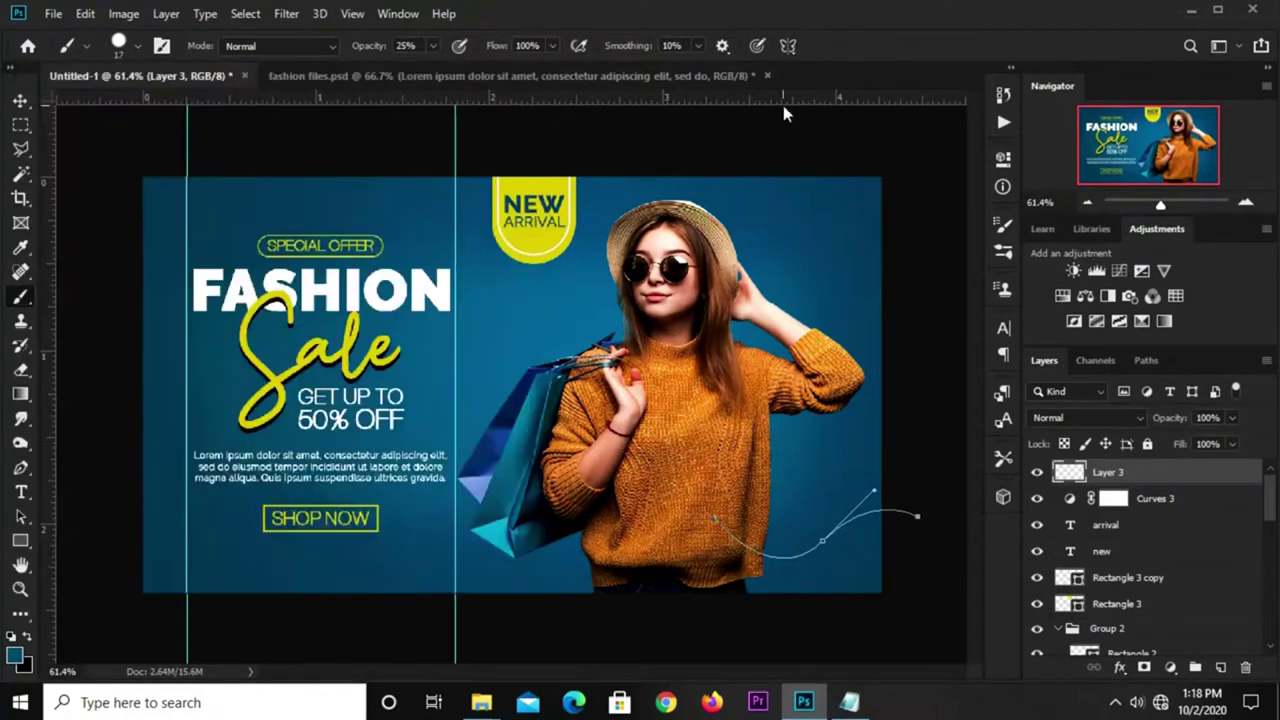
{"action": "left_click", "coordinate": [26, 638]}
Step: Show the Paths panel and bring up the Work Path's options menu
{"action": "left_click", "coordinate": [1147, 362]}
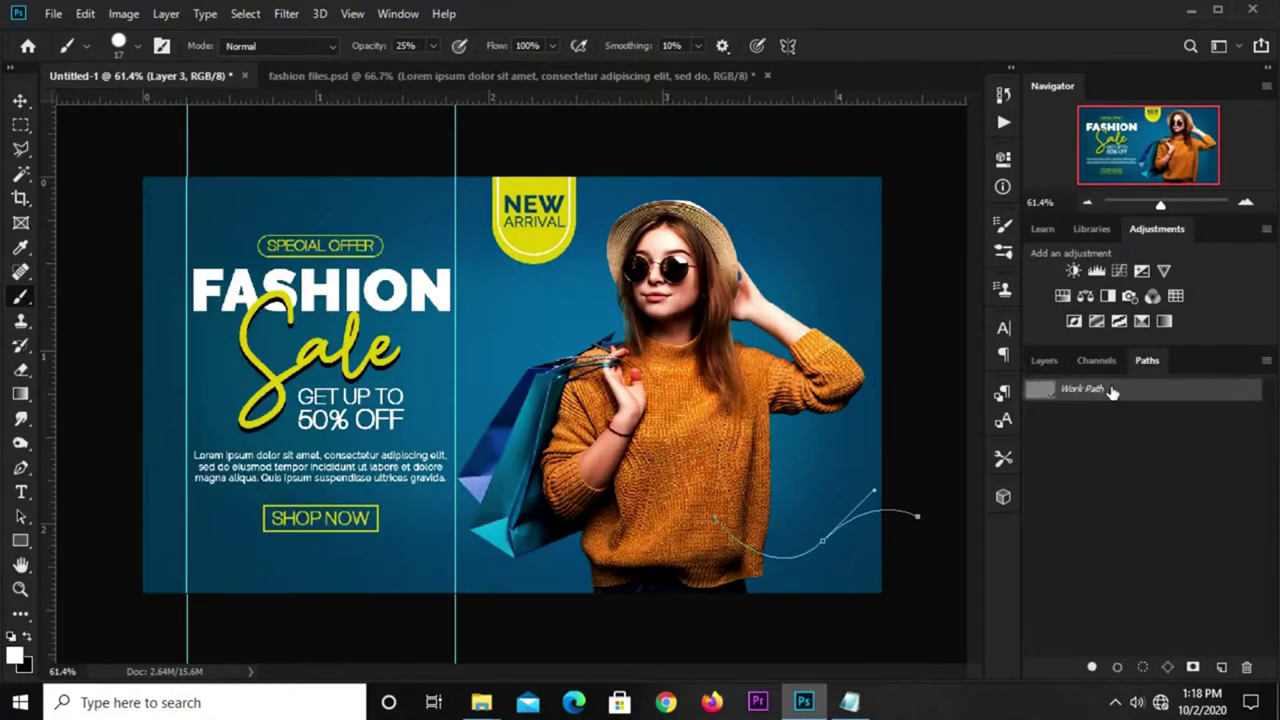
{"action": "left_click", "coordinate": [1038, 364]}
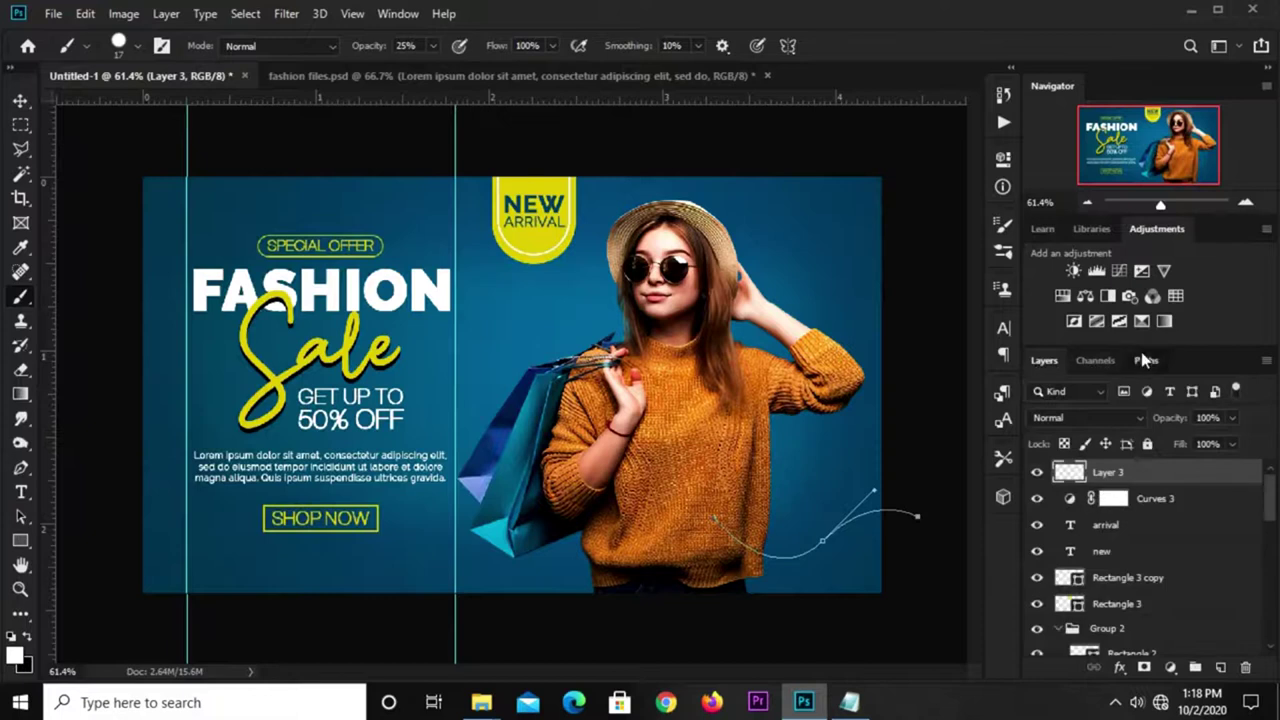
{"action": "left_click", "coordinate": [1145, 360]}
{"action": "right_click", "coordinate": [1076, 393]}
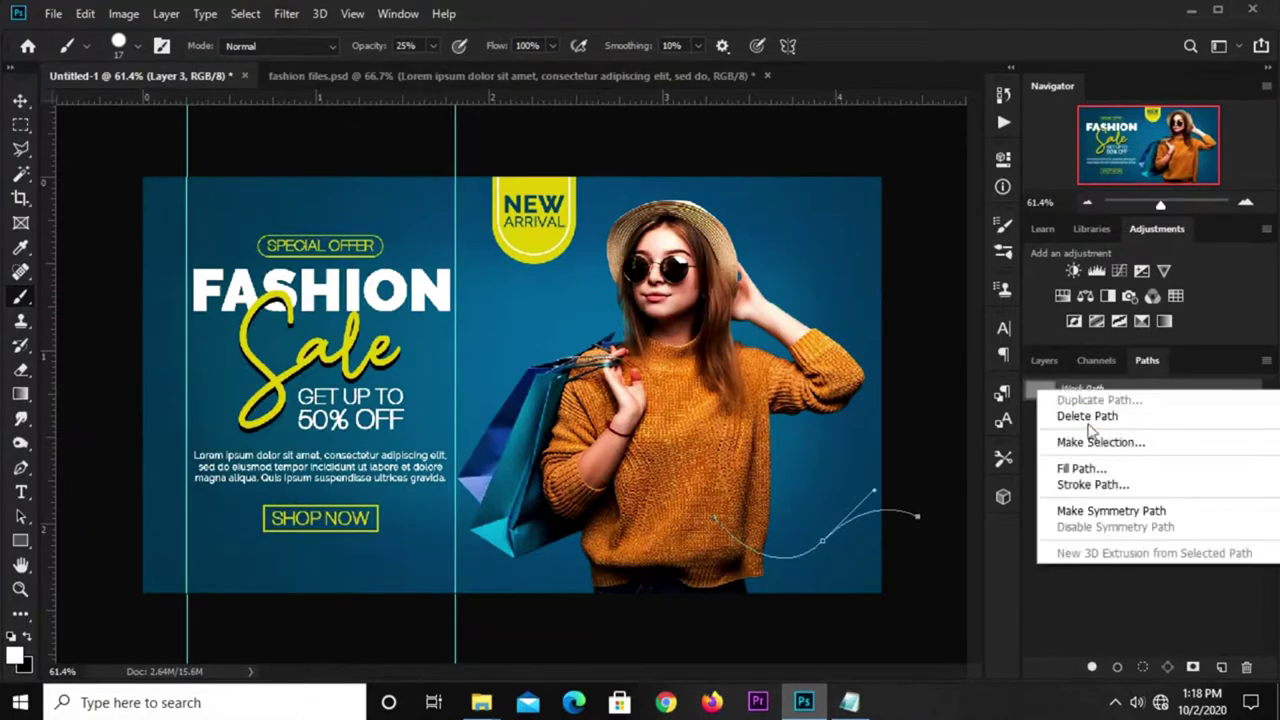
Step: Undo a faint test stroke of the path and raise the brush opacity to 100%
{"action": "left_click", "coordinate": [1092, 485]}
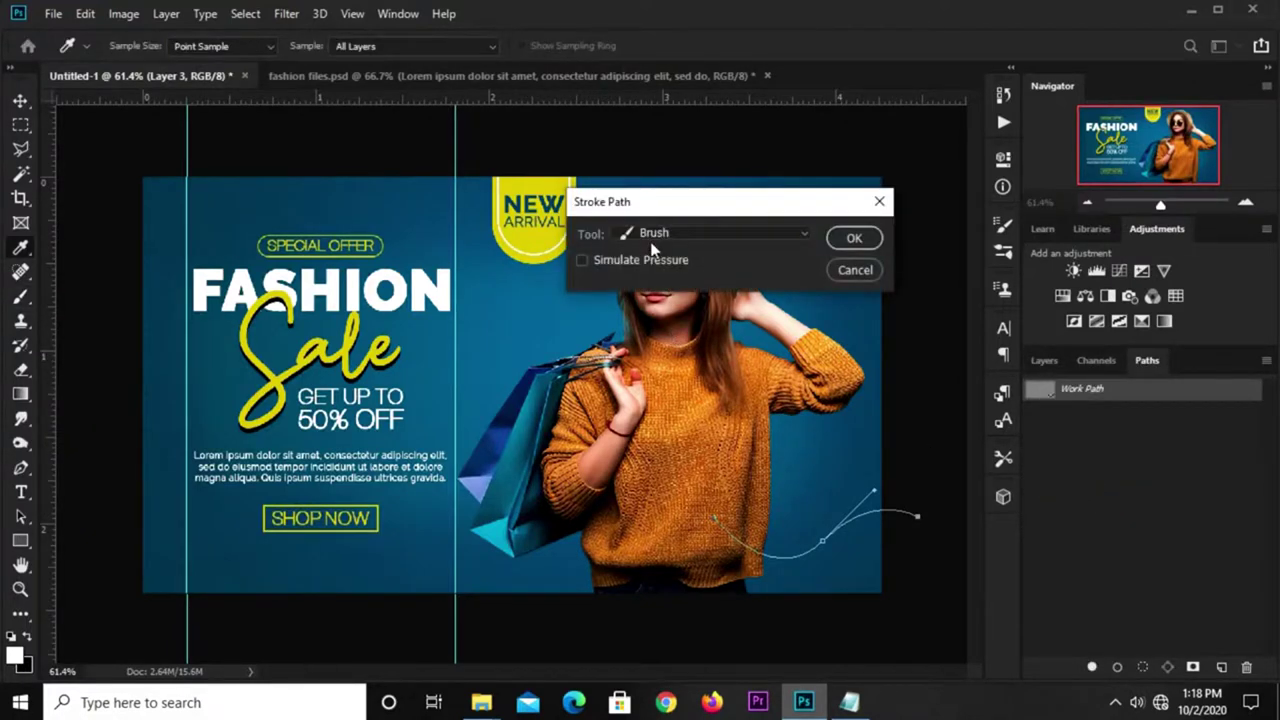
{"action": "left_click", "coordinate": [655, 234]}
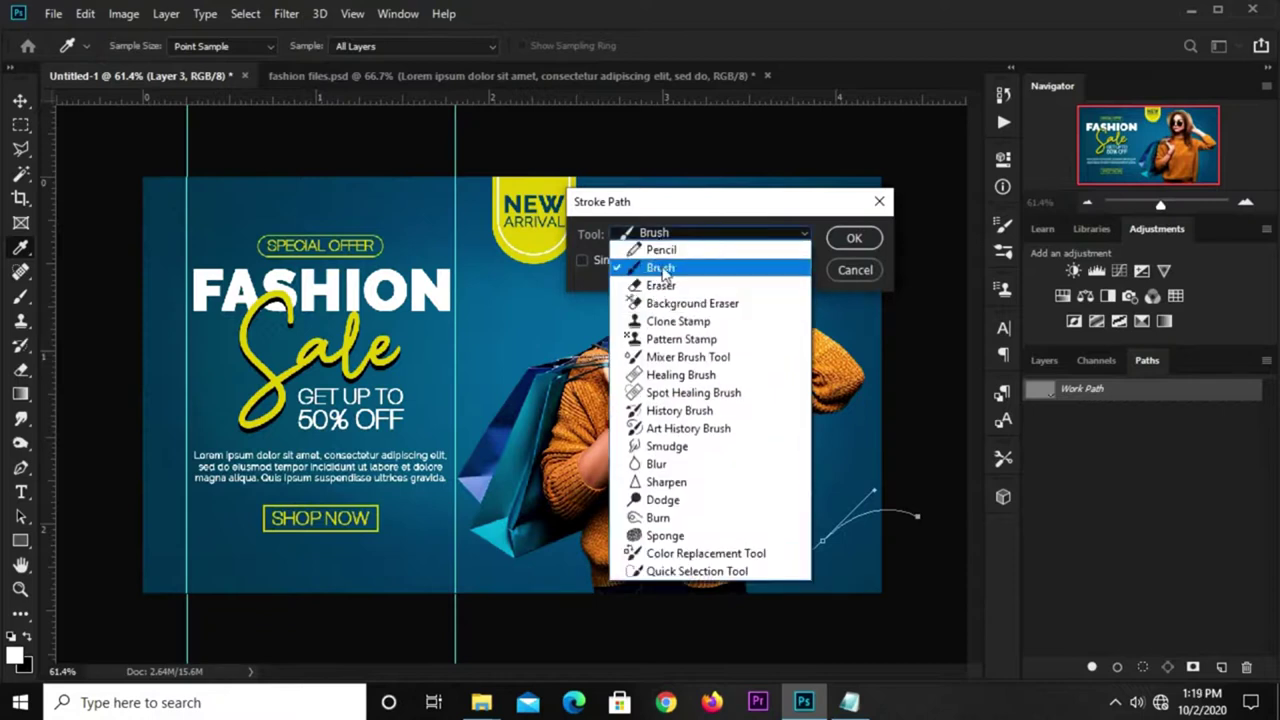
{"action": "left_click", "coordinate": [652, 270]}
{"action": "left_click", "coordinate": [845, 237]}
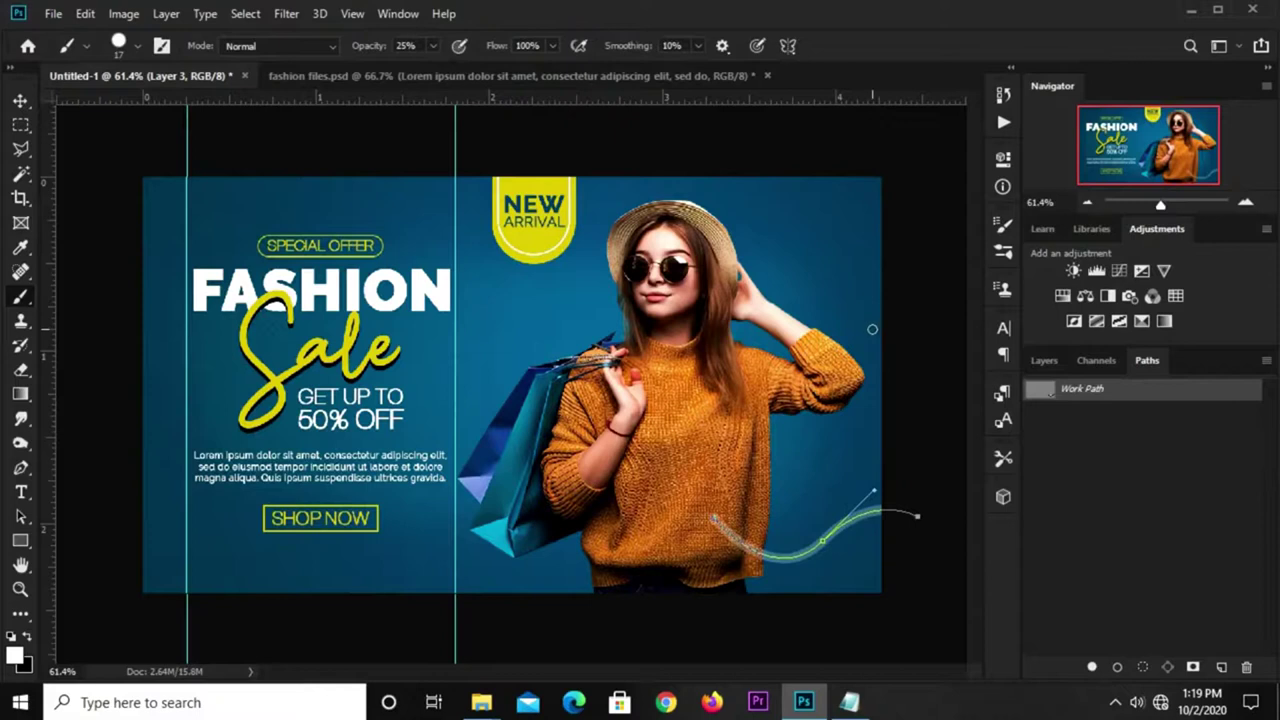
{"action": "key", "text": "ctrl+z"}
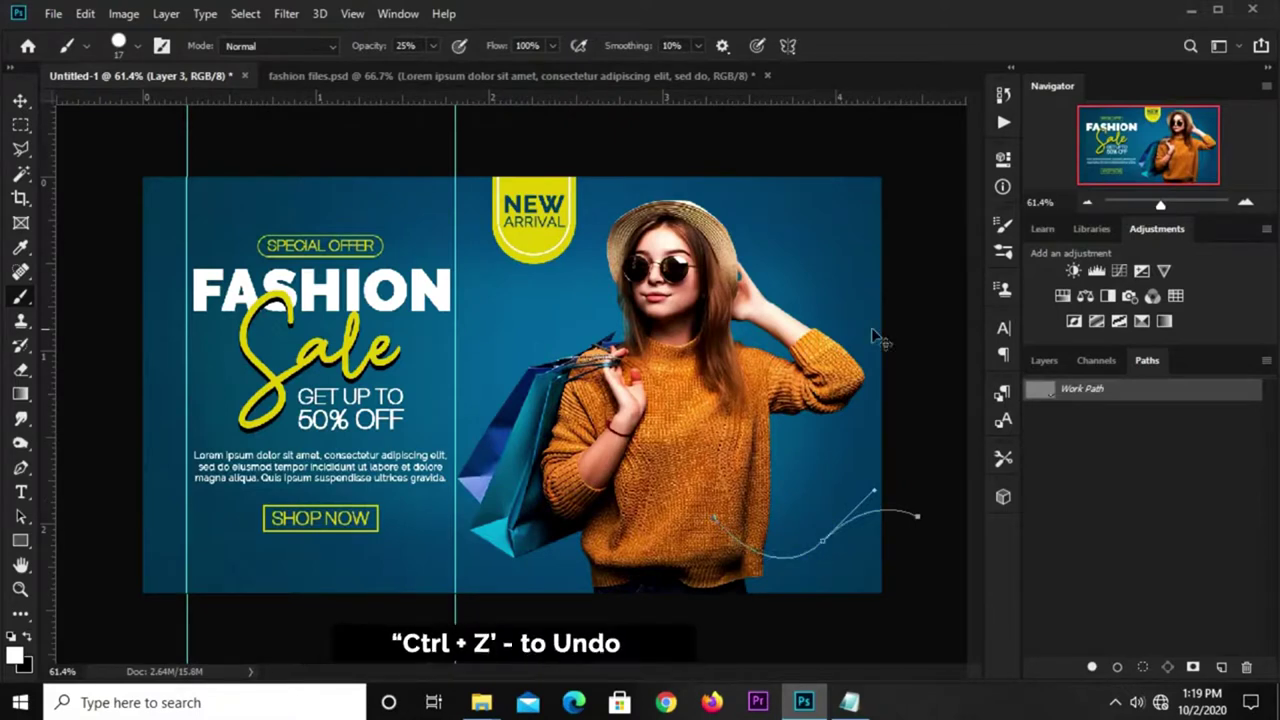
{"action": "left_click", "coordinate": [432, 46]}
{"action": "left_click_drag", "start_coordinate": [433, 68], "coordinate": [514, 66]}
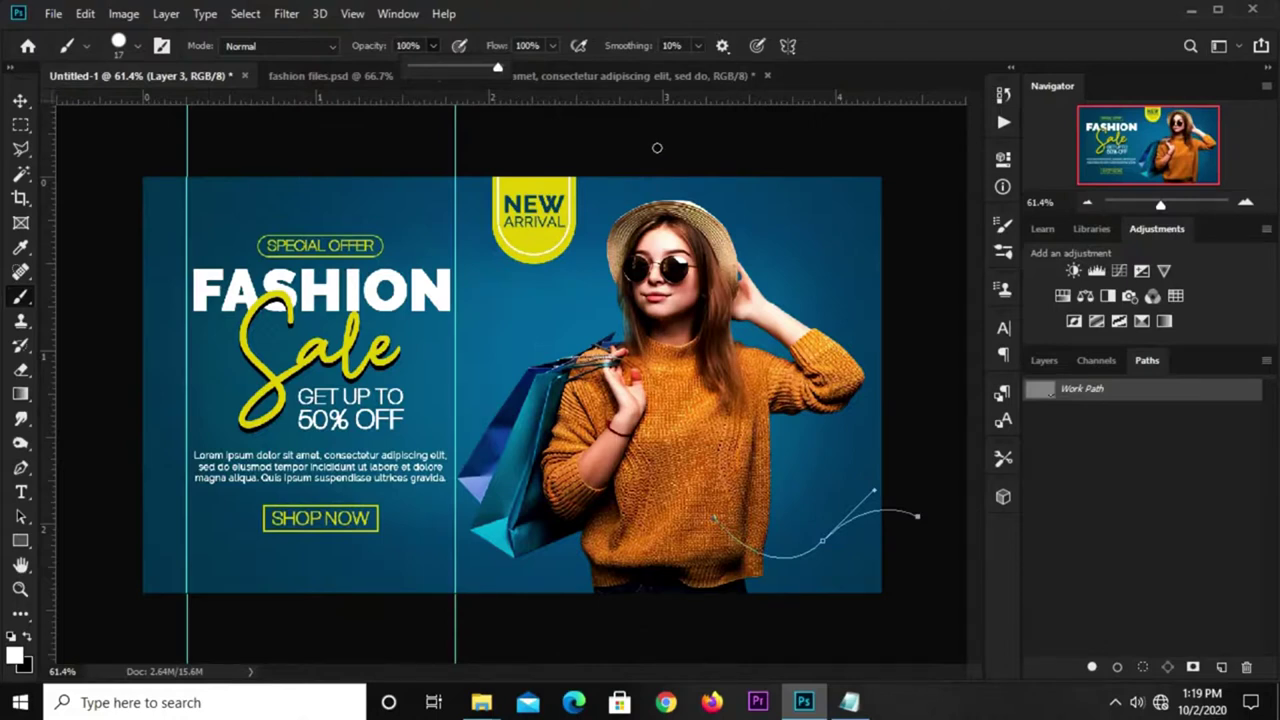
Step: Stroke the Work Path with the white brush, then delete the Work Path
{"action": "right_click", "coordinate": [1136, 390]}
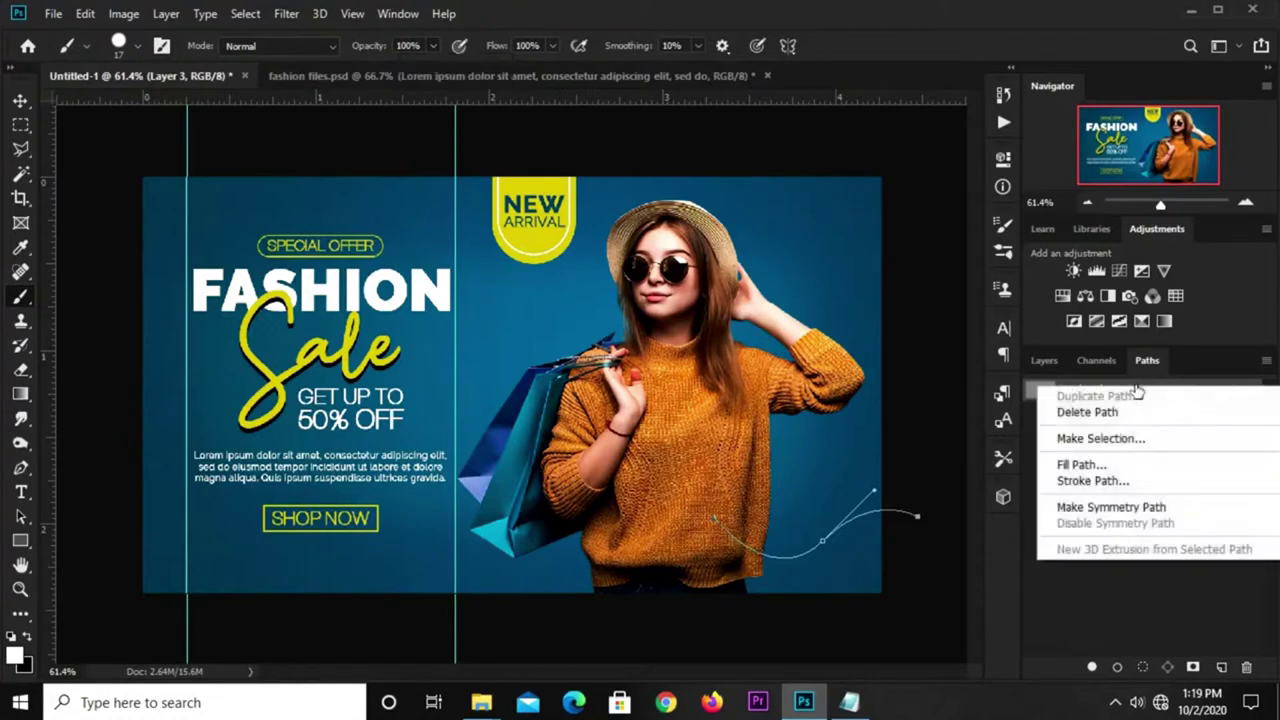
{"action": "left_click", "coordinate": [1092, 481]}
{"action": "left_click", "coordinate": [749, 240]}
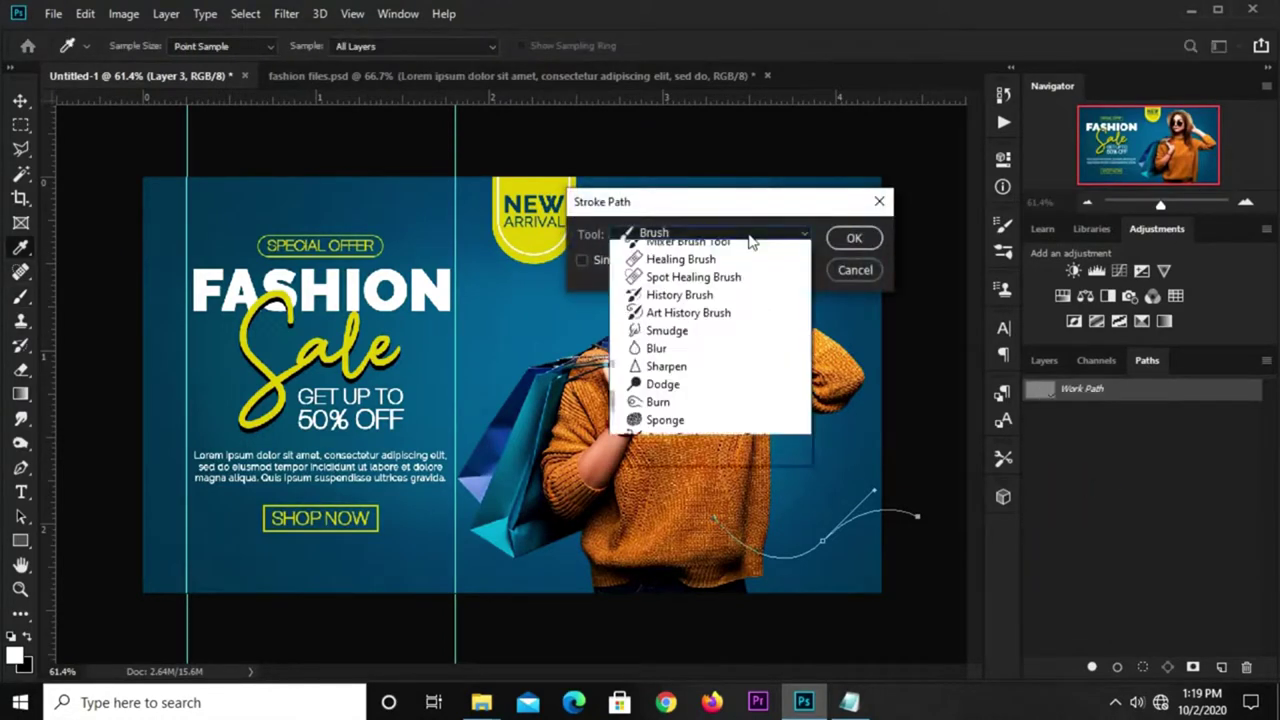
{"action": "left_click", "coordinate": [723, 265]}
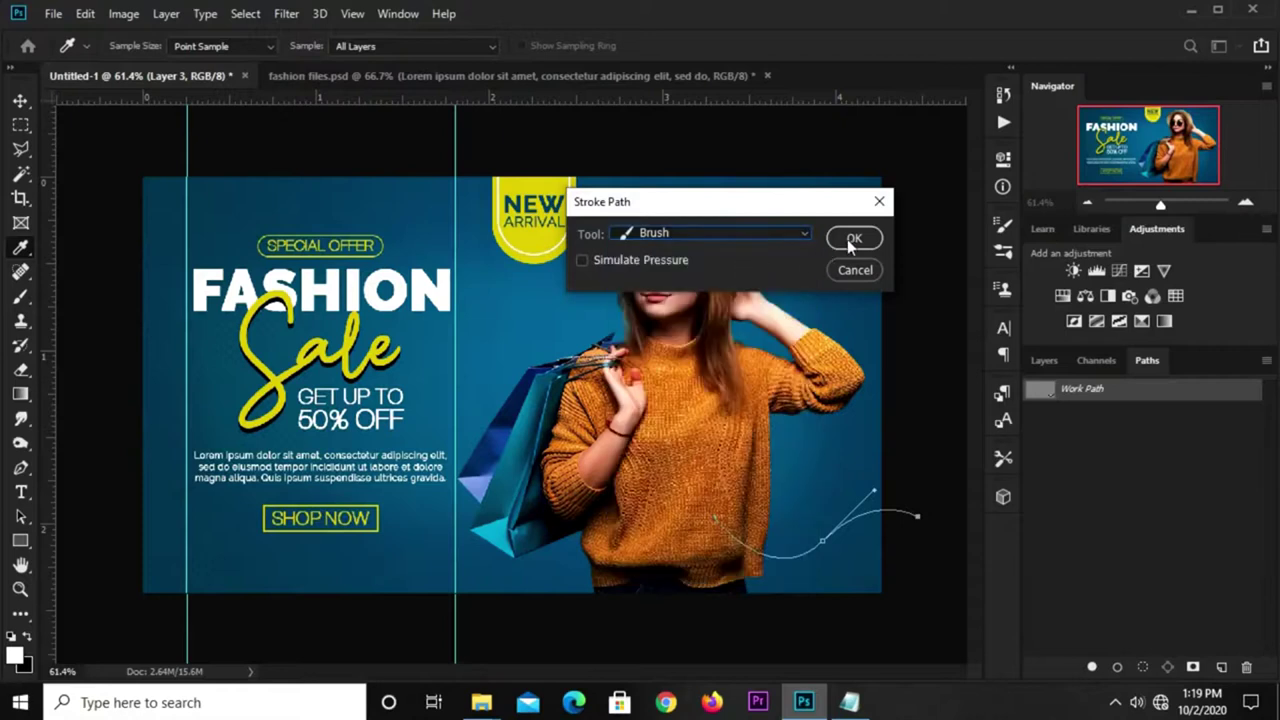
{"action": "left_click", "coordinate": [853, 238]}
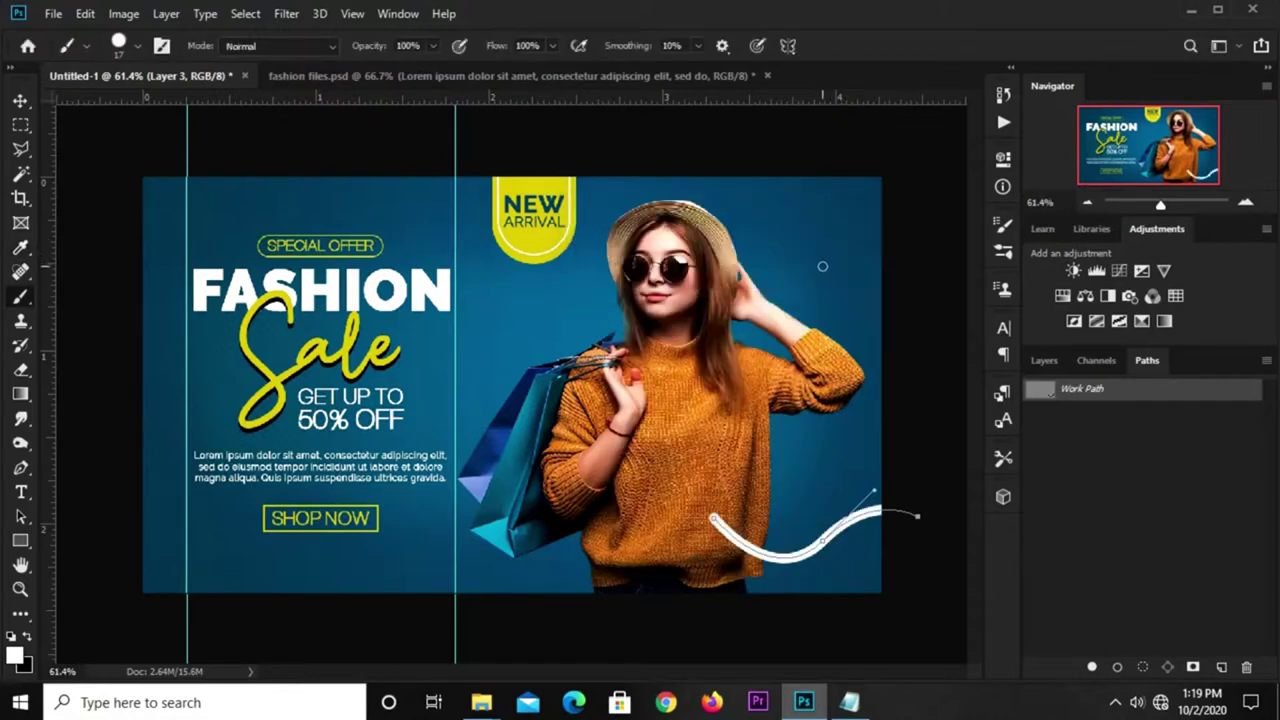
{"action": "right_click", "coordinate": [1086, 391]}
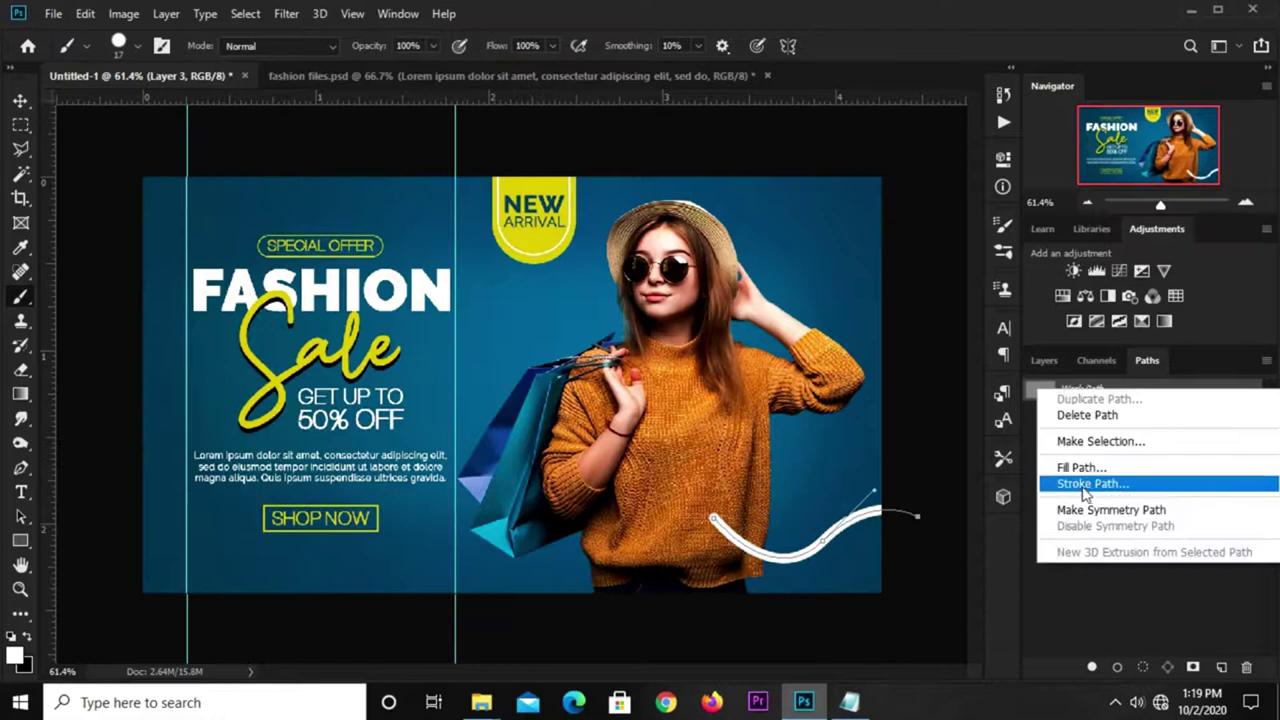
{"action": "left_click", "coordinate": [1079, 421]}
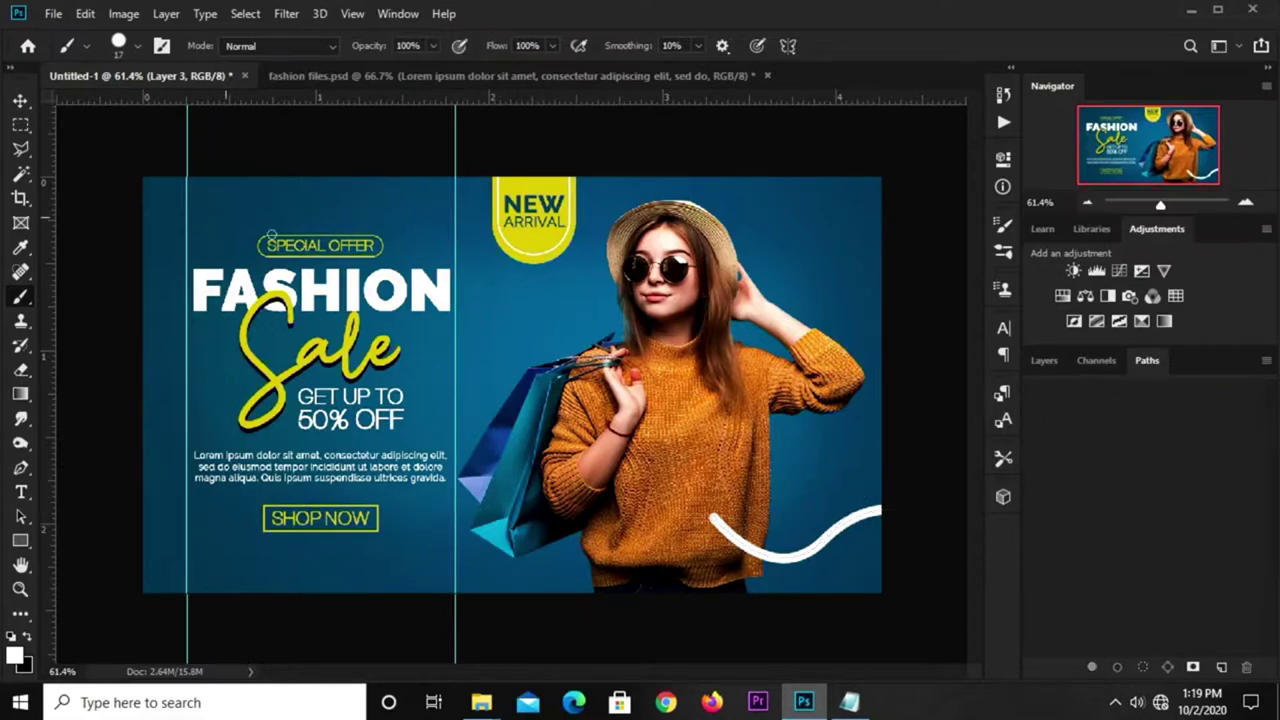
Step: Move Layer 3, holding the white stroke, below Curves 1 so it passes behind the model
{"action": "left_click", "coordinate": [20, 101]}
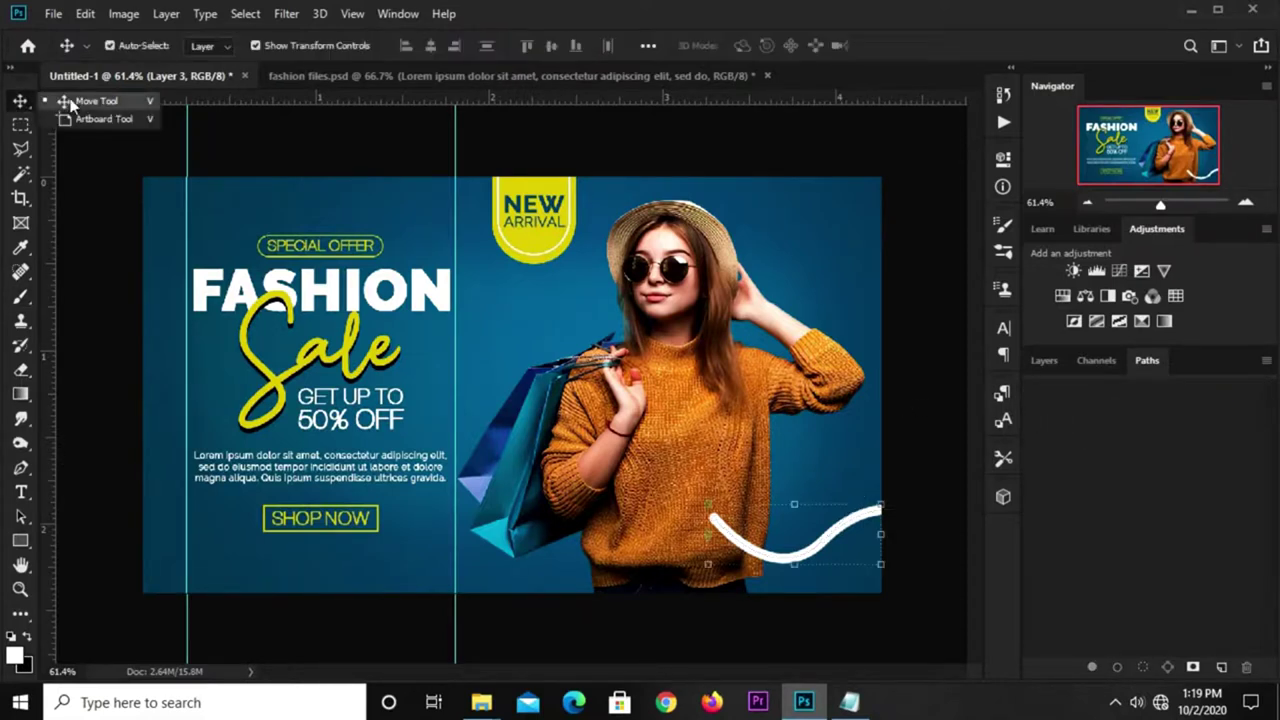
{"action": "left_click", "coordinate": [1044, 361]}
{"action": "left_click", "coordinate": [1038, 471]}
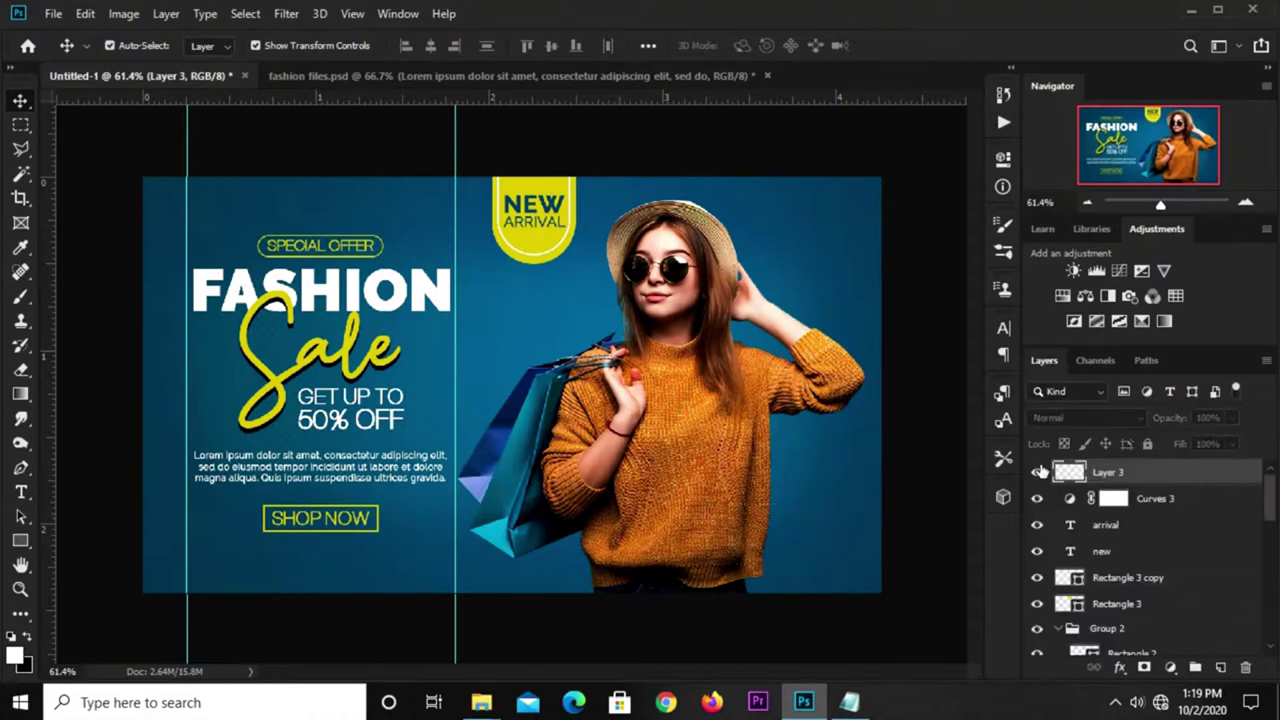
{"action": "scroll", "coordinate": [1170, 608], "scroll_direction": "down", "scroll_amount": 2}
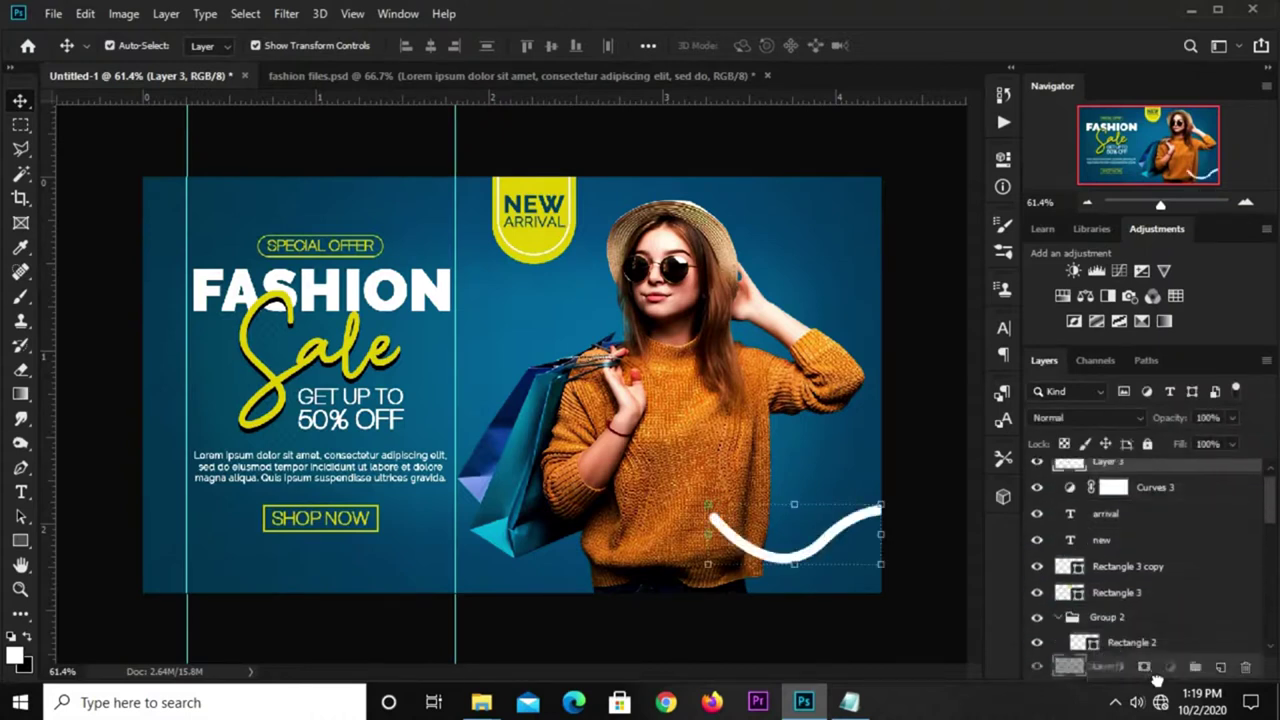
{"action": "scroll", "coordinate": [1170, 608], "scroll_direction": "down", "scroll_amount": 2}
{"action": "scroll", "coordinate": [1170, 608], "scroll_direction": "down", "scroll_amount": 2}
{"action": "scroll", "coordinate": [1157, 614], "scroll_direction": "down", "scroll_amount": 2}
{"action": "scroll", "coordinate": [1157, 614], "scroll_direction": "down", "scroll_amount": 2}
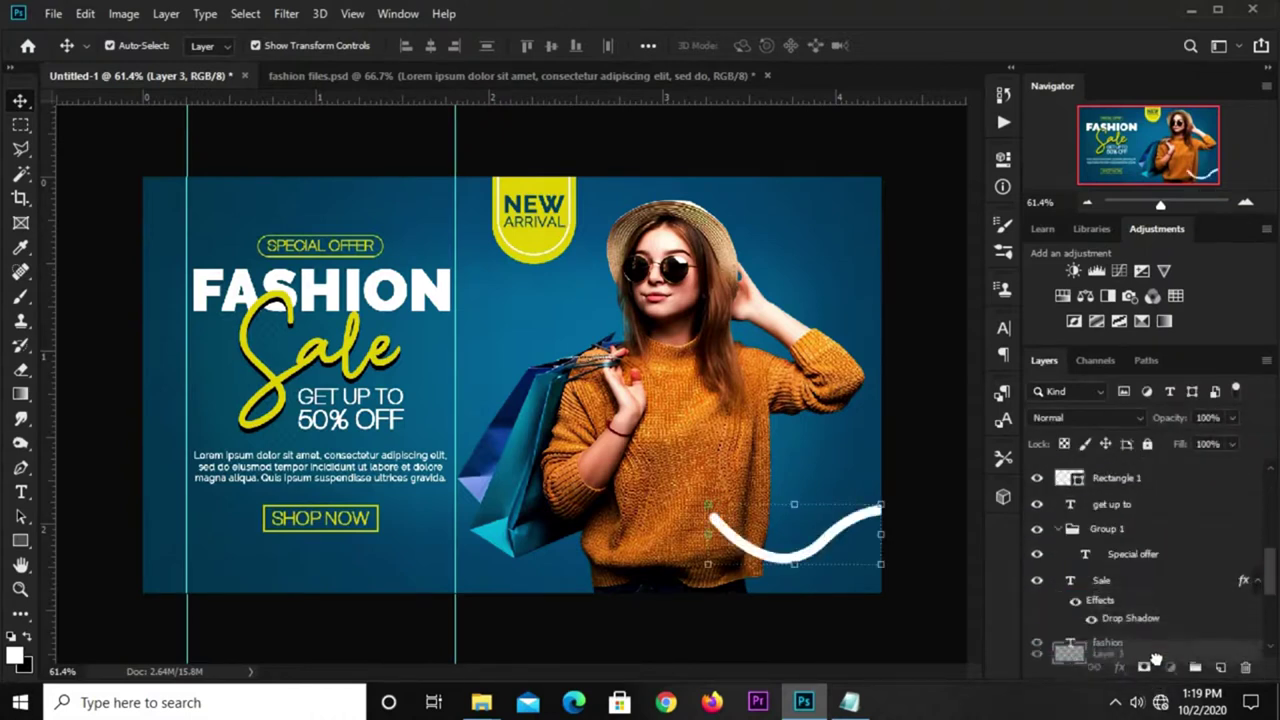
{"action": "scroll", "coordinate": [1157, 614], "scroll_direction": "down", "scroll_amount": 2}
{"action": "scroll", "coordinate": [1155, 640], "scroll_direction": "down", "scroll_amount": 2}
{"action": "left_click_drag", "start_coordinate": [1153, 665], "coordinate": [1145, 605]}
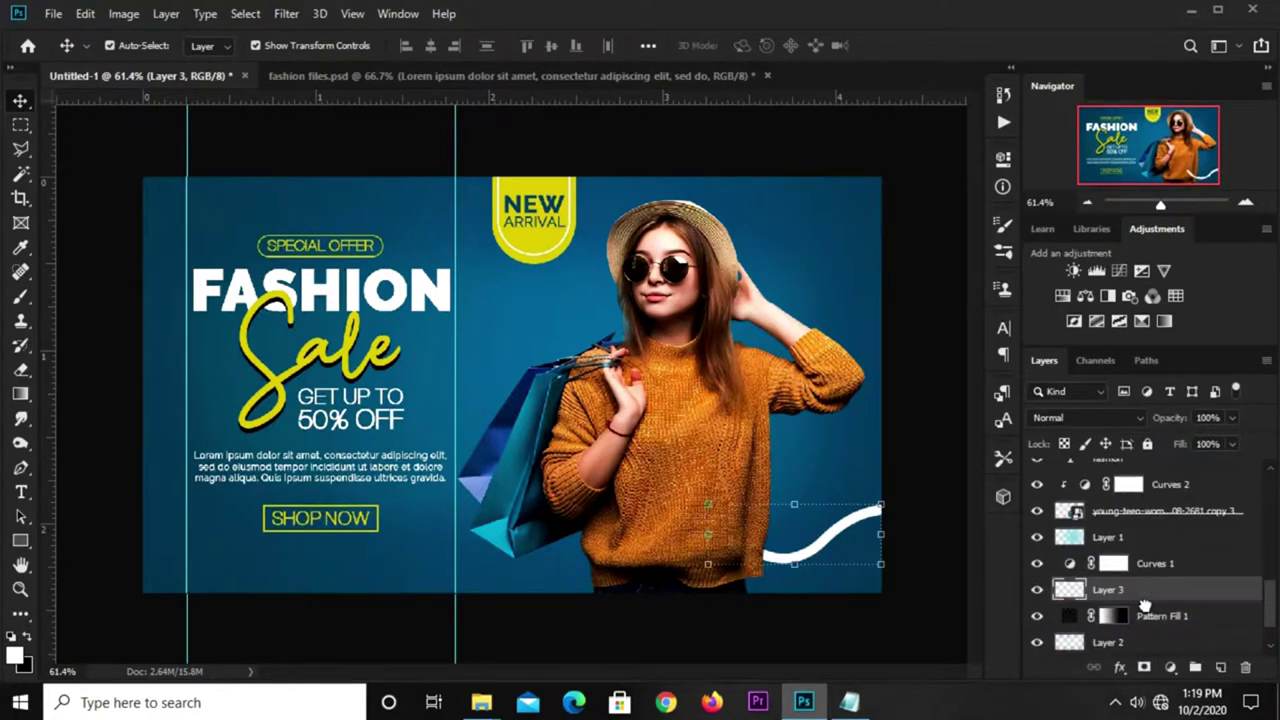
Step: Set the wave layer to Soft Light at about 46% opacity and duplicate it as Layer 3 copy
{"action": "left_click", "coordinate": [1082, 418]}
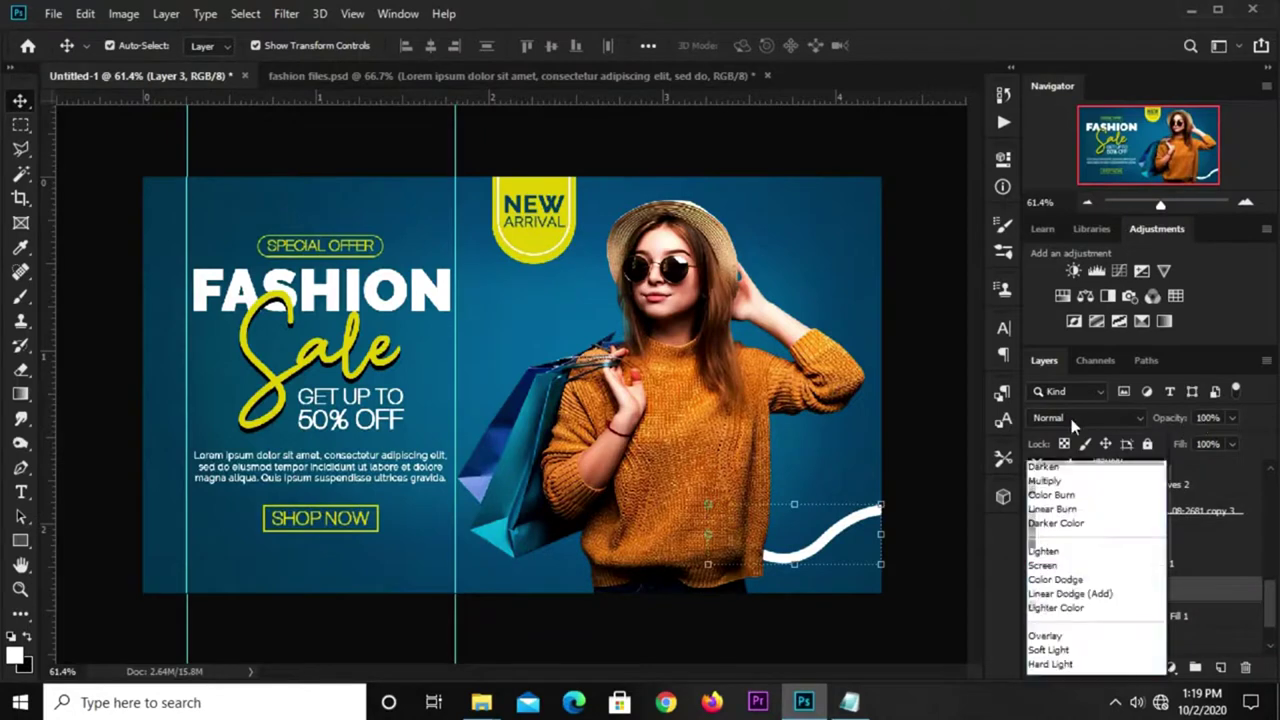
{"action": "left_click", "coordinate": [1055, 455]}
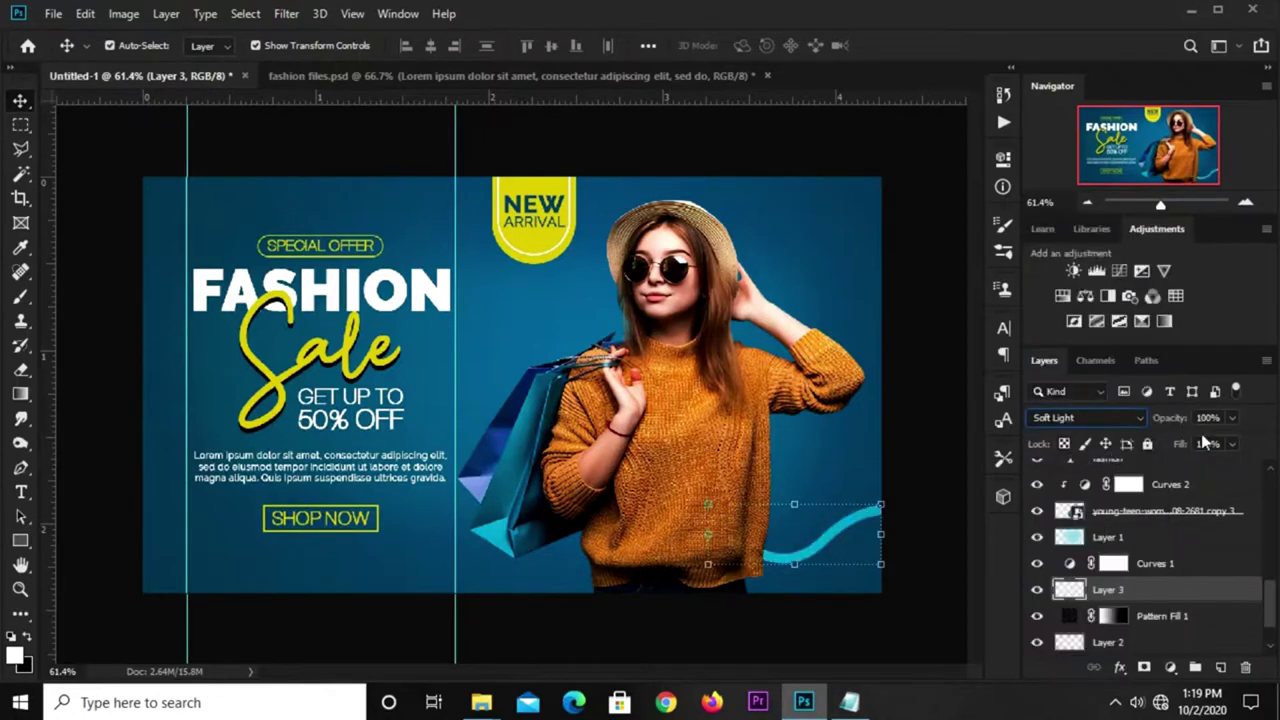
{"action": "left_click_drag", "start_coordinate": [1233, 436], "coordinate": [1185, 443]}
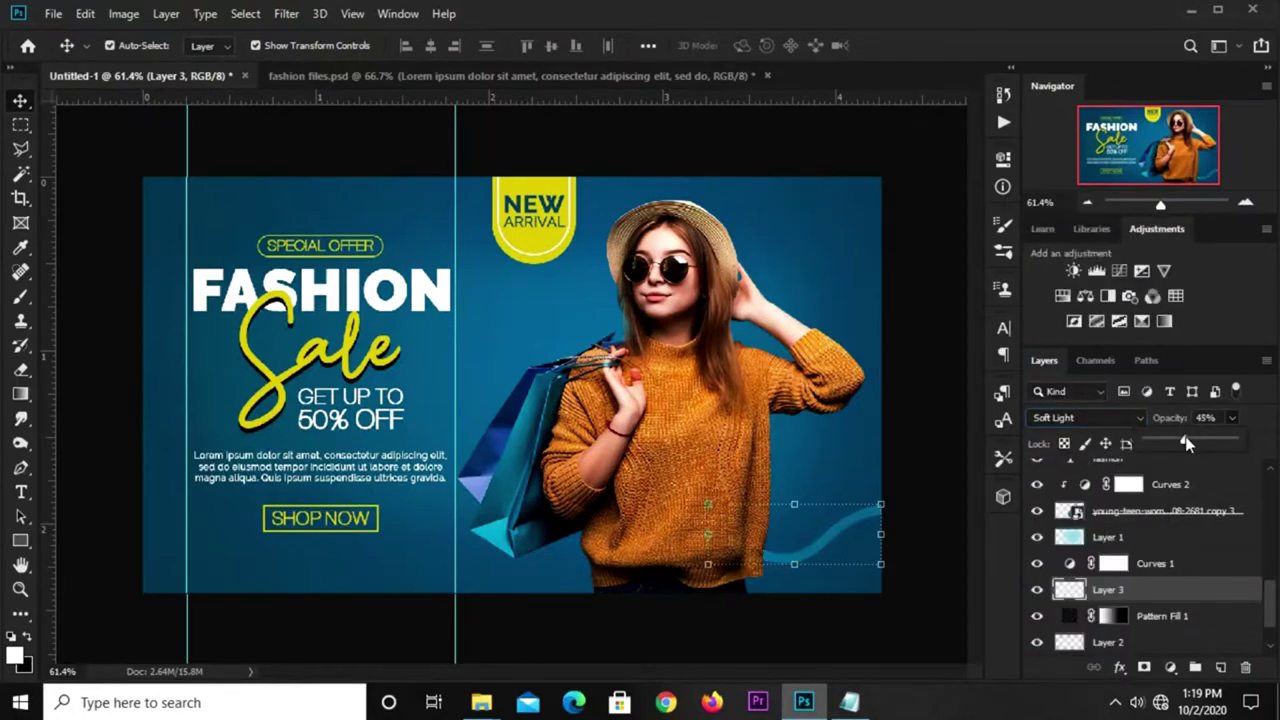
{"action": "left_click", "coordinate": [929, 449]}
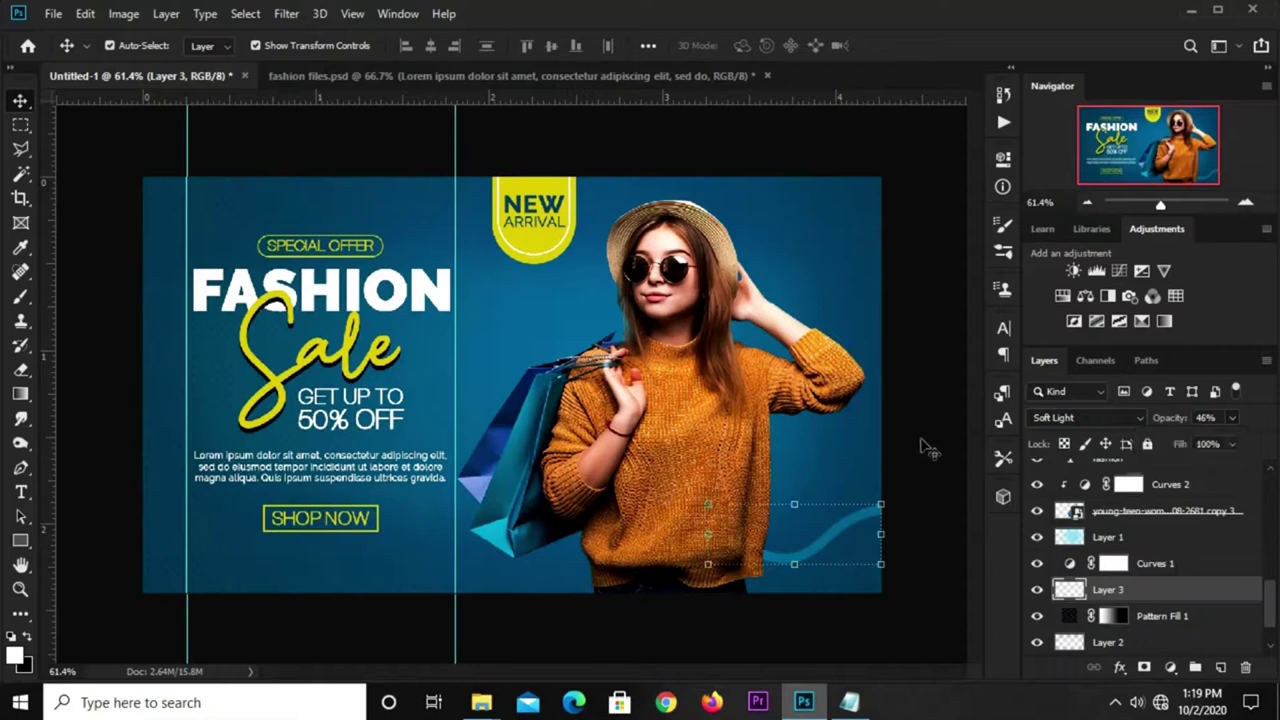
{"action": "left_click", "coordinate": [857, 527]}
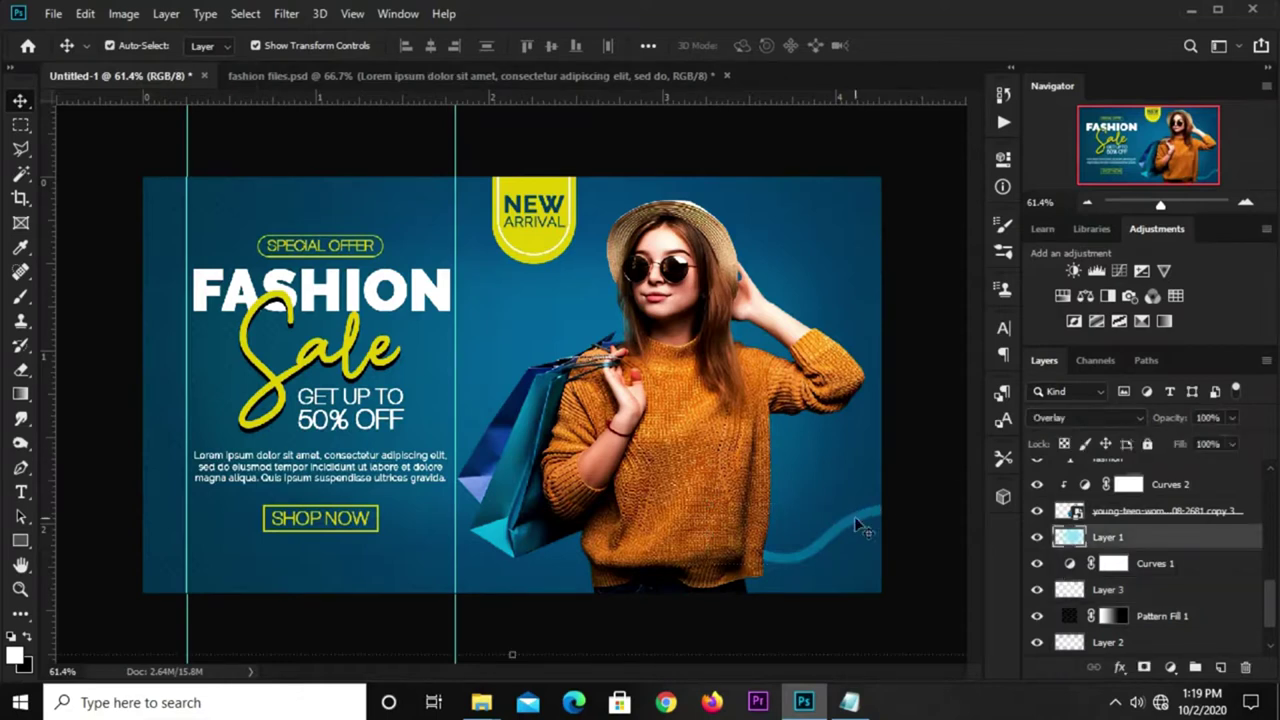
{"action": "left_click", "coordinate": [1136, 596]}
{"action": "key", "text": "ctrl+j"}
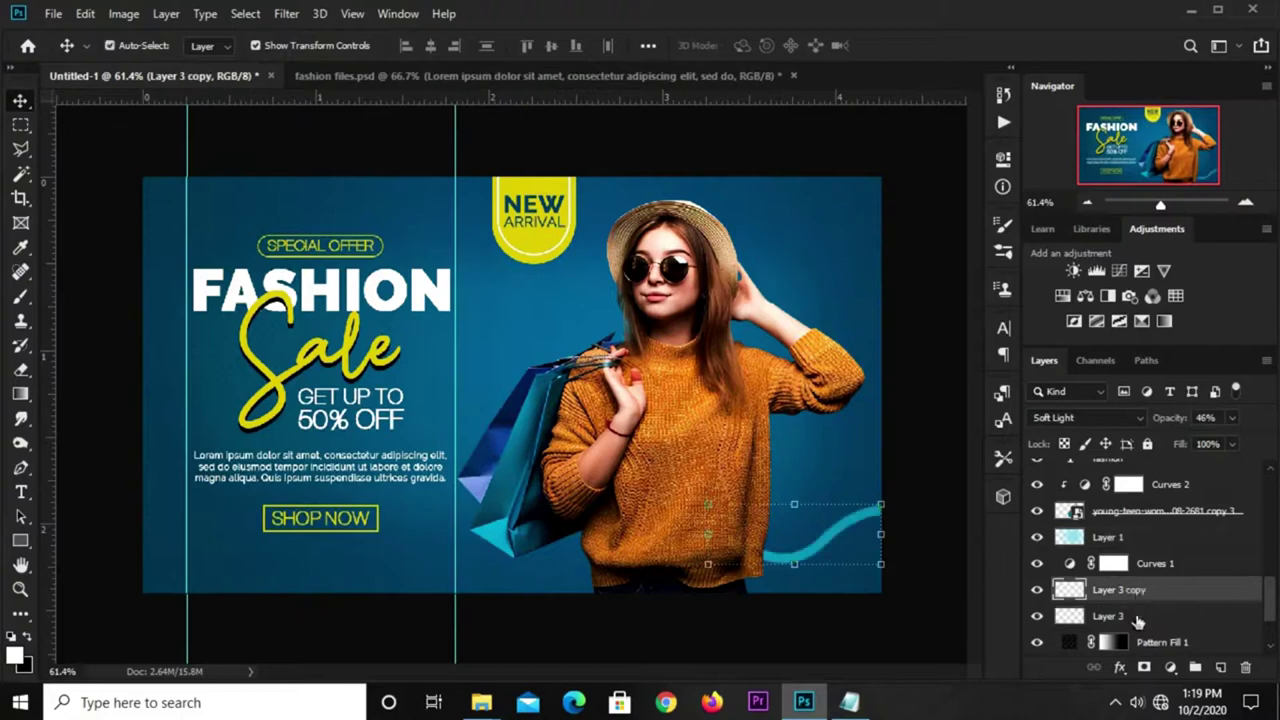
Step: Shift two successive wave duplicates upward to form three stacked parallel stripes
{"action": "key", "text": "ctrl+t"}
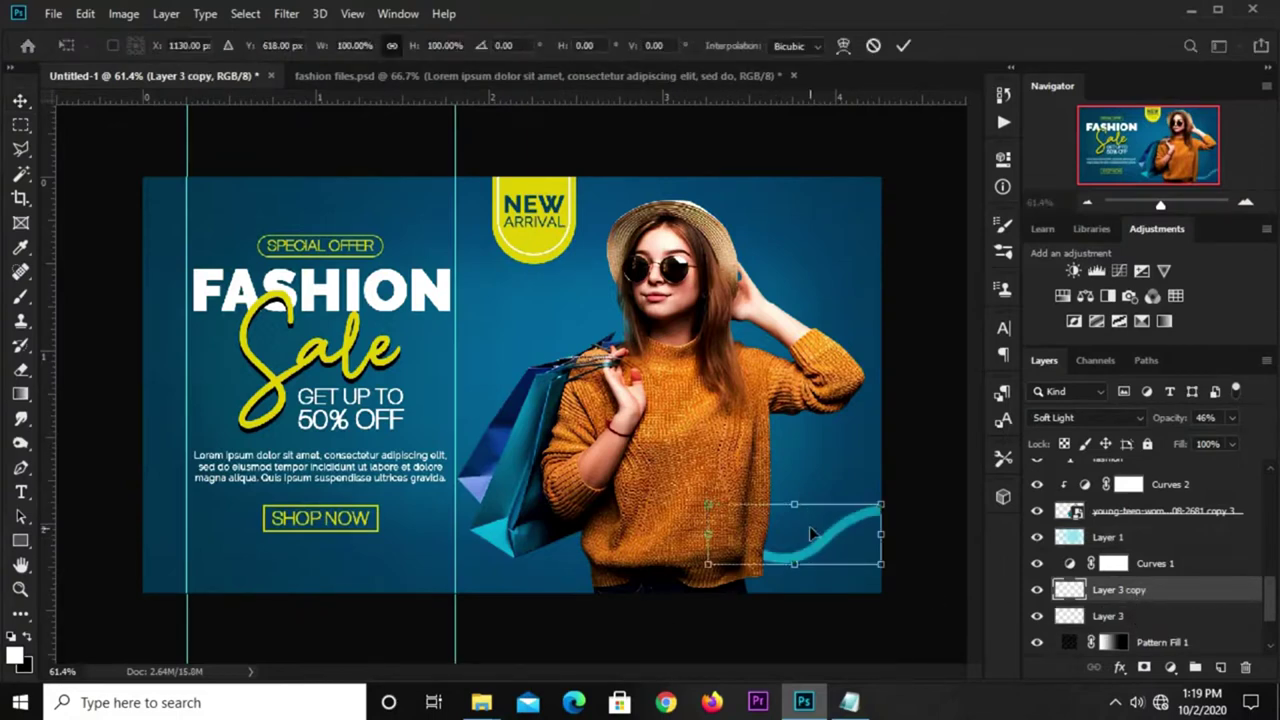
{"action": "left_click_drag", "start_coordinate": [809, 537], "coordinate": [808, 514]}
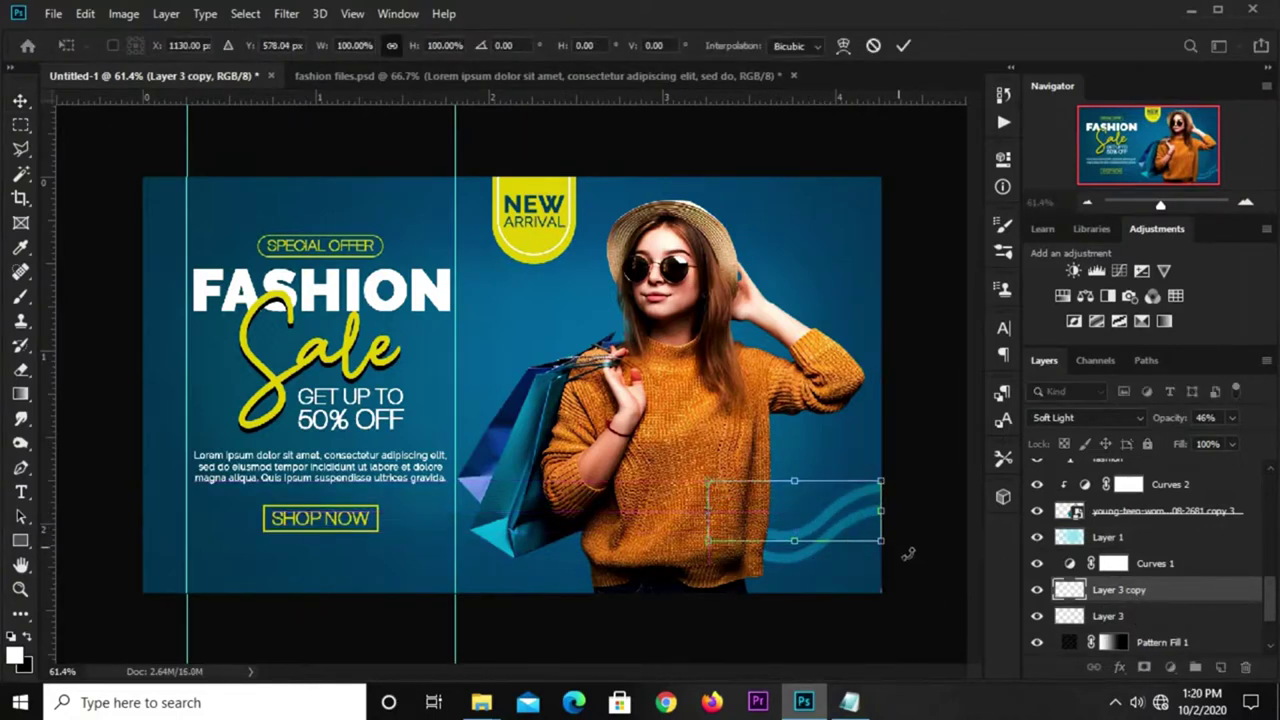
{"action": "key", "text": "Return"}
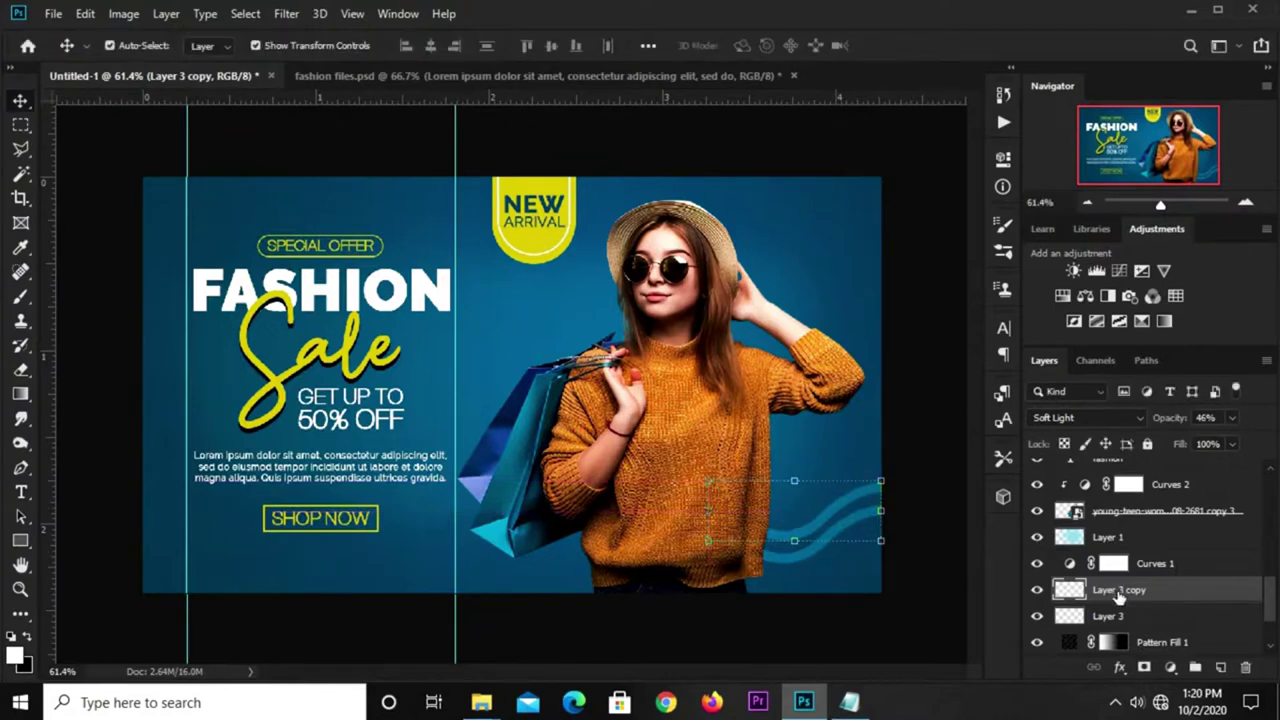
{"action": "key", "text": "ctrl+j"}
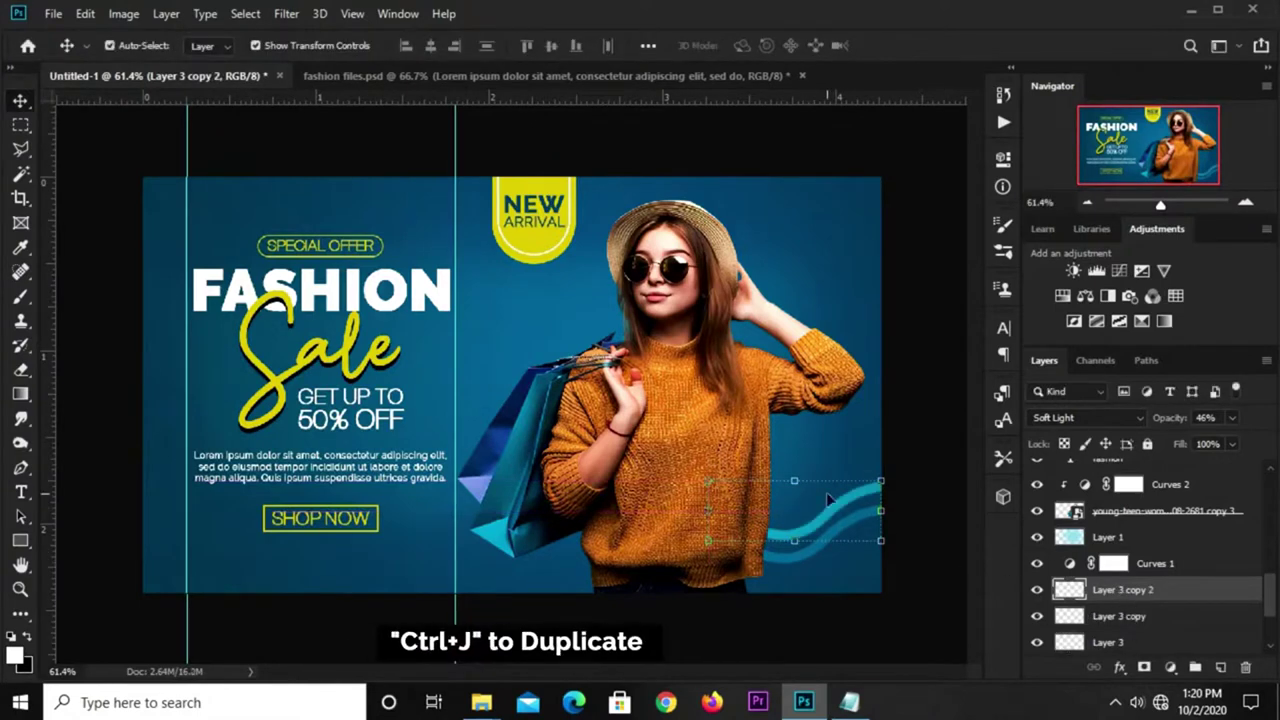
{"action": "key", "text": "ctrl+t"}
{"action": "left_click_drag", "start_coordinate": [812, 501], "coordinate": [810, 476]}
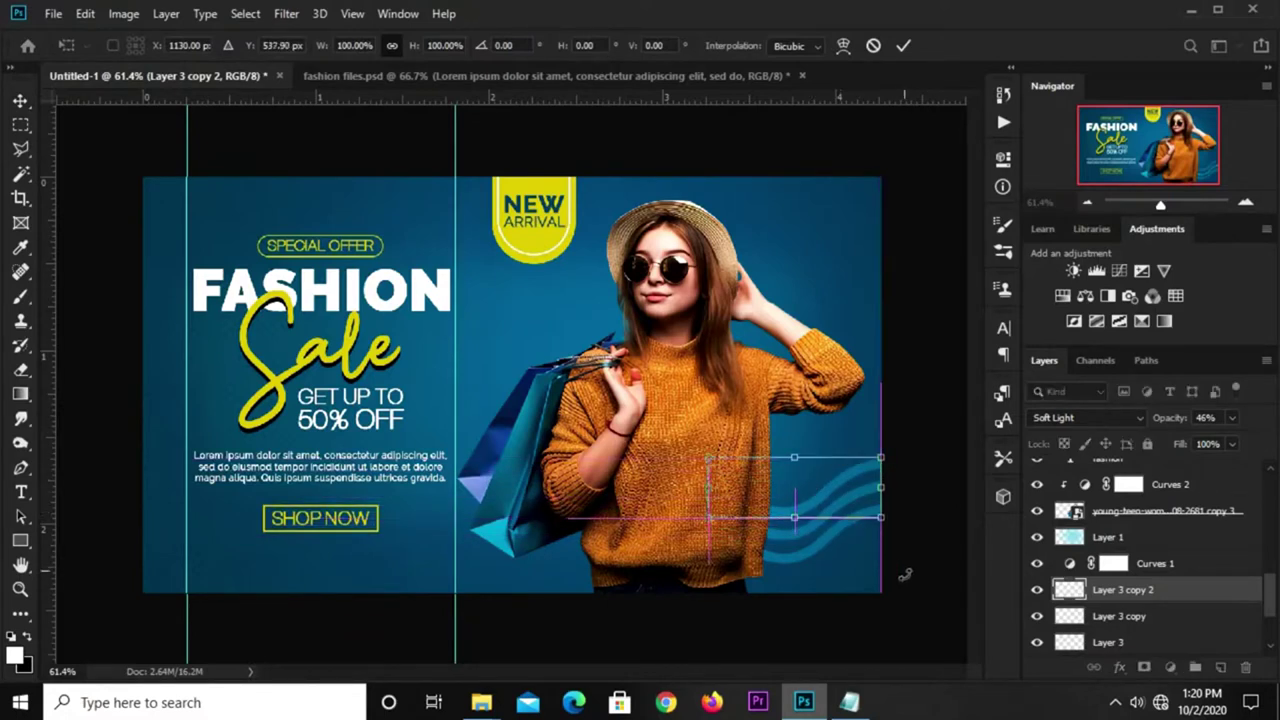
{"action": "key", "text": "Return"}
Step: Select all three wave layers and group them as Group 3
{"action": "left_click", "coordinate": [911, 386]}
{"action": "left_click", "coordinate": [1140, 595]}
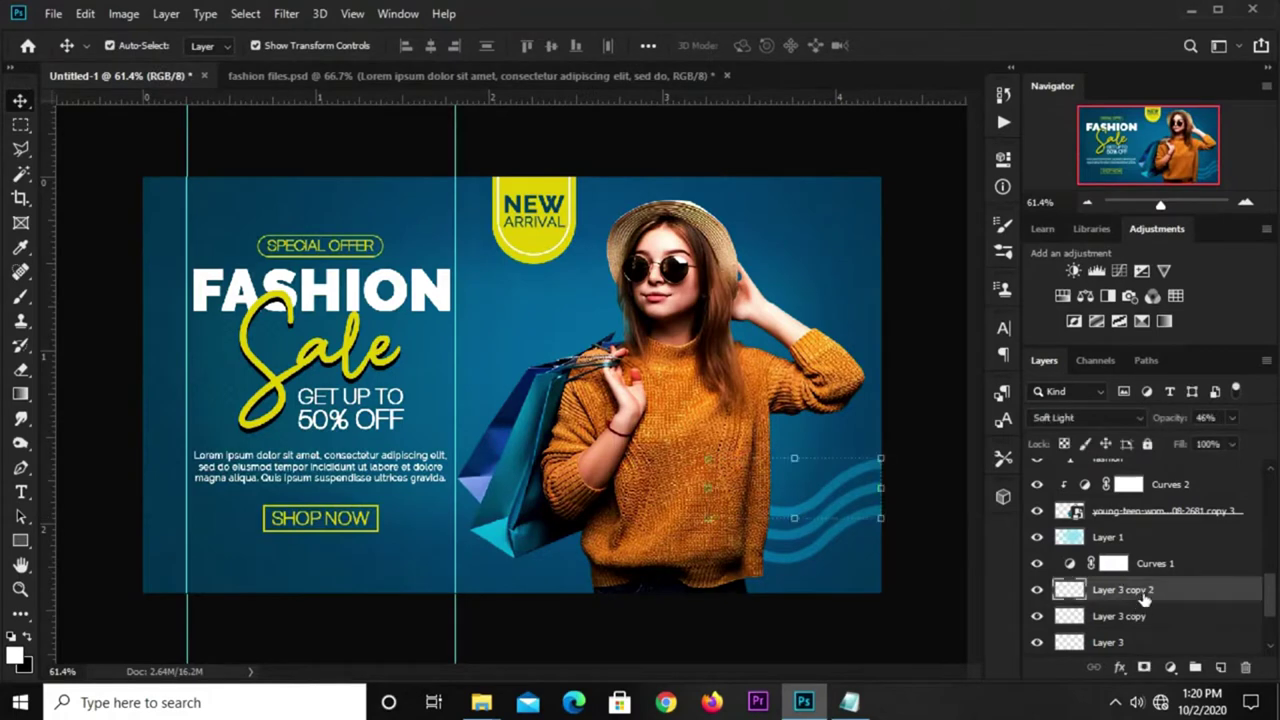
{"action": "scroll", "coordinate": [1138, 593], "scroll_direction": "down", "scroll_amount": 1}
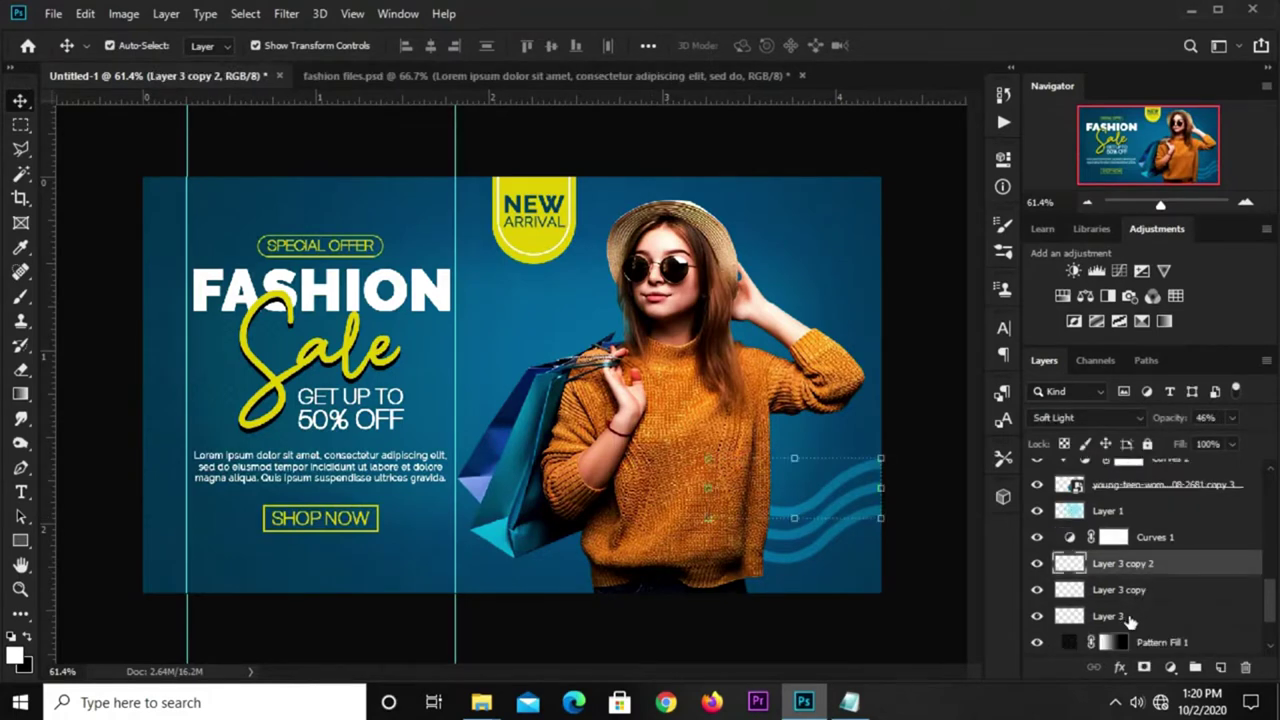
{"action": "left_click", "coordinate": [1130, 618], "text": "shift"}
{"action": "key", "text": "ctrl+g"}
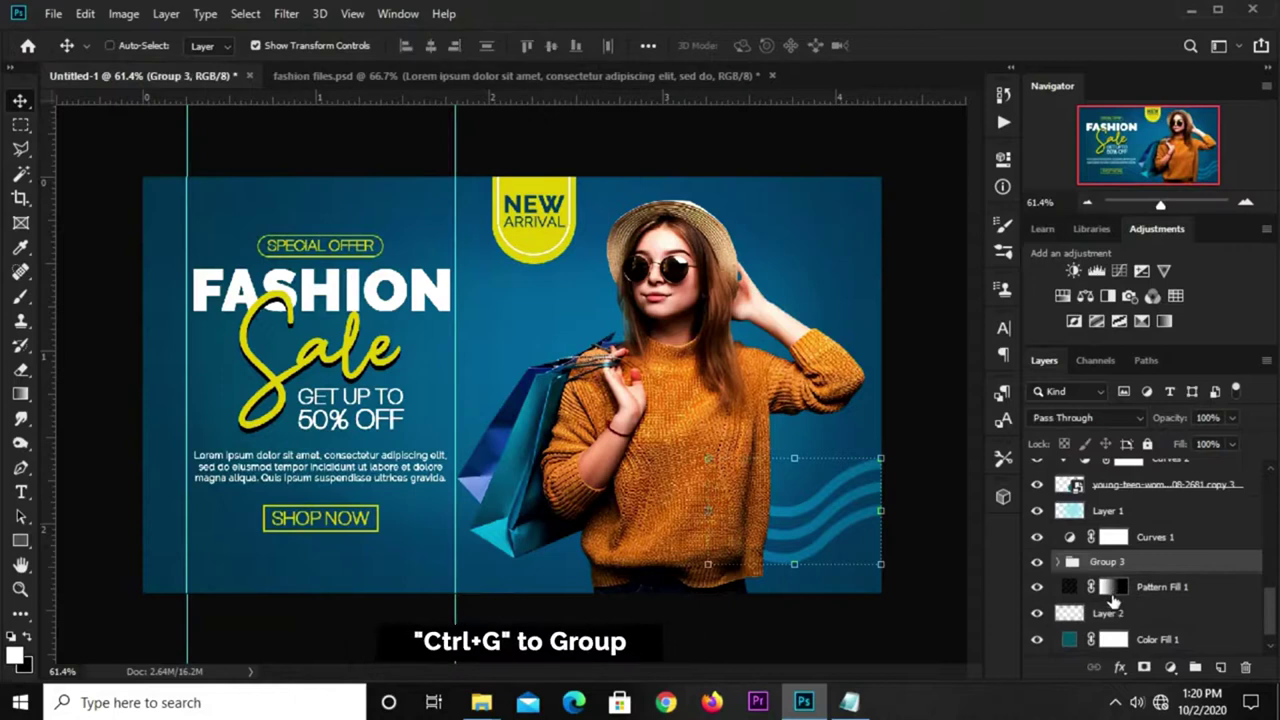
Step: Duplicate the wave group and move the copy up toward the banner's top-right
{"action": "left_click", "coordinate": [1037, 562]}
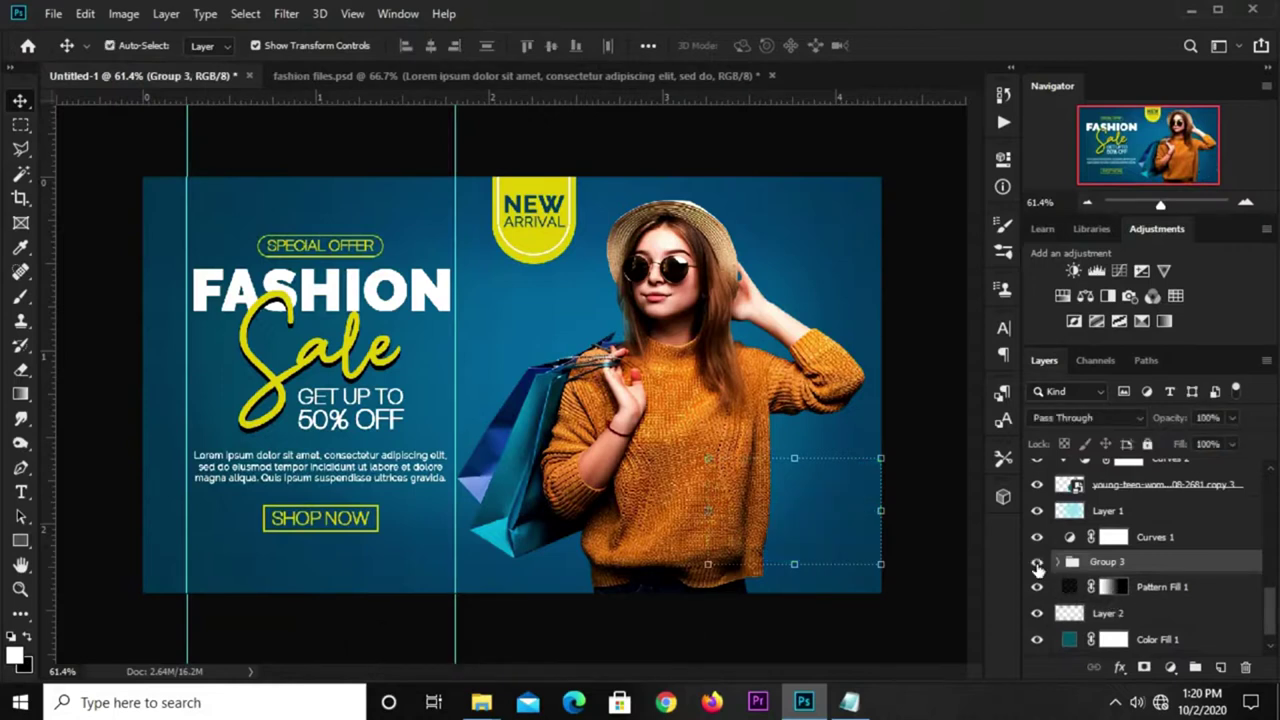
{"action": "left_click", "coordinate": [1037, 562]}
{"action": "key", "text": "ctrl+j"}
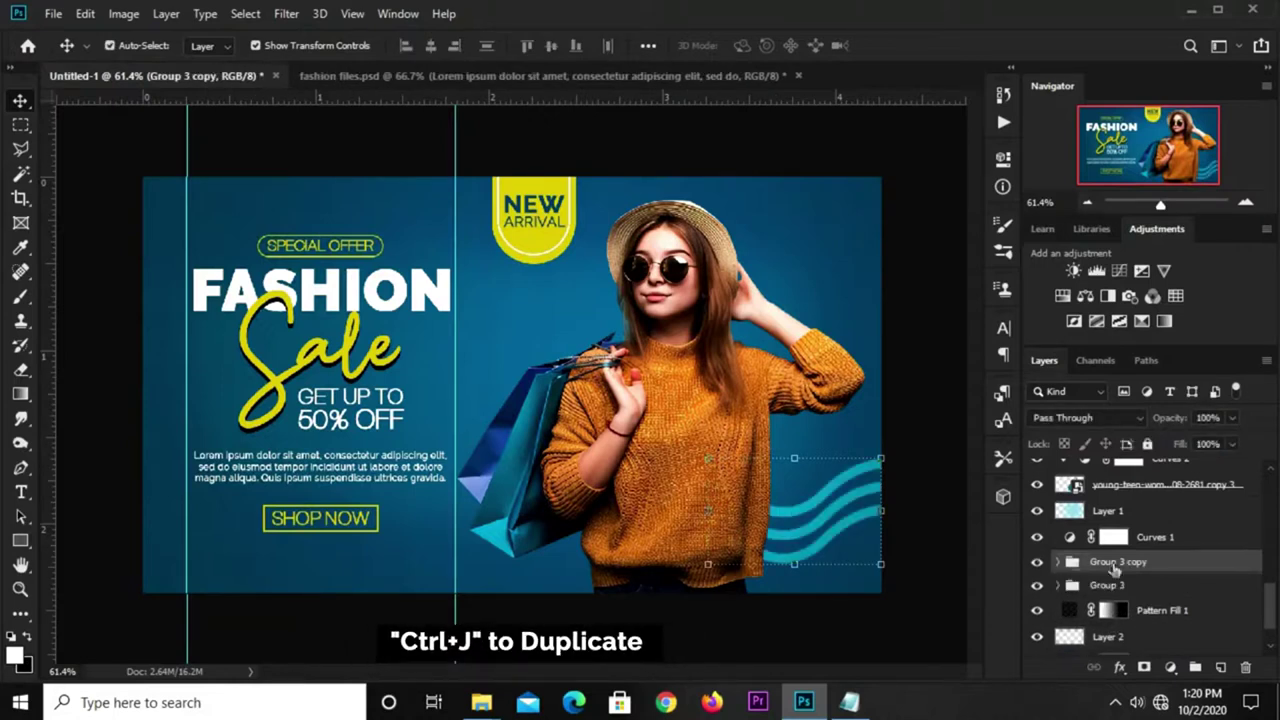
{"action": "left_click_drag", "start_coordinate": [820, 502], "coordinate": [785, 240]}
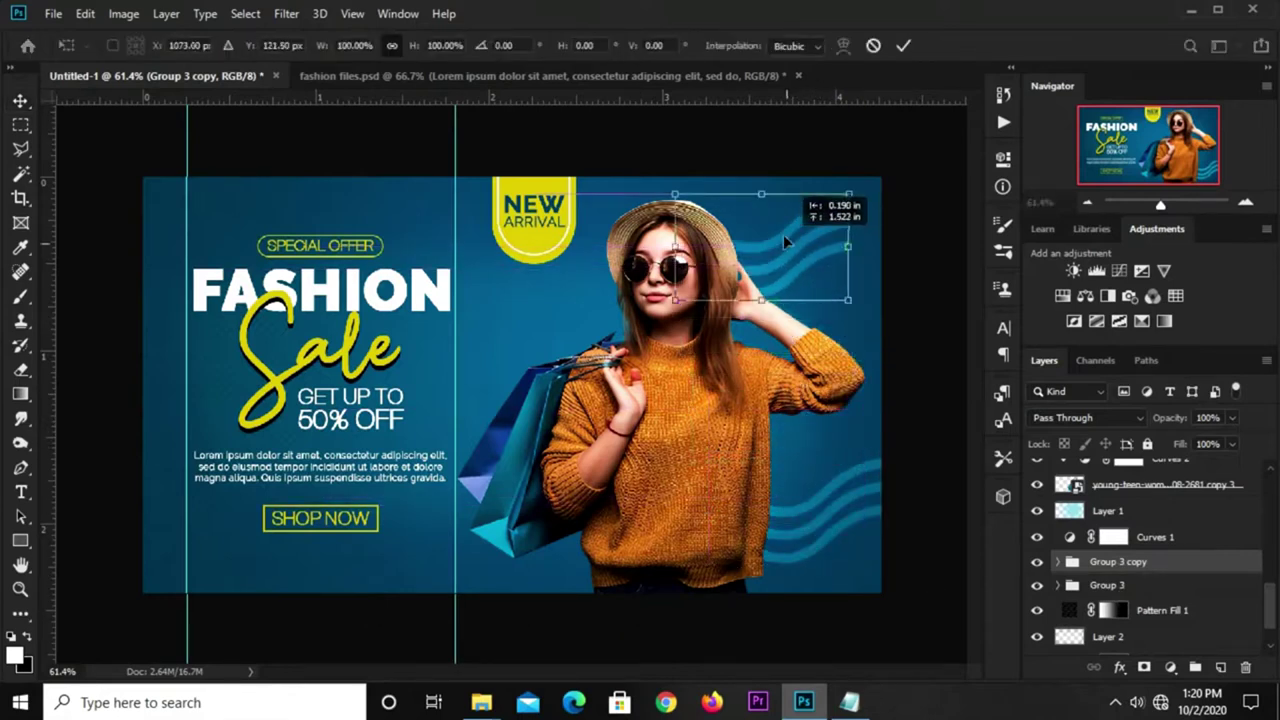
{"action": "left_click_drag", "start_coordinate": [783, 233], "coordinate": [777, 205]}
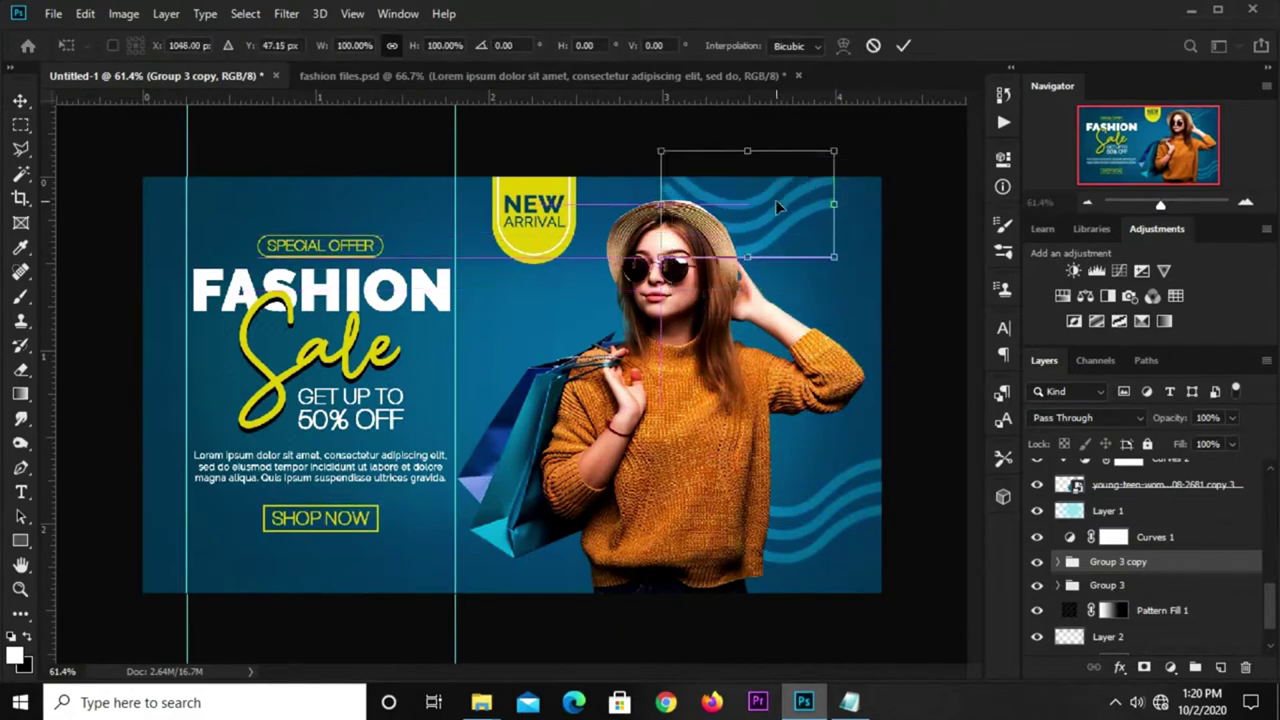
Step: Flip the wave group copy vertically and rotate it into the top-right corner beside the hat
{"action": "right_click", "coordinate": [777, 205]}
{"action": "left_click", "coordinate": [825, 451]}
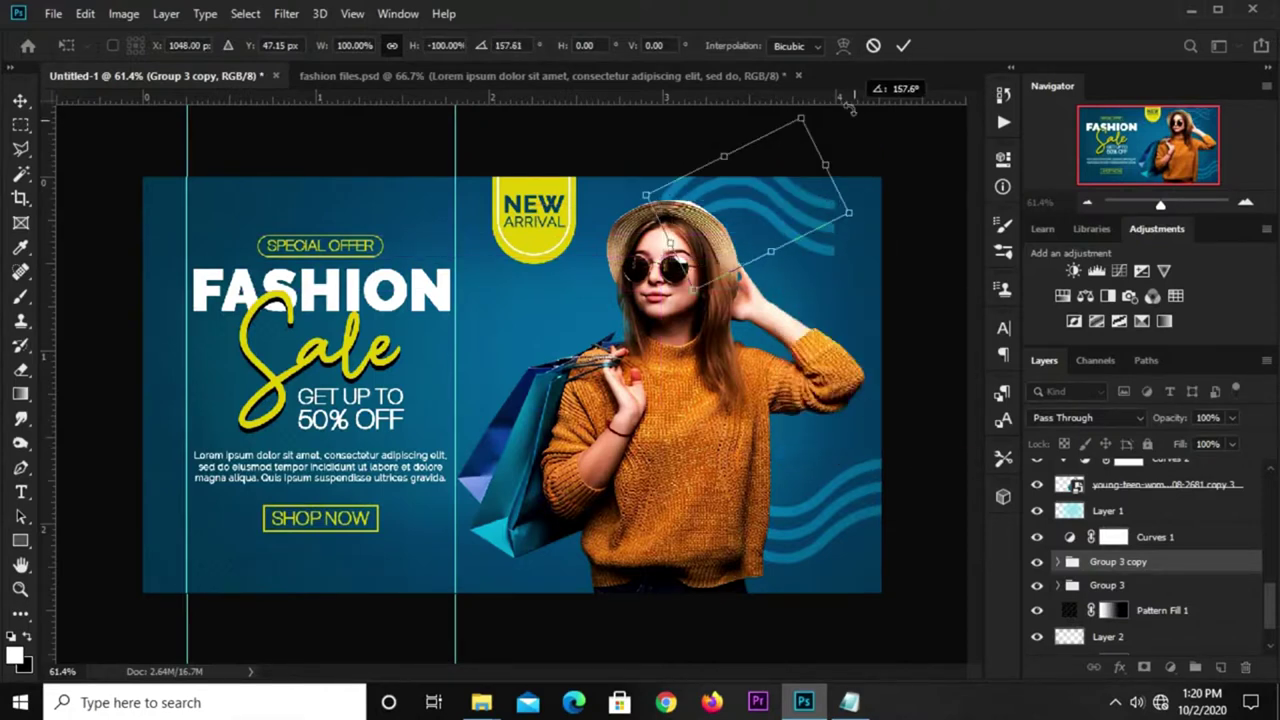
{"action": "left_click_drag", "start_coordinate": [855, 180], "coordinate": [845, 105]}
{"action": "left_click_drag", "start_coordinate": [730, 218], "coordinate": [736, 238]}
{"action": "mouse_move", "coordinate": [886, 271]}
{"action": "left_mouse_down"}
{"action": "mouse_move", "coordinate": [818, 226]}
{"action": "mouse_move", "coordinate": [772, 232]}
{"action": "left_mouse_up"}
{"action": "left_click_drag", "start_coordinate": [910, 222], "coordinate": [886, 205]}
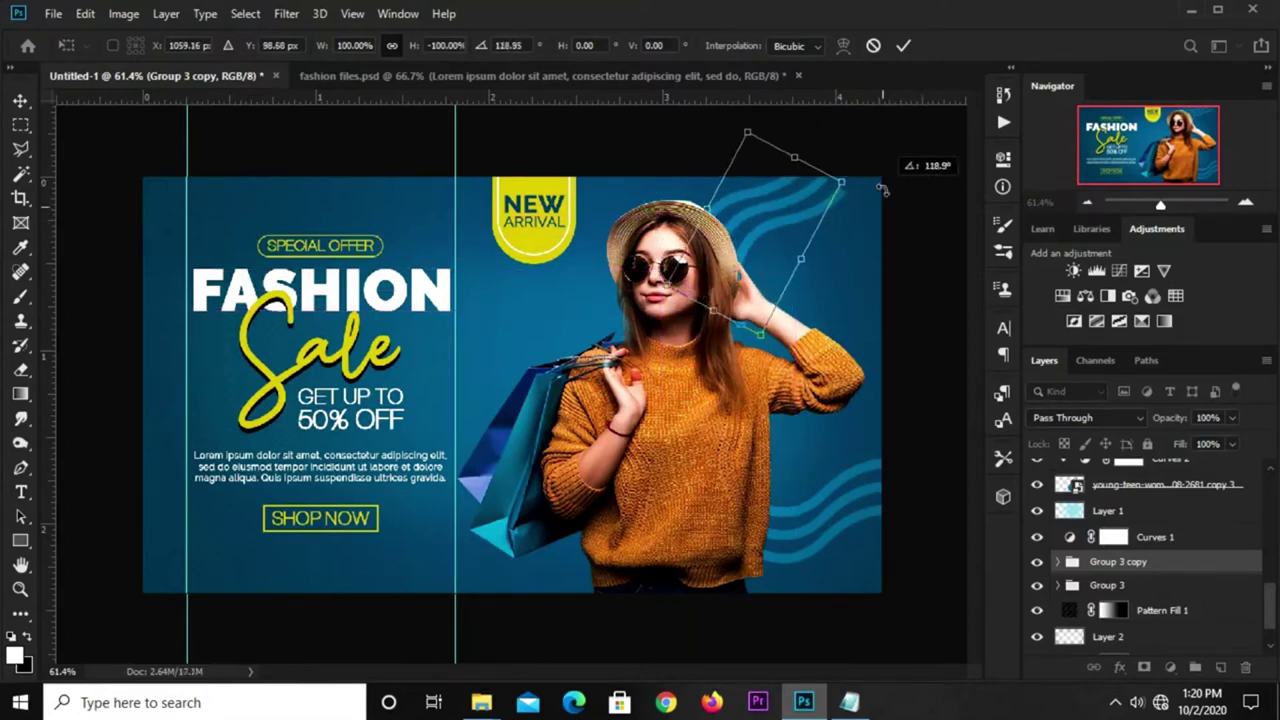
{"action": "left_click_drag", "start_coordinate": [777, 228], "coordinate": [771, 219]}
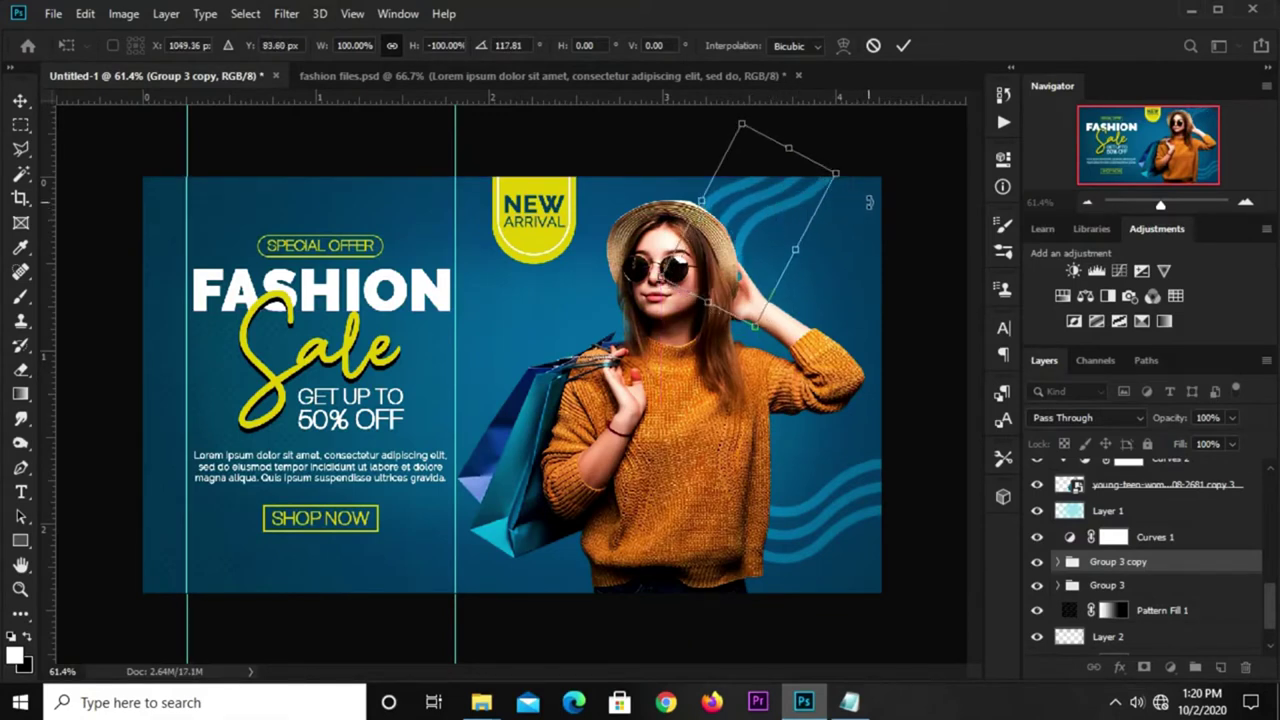
{"action": "left_click", "coordinate": [902, 46]}
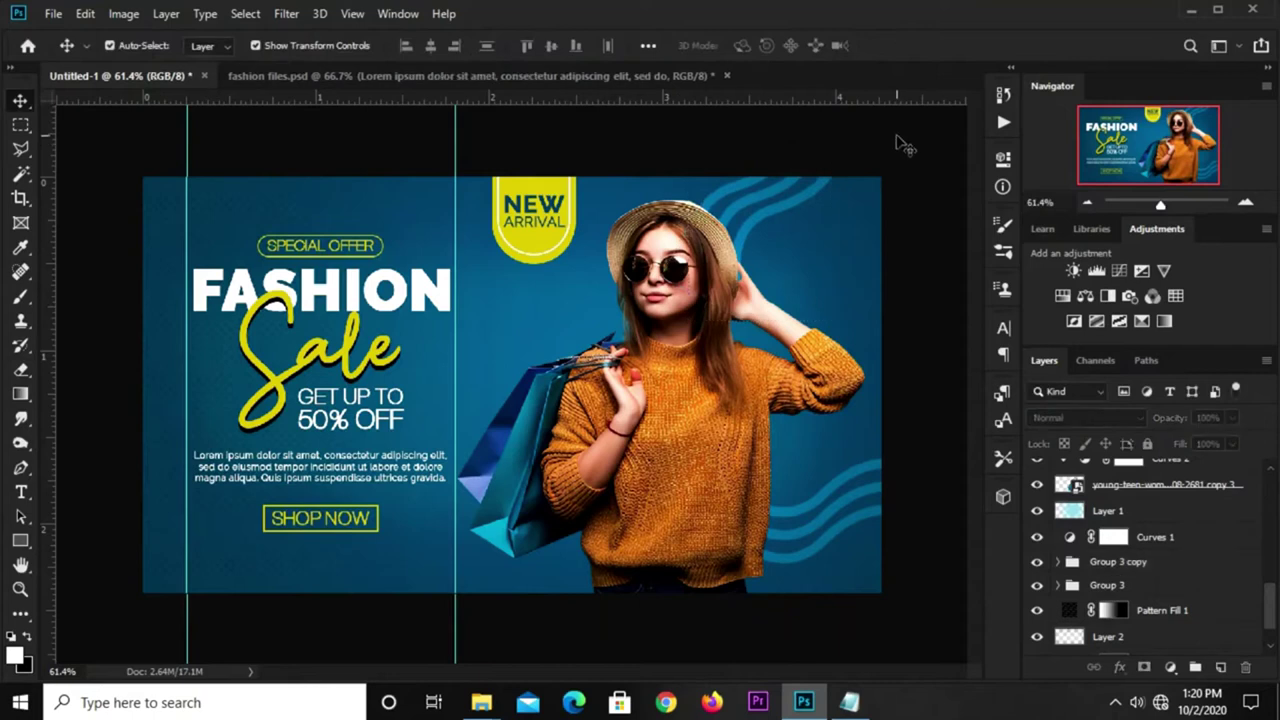
Step: Clear all guides from the canvas and lower the Curves 2 adjustment's opacity to 52%
{"action": "left_click", "coordinate": [352, 14]}
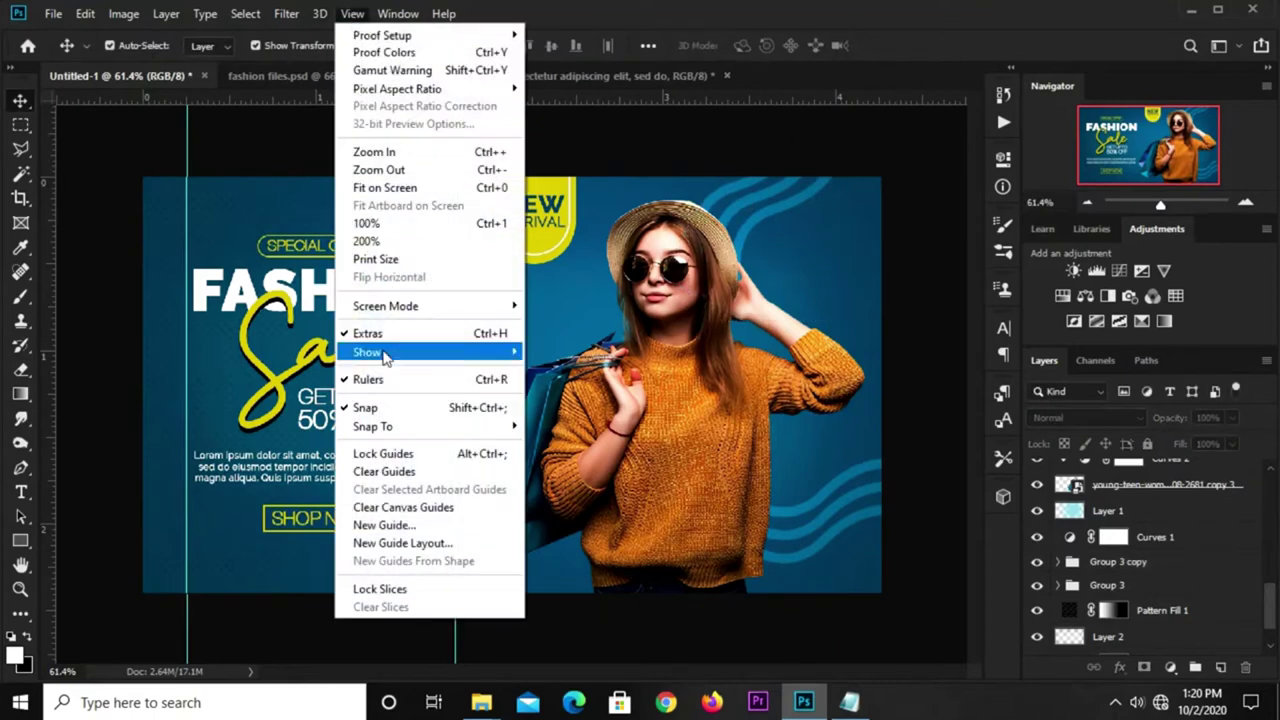
{"action": "left_click", "coordinate": [400, 471]}
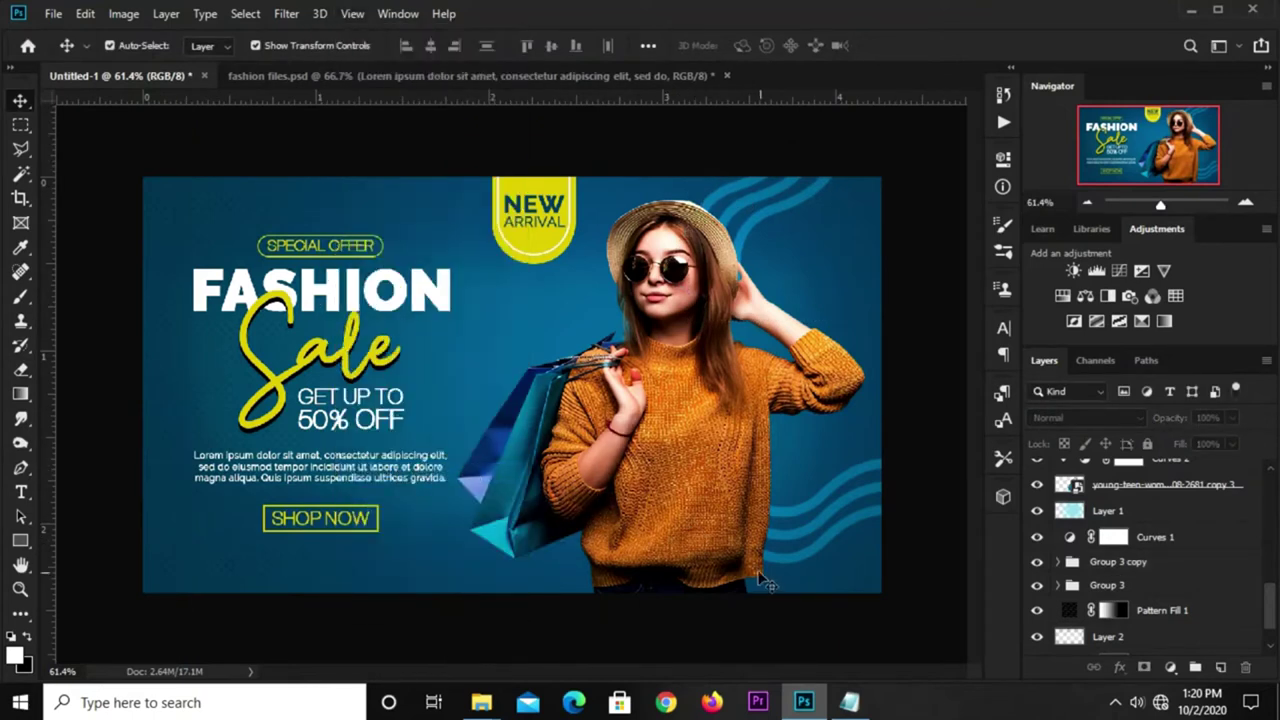
{"action": "left_click", "coordinate": [665, 422]}
{"action": "scroll", "coordinate": [1183, 538], "scroll_direction": "up", "scroll_amount": 1}
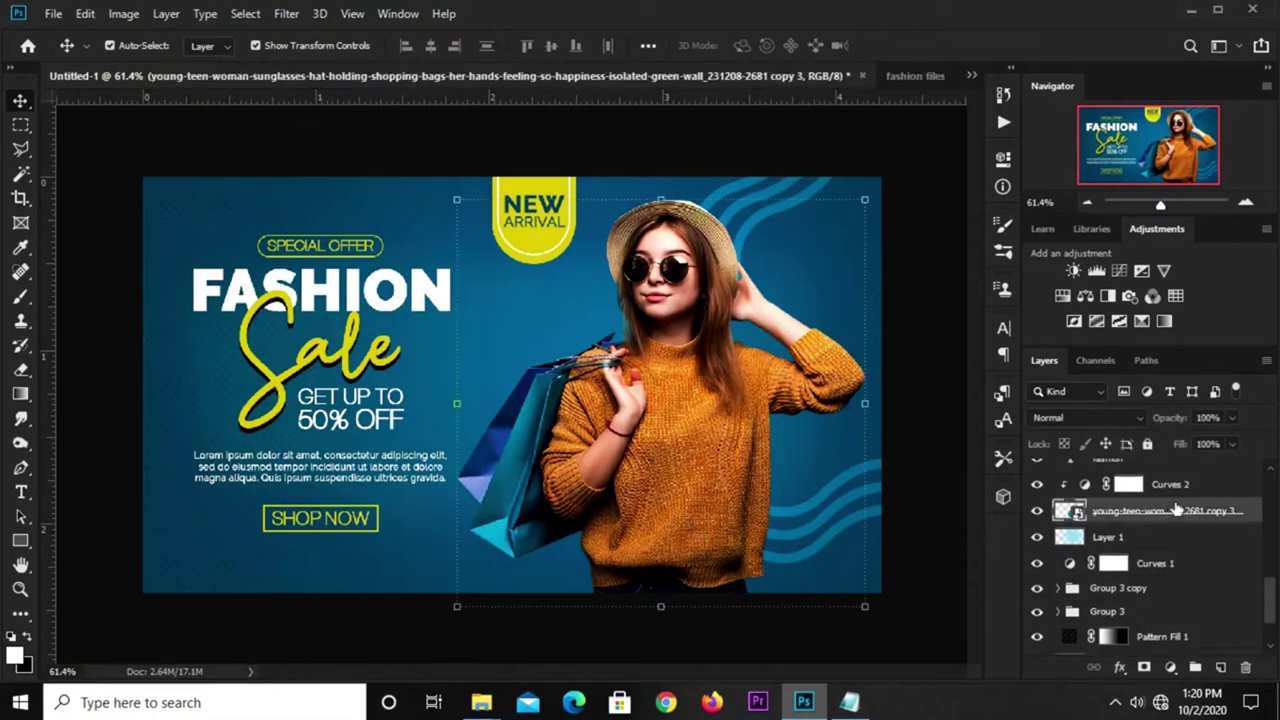
{"action": "left_click", "coordinate": [1175, 485]}
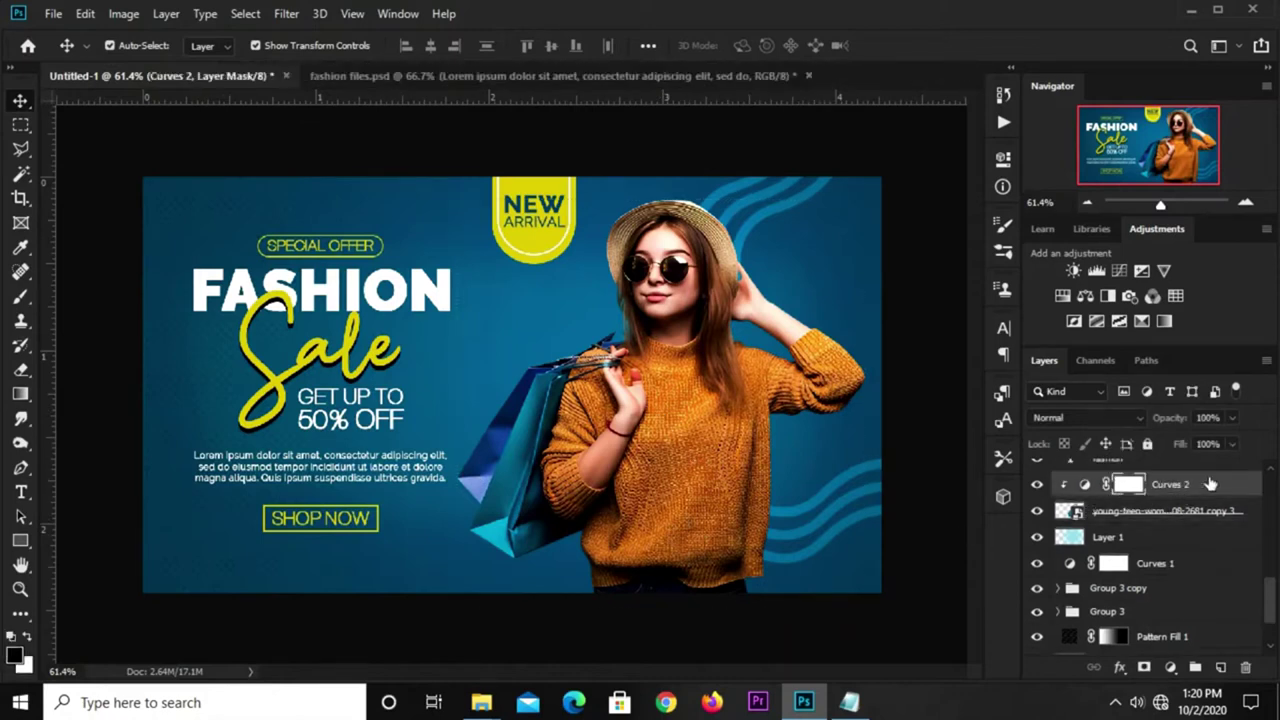
{"action": "left_click", "coordinate": [1230, 420]}
{"action": "left_click_drag", "start_coordinate": [1207, 440], "coordinate": [1184, 444]}
{"action": "left_click", "coordinate": [951, 591]}
{"action": "scroll", "coordinate": [1180, 552], "scroll_direction": "up", "scroll_amount": 5}
{"action": "scroll", "coordinate": [1180, 552], "scroll_direction": "up", "scroll_amount": 5}
{"action": "scroll", "coordinate": [1180, 552], "scroll_direction": "up", "scroll_amount": 1}
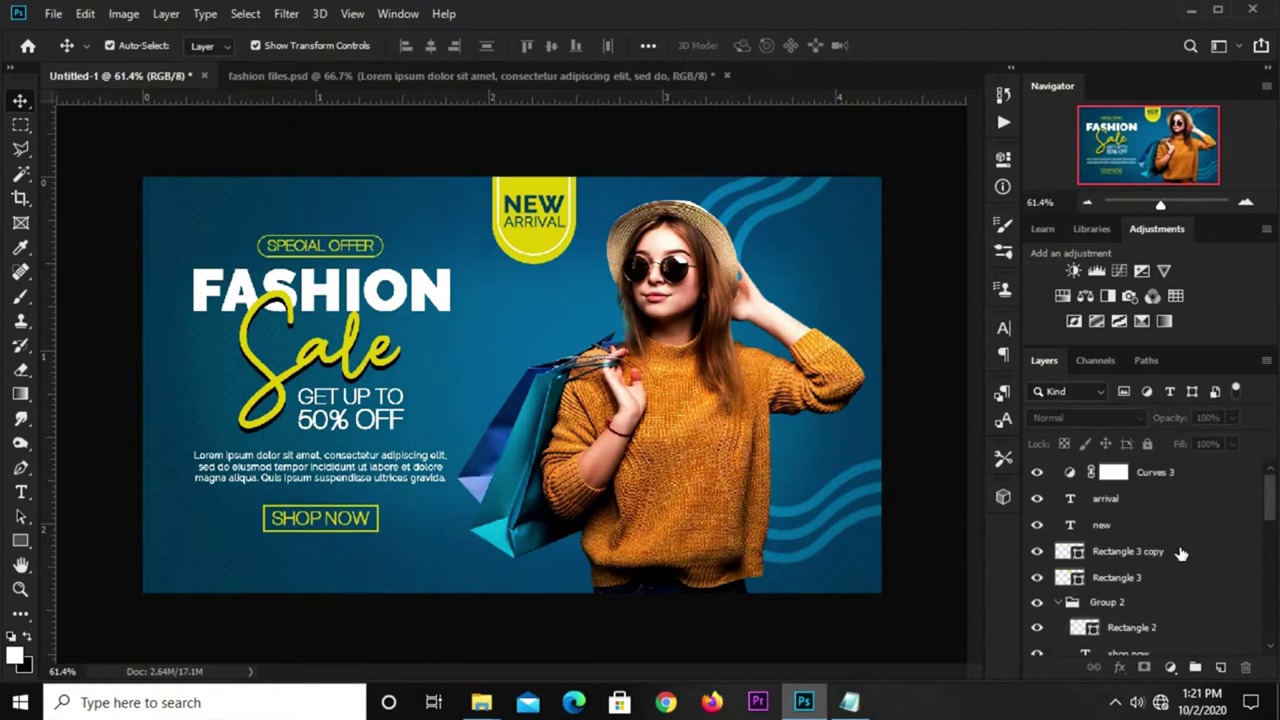
Step: Pull a midpoint on the Curves 3 curve downward to darken the whole banner
{"action": "left_click", "coordinate": [1158, 473]}
{"action": "double_click", "coordinate": [1072, 473]}
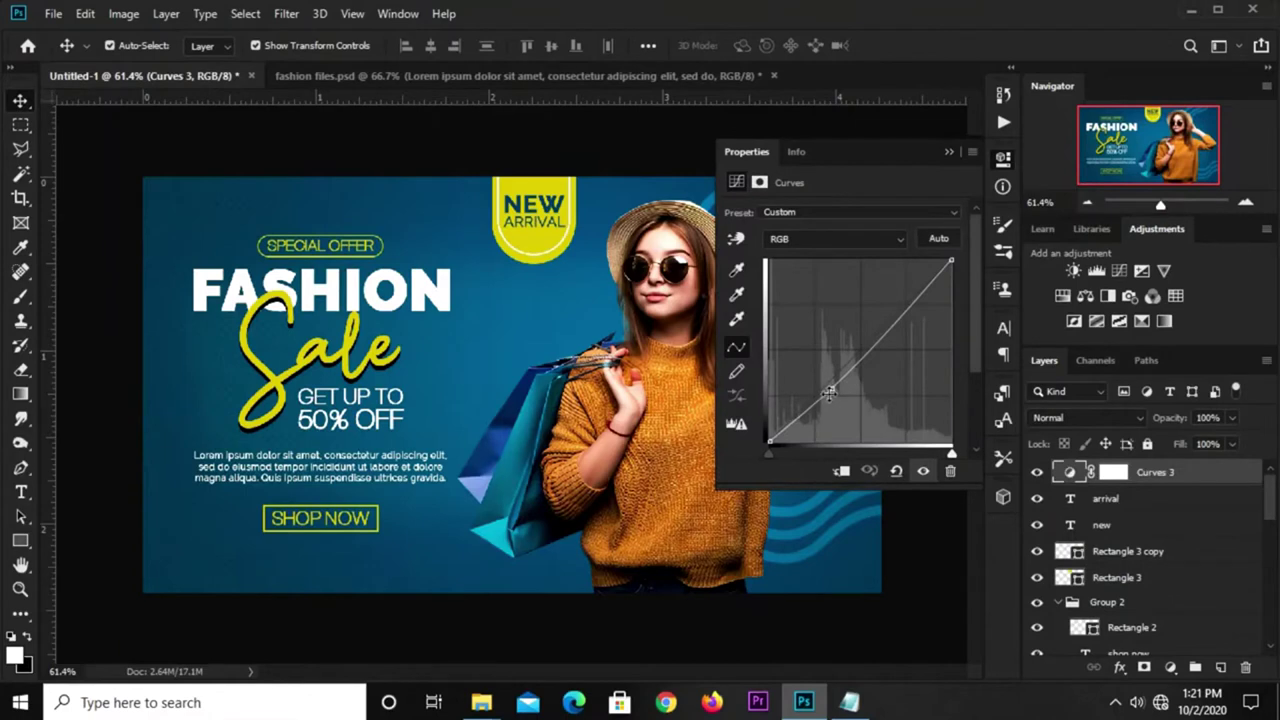
{"action": "left_click_drag", "start_coordinate": [829, 392], "coordinate": [836, 393]}
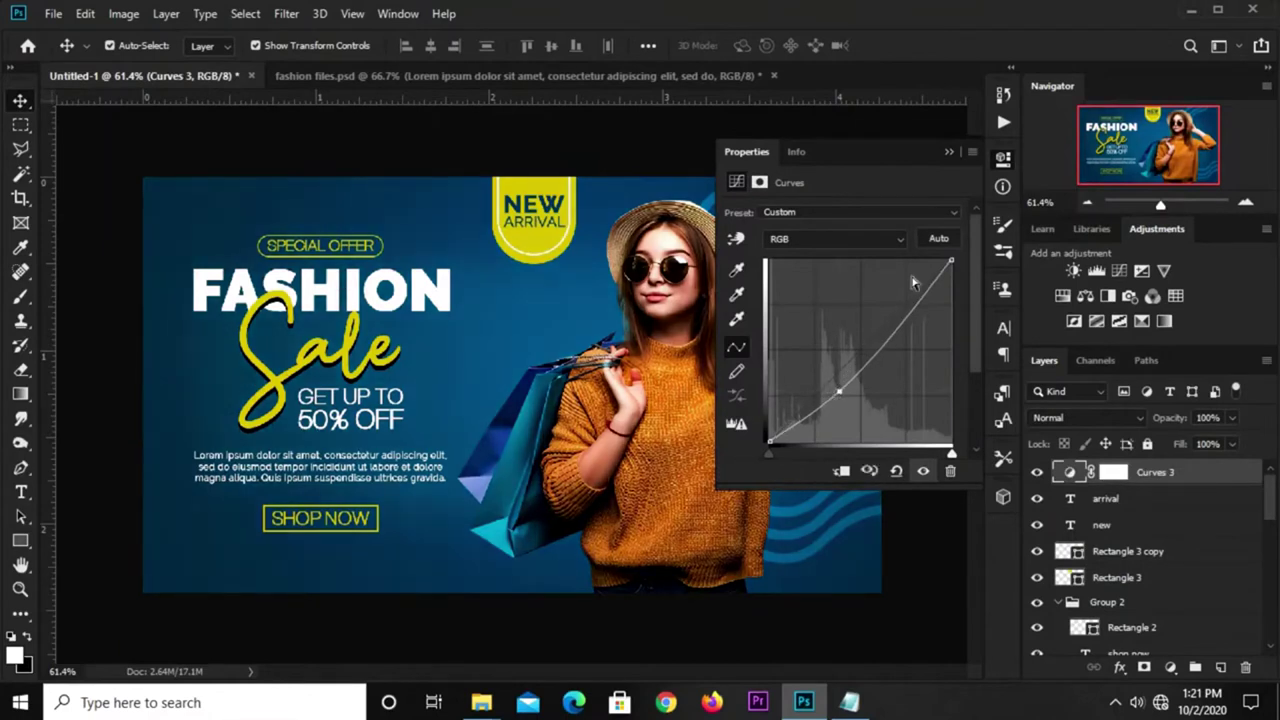
{"action": "left_click", "coordinate": [949, 152]}
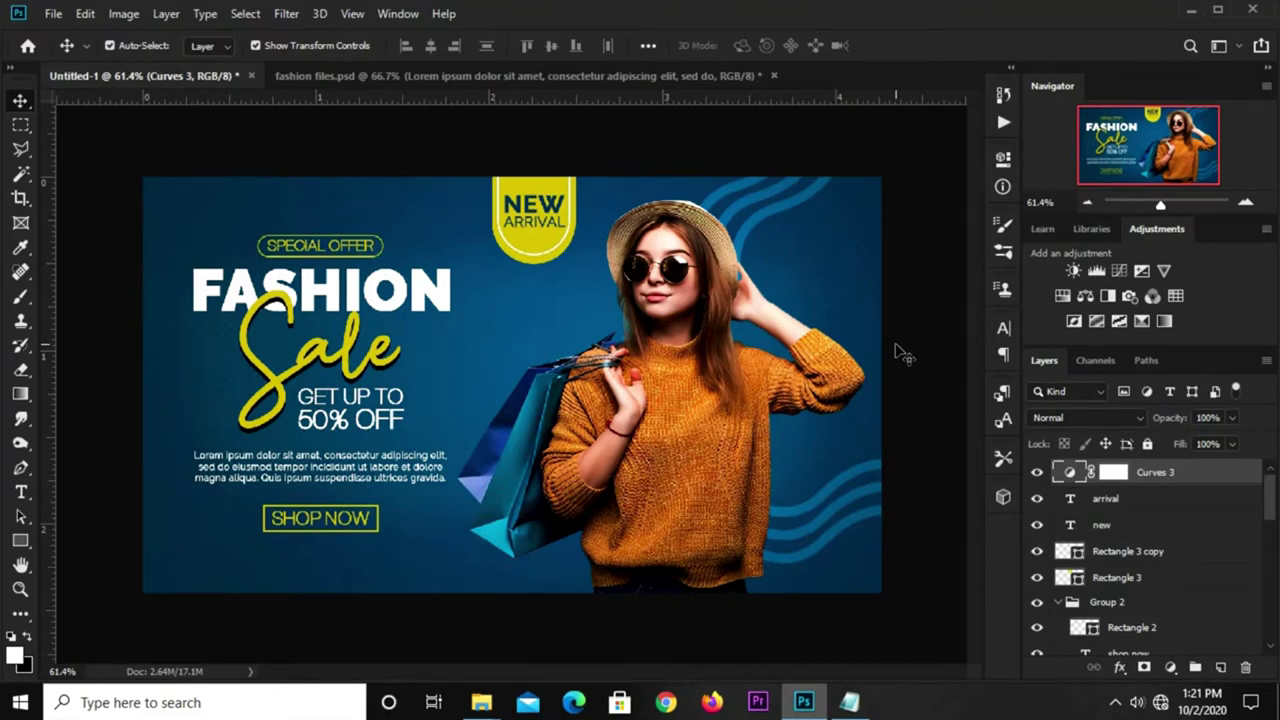
Step: Select Layer 1, toggle its visibility to compare, and undo an accidental grouping
{"action": "scroll", "coordinate": [903, 355], "scroll_direction": "up", "scroll_amount": 2}
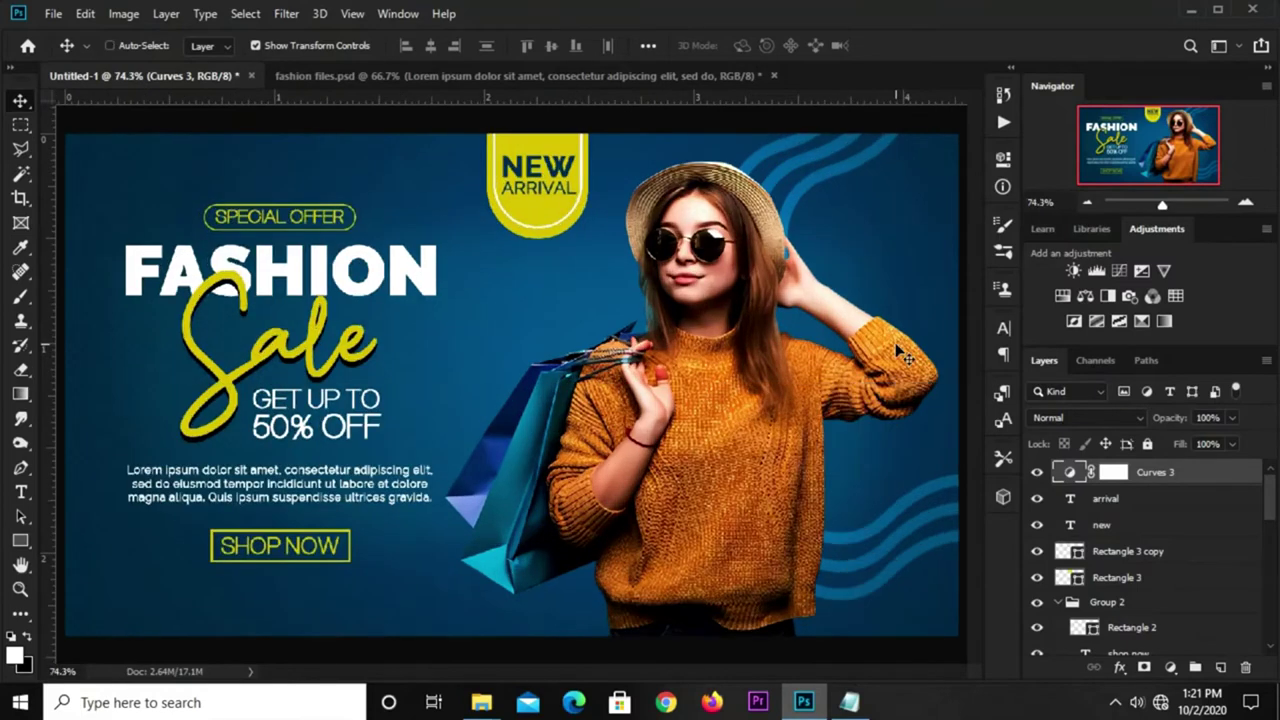
{"action": "scroll", "coordinate": [903, 355], "scroll_direction": "down", "scroll_amount": 1}
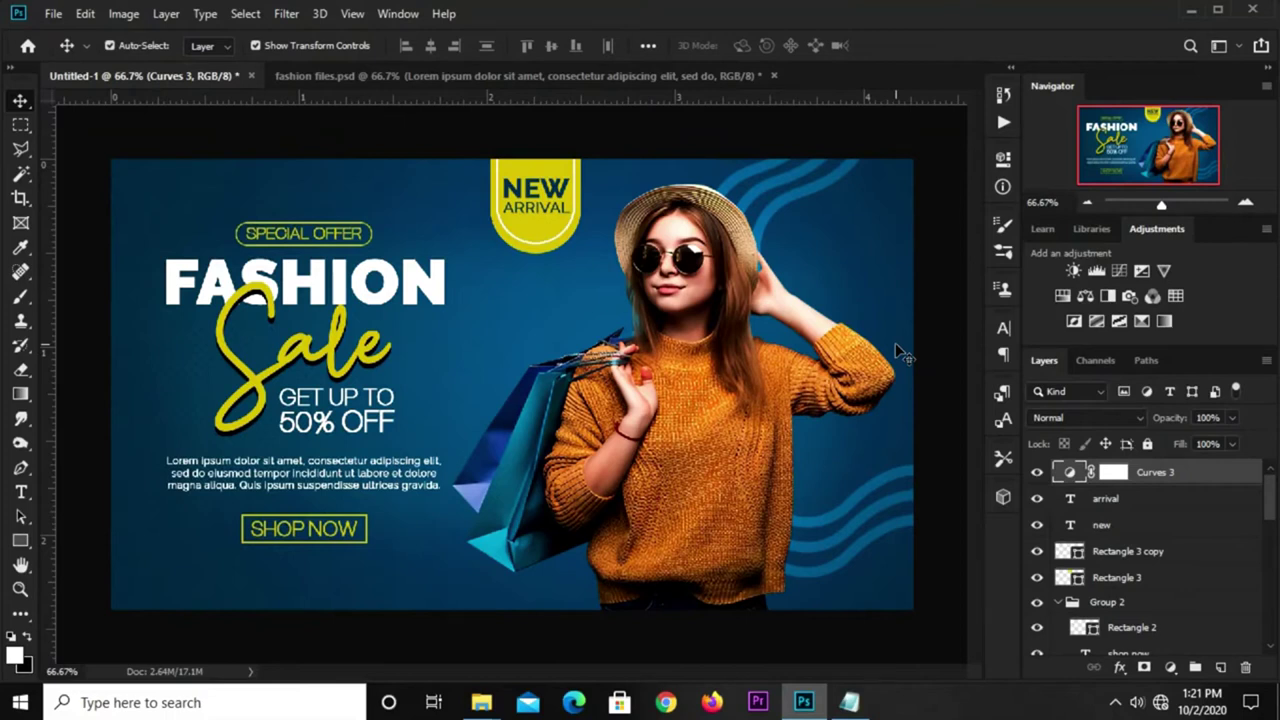
{"action": "left_click", "coordinate": [578, 332]}
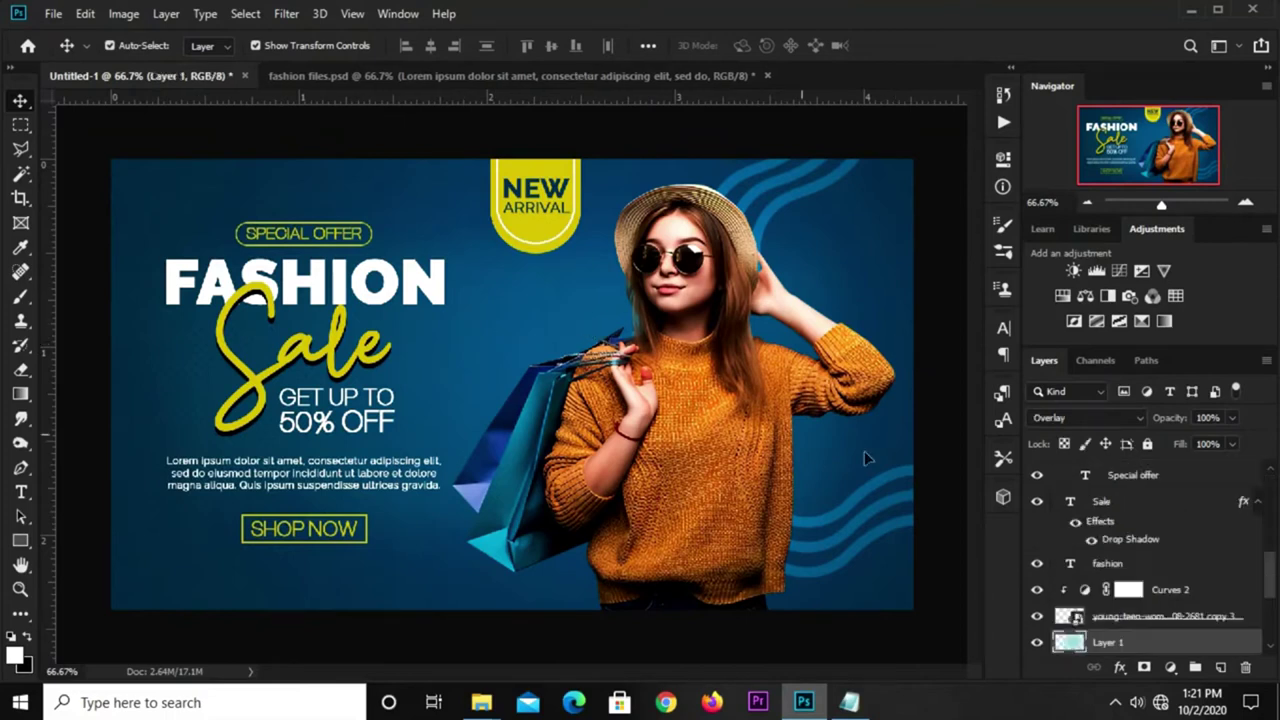
{"action": "scroll", "coordinate": [1148, 600], "scroll_direction": "down", "scroll_amount": 1}
{"action": "left_click", "coordinate": [1038, 591]}
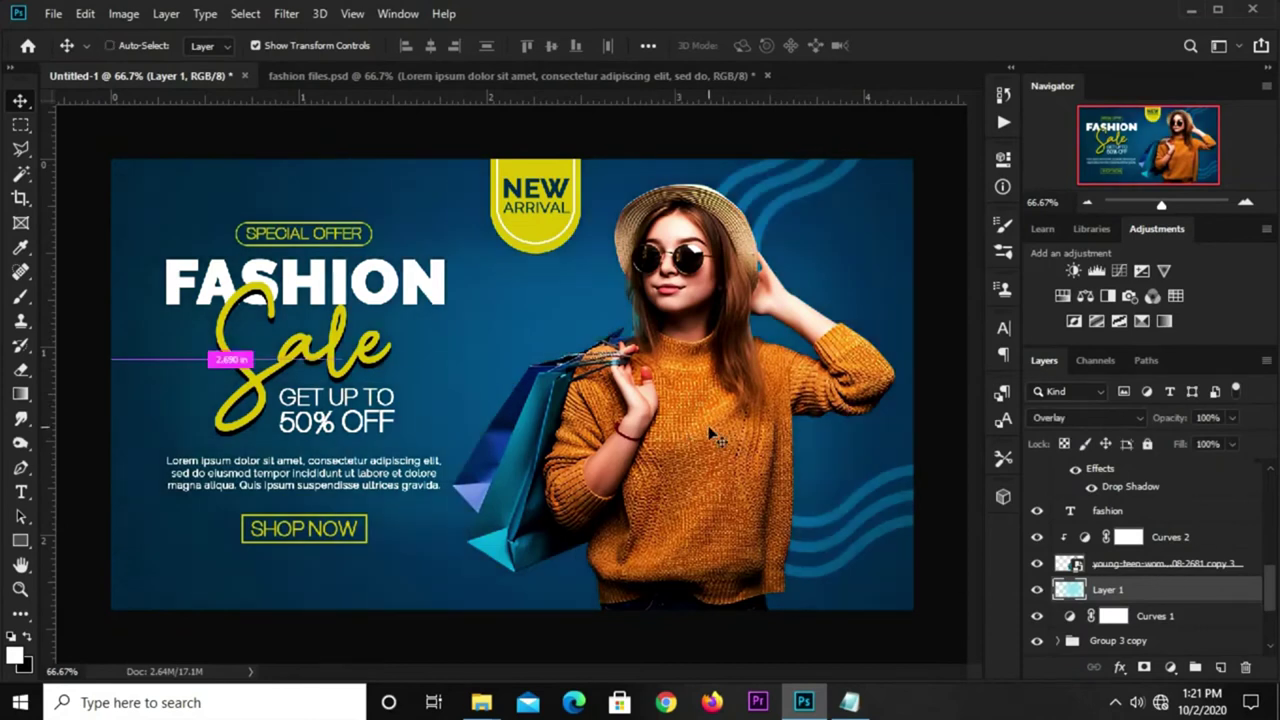
{"action": "key", "text": "ctrl+g"}
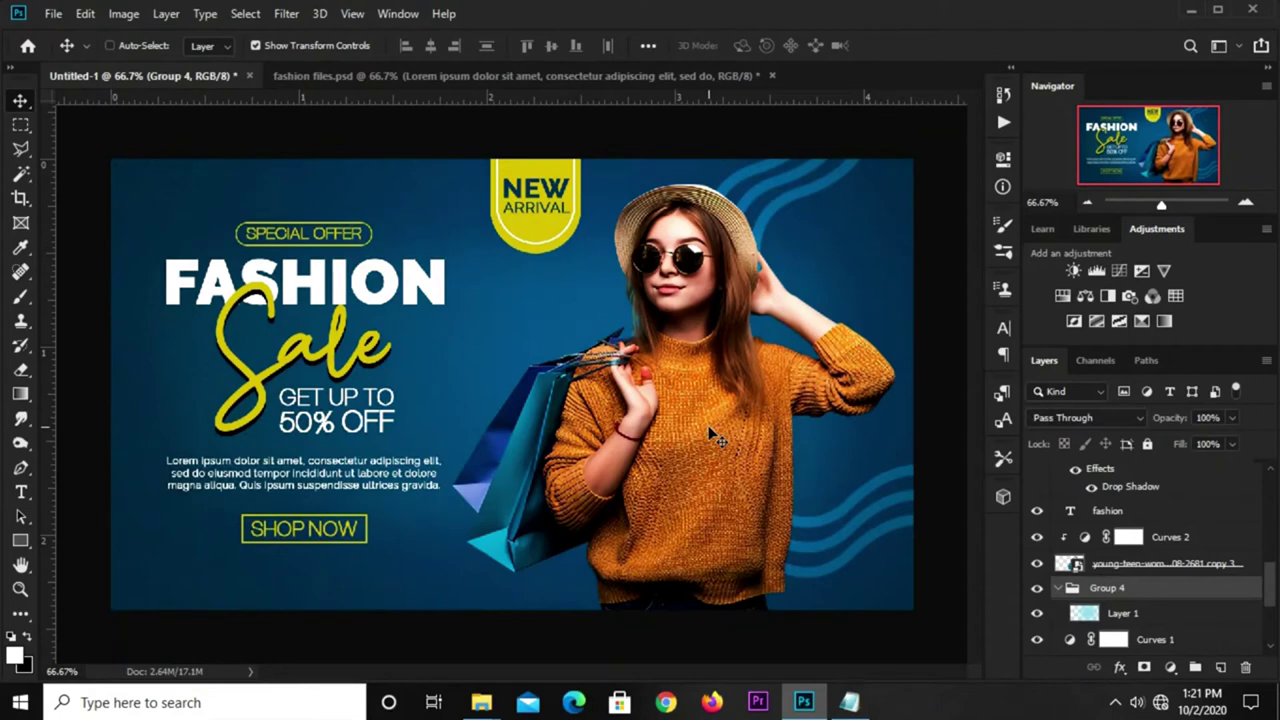
{"action": "key", "text": "ctrl+z"}
Step: Scale Layer 1 up to about 105.89% and fit the banner back in the window
{"action": "key", "text": "ctrl+t"}
{"action": "key", "text": "ctrl+0"}
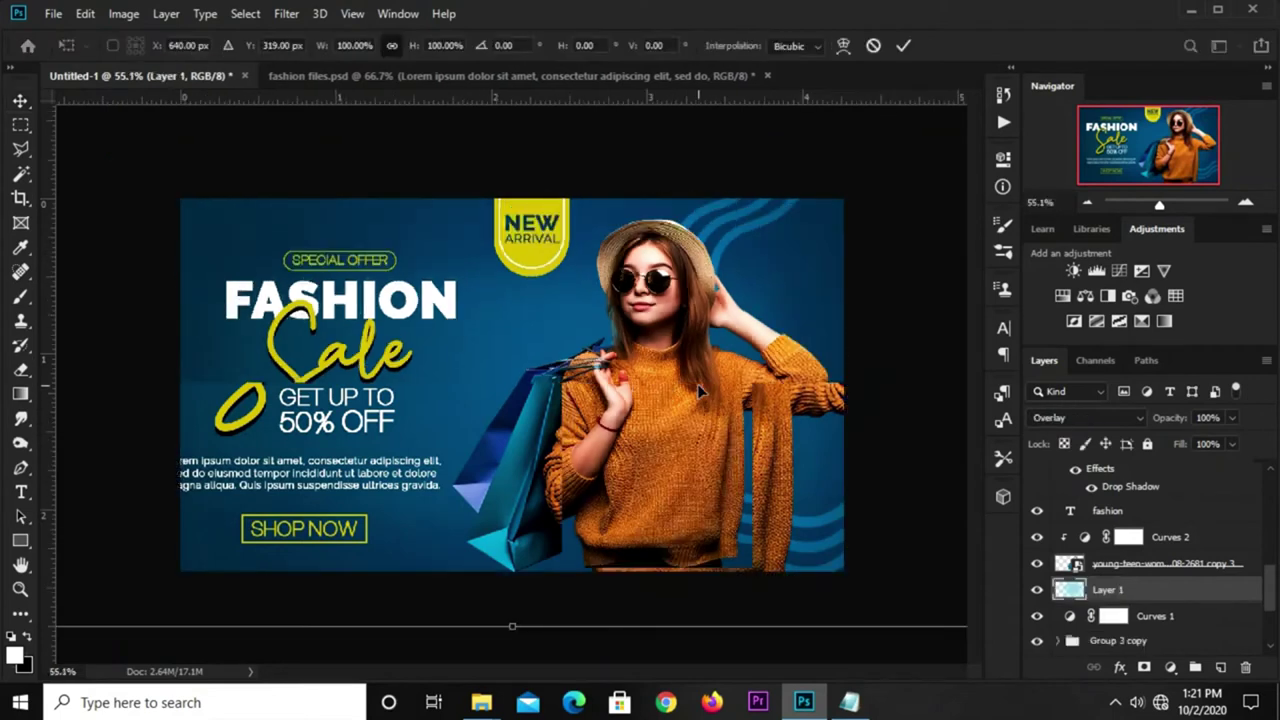
{"action": "left_click_drag", "start_coordinate": [517, 128], "coordinate": [517, 105]}
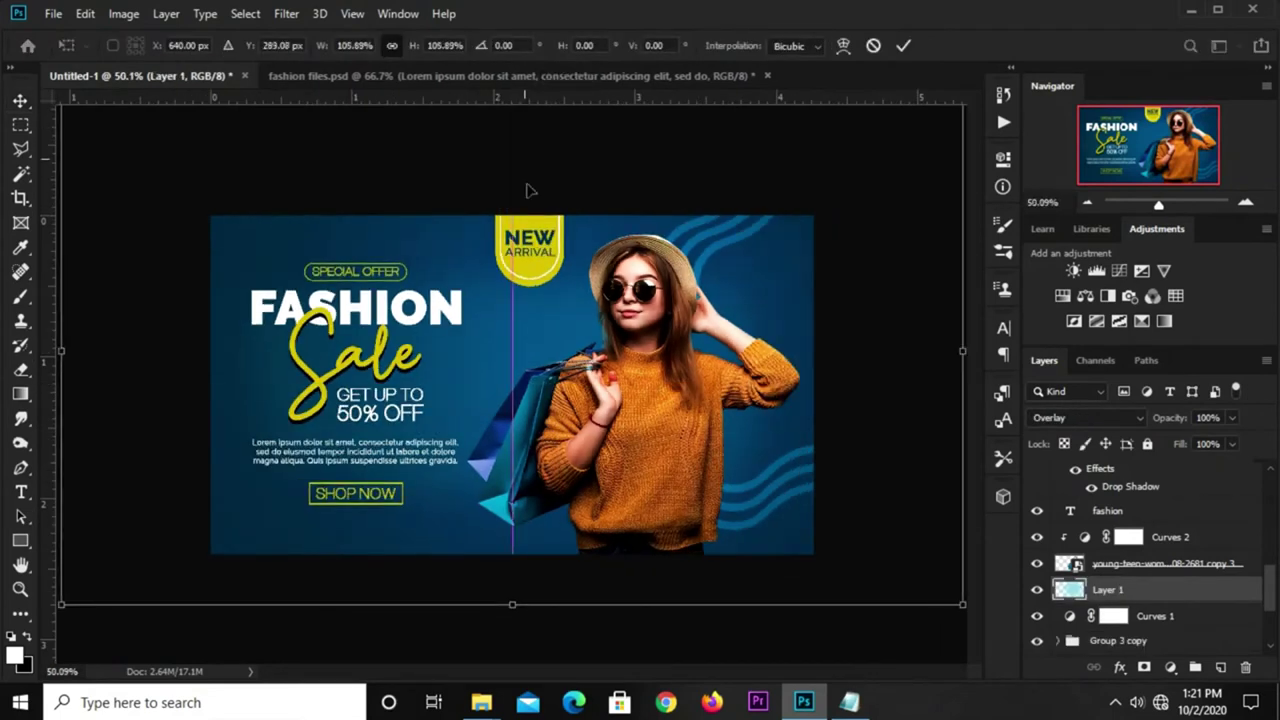
{"action": "left_click", "coordinate": [903, 47]}
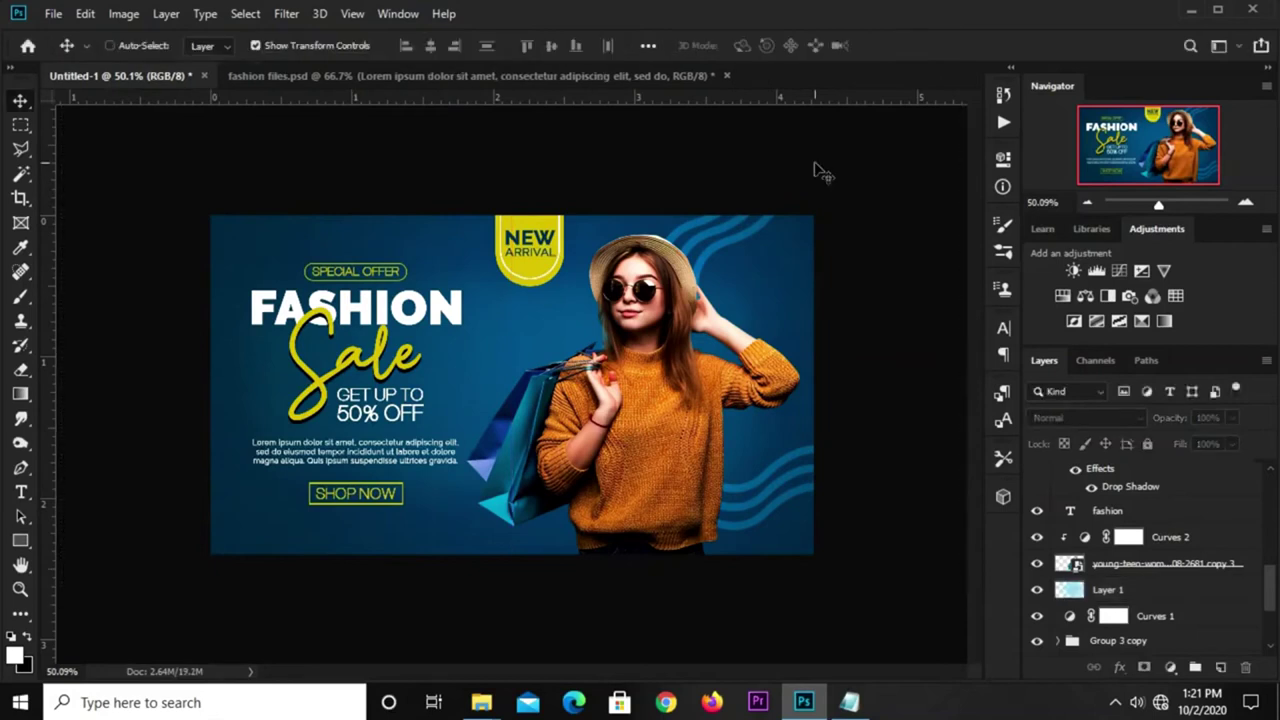
{"action": "key", "text": "ctrl+0"}
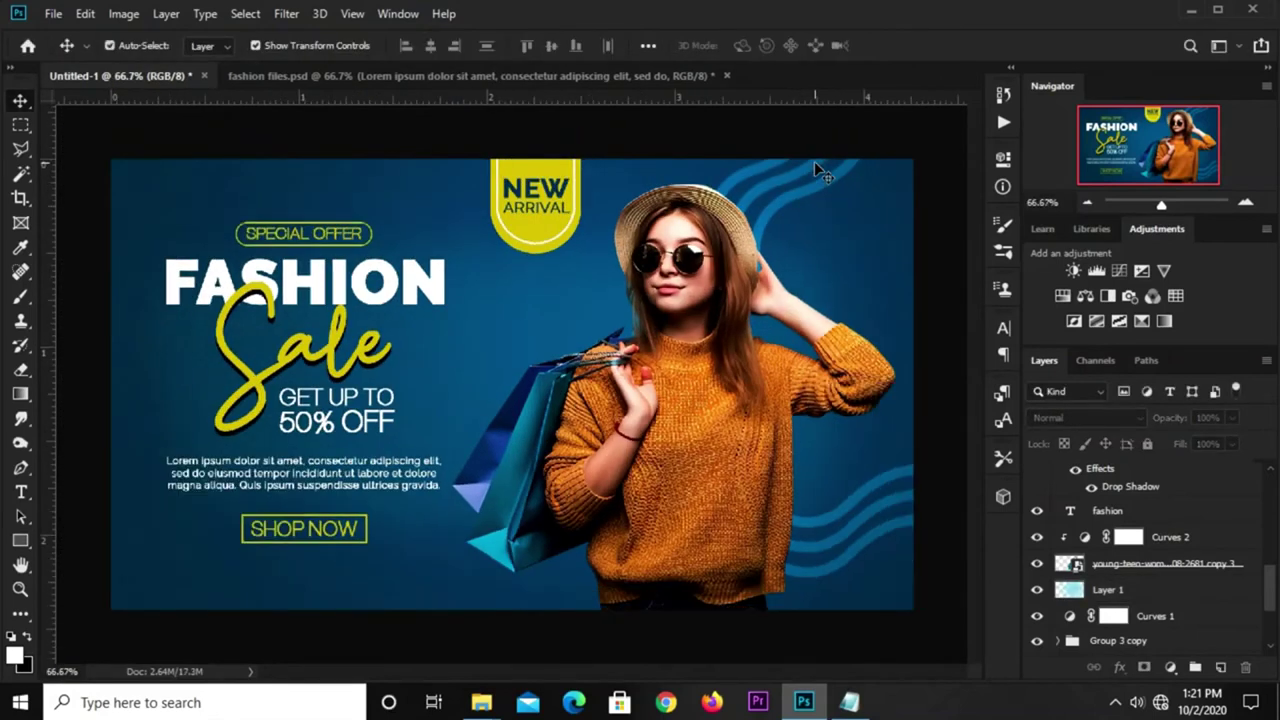